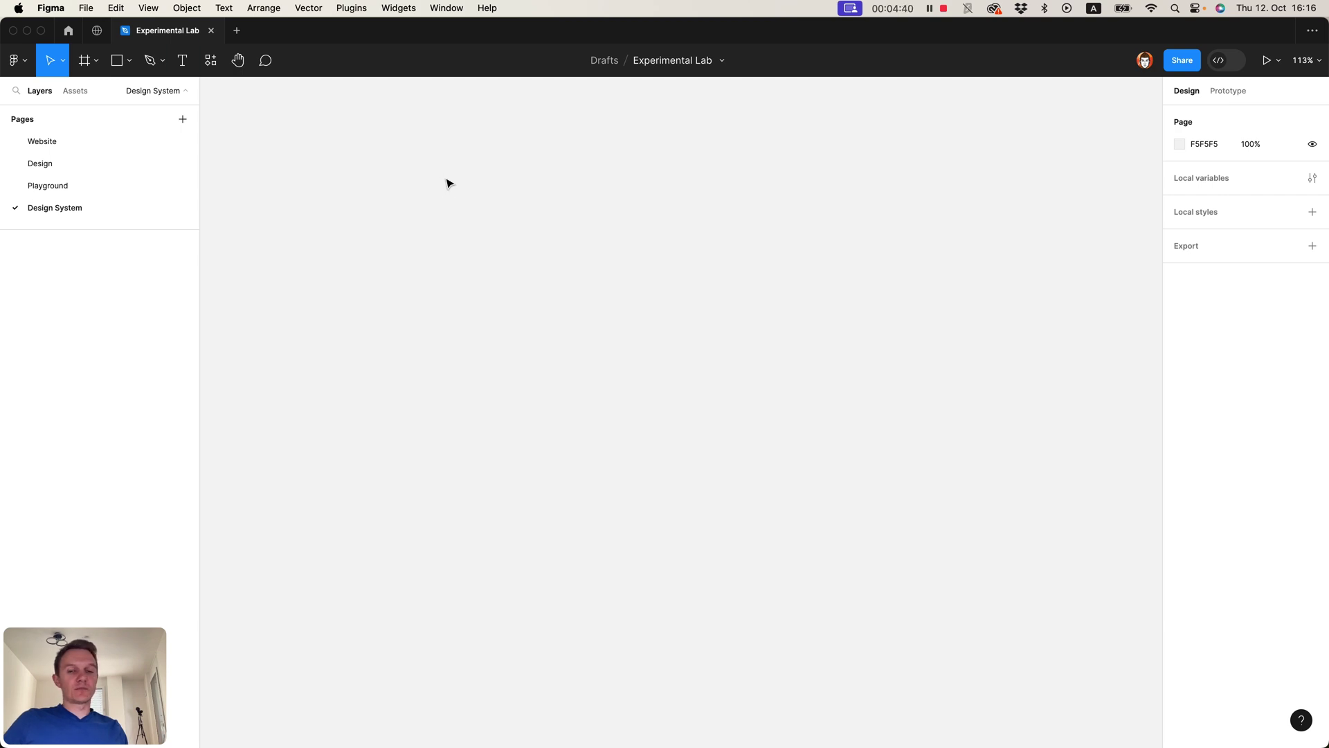
Step: Add an 'H1 Title' text on the canvas, set to size 48 and Bold
{"action": "key", "text": "t"}
{"action": "left_click", "coordinate": [437, 191]}
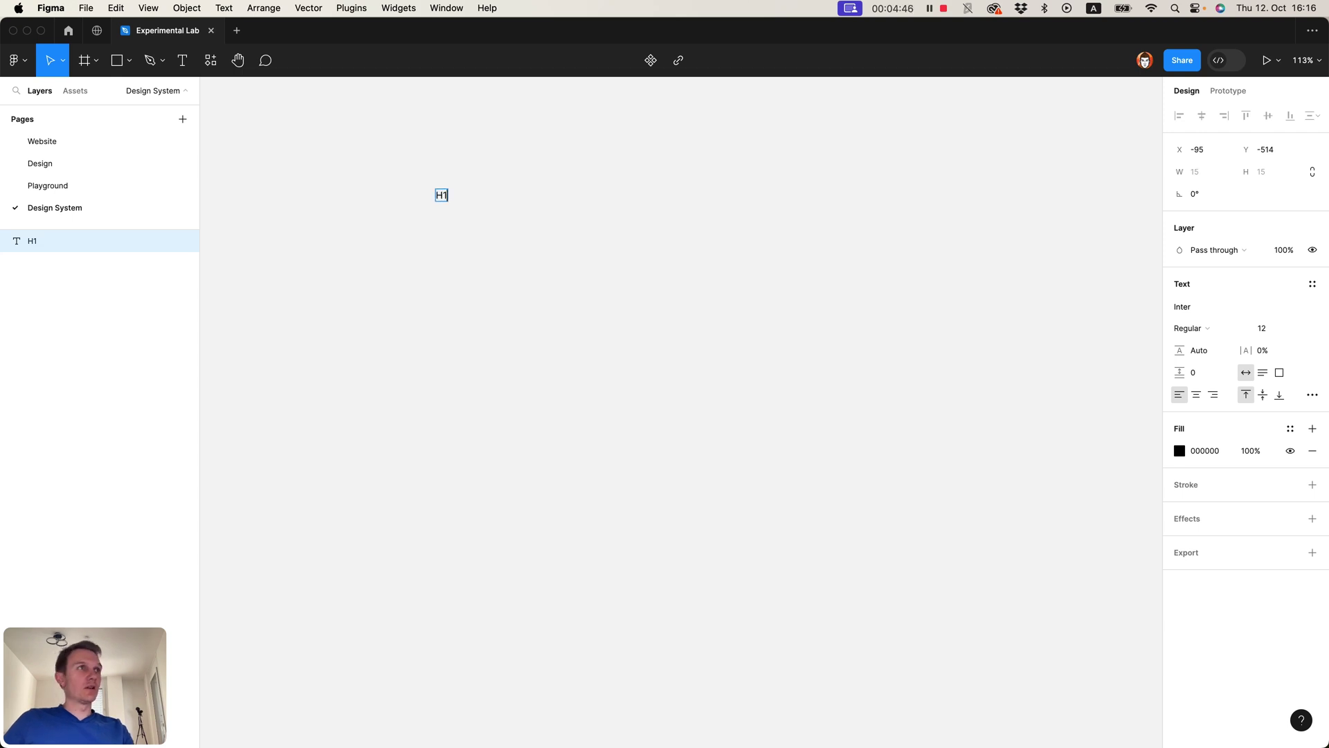
{"action": "type", "text": "H1 Headline"}
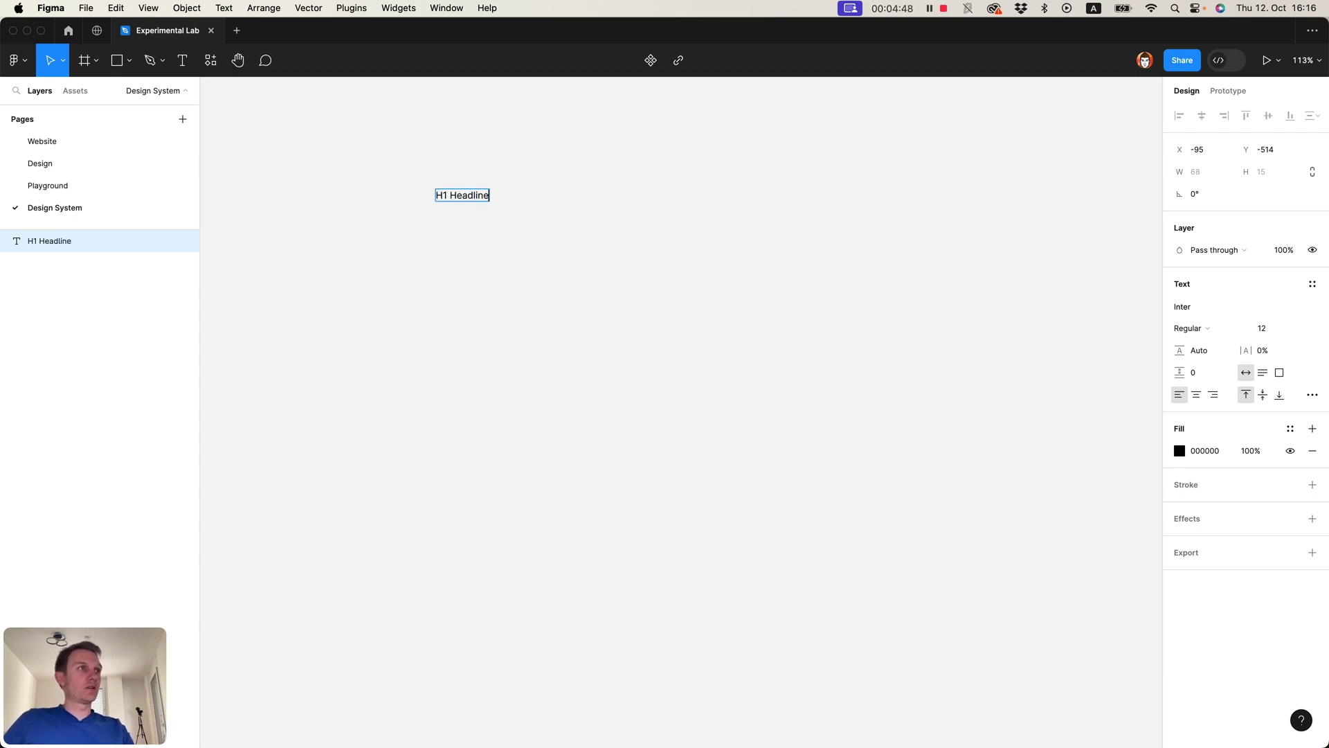
{"action": "key", "text": "BackSpace"}
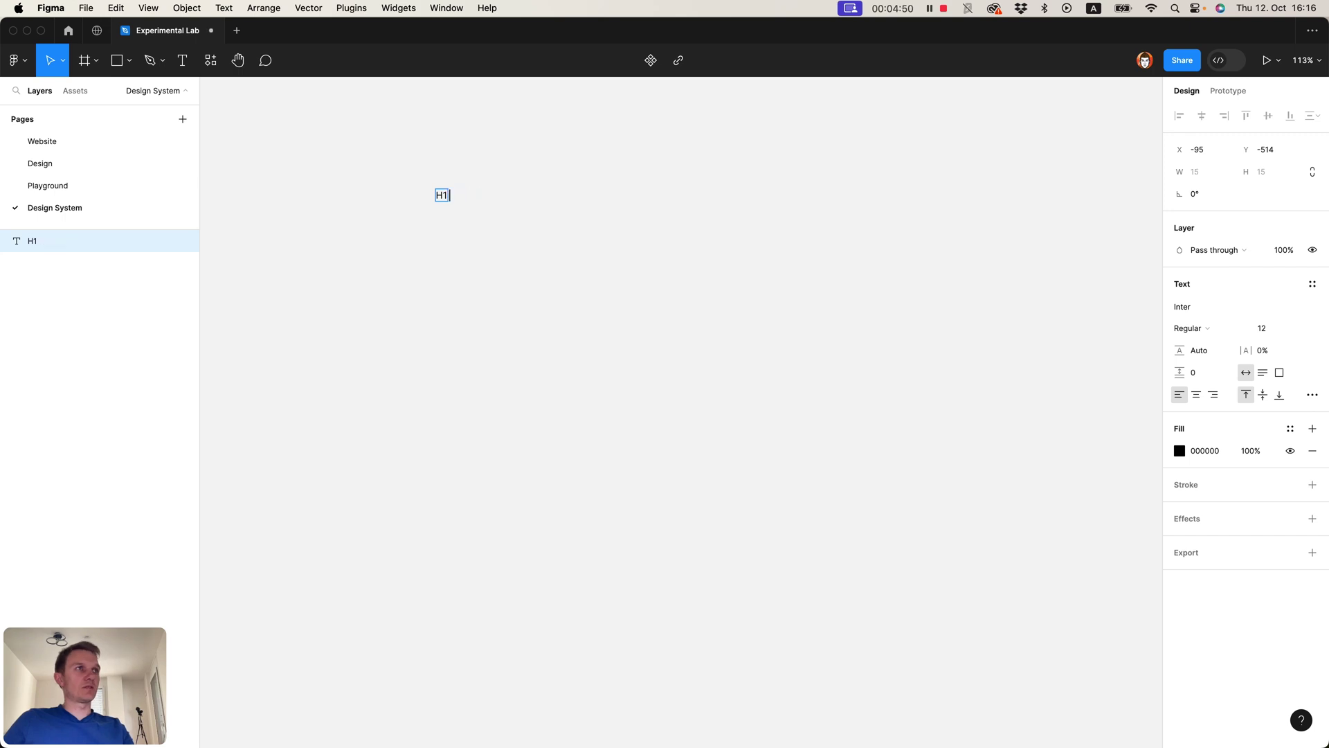
{"action": "type", "text": "Title"}
{"action": "key", "text": "Escape"}
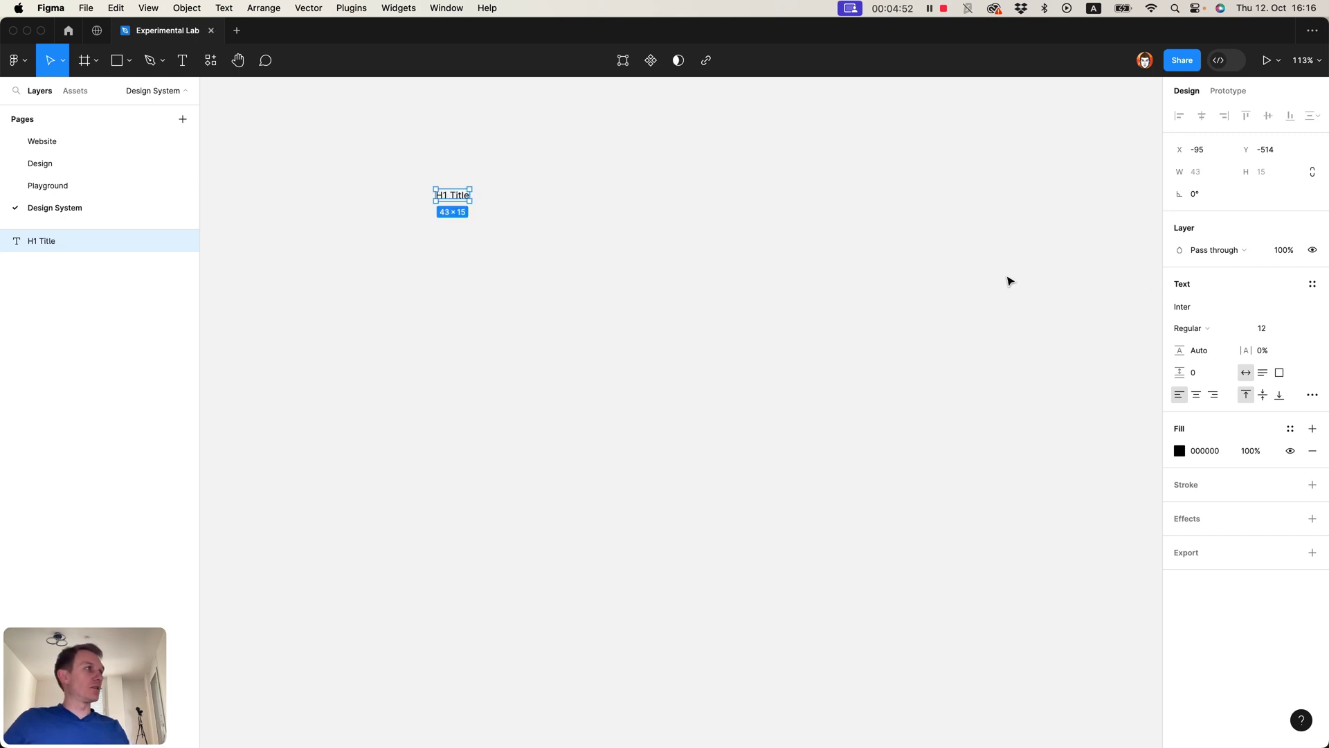
{"action": "left_click", "coordinate": [1260, 330]}
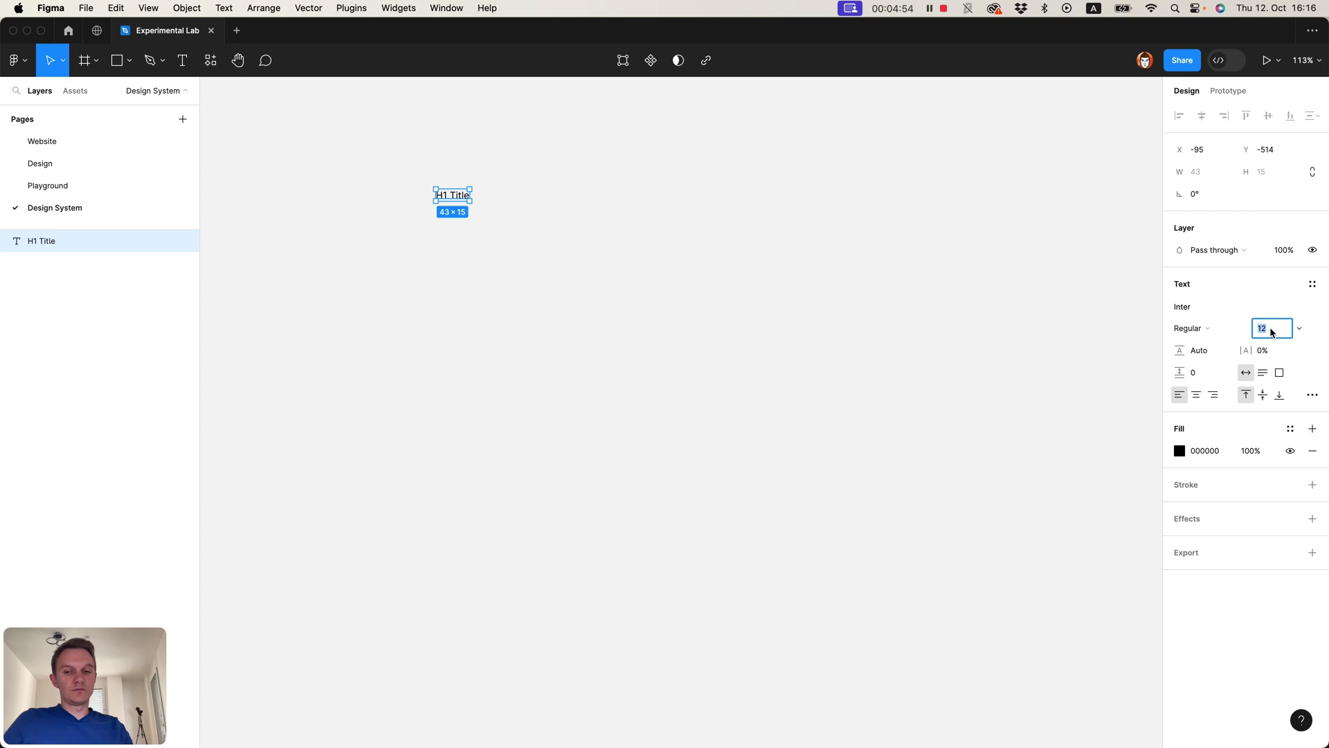
{"action": "type", "text": "48"}
{"action": "key", "text": "Return"}
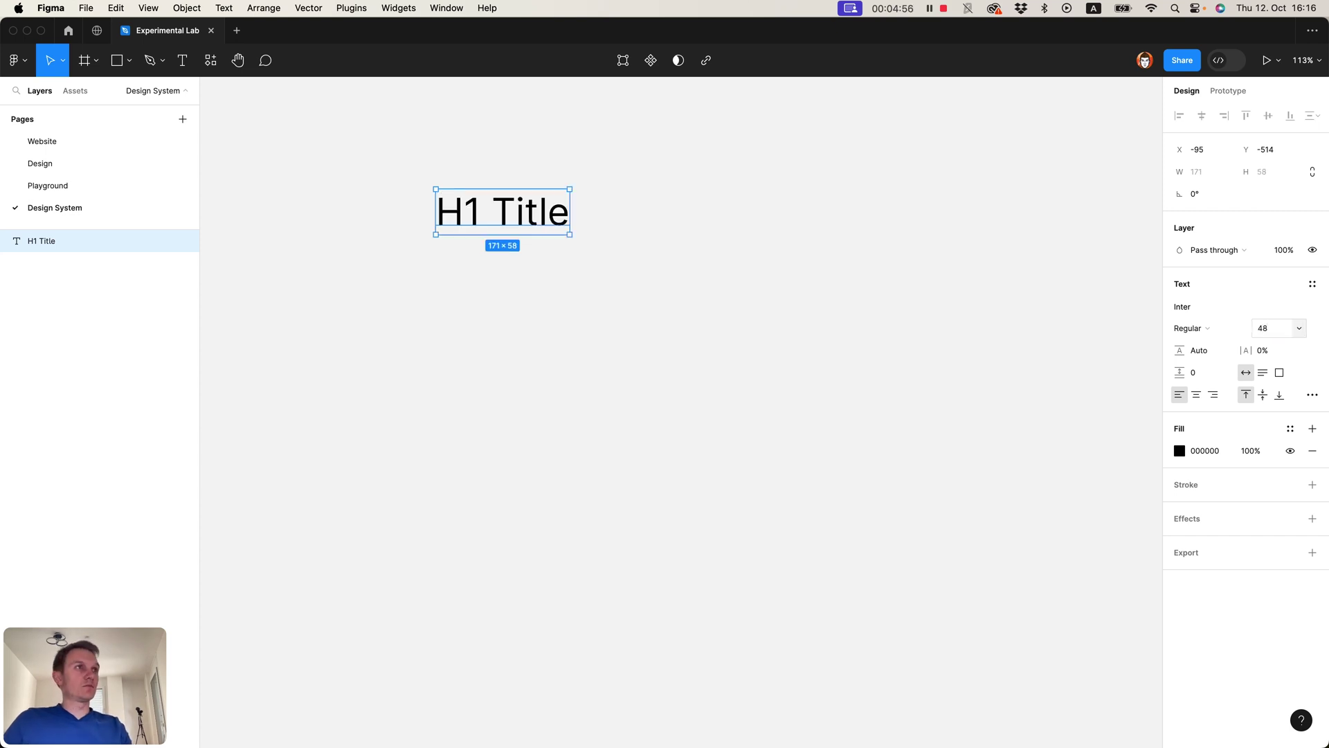
{"action": "left_click", "coordinate": [1202, 337]}
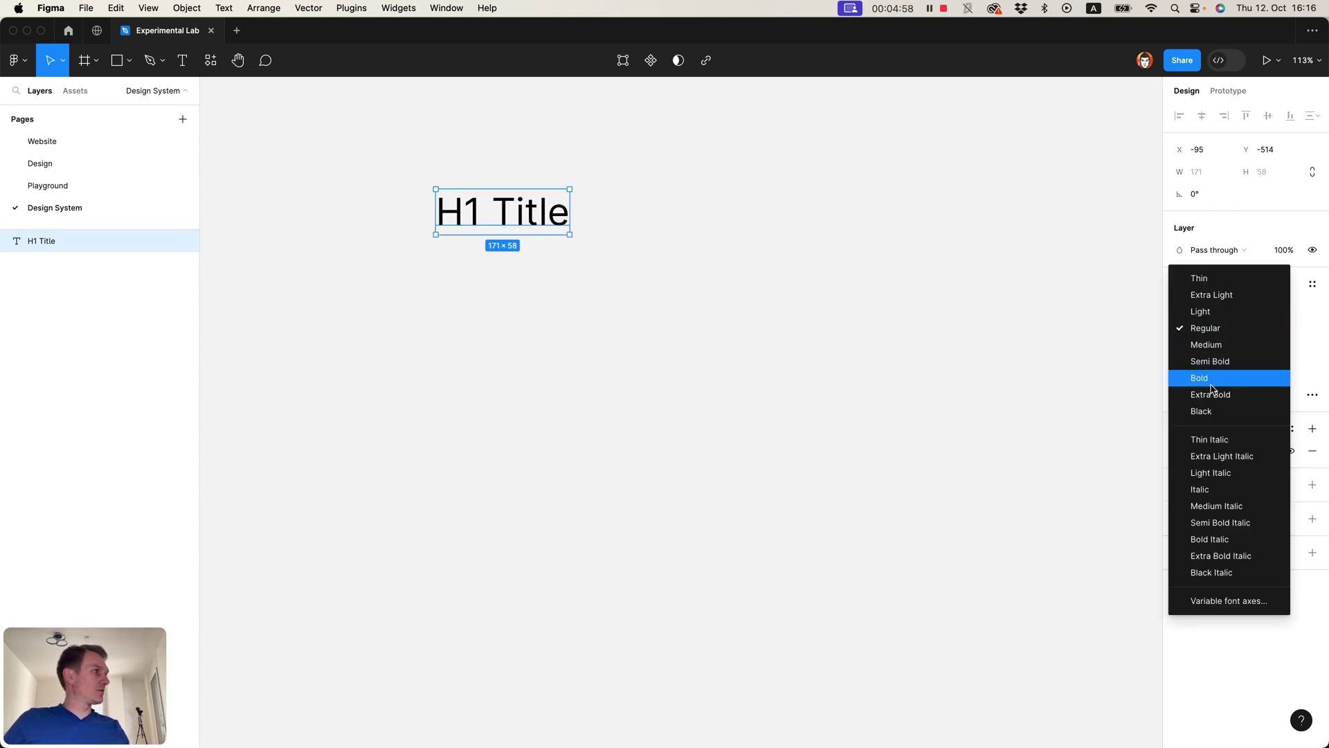
{"action": "left_click", "coordinate": [1208, 378]}
Step: Duplicate H1 below it as 'H2 Title' with font size 32
{"action": "left_click", "coordinate": [569, 238]}
{"action": "left_click", "coordinate": [544, 221]}
{"action": "left_click_drag", "start_coordinate": [544, 221], "coordinate": [544, 290], "text": "alt"}
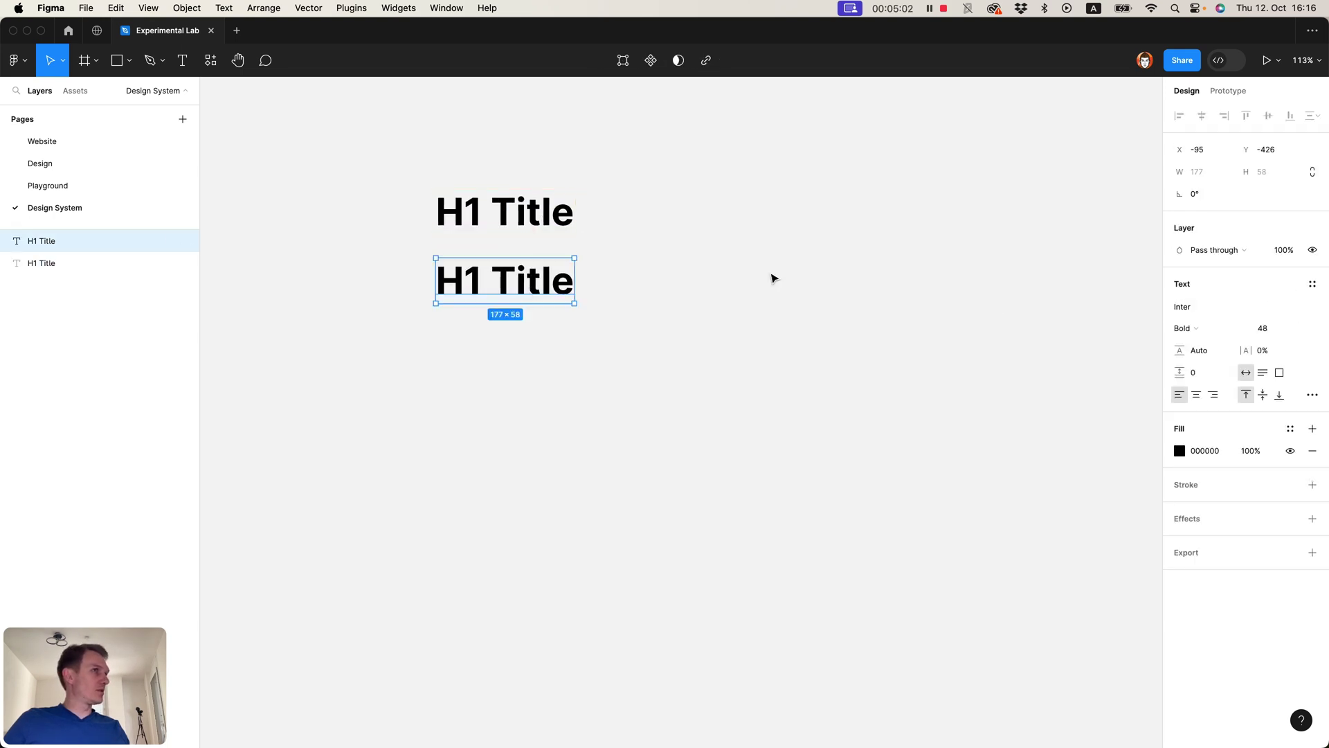
{"action": "key", "text": "Return"}
{"action": "key", "text": "Left"}
{"action": "key", "text": "Right"}
{"action": "key", "text": "Right"}
{"action": "key", "text": "BackSpace"}
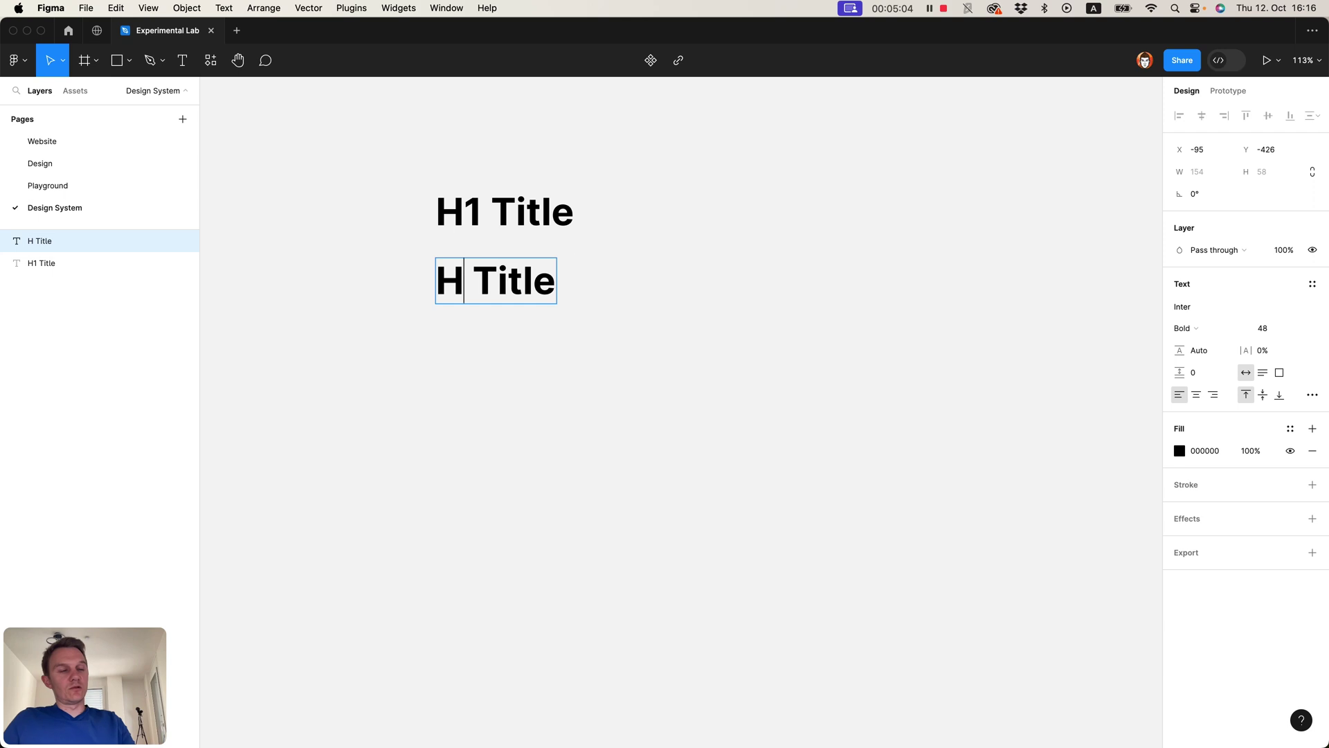
{"action": "type", "text": "2"}
{"action": "key", "text": "Escape"}
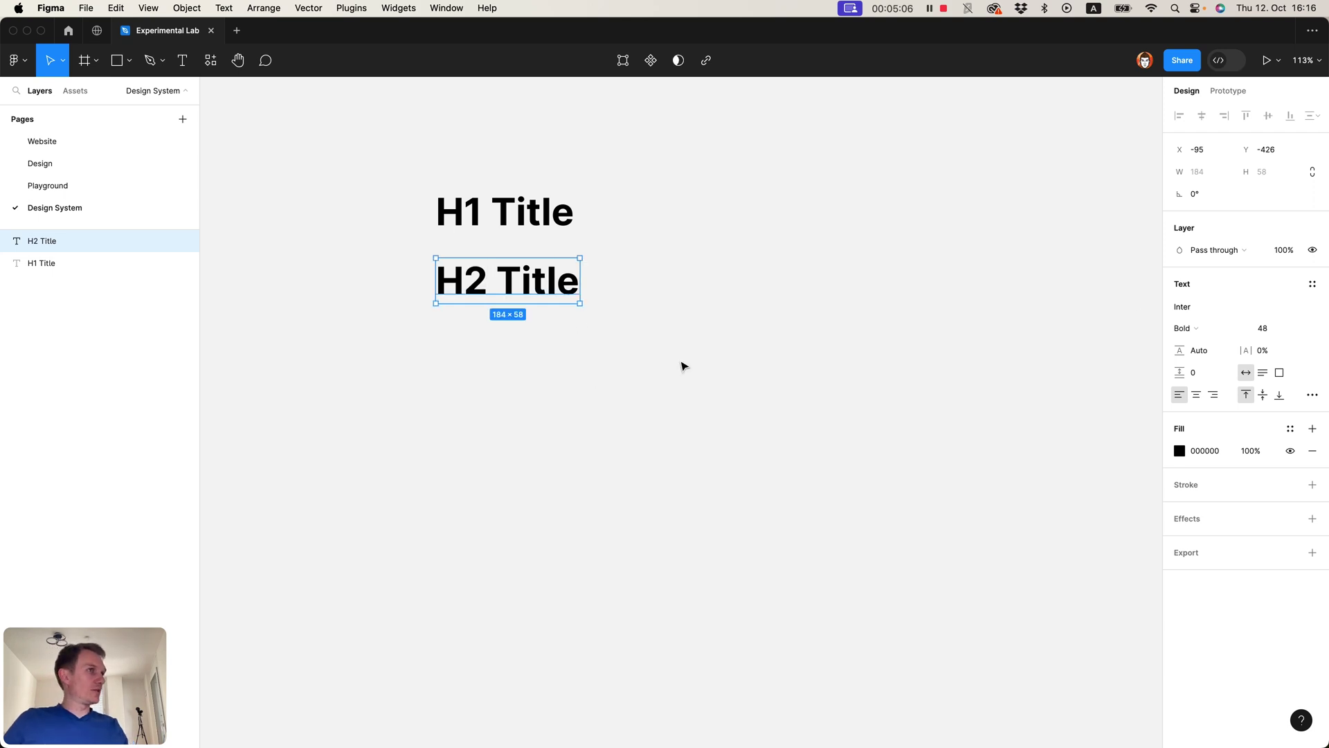
{"action": "left_click", "coordinate": [1281, 332]}
{"action": "type", "text": "32"}
{"action": "key", "text": "Return"}
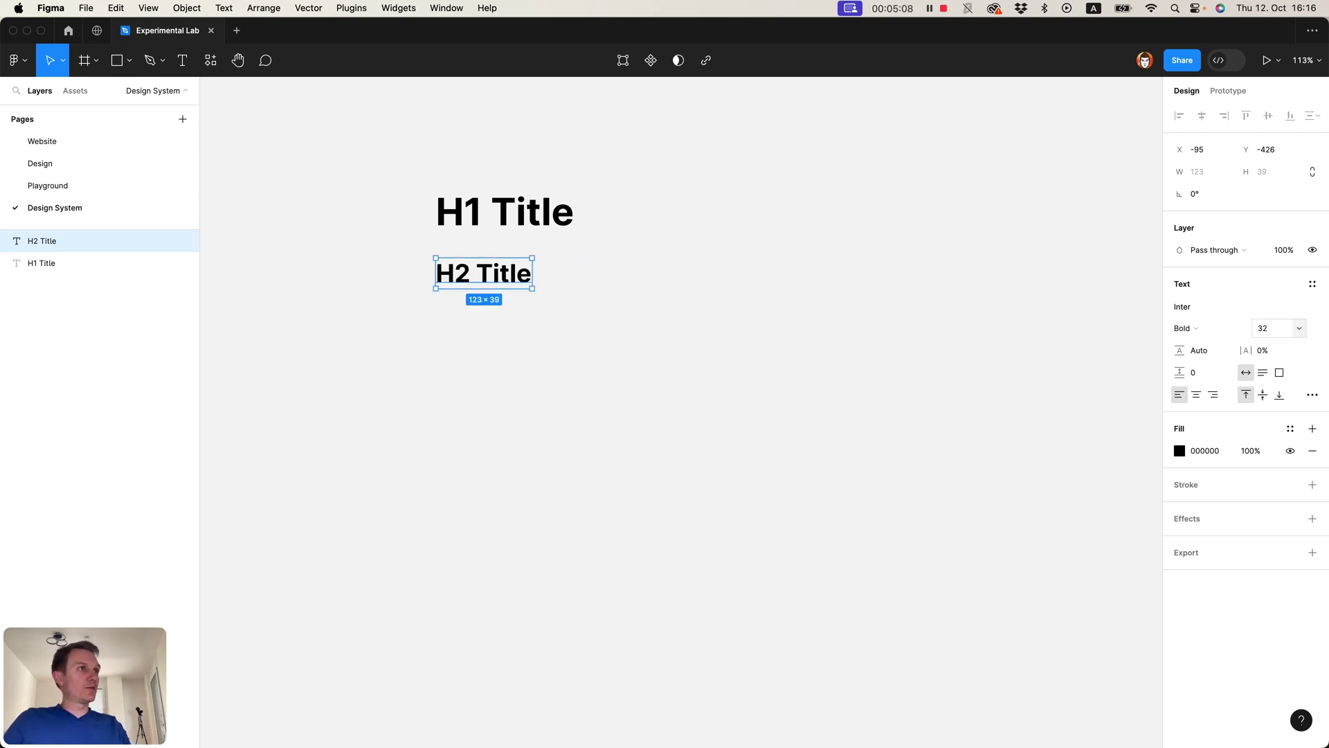
Step: Duplicate H2 Title below it and retitle the copy 'H3 Title'
{"action": "left_click", "coordinate": [900, 270]}
{"action": "left_click", "coordinate": [517, 282]}
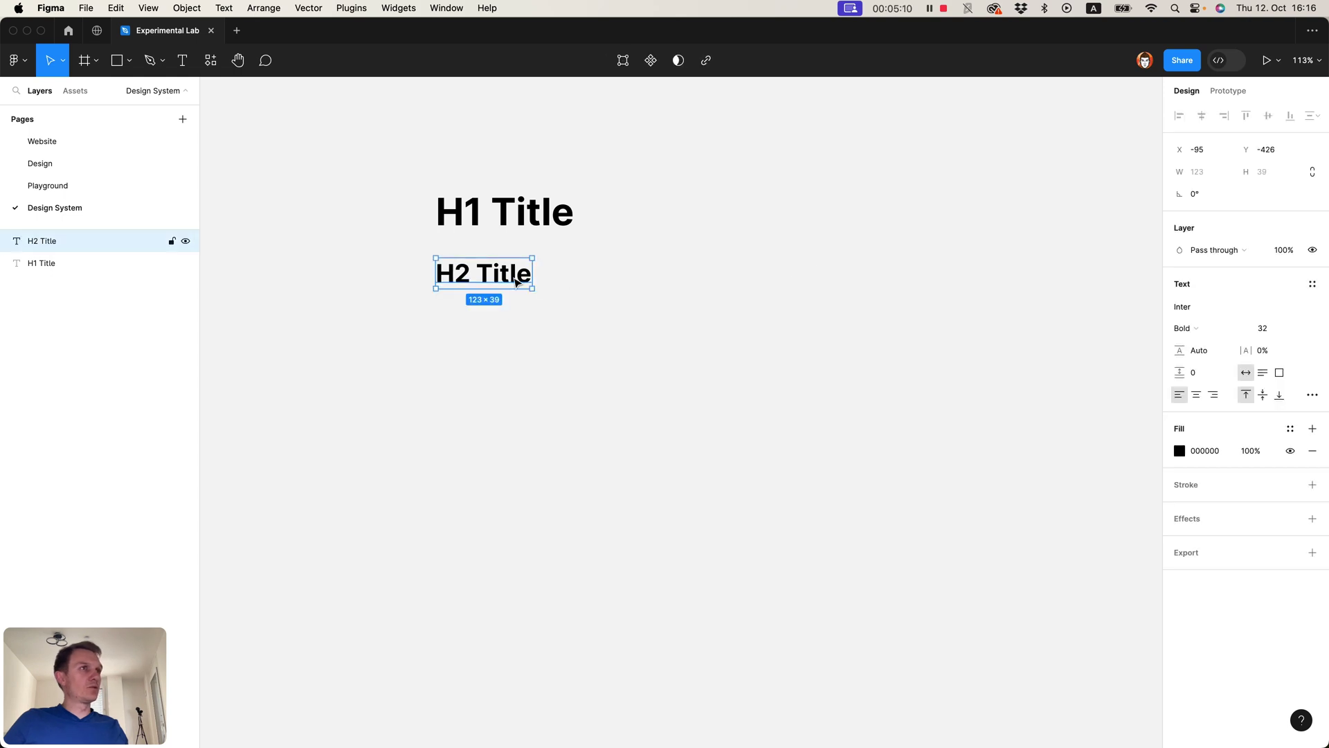
{"action": "left_click_drag", "start_coordinate": [487, 303], "coordinate": [488, 347], "text": "alt"}
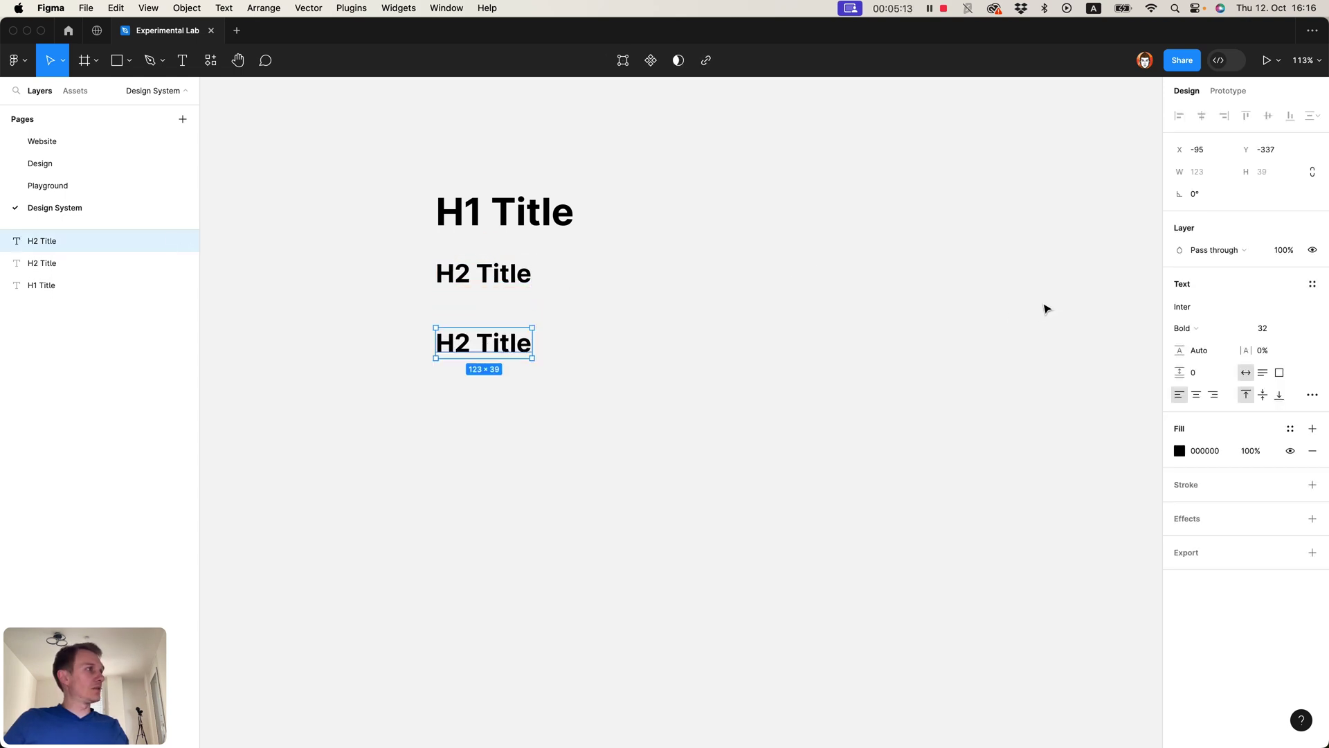
{"action": "double_click", "coordinate": [468, 359]}
{"action": "left_click", "coordinate": [471, 350]}
{"action": "key", "text": "BackSpace"}
{"action": "type", "text": "3"}
{"action": "key", "text": "Escape"}
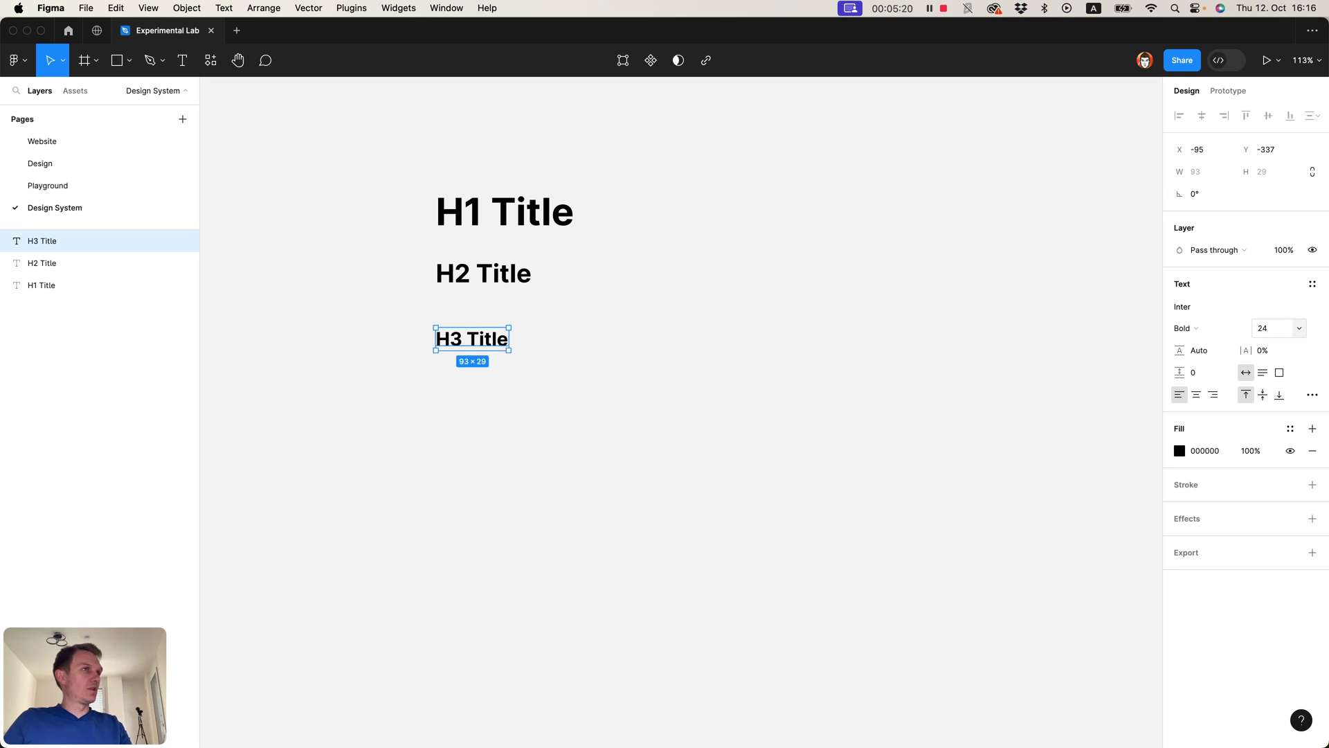
Step: Duplicate H3 Title below it as 'Body Text' at font size 16
{"action": "left_click", "coordinate": [732, 344]}
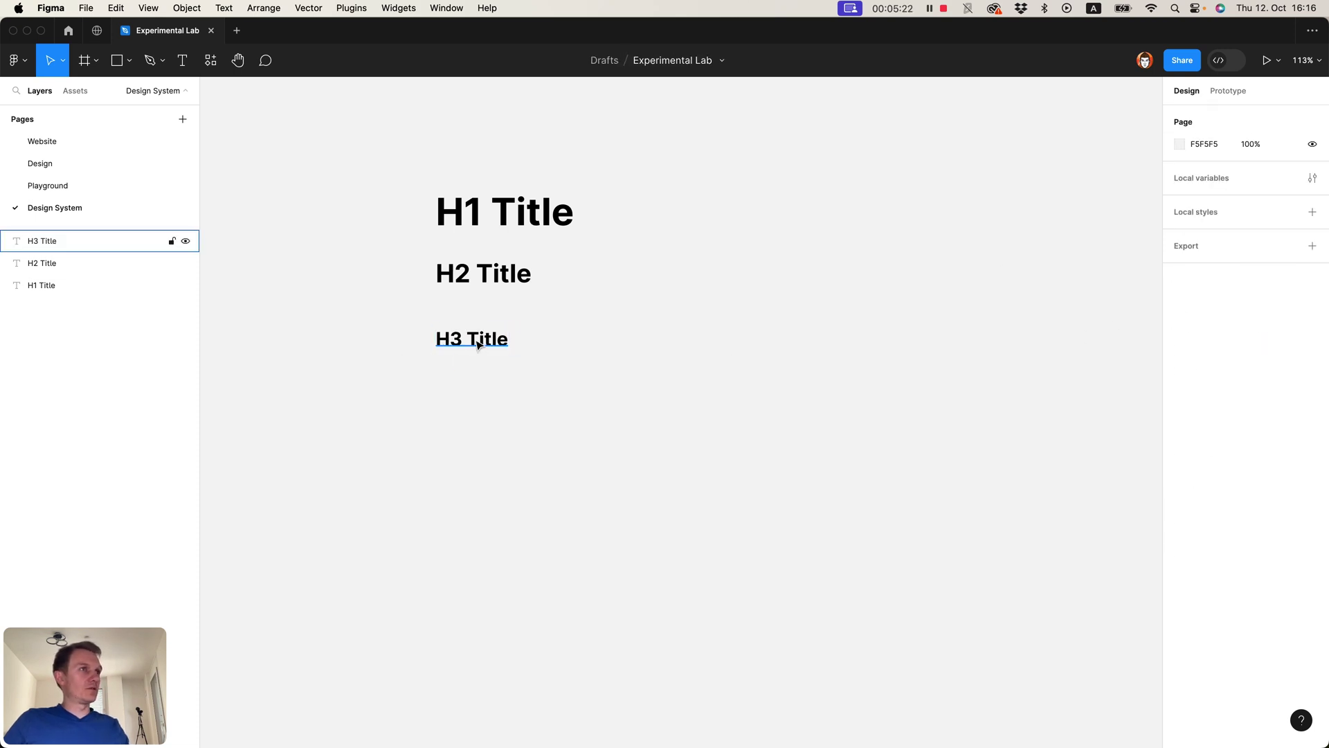
{"action": "left_click_drag", "start_coordinate": [459, 338], "coordinate": [469, 397]}
{"action": "left_click", "coordinate": [613, 315]}
{"action": "double_click", "coordinate": [484, 405]}
{"action": "type", "text": "Bo"}
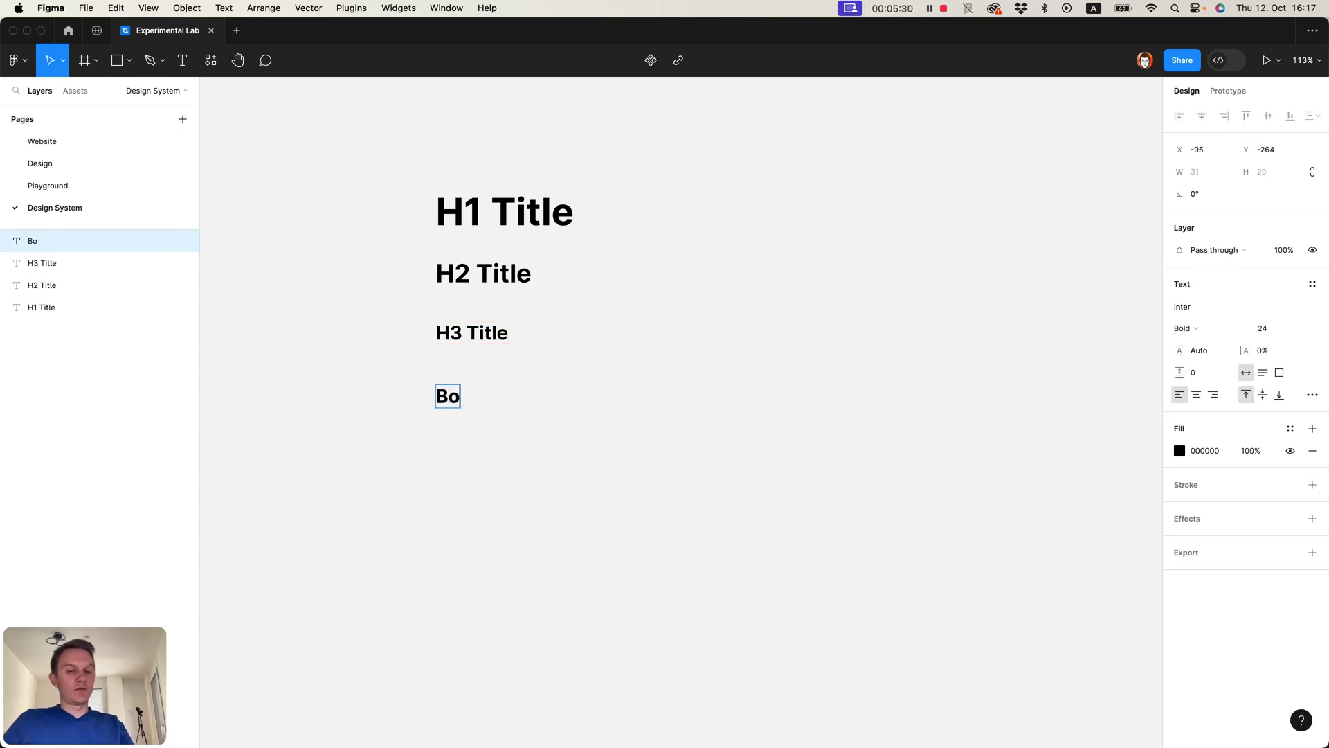
{"action": "type", "text": "dy Text"}
{"action": "key", "text": "Escape"}
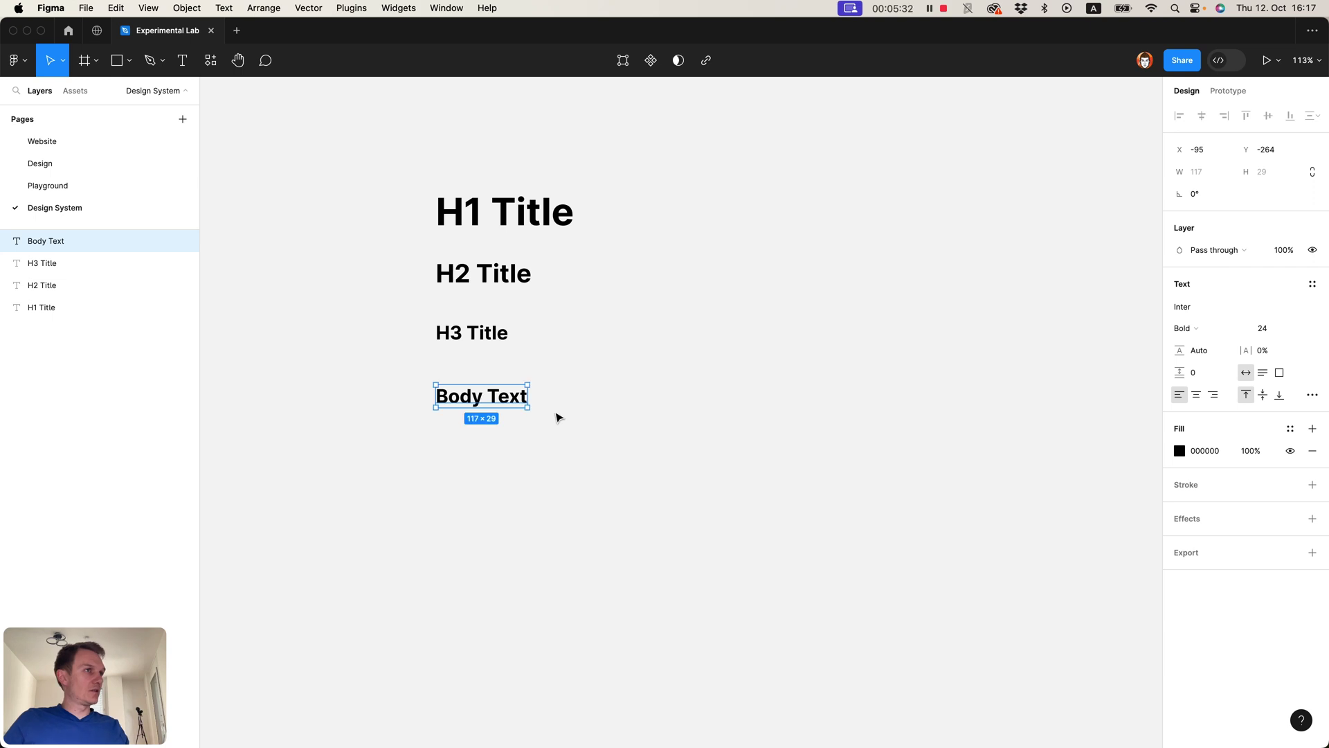
{"action": "left_click", "coordinate": [1283, 330]}
{"action": "type", "text": "16"}
{"action": "key", "text": "Return"}
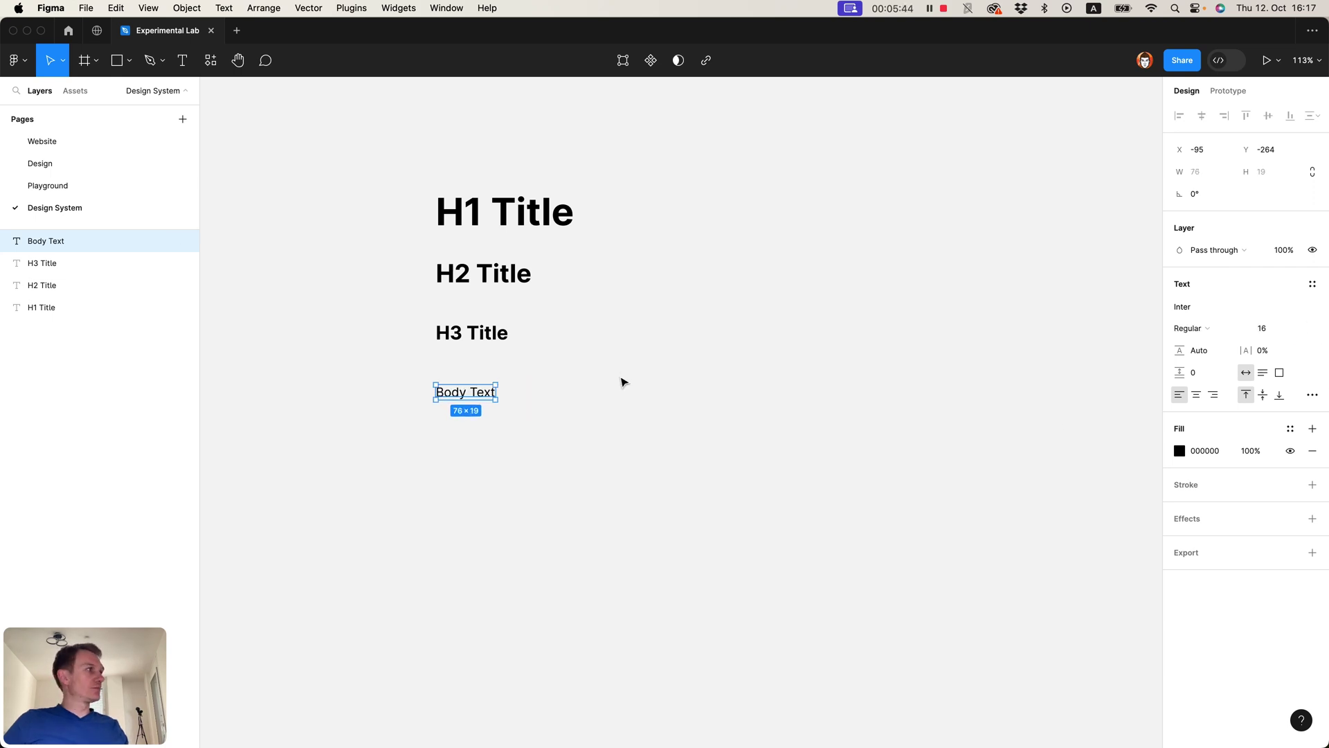
Step: Duplicate Body Text below it as 'Small Text' at font size 12
{"action": "left_click", "coordinate": [623, 380]}
{"action": "left_click", "coordinate": [450, 392]}
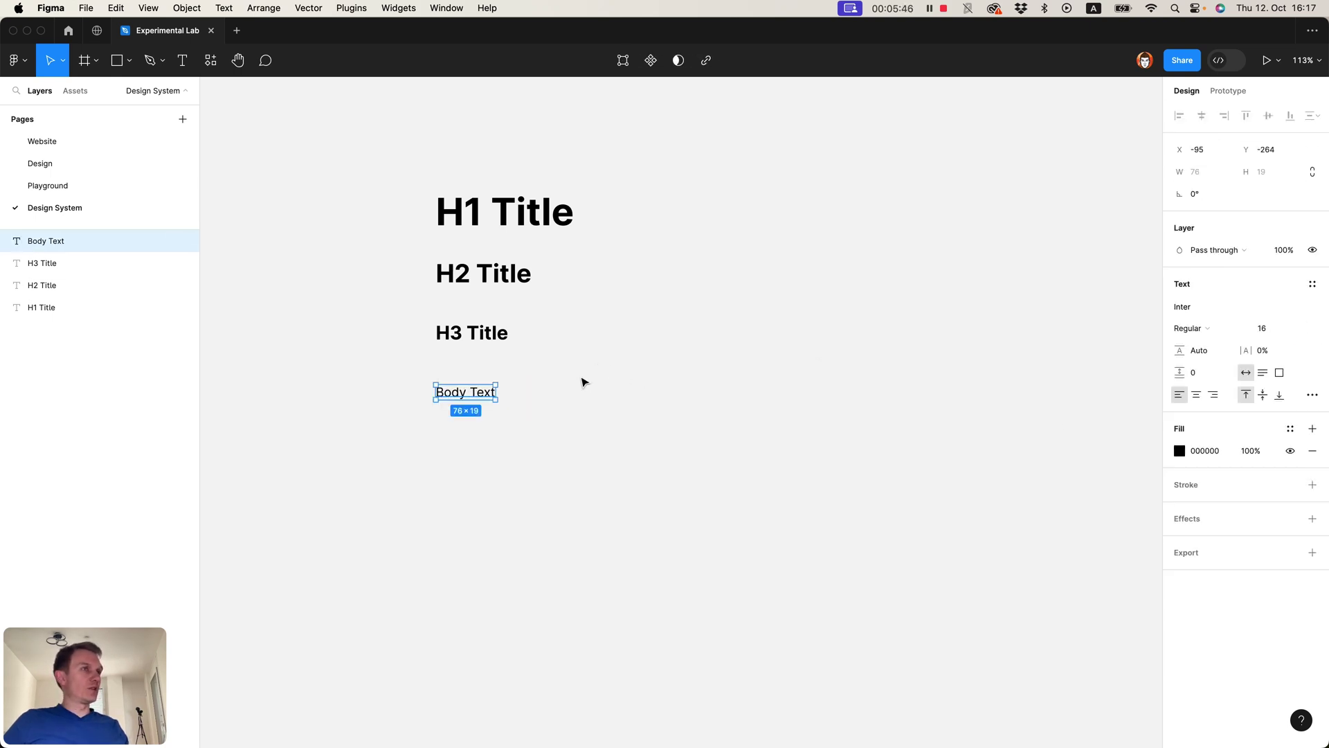
{"action": "left_click_drag", "start_coordinate": [473, 392], "coordinate": [475, 449]}
{"action": "left_click", "coordinate": [1268, 329]}
{"action": "type", "text": "1"}
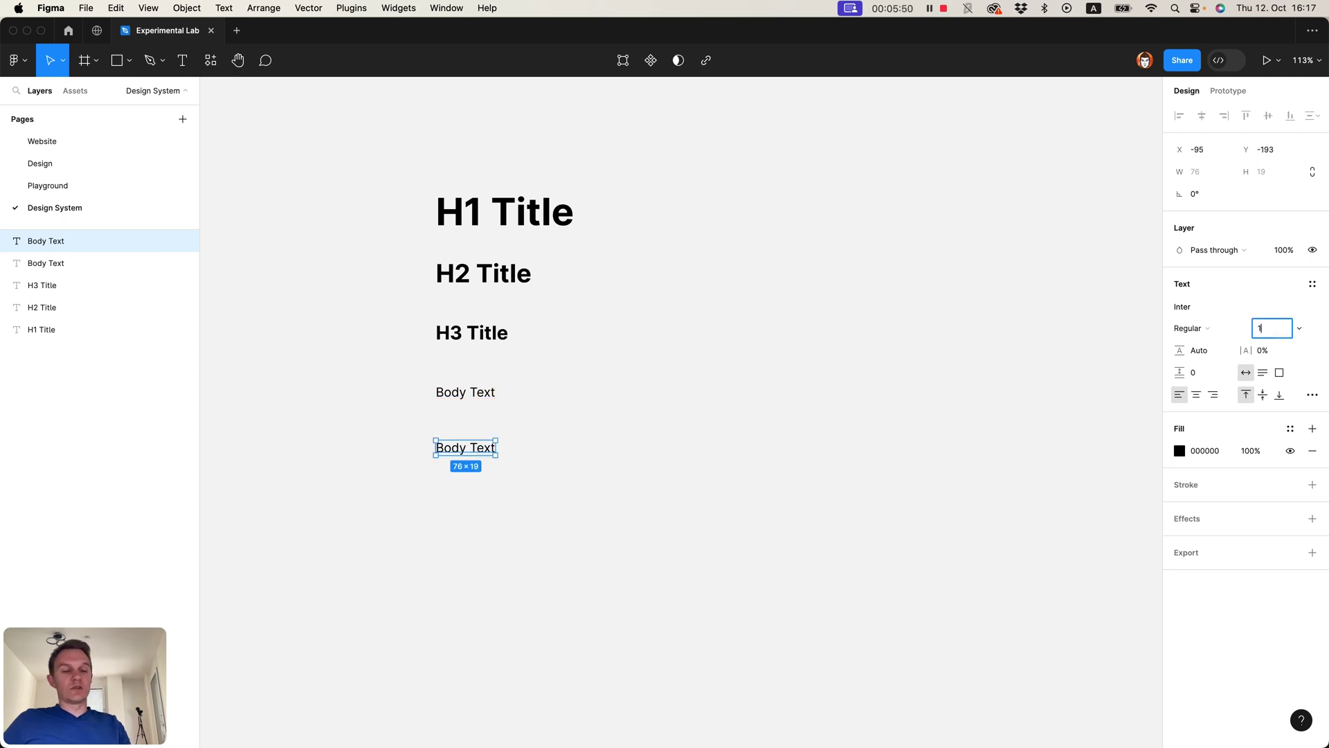
{"action": "type", "text": "3"}
{"action": "key", "text": "Return"}
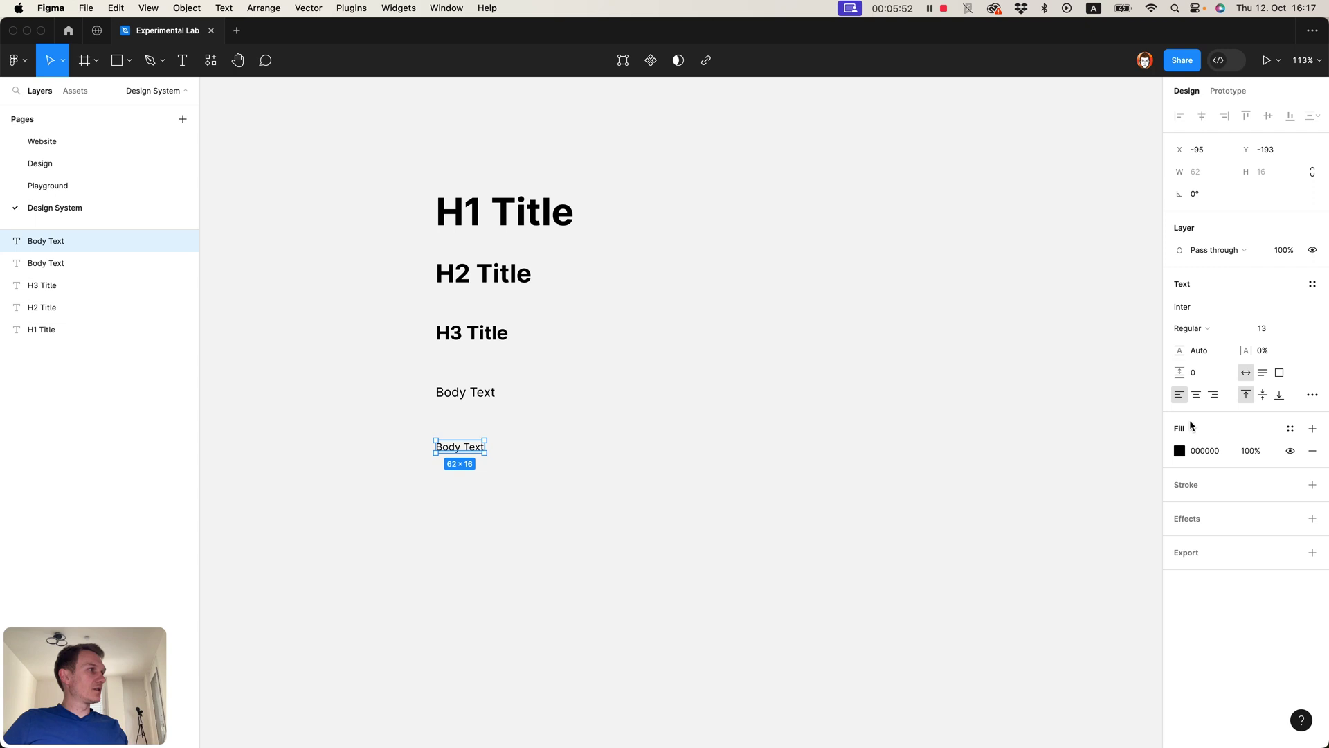
{"action": "double_click", "coordinate": [458, 446]}
{"action": "left_click", "coordinate": [456, 445]}
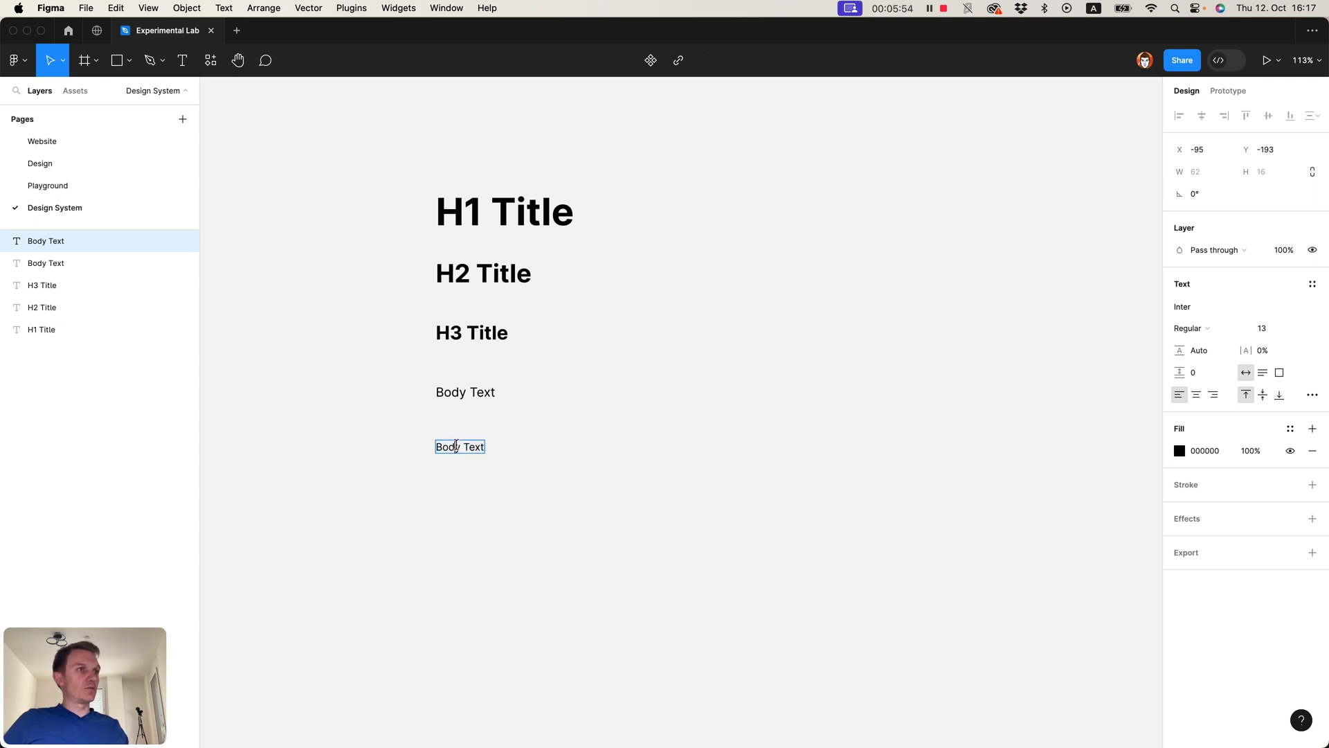
{"action": "type", "text": "Small"}
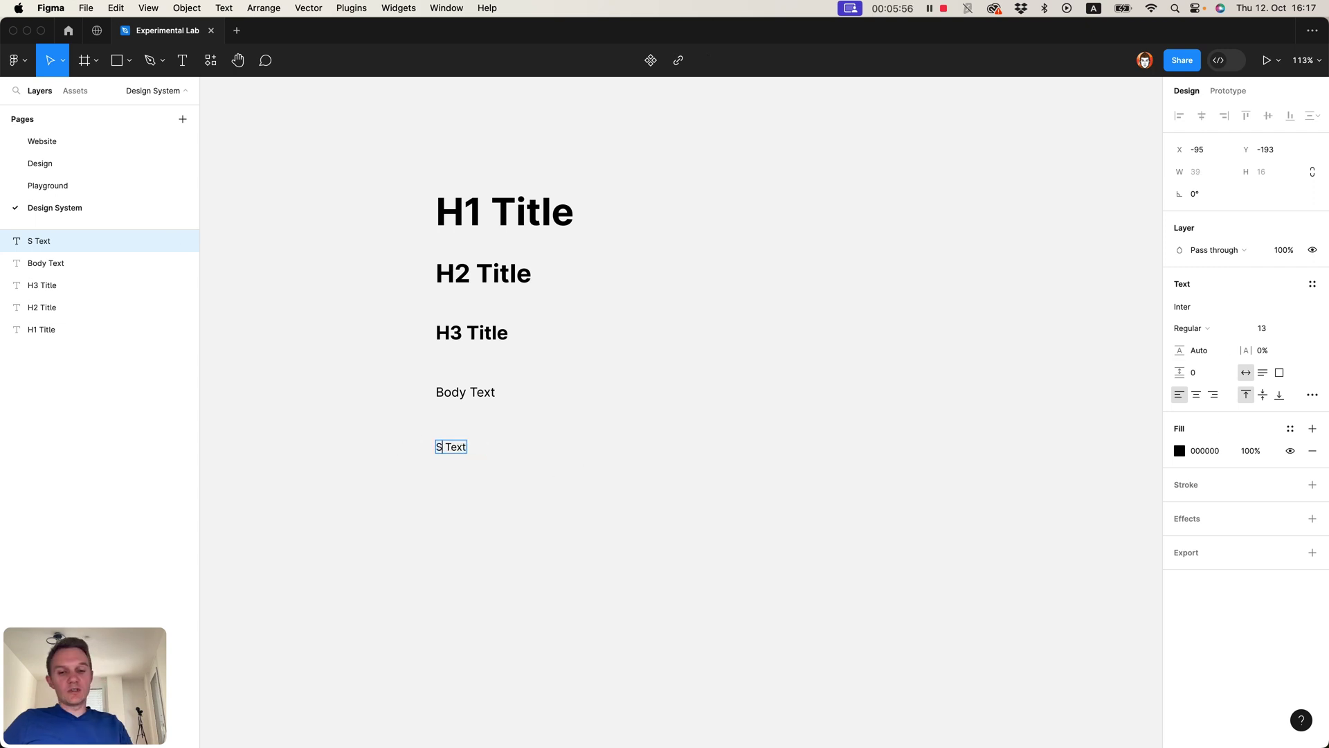
{"action": "key", "text": "Escape"}
{"action": "left_click", "coordinate": [1258, 330]}
{"action": "type", "text": "12"}
{"action": "key", "text": "Return"}
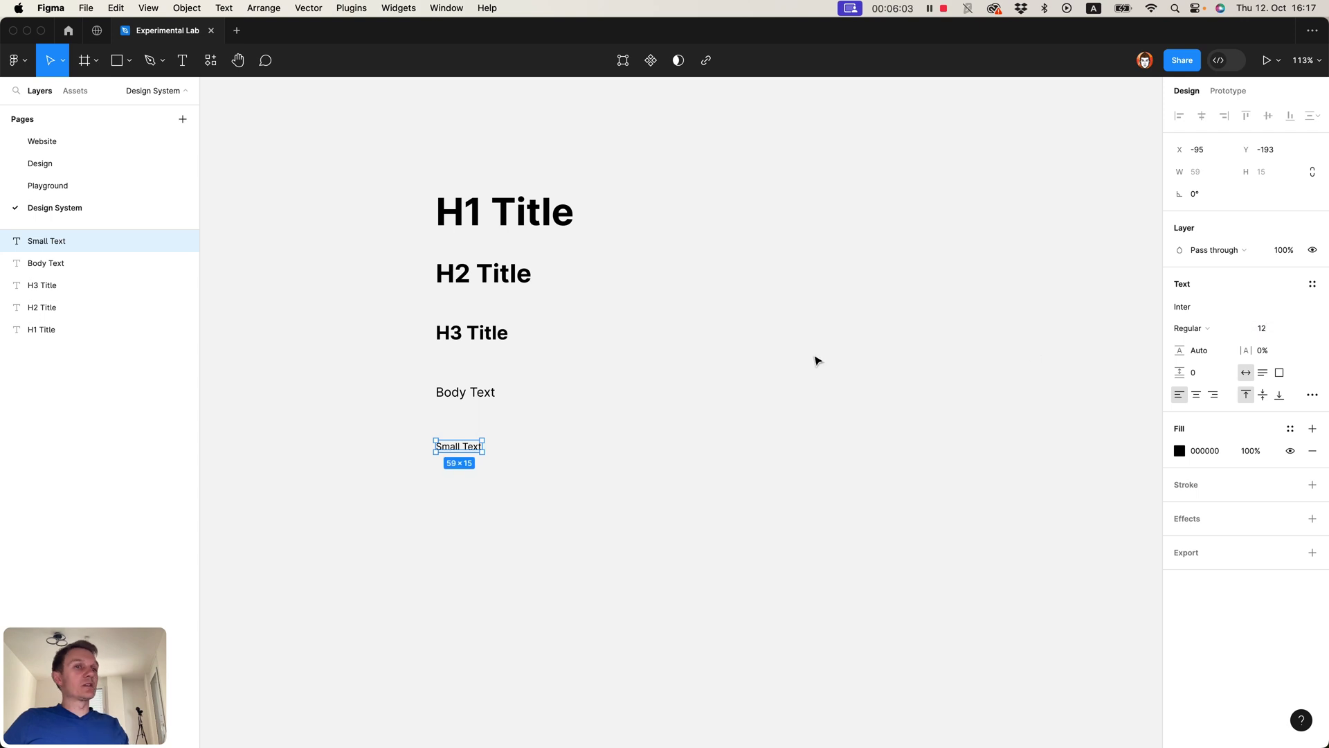
Step: Nudge Small Text up slightly and select all the text samples
{"action": "left_click", "coordinate": [517, 446]}
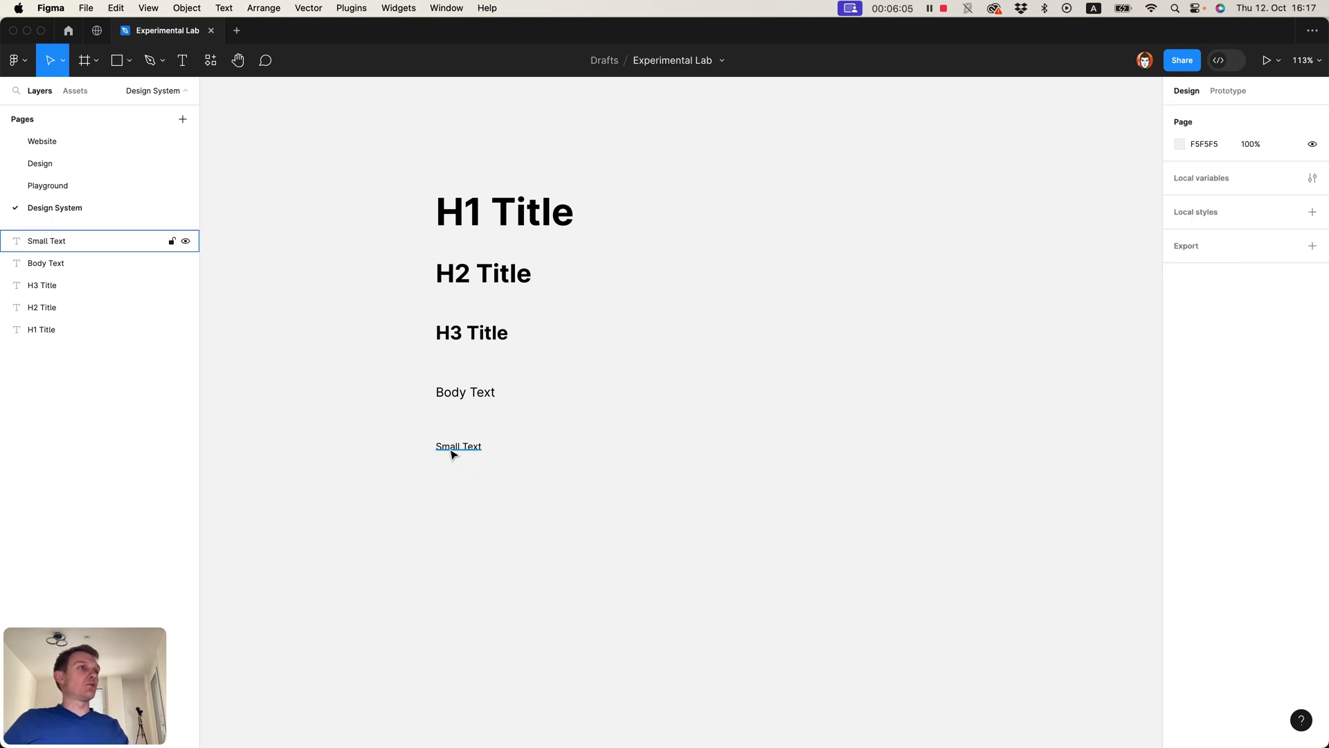
{"action": "left_click_drag", "start_coordinate": [451, 454], "coordinate": [453, 447]}
{"action": "mouse_move", "coordinate": [367, 186]}
{"action": "left_mouse_down"}
{"action": "mouse_move", "coordinate": [558, 552]}
{"action": "mouse_move", "coordinate": [388, 201]}
{"action": "left_mouse_up"}
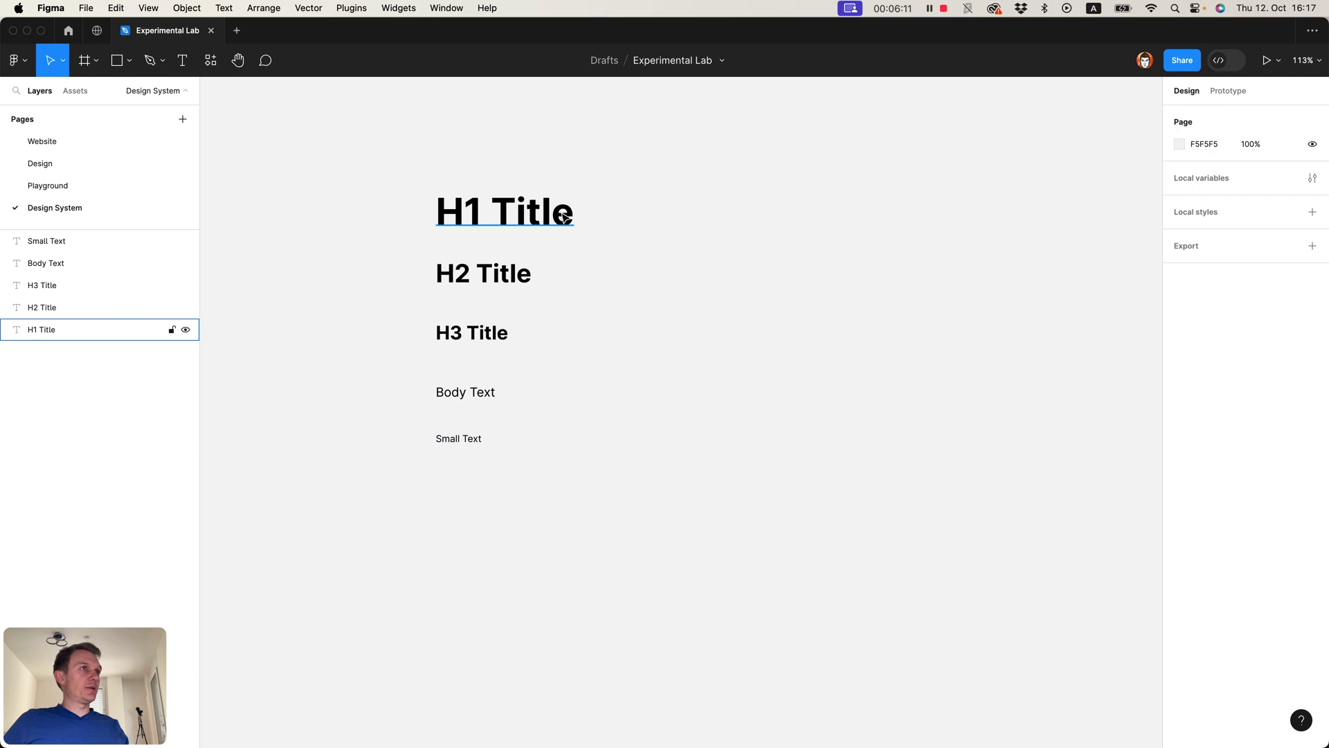
Step: Save H1 Title and H2 Title as text styles H1 and H2
{"action": "left_click", "coordinate": [565, 219]}
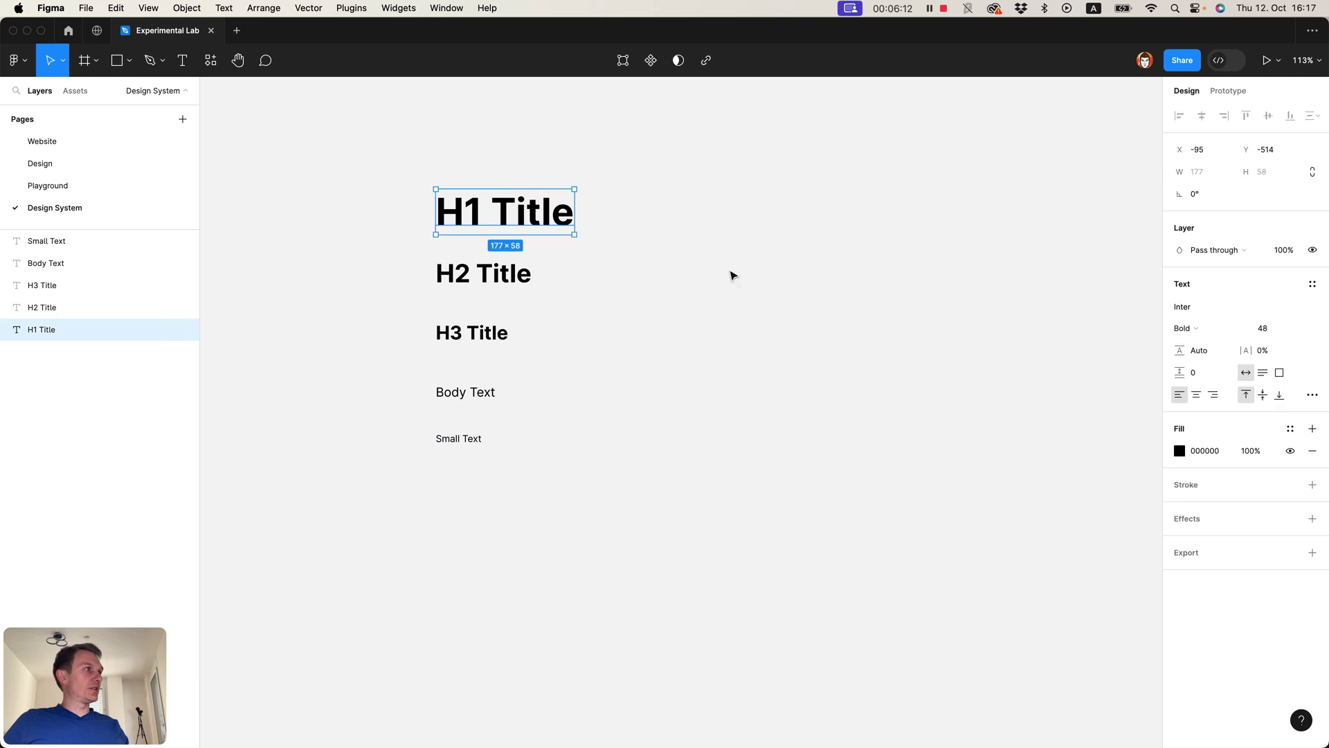
{"action": "left_click", "coordinate": [1314, 287]}
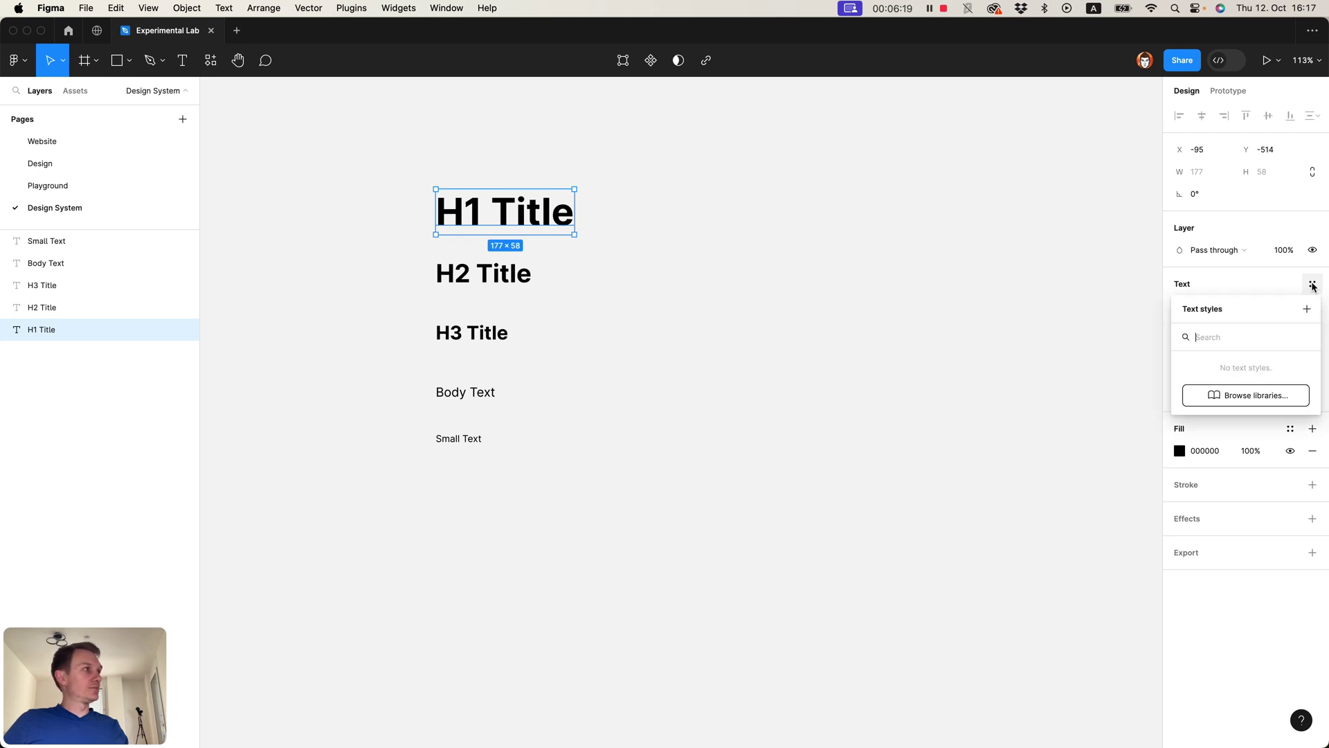
{"action": "left_click", "coordinate": [1307, 311]}
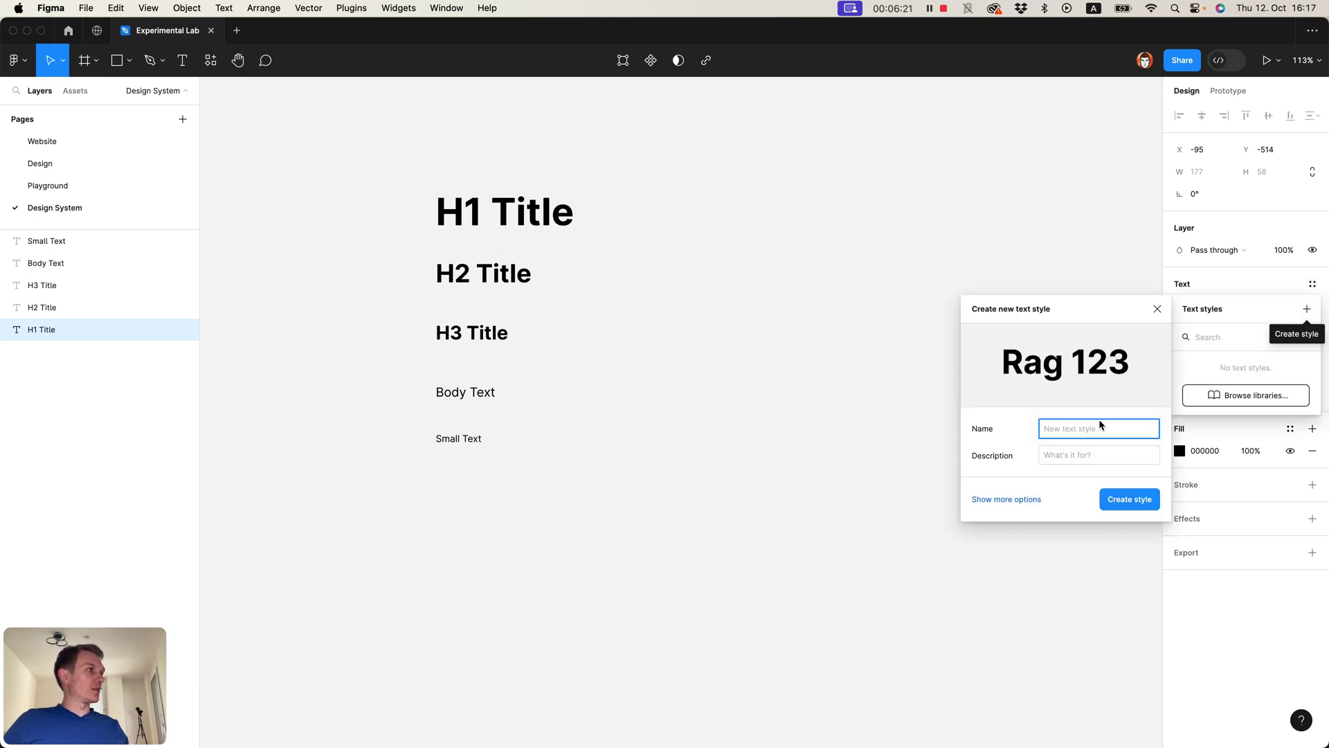
{"action": "type", "text": "H1"}
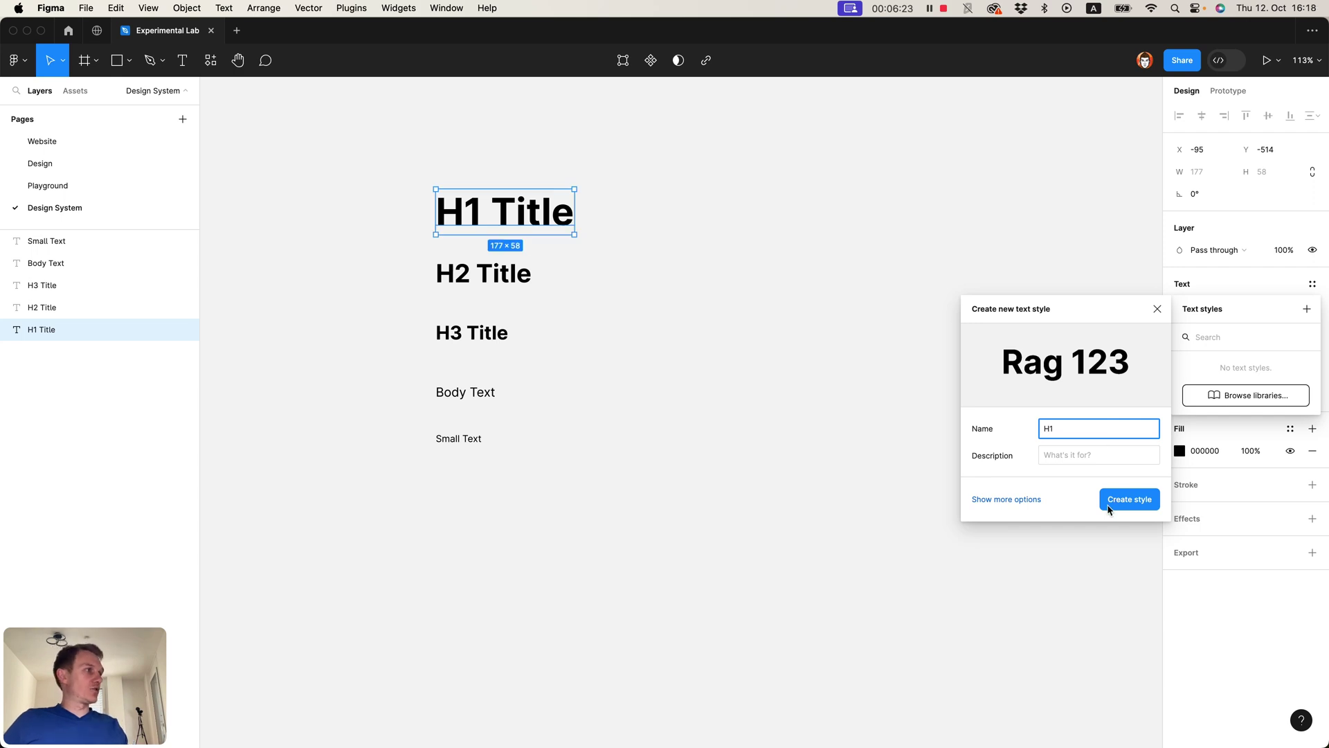
{"action": "left_click", "coordinate": [1118, 505]}
{"action": "left_click", "coordinate": [528, 277]}
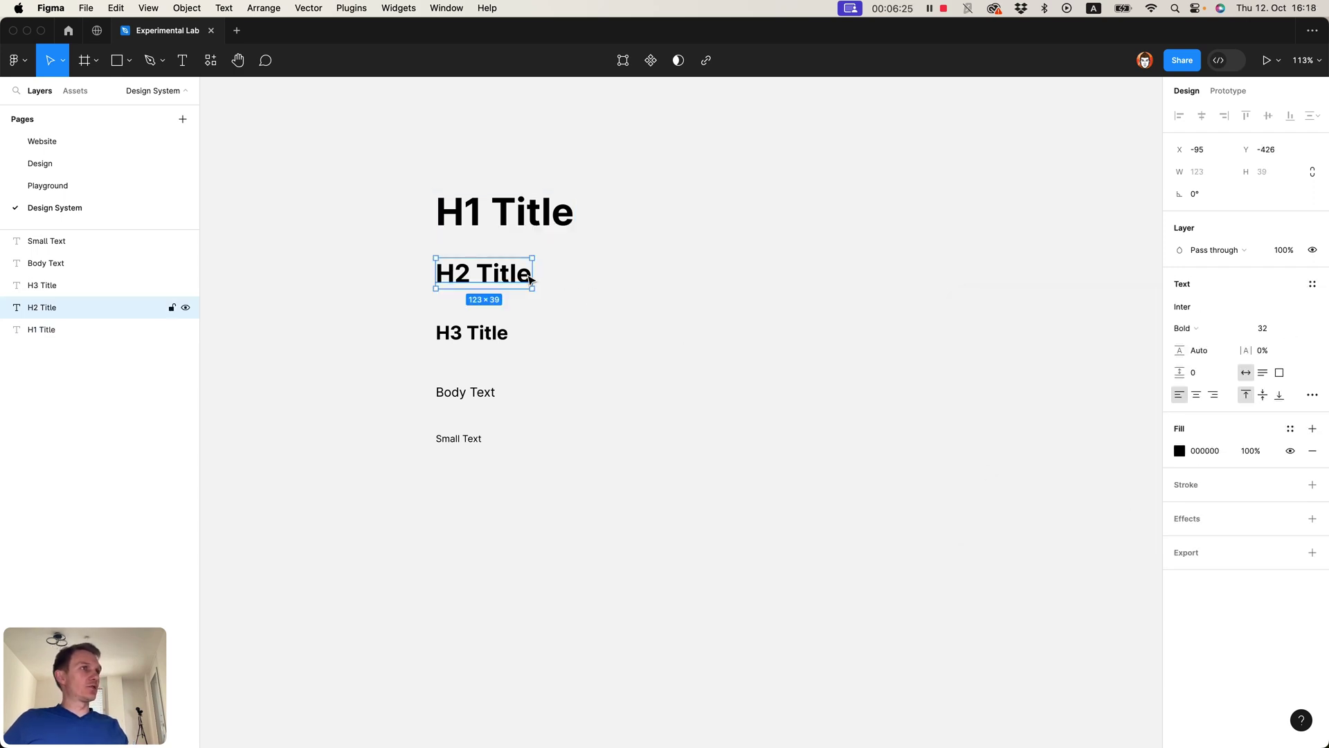
{"action": "left_click", "coordinate": [1313, 285]}
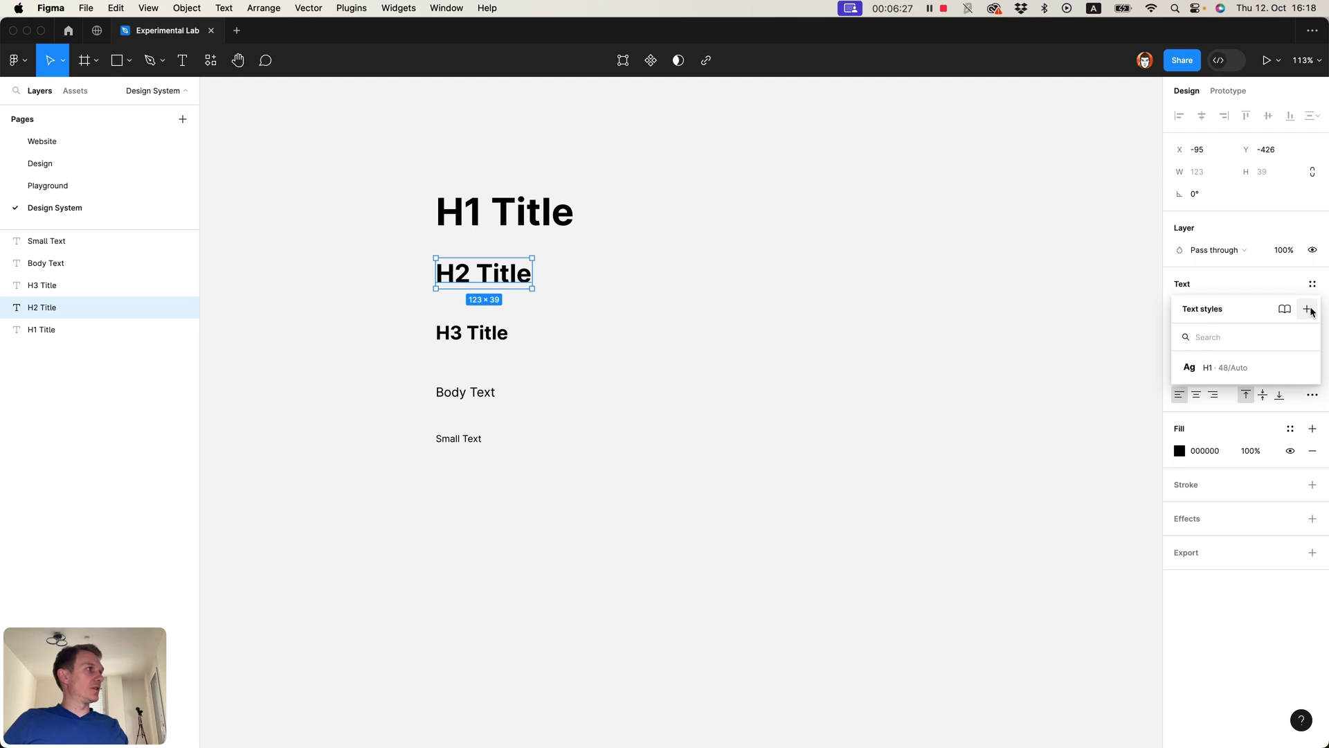
{"action": "left_click", "coordinate": [1309, 310]}
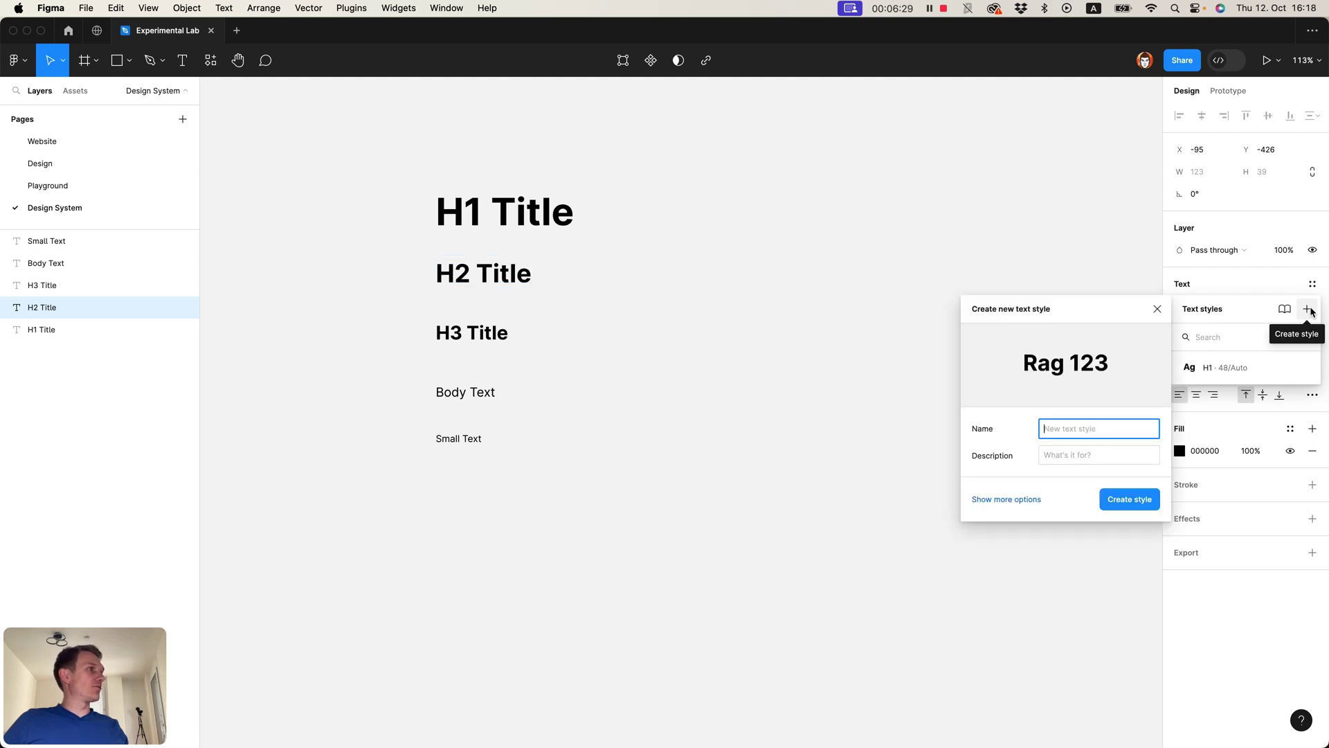
{"action": "type", "text": "H2"}
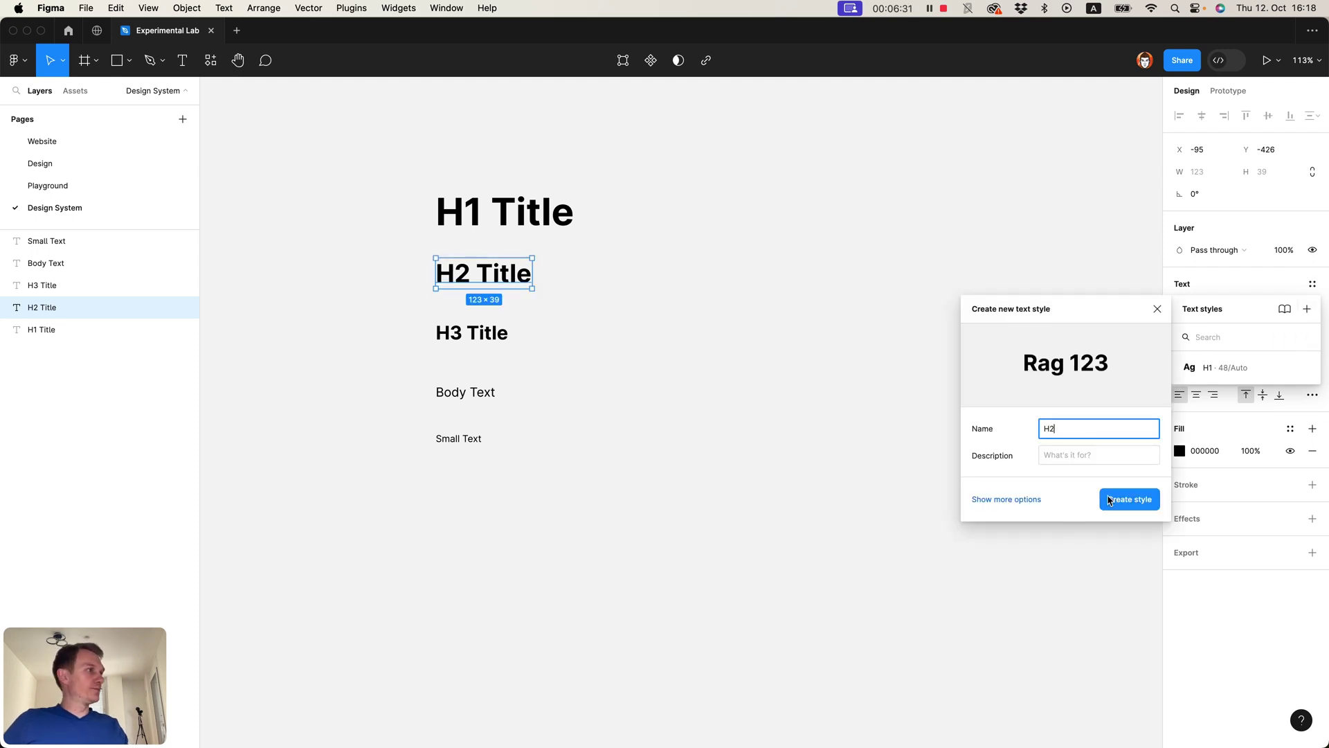
{"action": "left_click", "coordinate": [1109, 500]}
Step: Save H3 Title and the Body Text layer as text styles H3 and Body Text
{"action": "left_click", "coordinate": [483, 332]}
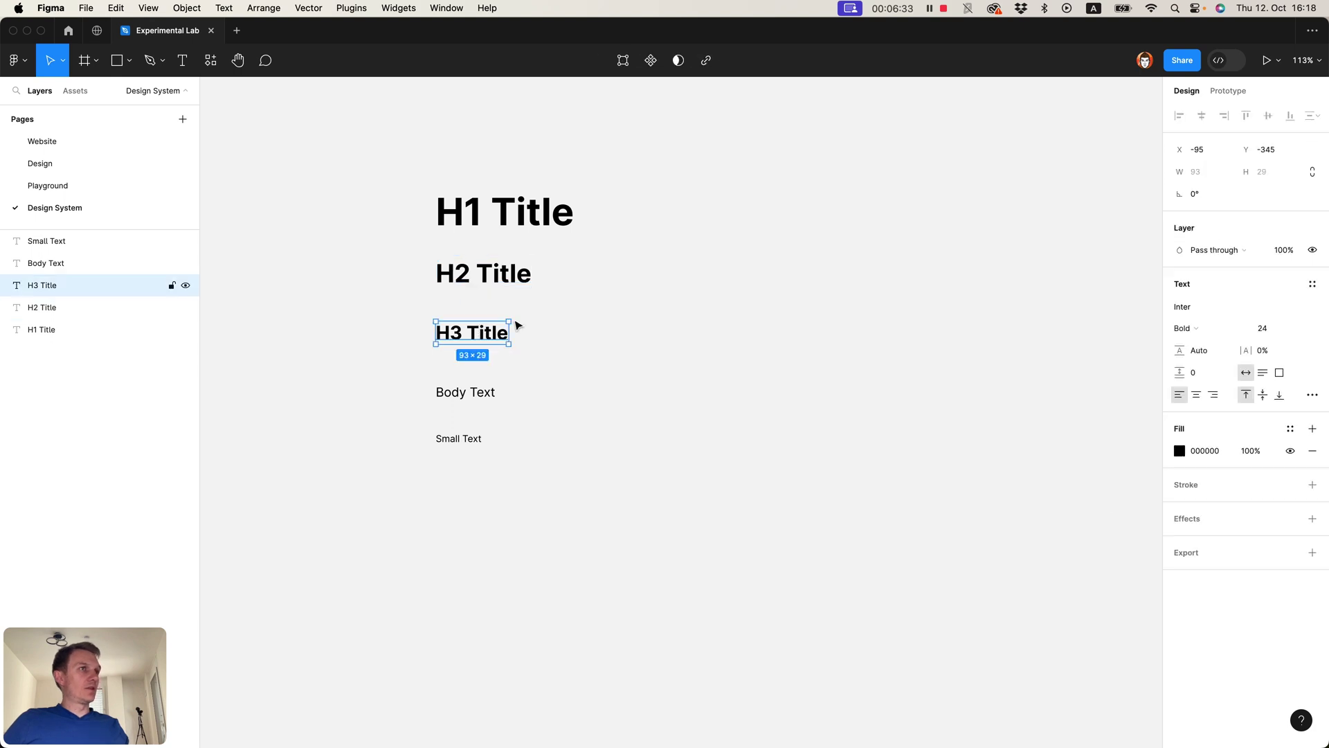
{"action": "left_click", "coordinate": [1312, 284]}
{"action": "left_click", "coordinate": [1307, 309]}
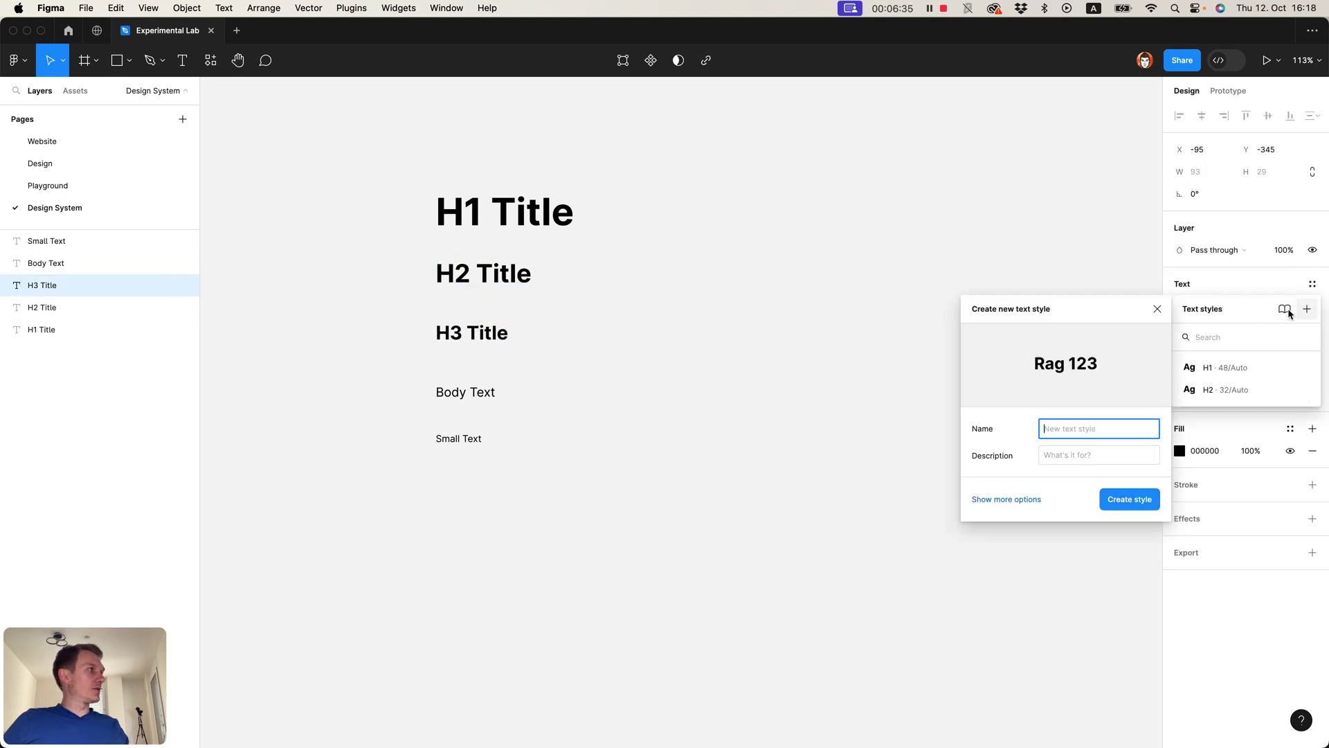
{"action": "type", "text": "H3"}
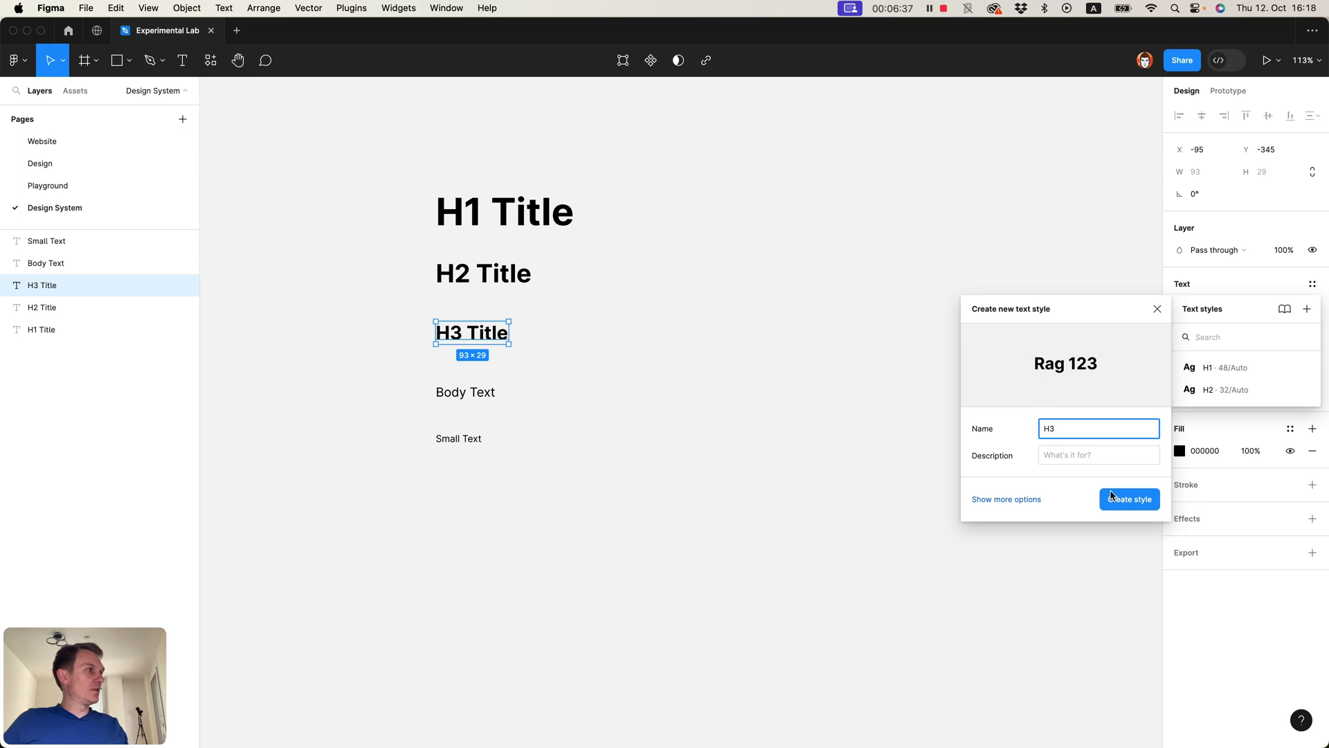
{"action": "left_click", "coordinate": [1111, 496]}
{"action": "left_click", "coordinate": [484, 396]}
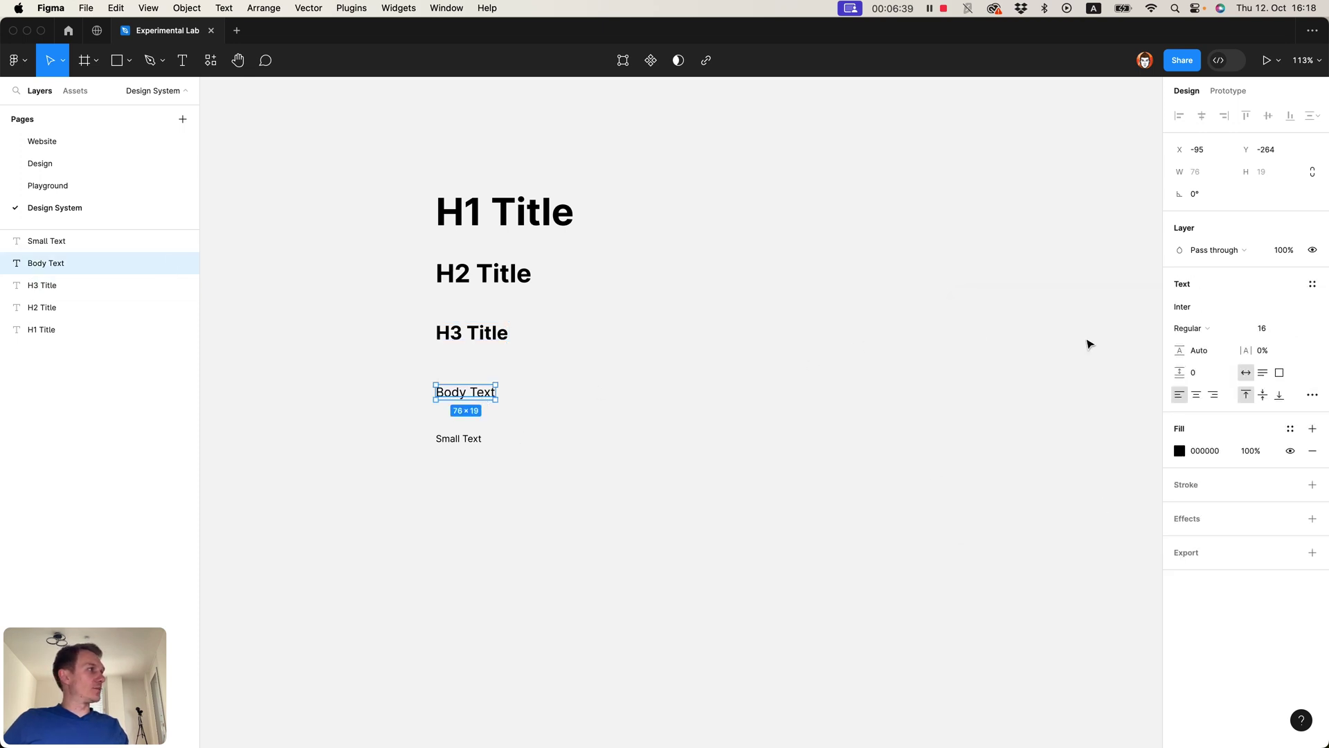
{"action": "left_click", "coordinate": [1312, 284]}
{"action": "left_click", "coordinate": [1308, 308]}
{"action": "type", "text": "Body Text"}
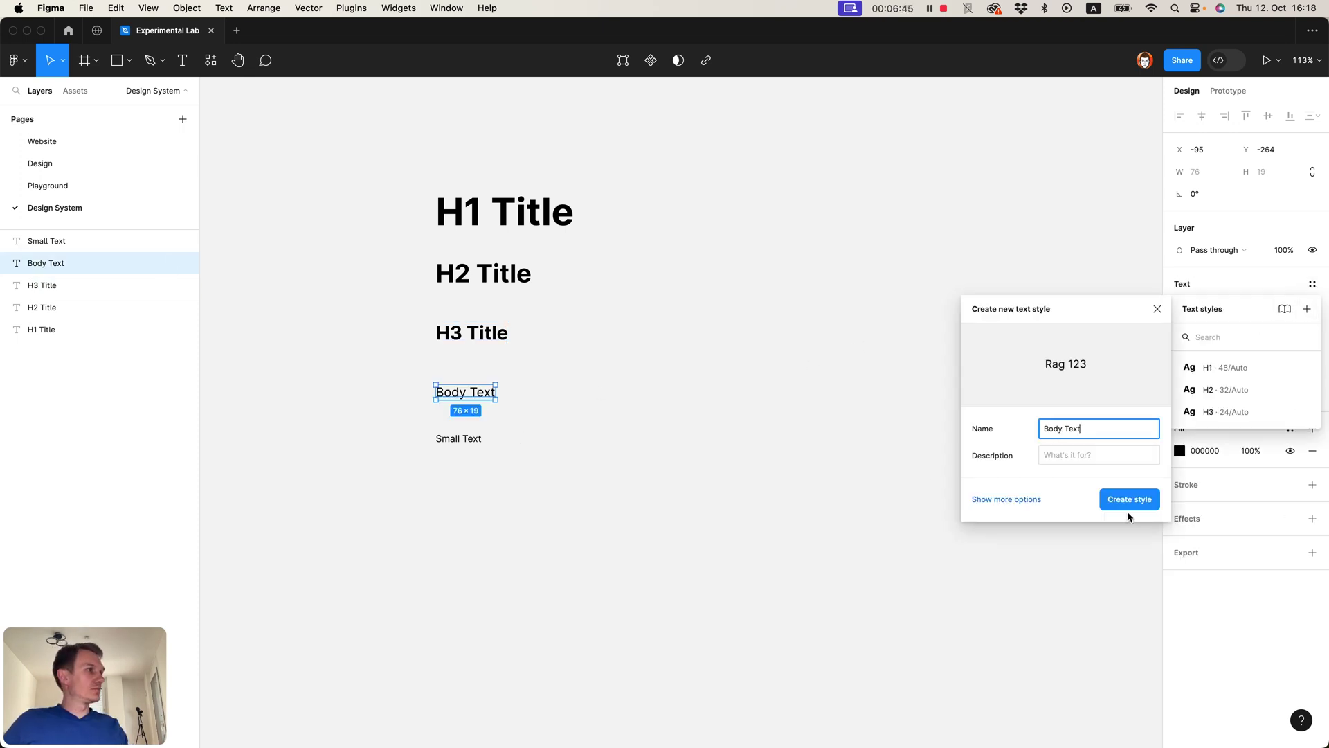
{"action": "left_click", "coordinate": [1129, 508]}
Step: Save the Small Text layer as the 'Small Text' text style
{"action": "left_click", "coordinate": [468, 439]}
{"action": "left_click", "coordinate": [1312, 283]}
{"action": "left_click", "coordinate": [1307, 309]}
{"action": "type", "text": "S"}
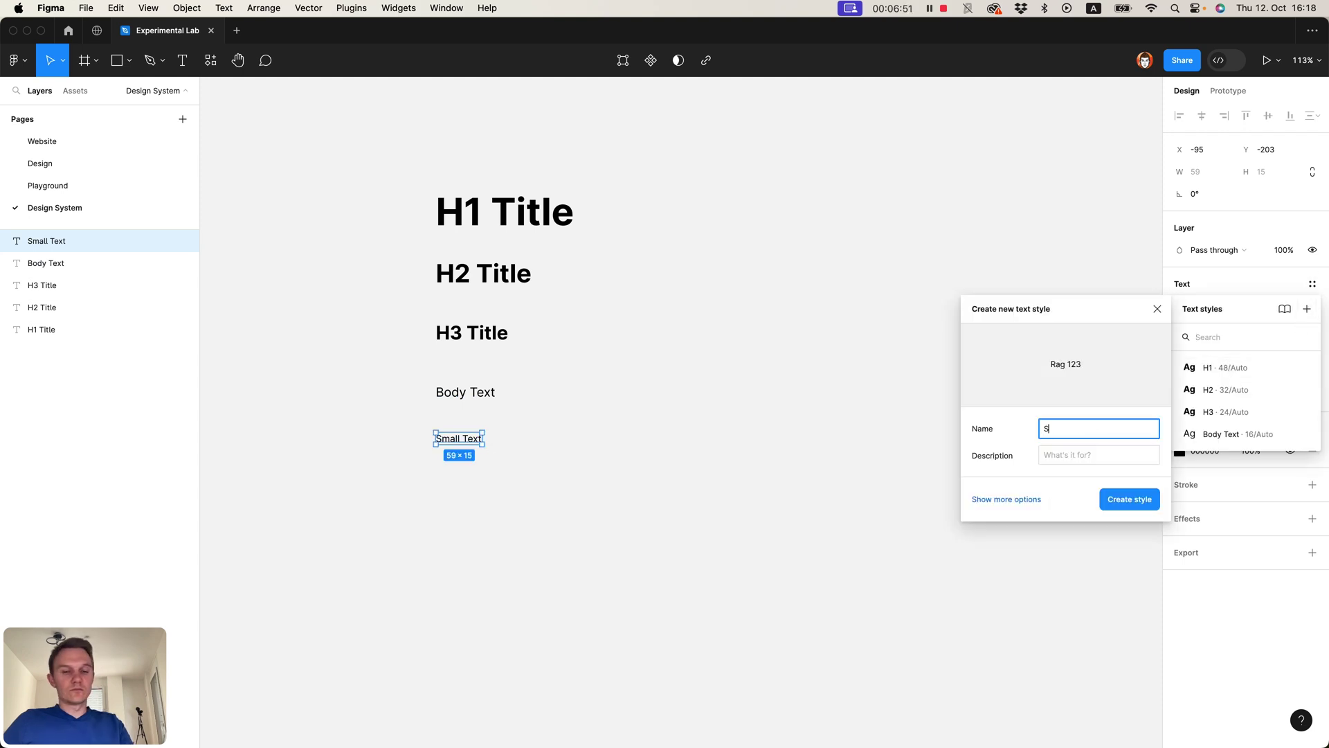
{"action": "type", "text": "mall Text"}
{"action": "left_click", "coordinate": [1128, 504]}
Step: Draw a square rectangle to the right of the H1 Title heading
{"action": "left_click", "coordinate": [786, 350]}
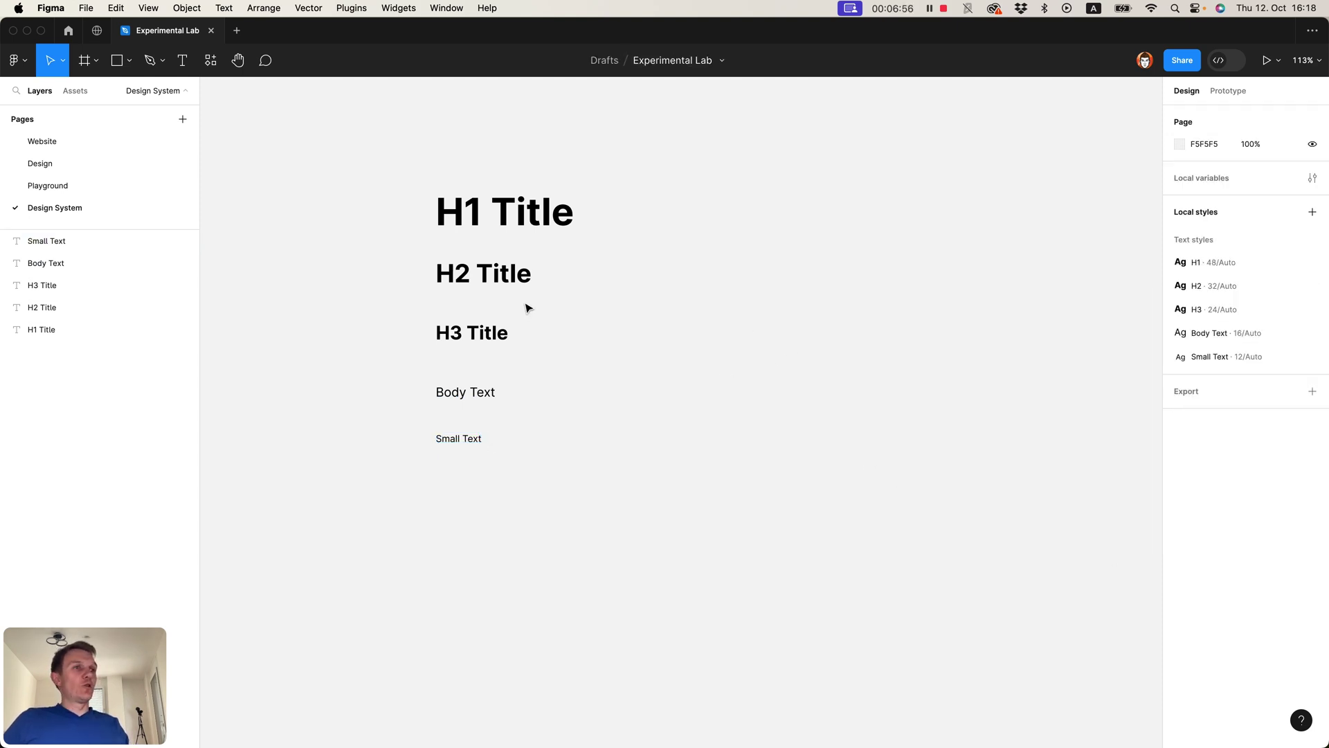
{"action": "left_click_drag", "start_coordinate": [797, 308], "coordinate": [649, 243]}
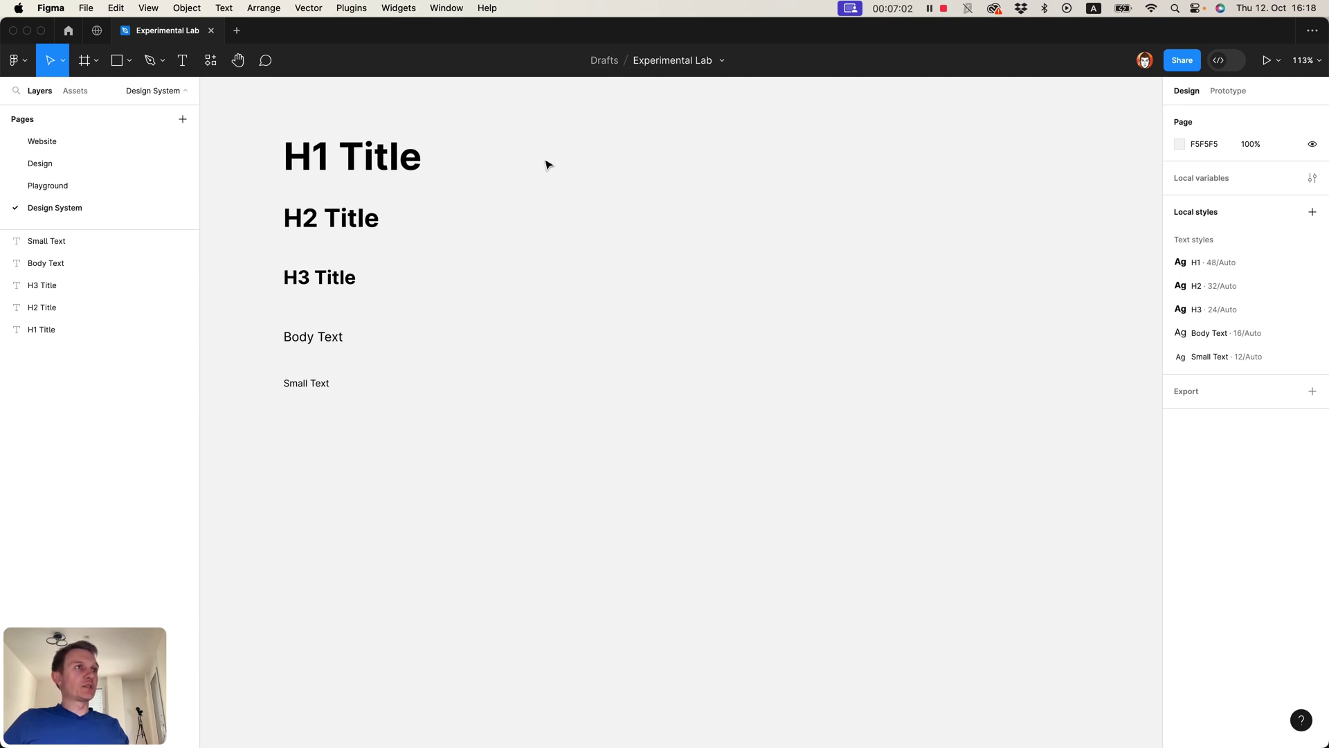
{"action": "key", "text": "r"}
{"action": "mouse_move", "coordinate": [554, 138]}
{"action": "left_mouse_down"}
{"action": "mouse_move", "coordinate": [637, 216]}
{"action": "mouse_move", "coordinate": [600, 217]}
{"action": "left_mouse_up"}
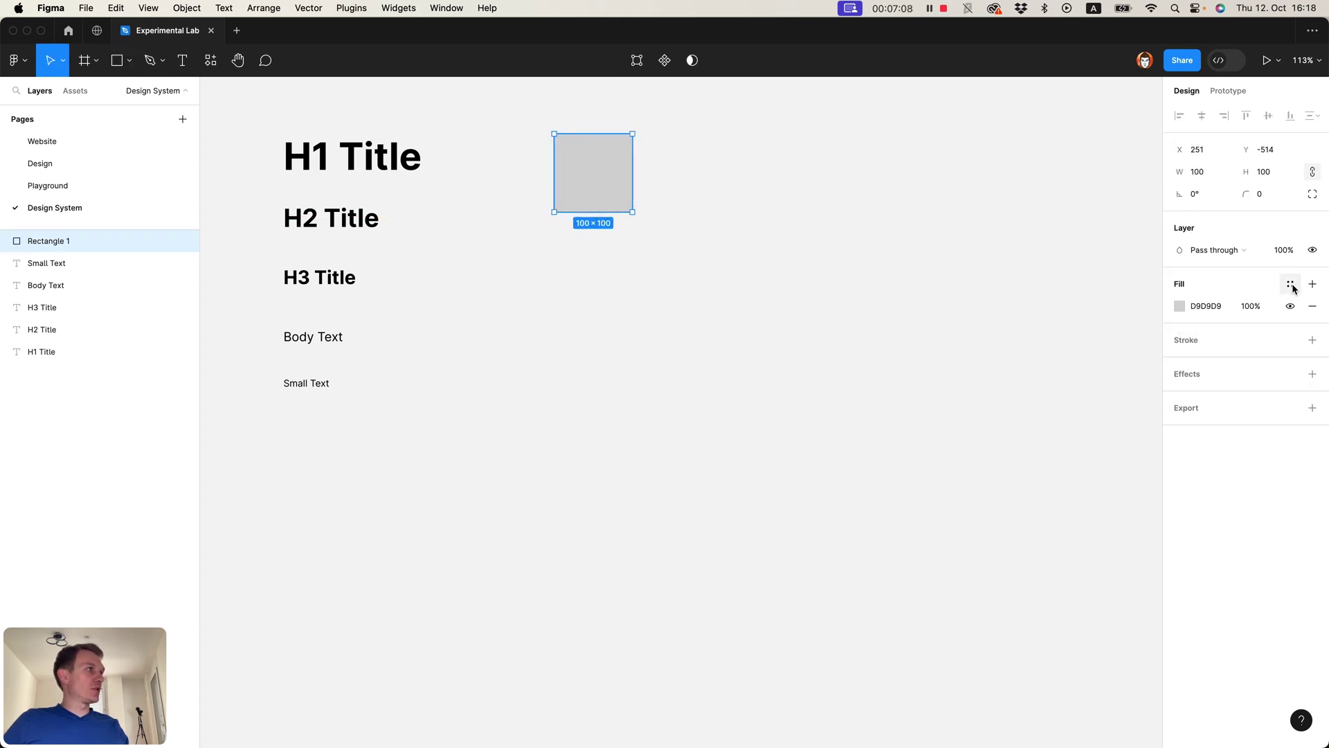
Step: Give the square a green fill from the document colours
{"action": "left_click", "coordinate": [1291, 284]}
{"action": "left_click", "coordinate": [1291, 284]}
{"action": "left_click", "coordinate": [1189, 309]}
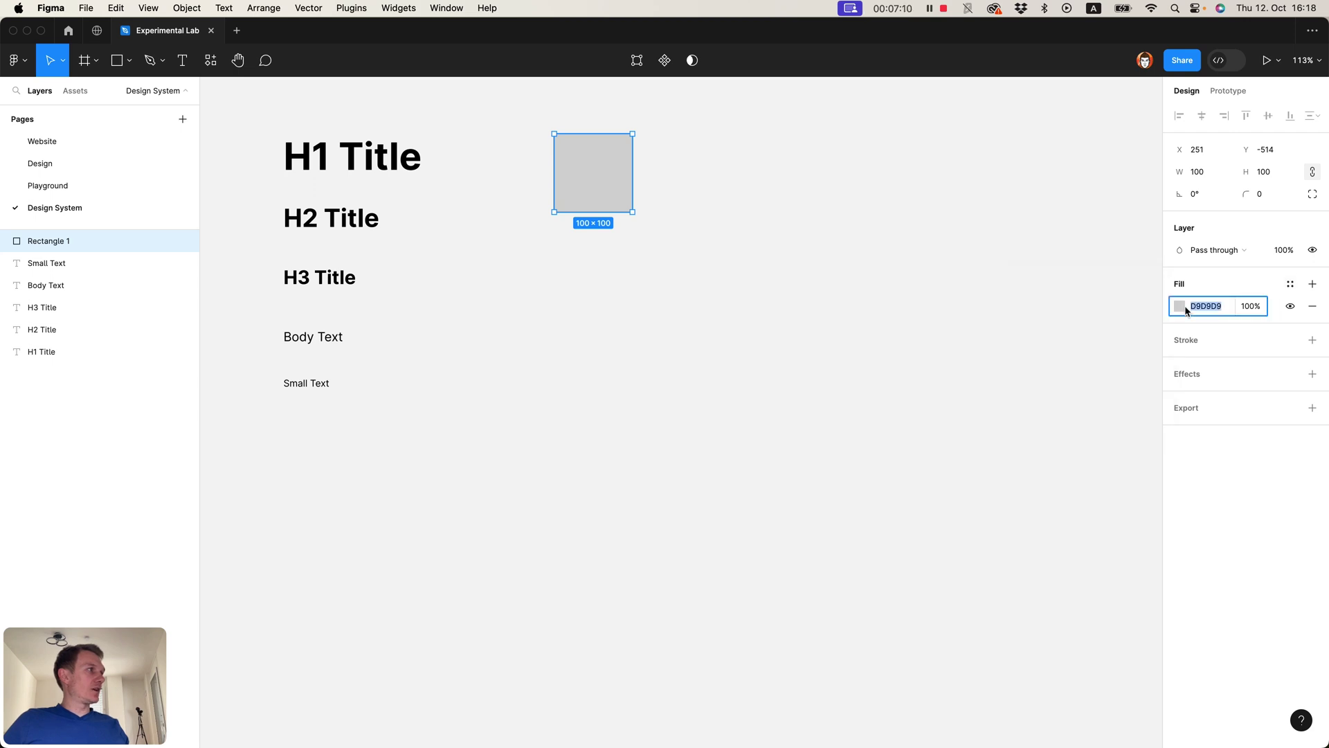
{"action": "left_click", "coordinate": [1180, 308]}
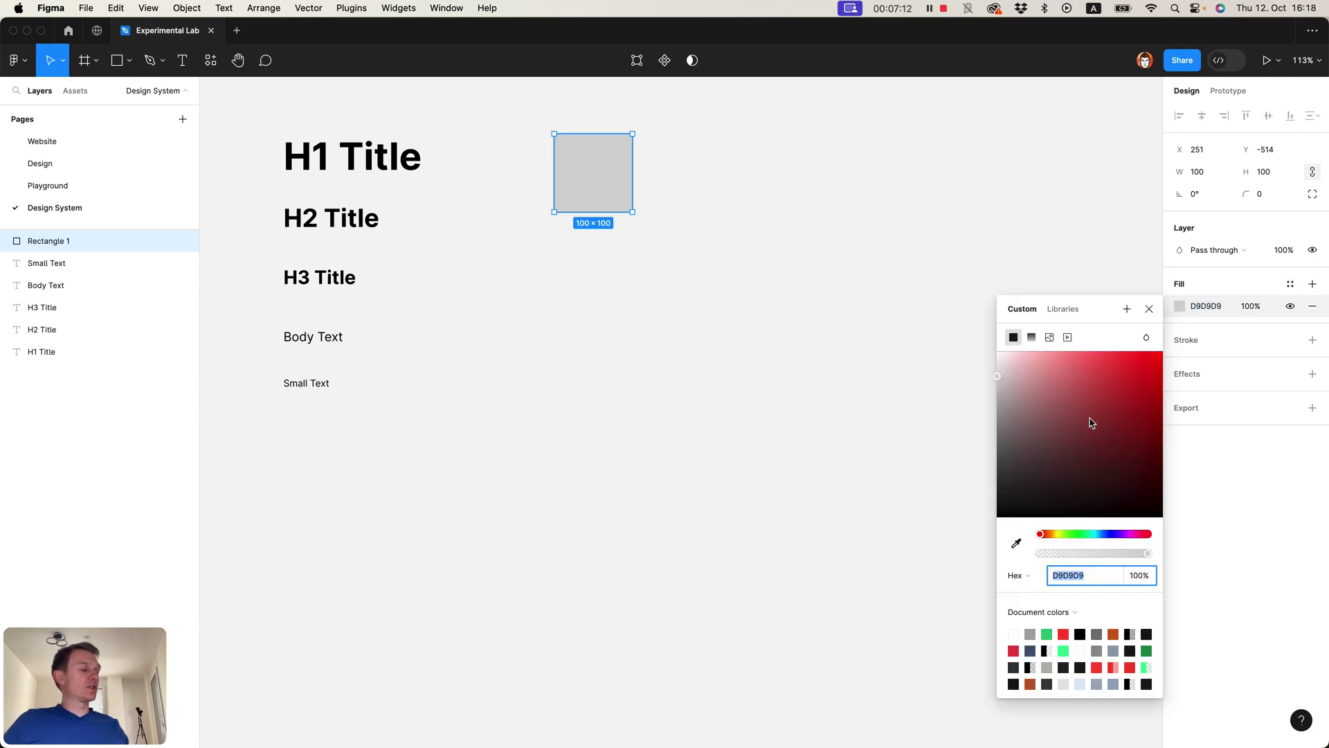
{"action": "left_click", "coordinate": [1064, 651]}
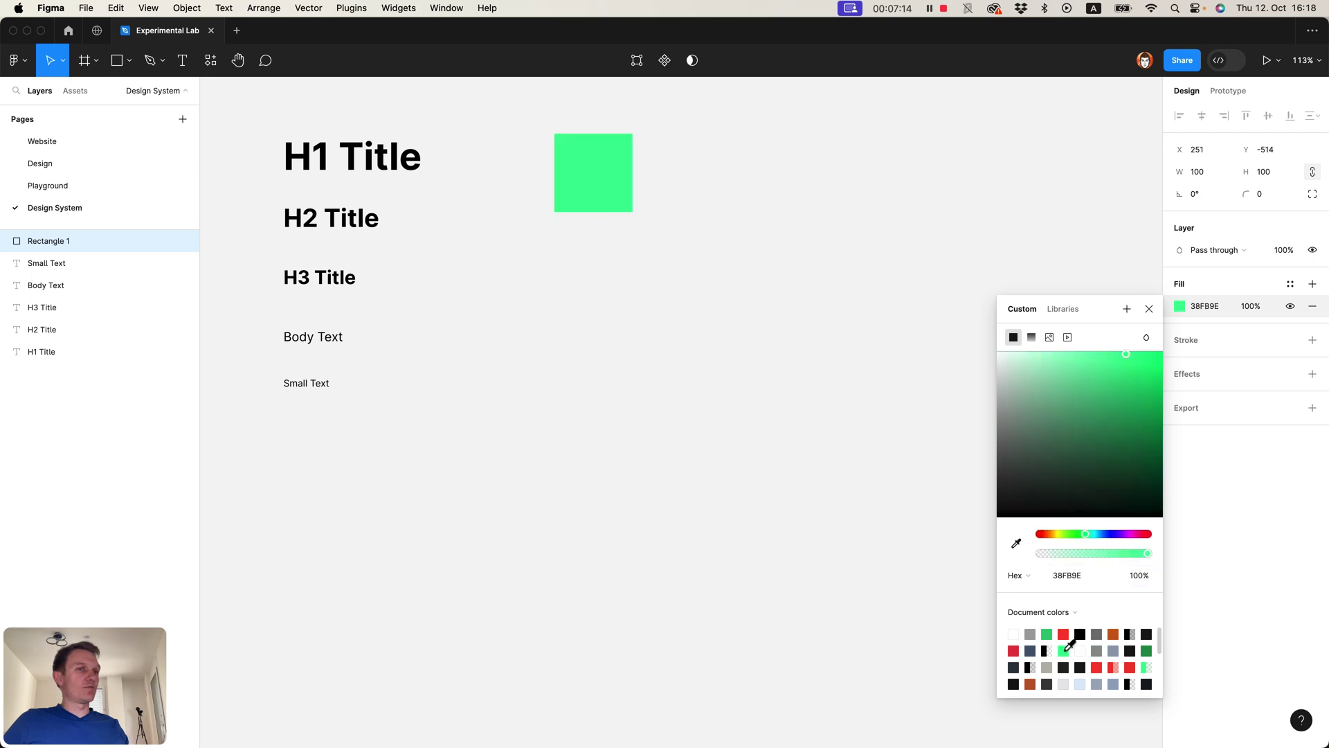
{"action": "left_click", "coordinate": [739, 436]}
Step: Copy the square twice to the right, colouring the copies purple and red
{"action": "left_click", "coordinate": [600, 188]}
{"action": "left_click_drag", "start_coordinate": [599, 188], "coordinate": [683, 189]}
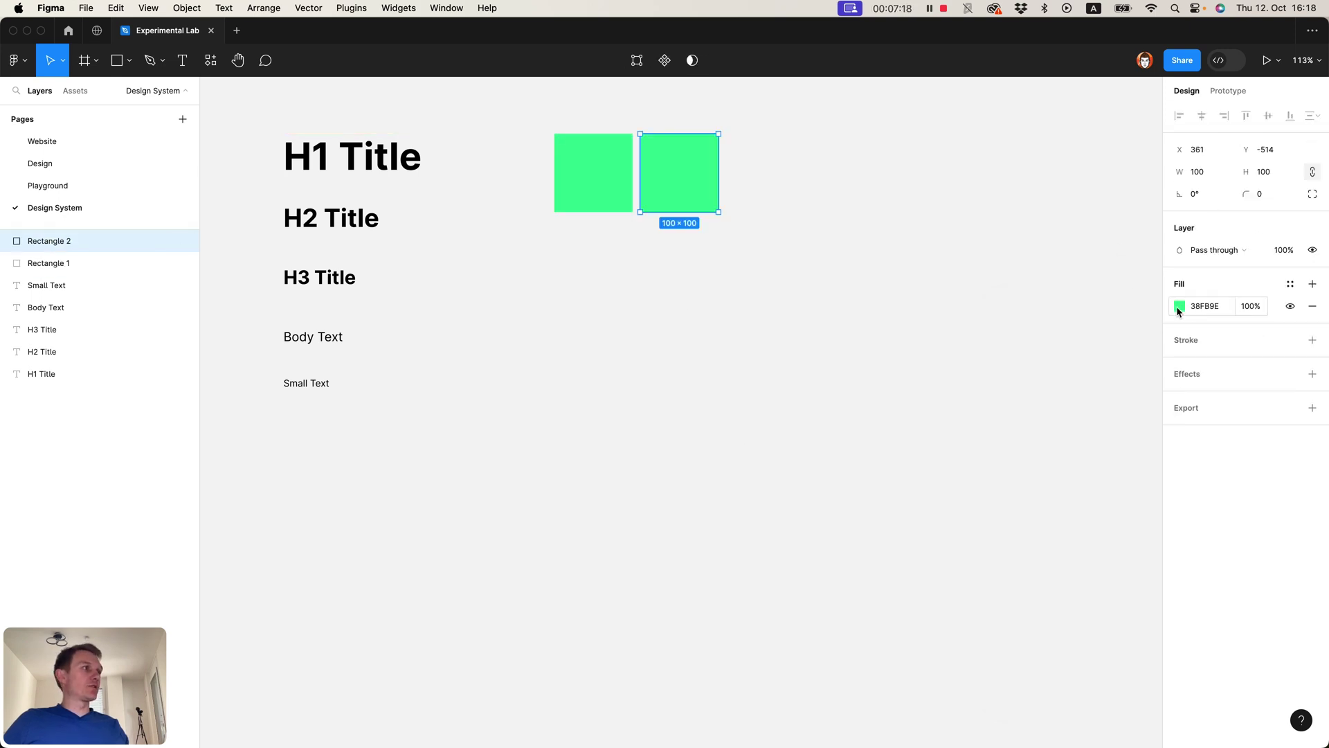
{"action": "left_click", "coordinate": [1180, 306]}
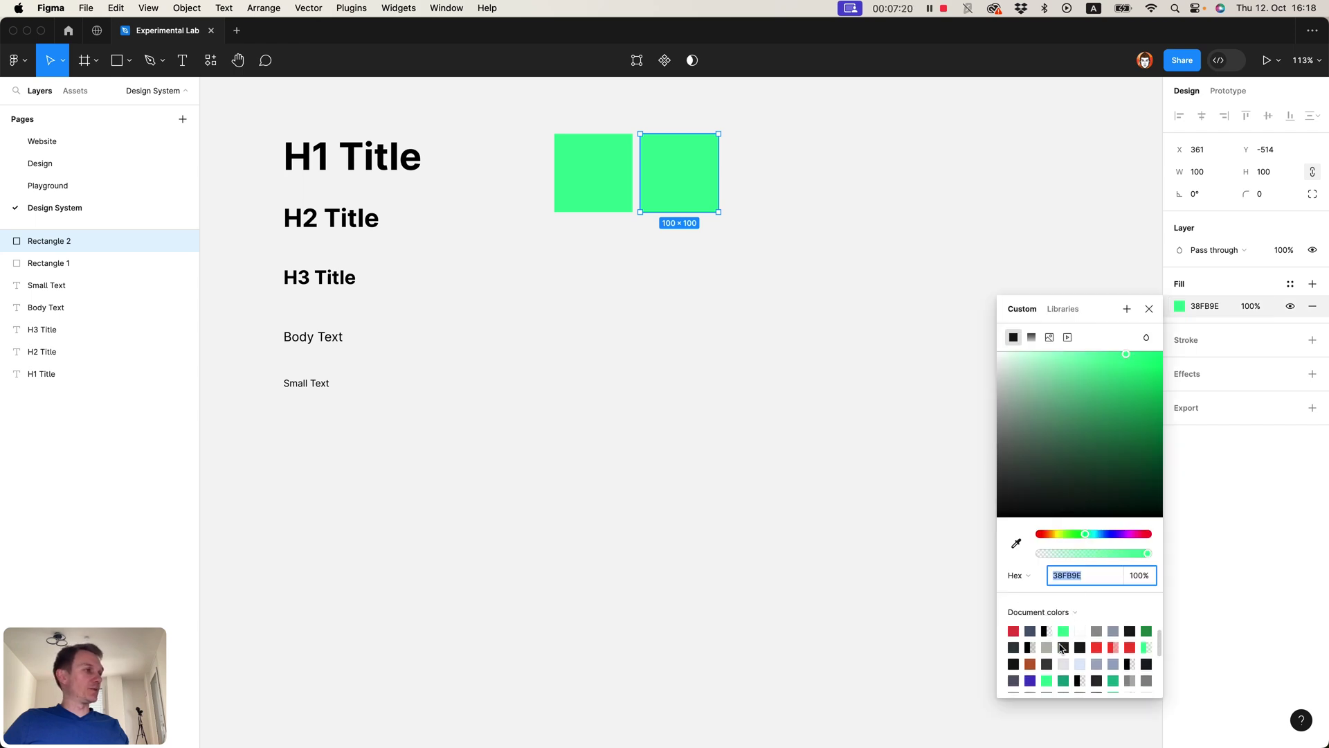
{"action": "left_click", "coordinate": [1031, 665]}
{"action": "left_click", "coordinate": [693, 433]}
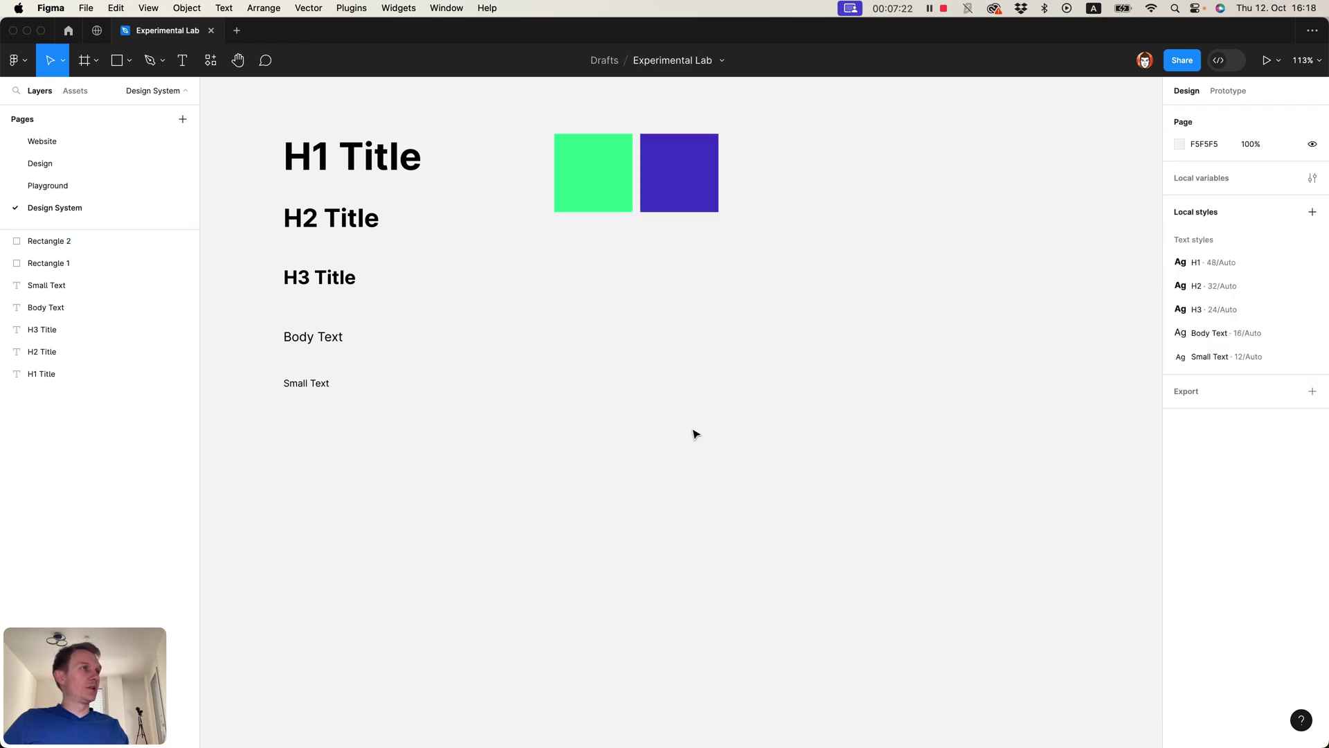
{"action": "left_click_drag", "start_coordinate": [689, 182], "coordinate": [775, 183]}
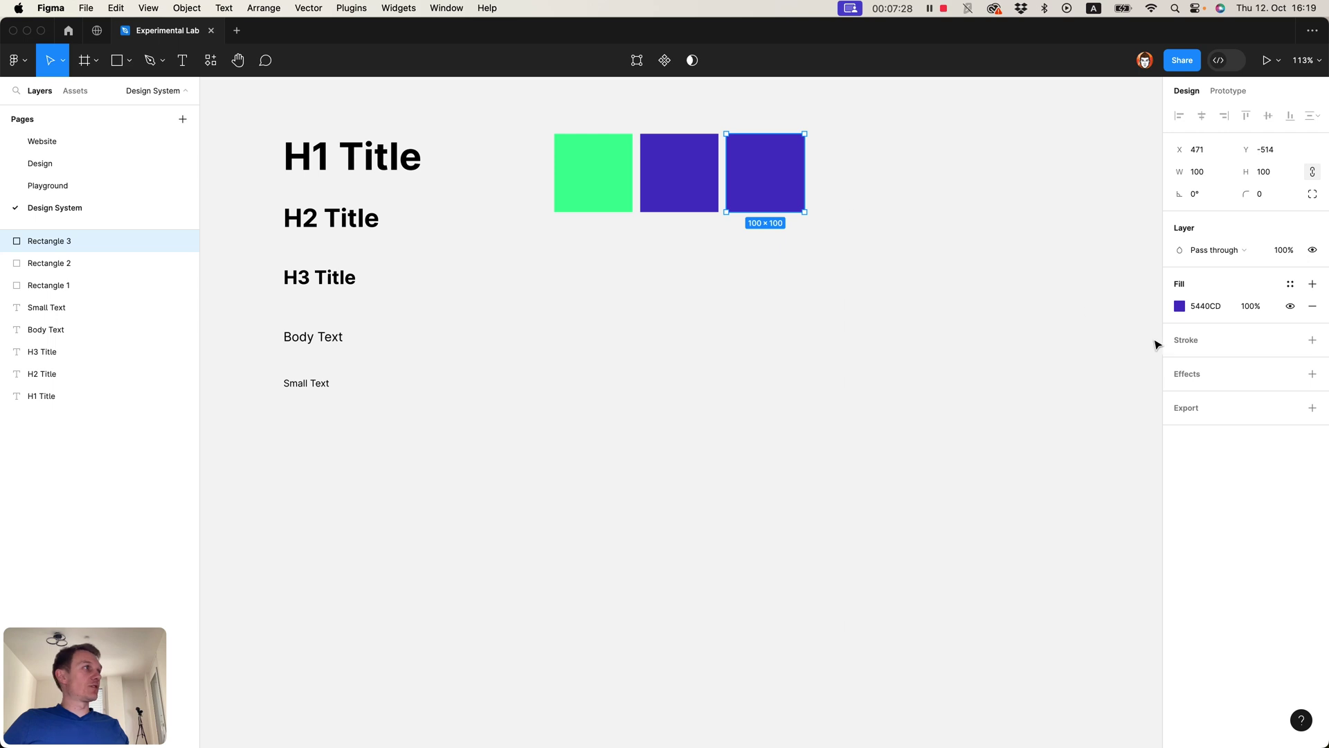
{"action": "left_click", "coordinate": [1180, 307]}
{"action": "left_click", "coordinate": [1046, 637]}
{"action": "left_click", "coordinate": [745, 392]}
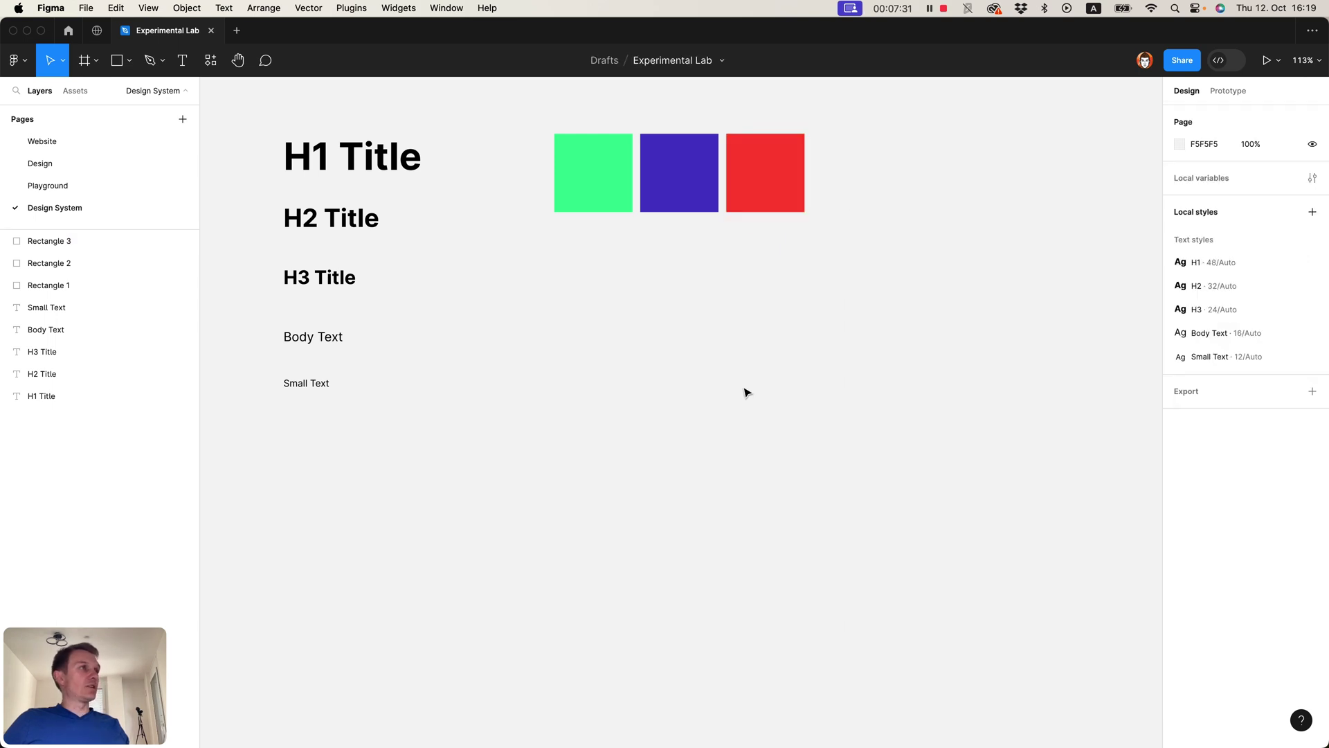
Step: Add a fourth copy to the right and colour it orange (FEA338)
{"action": "left_click", "coordinate": [761, 210]}
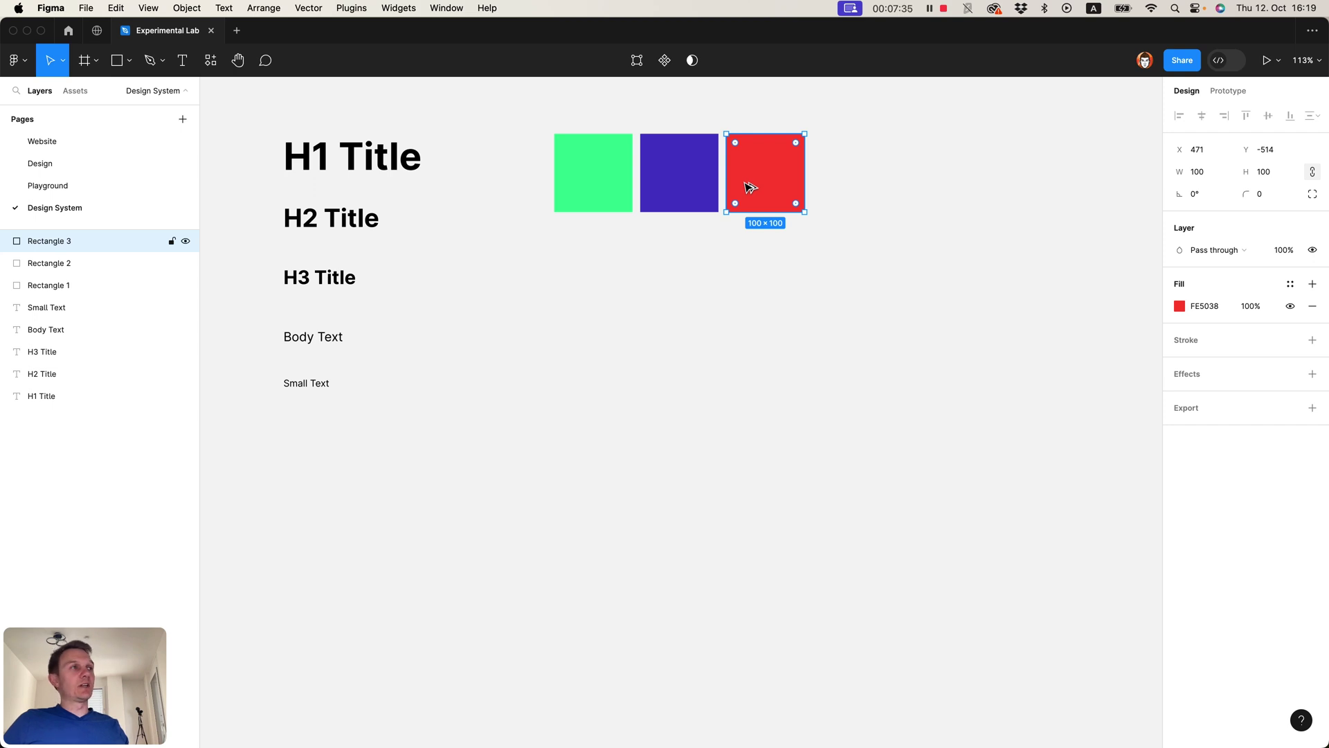
{"action": "left_click_drag", "start_coordinate": [774, 179], "coordinate": [837, 178]}
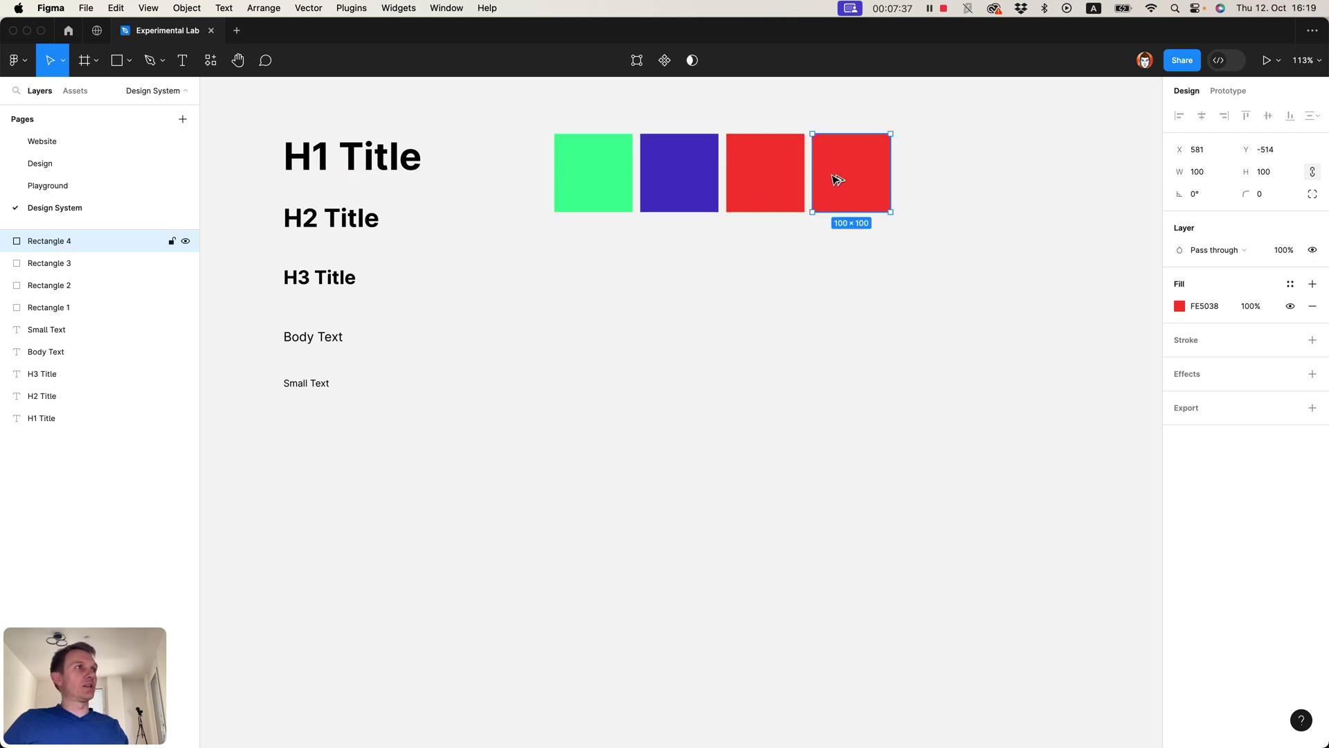
{"action": "left_click", "coordinate": [1181, 309]}
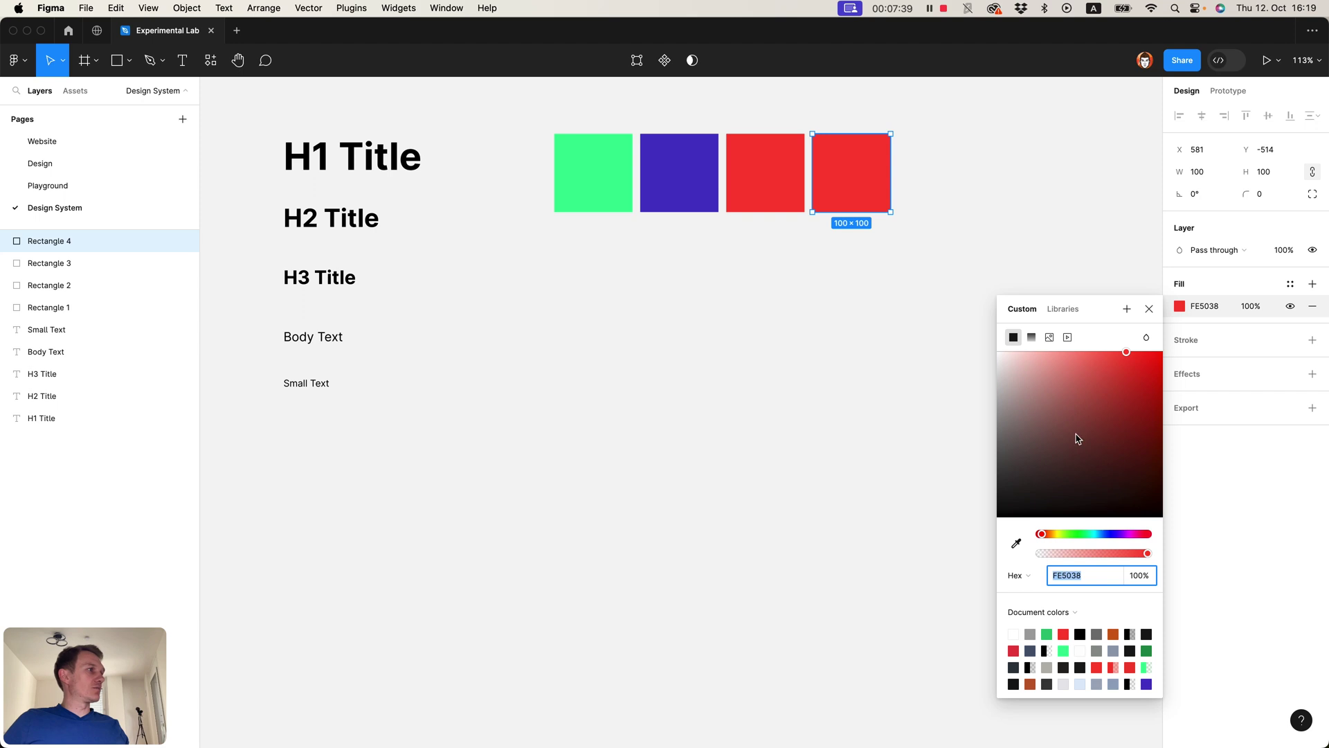
{"action": "left_click", "coordinate": [1053, 533]}
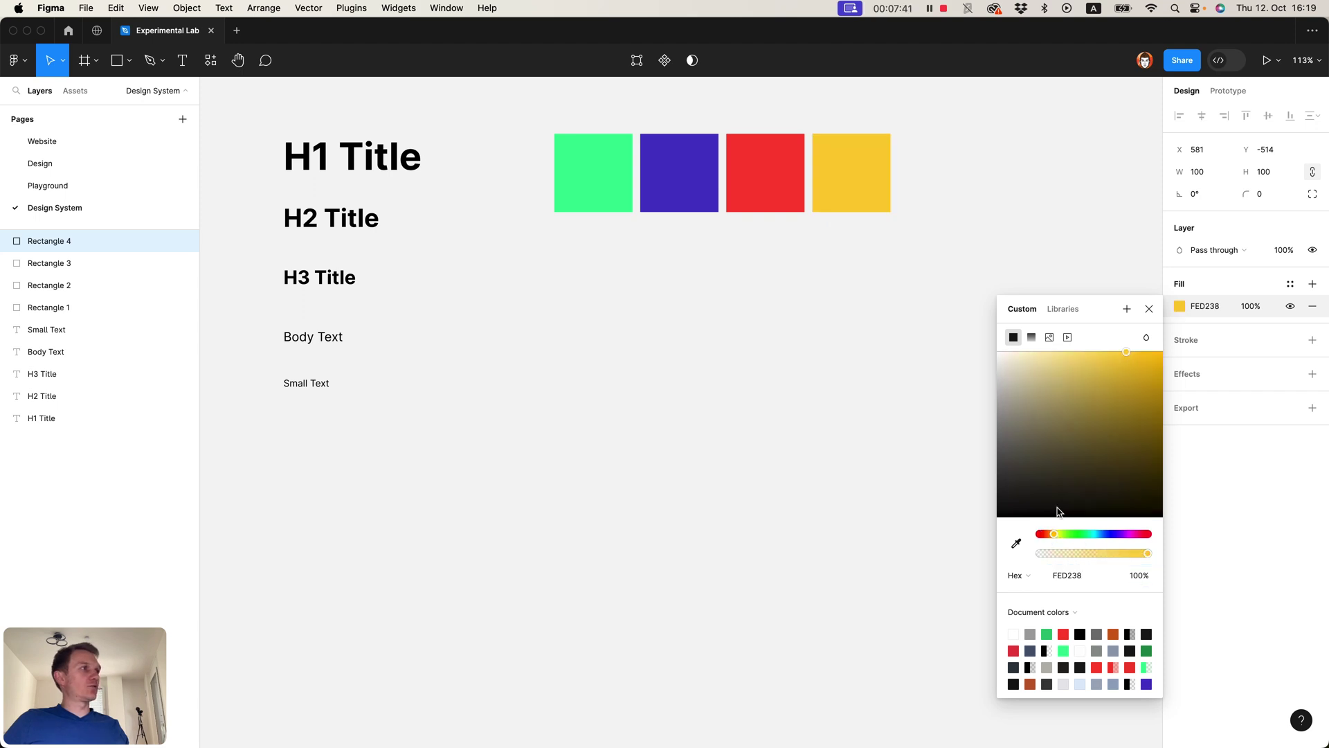
{"action": "left_click", "coordinate": [1049, 533]}
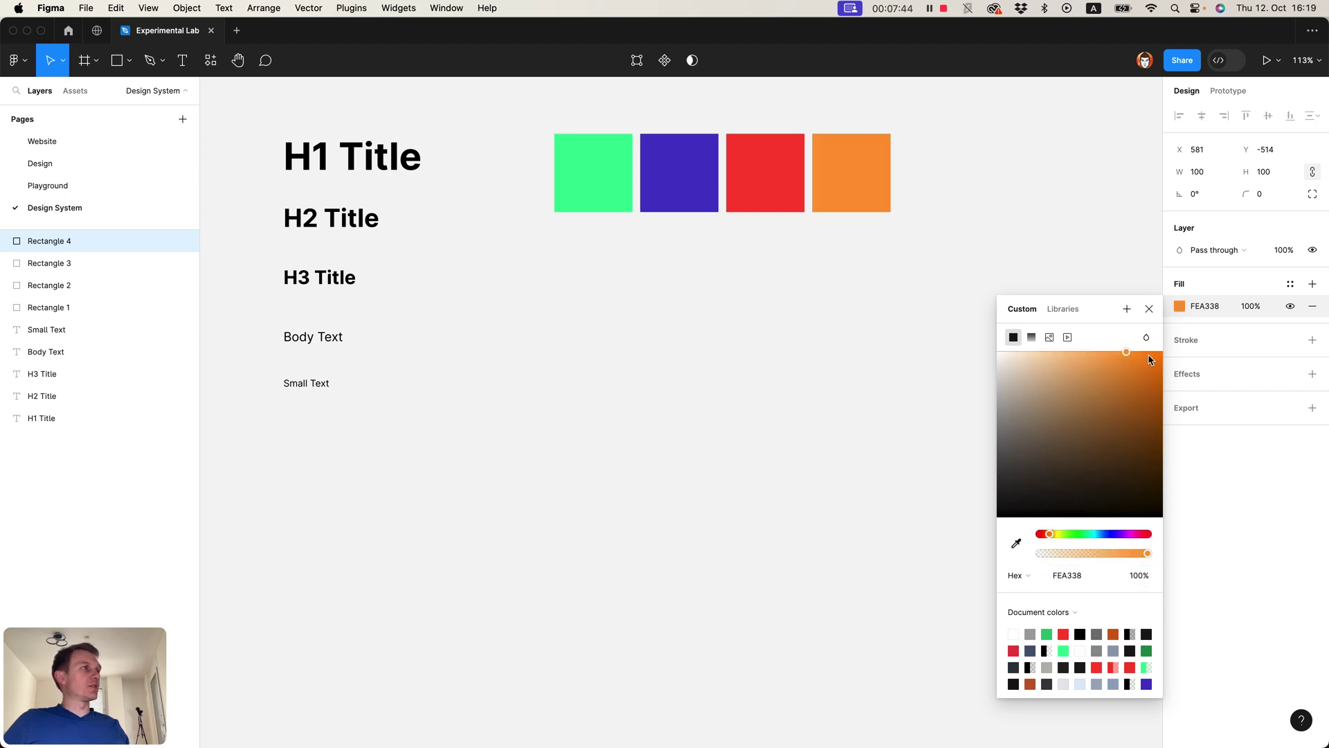
{"action": "left_click", "coordinate": [1180, 306]}
{"action": "left_click", "coordinate": [893, 262]}
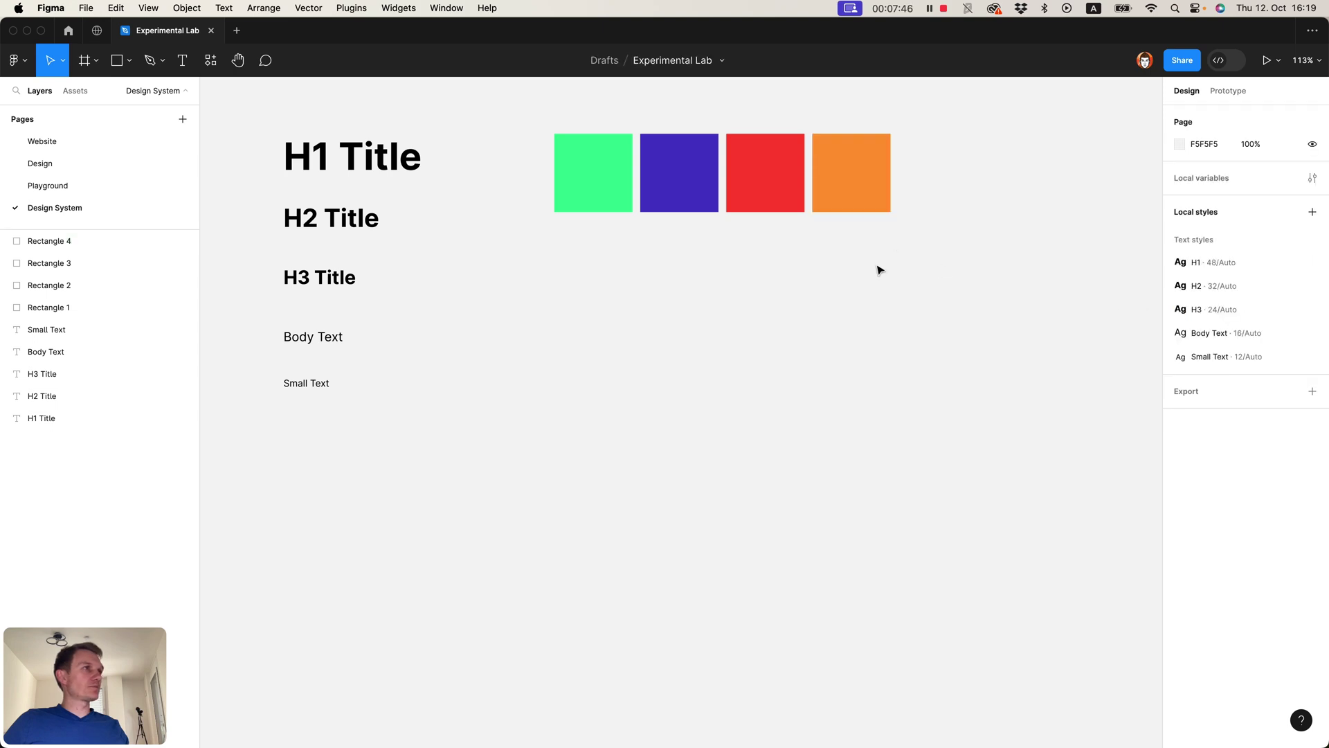
{"action": "scroll", "coordinate": [790, 353], "scroll_direction": "up", "scroll_amount": 3}
Step: Duplicate the green square below the colour row and make its fill near-black 121212
{"action": "scroll", "coordinate": [780, 464], "scroll_direction": "down", "scroll_amount": 3}
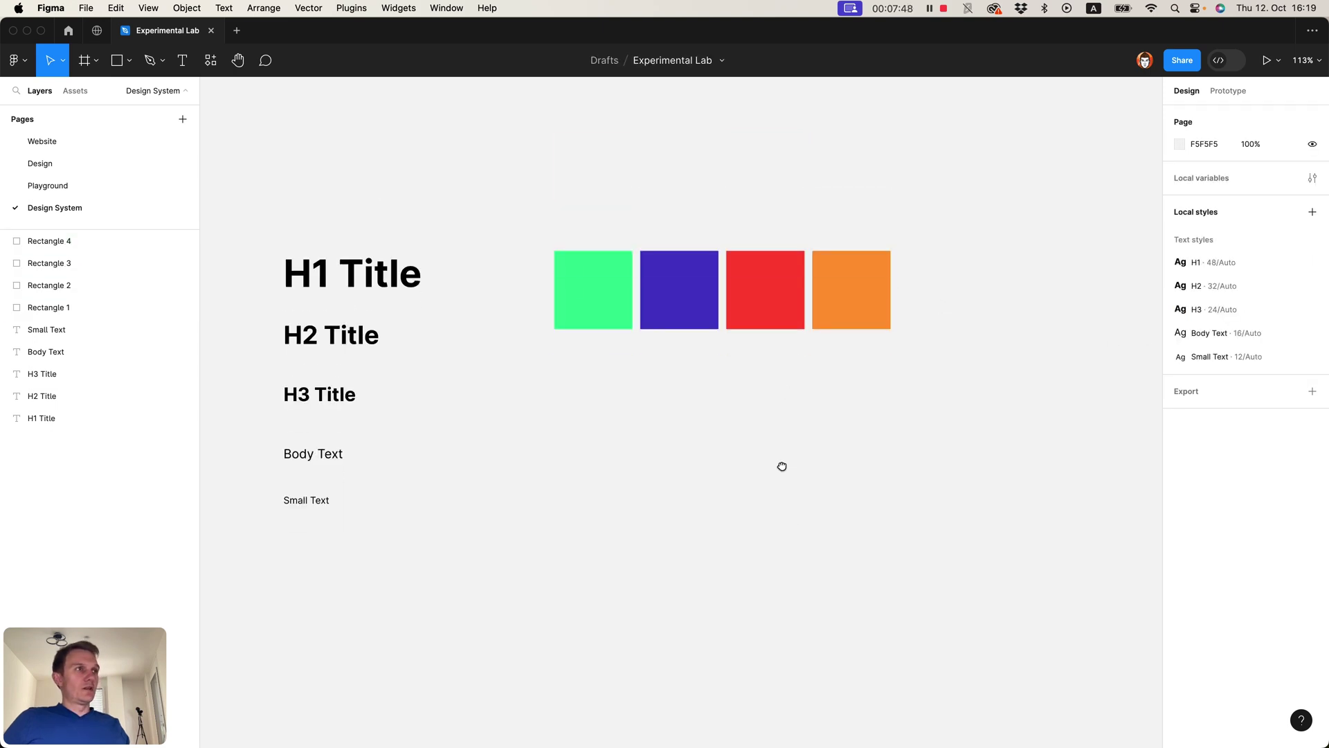
{"action": "left_click", "coordinate": [584, 237]}
{"action": "left_click_drag", "start_coordinate": [584, 237], "coordinate": [587, 315], "text": "alt"}
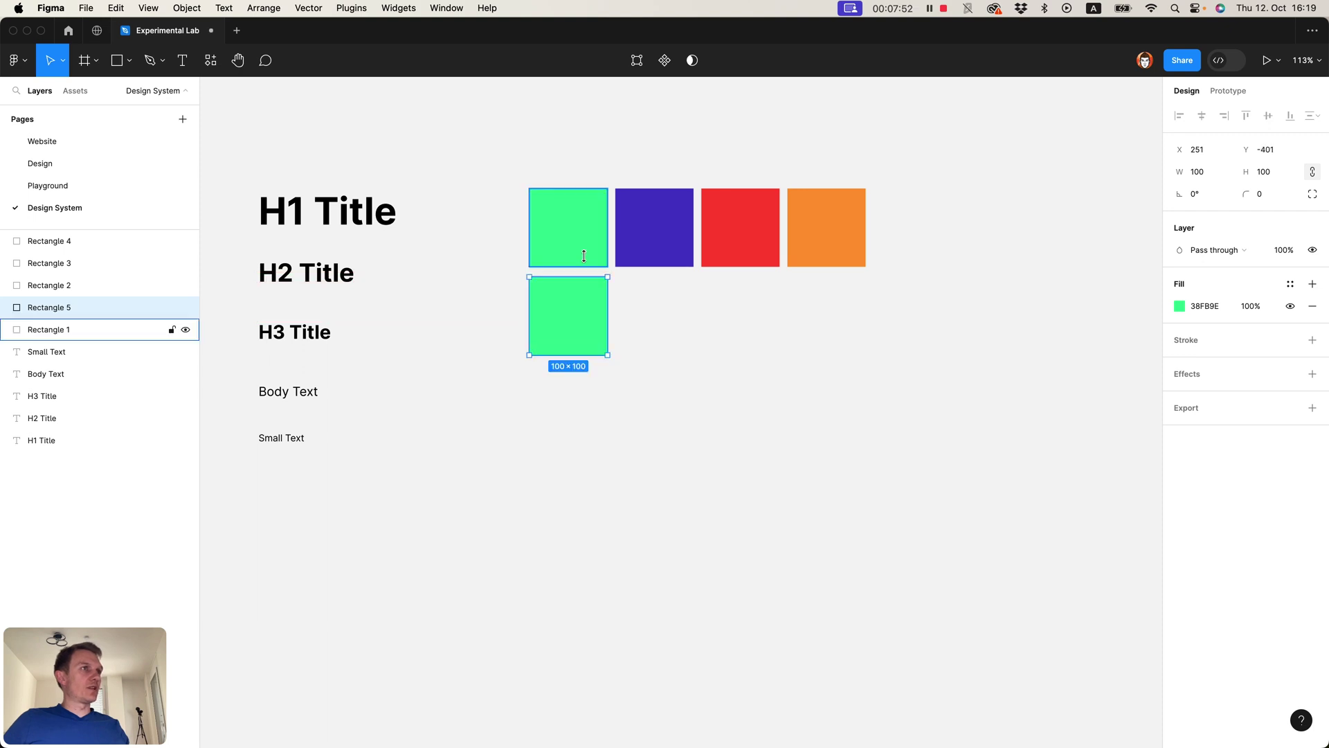
{"action": "key", "text": "Up"}
{"action": "key", "text": "Up"}
{"action": "key", "text": "Up"}
{"action": "key", "text": "Up"}
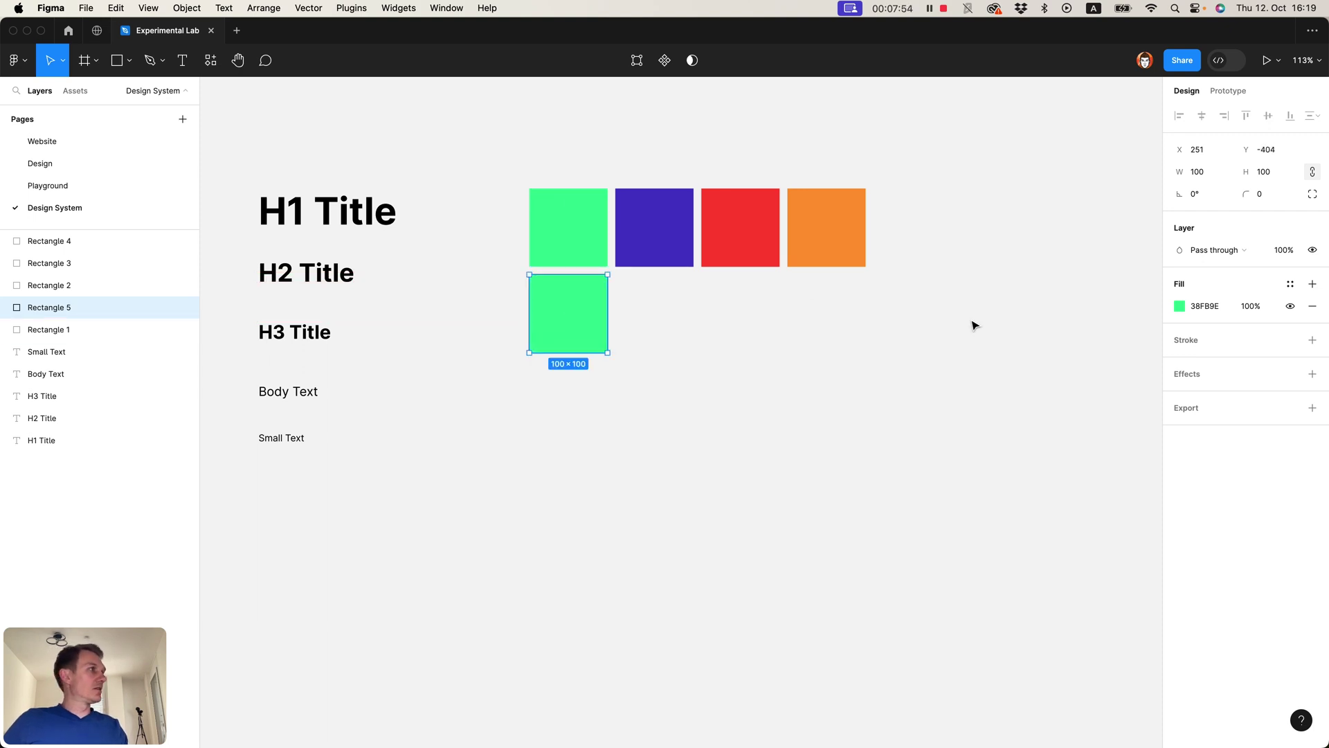
{"action": "left_click", "coordinate": [1180, 306]}
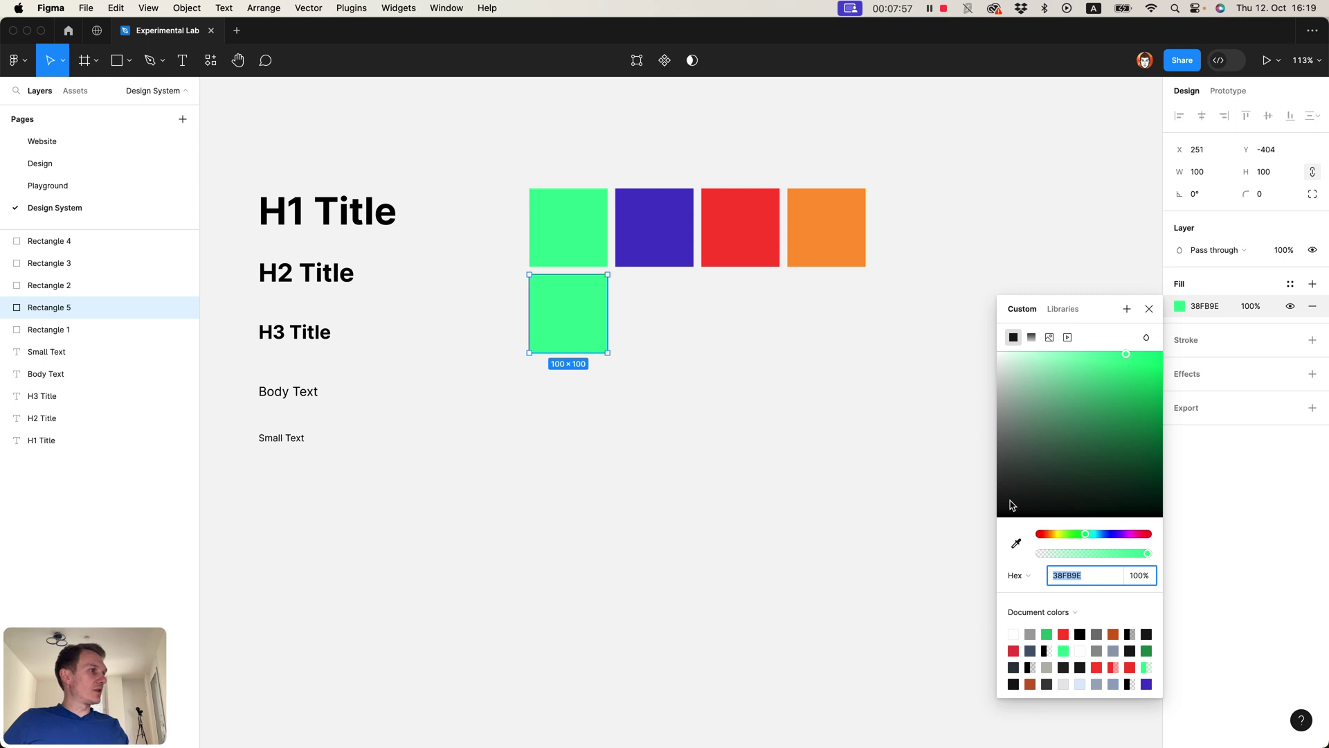
{"action": "left_click_drag", "start_coordinate": [1011, 505], "coordinate": [998, 526]}
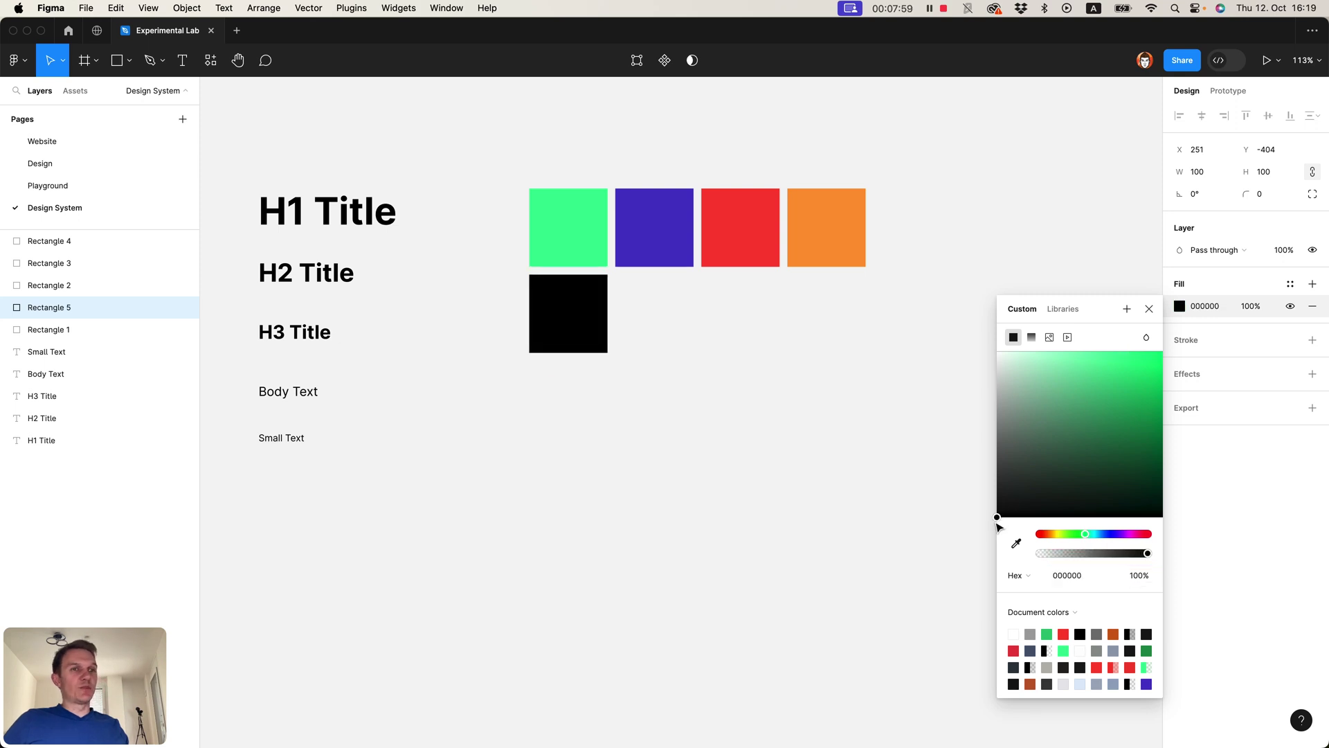
{"action": "left_click_drag", "start_coordinate": [999, 526], "coordinate": [999, 511]}
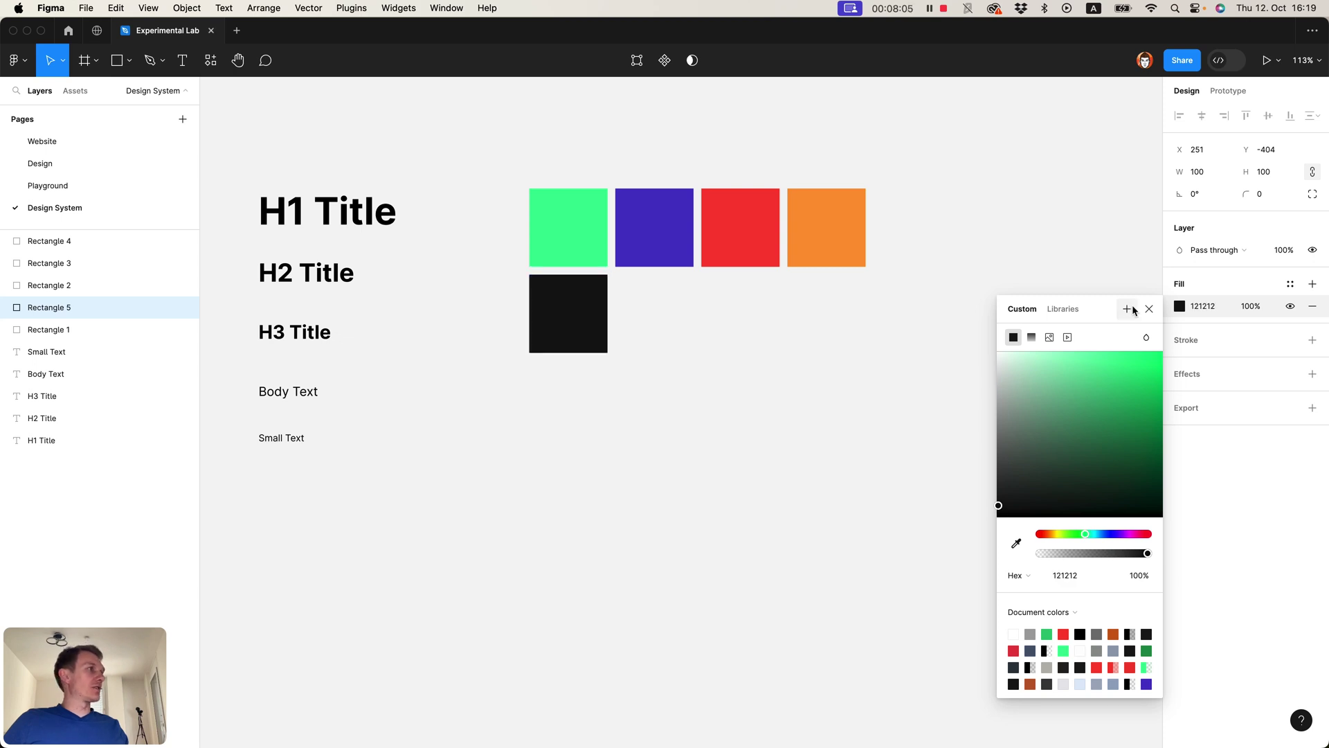
{"action": "left_click", "coordinate": [1150, 309]}
Step: Duplicate the near-black swatch to the right and fill the copy dark grey 666666
{"action": "left_click_drag", "start_coordinate": [577, 309], "coordinate": [660, 309]}
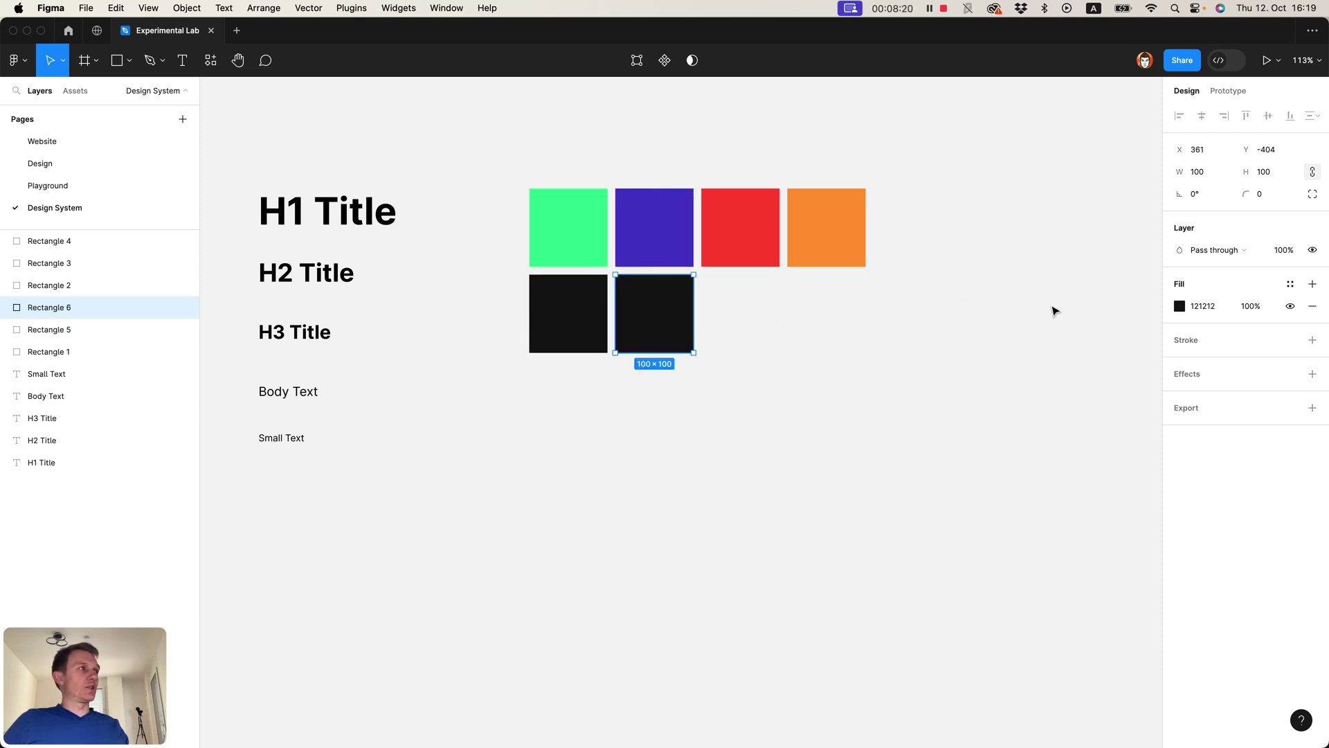
{"action": "left_click", "coordinate": [1181, 306]}
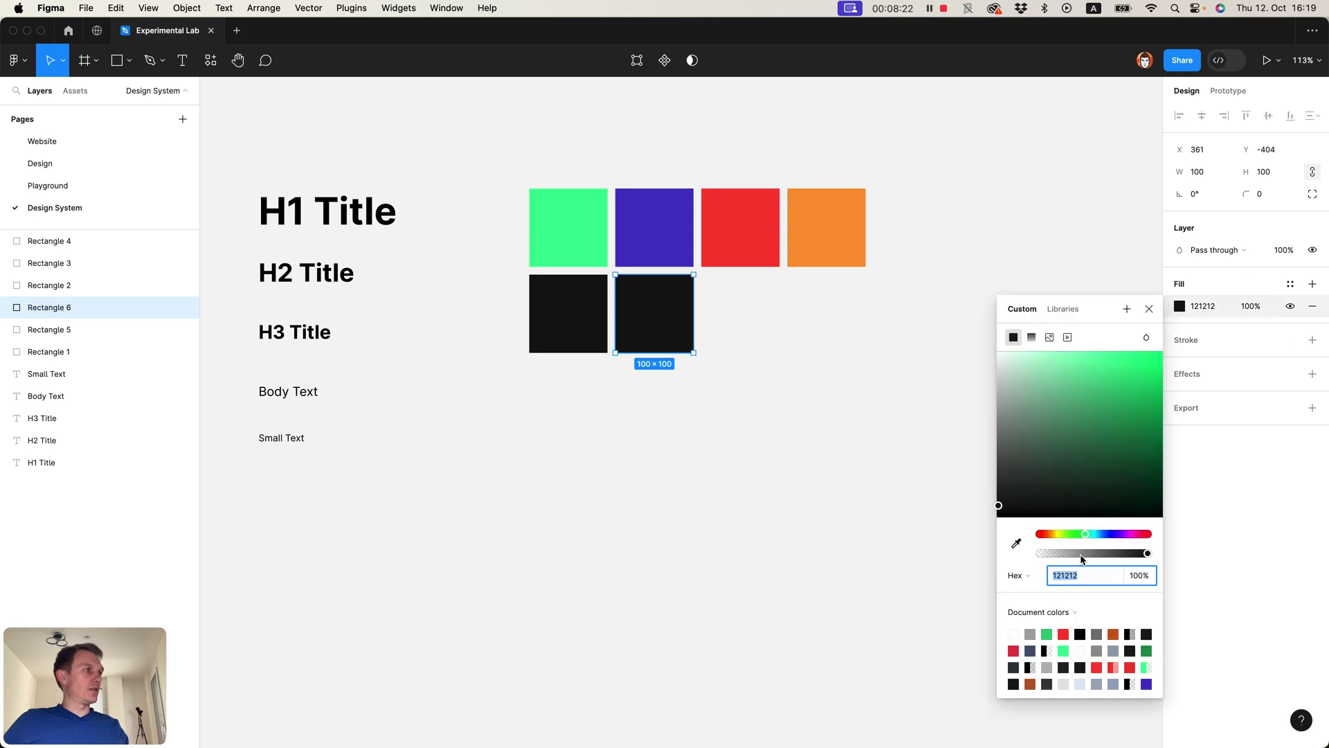
{"action": "type", "text": "666"}
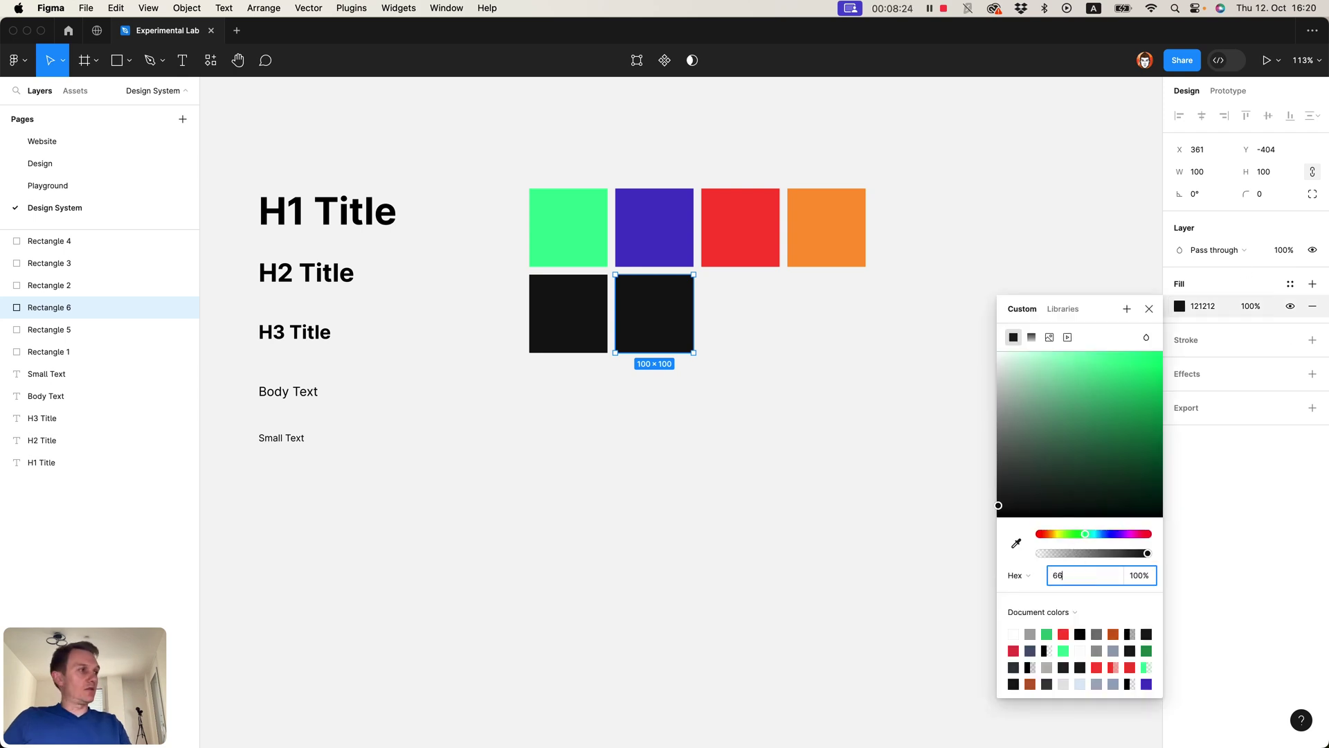
{"action": "key", "text": "Return"}
{"action": "left_click", "coordinate": [766, 454]}
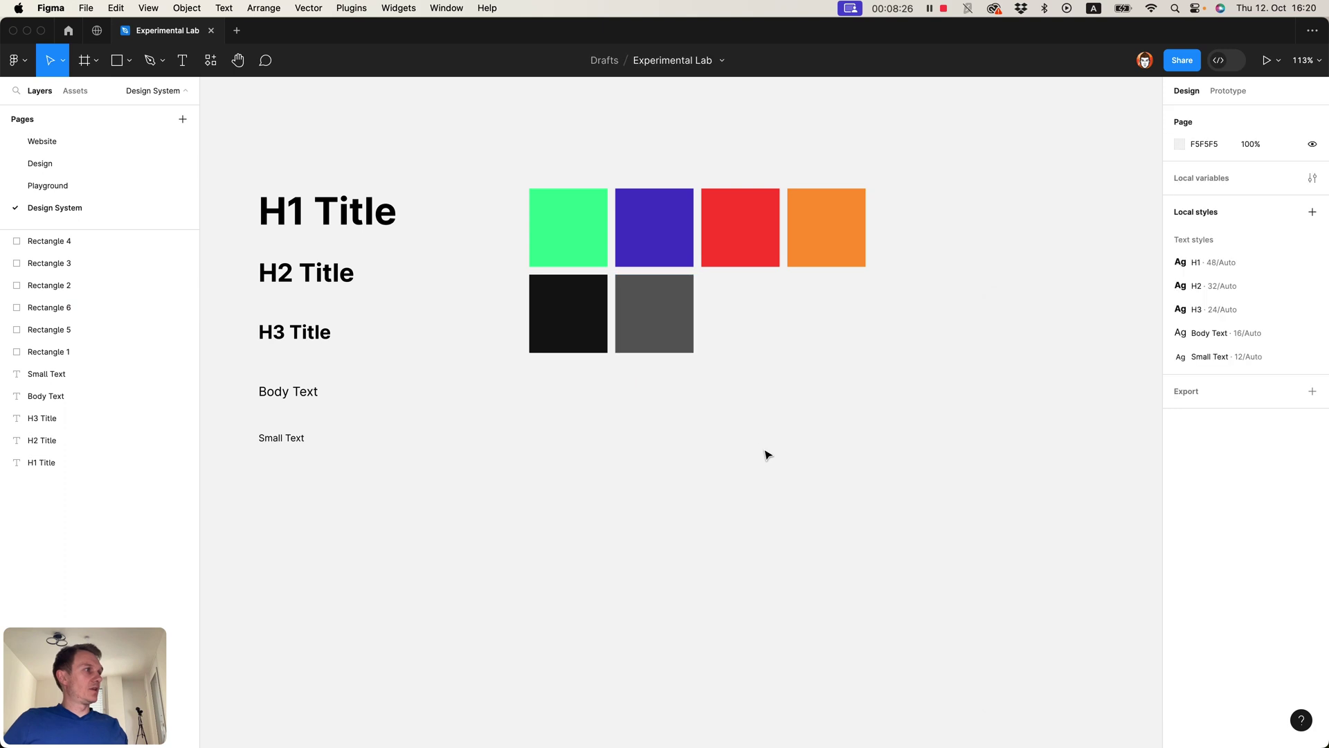
Step: Add a third swatch to the right filled with warm grey C2BEB8
{"action": "left_click", "coordinate": [631, 330]}
{"action": "left_click_drag", "start_coordinate": [648, 330], "coordinate": [735, 331]}
{"action": "left_click", "coordinate": [1179, 304]}
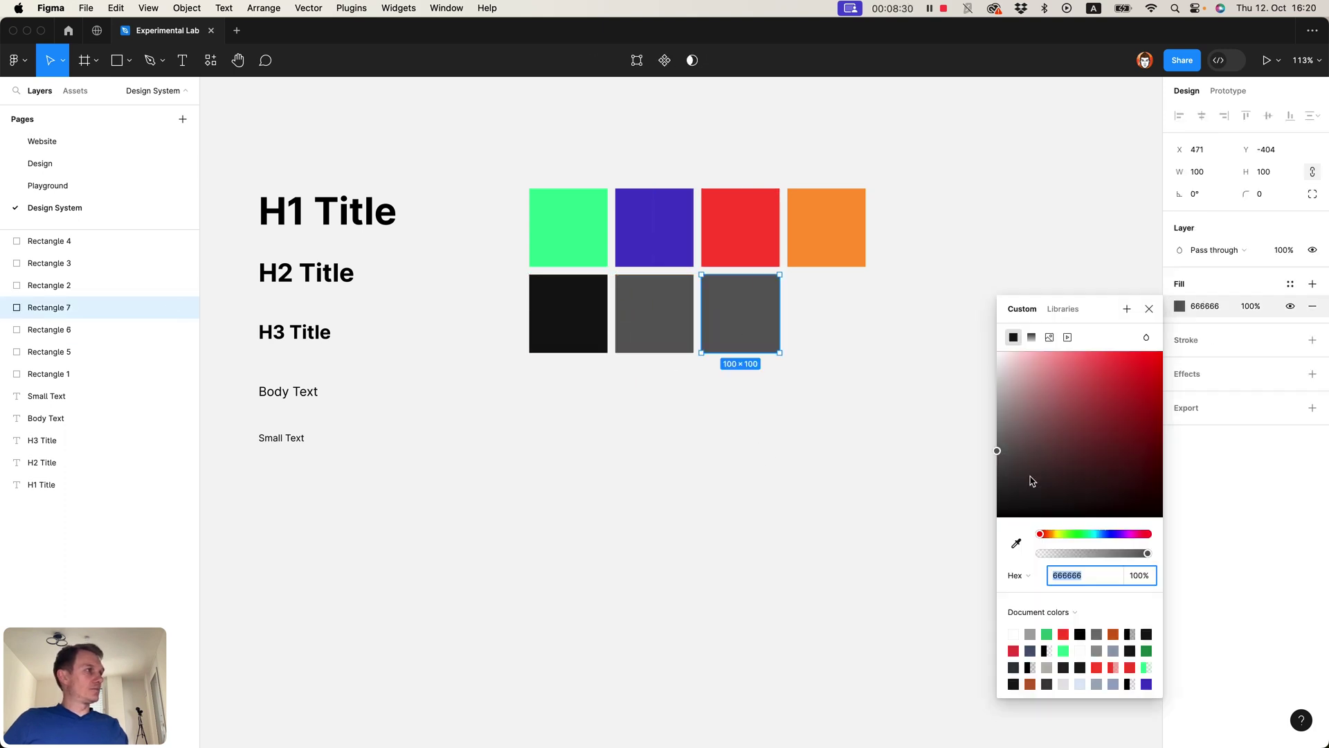
{"action": "type", "text": "bbb"}
{"action": "key", "text": "Return"}
{"action": "key", "text": "Up"}
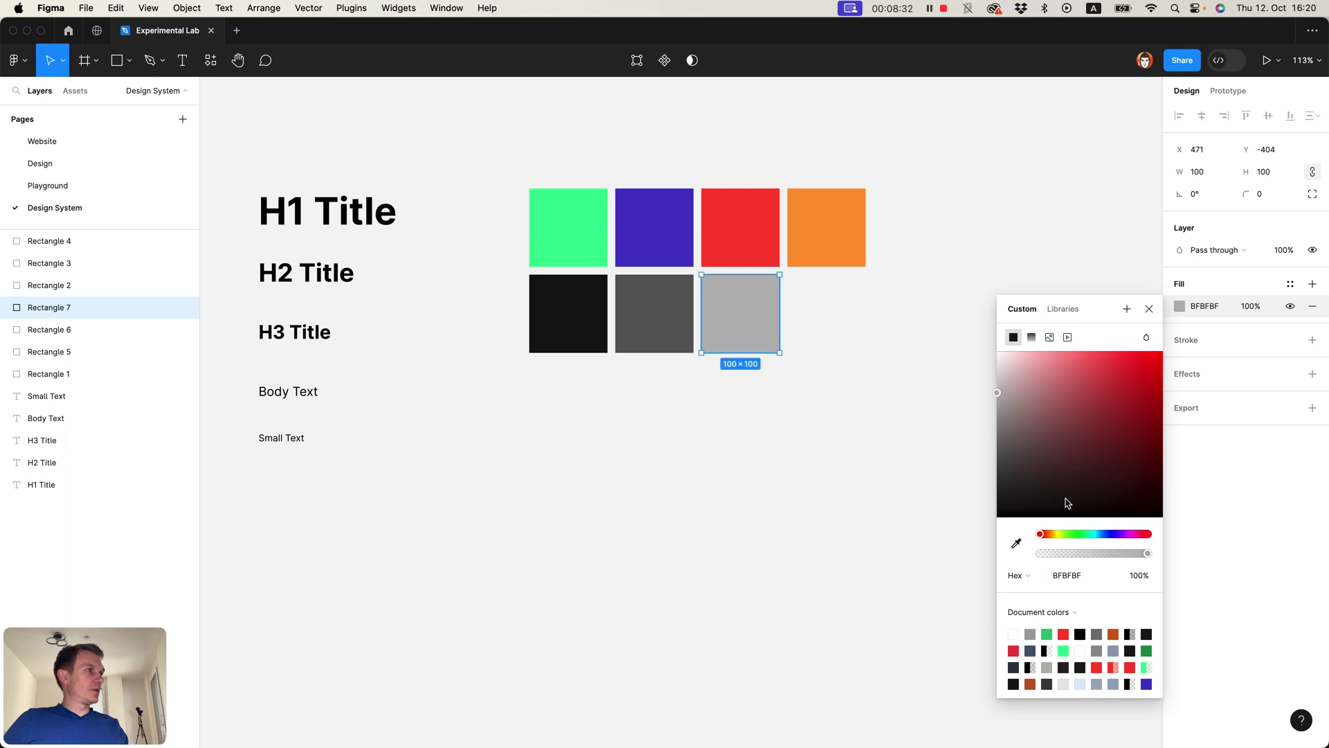
{"action": "left_click", "coordinate": [1050, 532]}
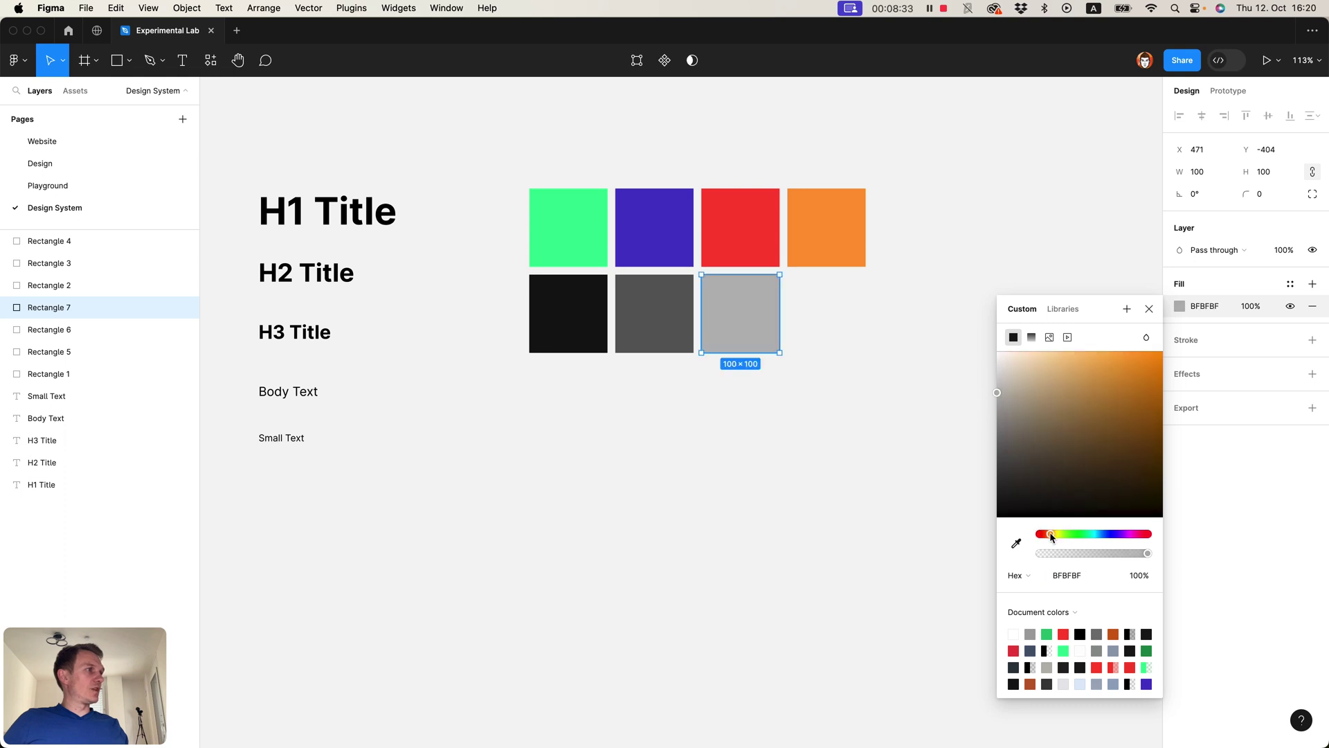
{"action": "left_click", "coordinate": [1006, 392]}
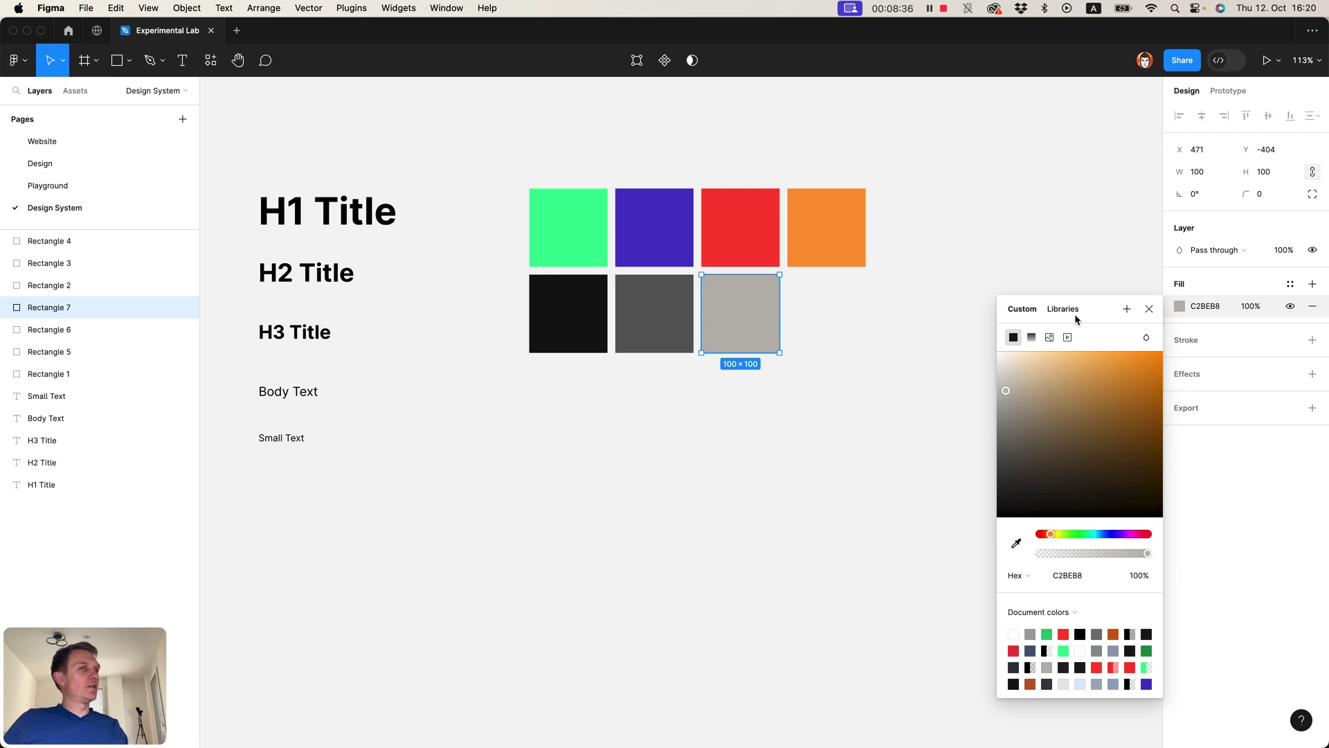
{"action": "left_click", "coordinate": [1148, 310]}
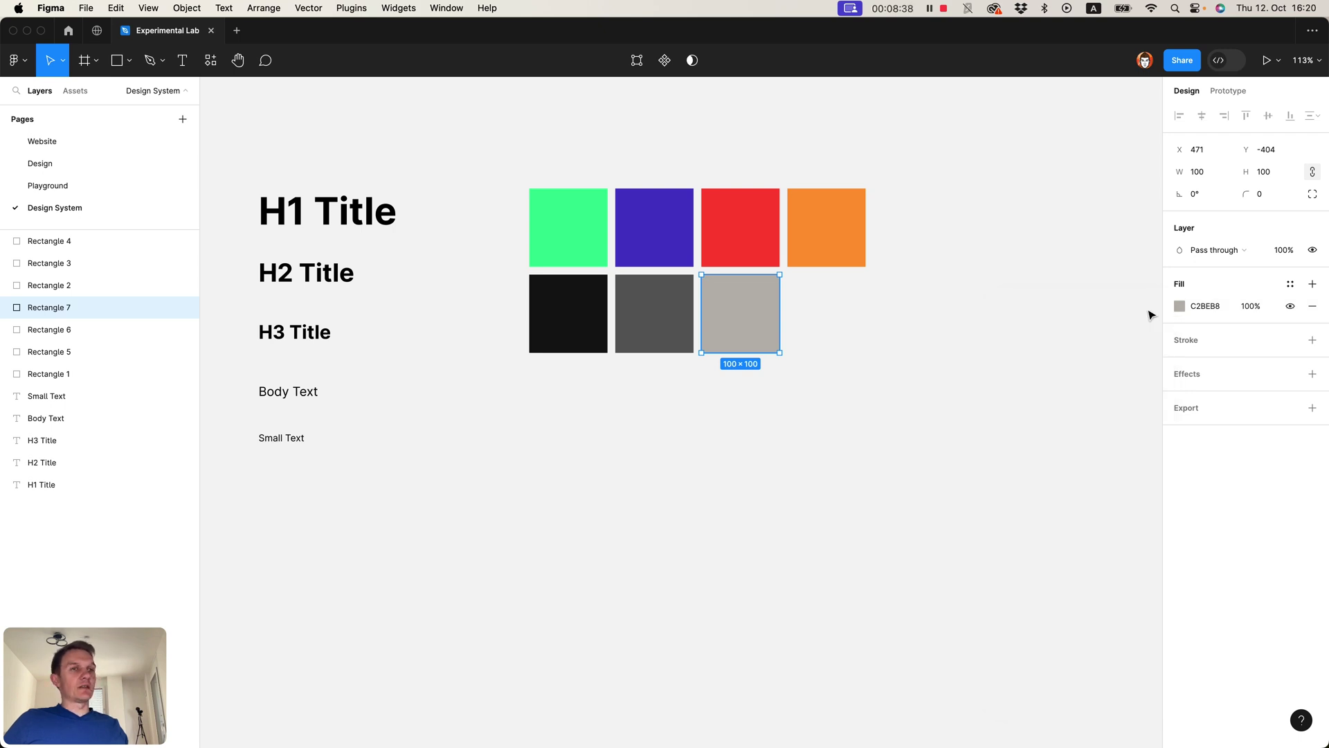
{"action": "left_click", "coordinate": [626, 453]}
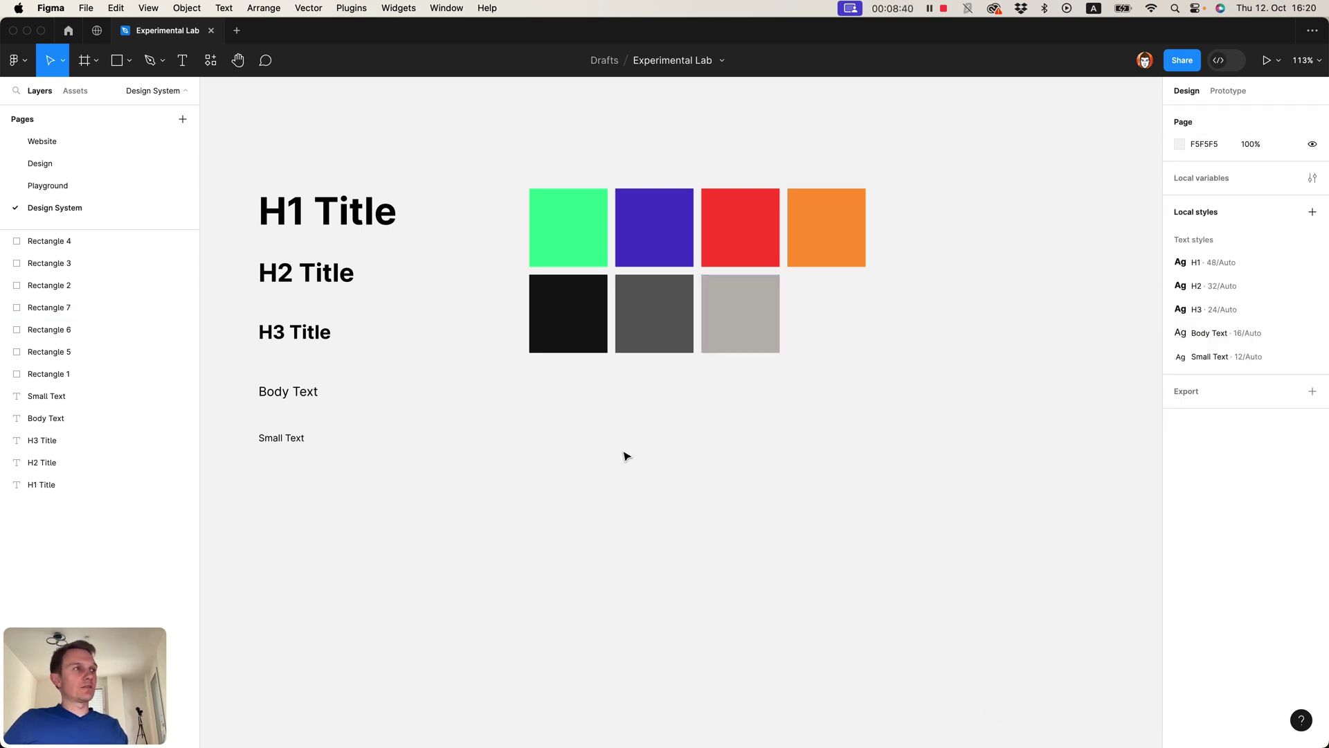
Step: Add a fourth swatch to the right filled with off-white F4F2EE
{"action": "left_click", "coordinate": [750, 335]}
{"action": "left_click_drag", "start_coordinate": [736, 317], "coordinate": [822, 316]}
{"action": "left_click", "coordinate": [1176, 307]}
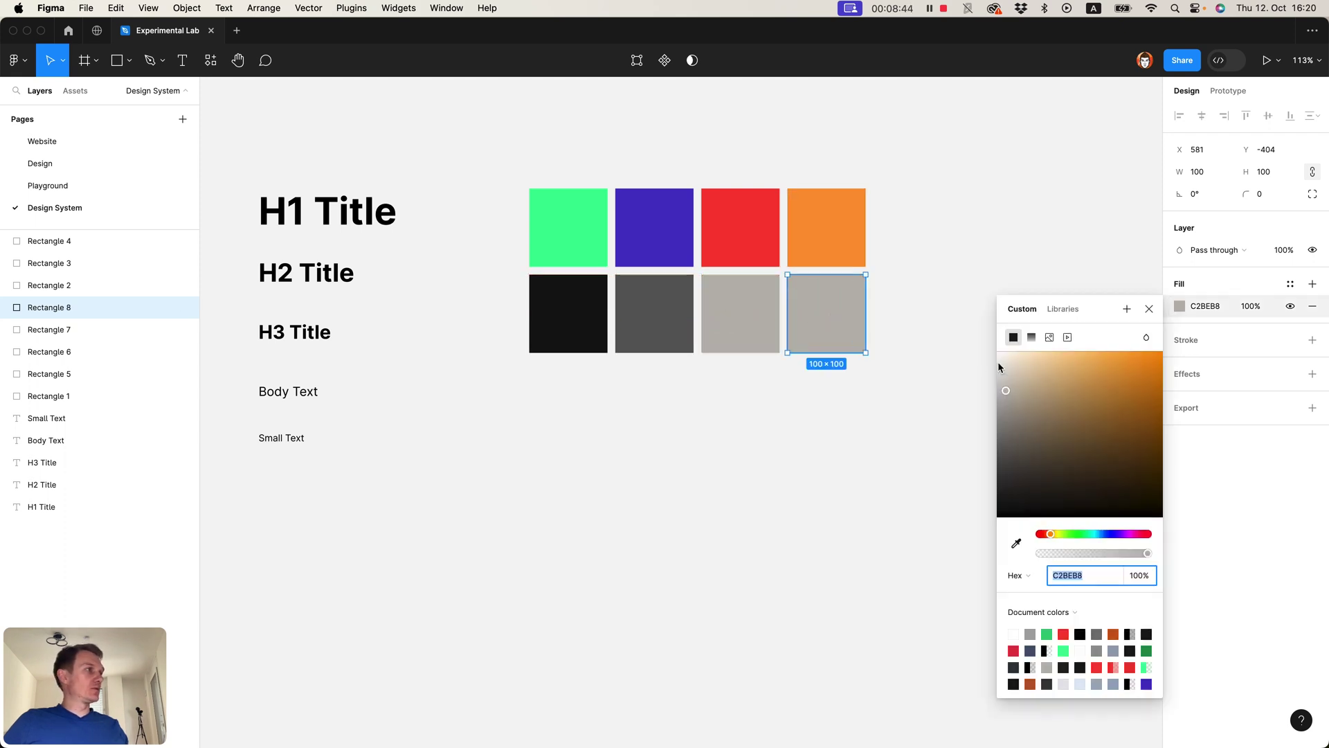
{"action": "left_click", "coordinate": [1001, 360]}
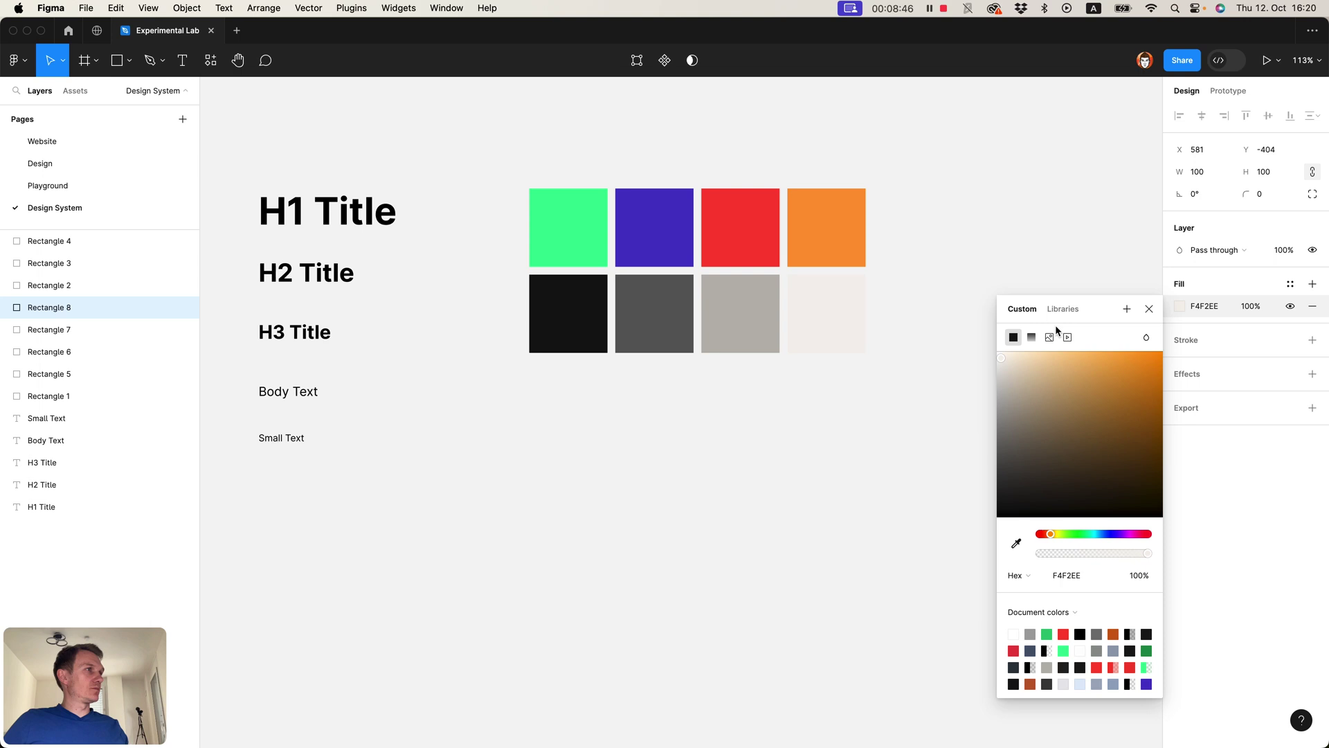
{"action": "left_click", "coordinate": [905, 314]}
Step: Add a fifth swatch at the end of the row filled with white FFFFFF
{"action": "left_click", "coordinate": [848, 327]}
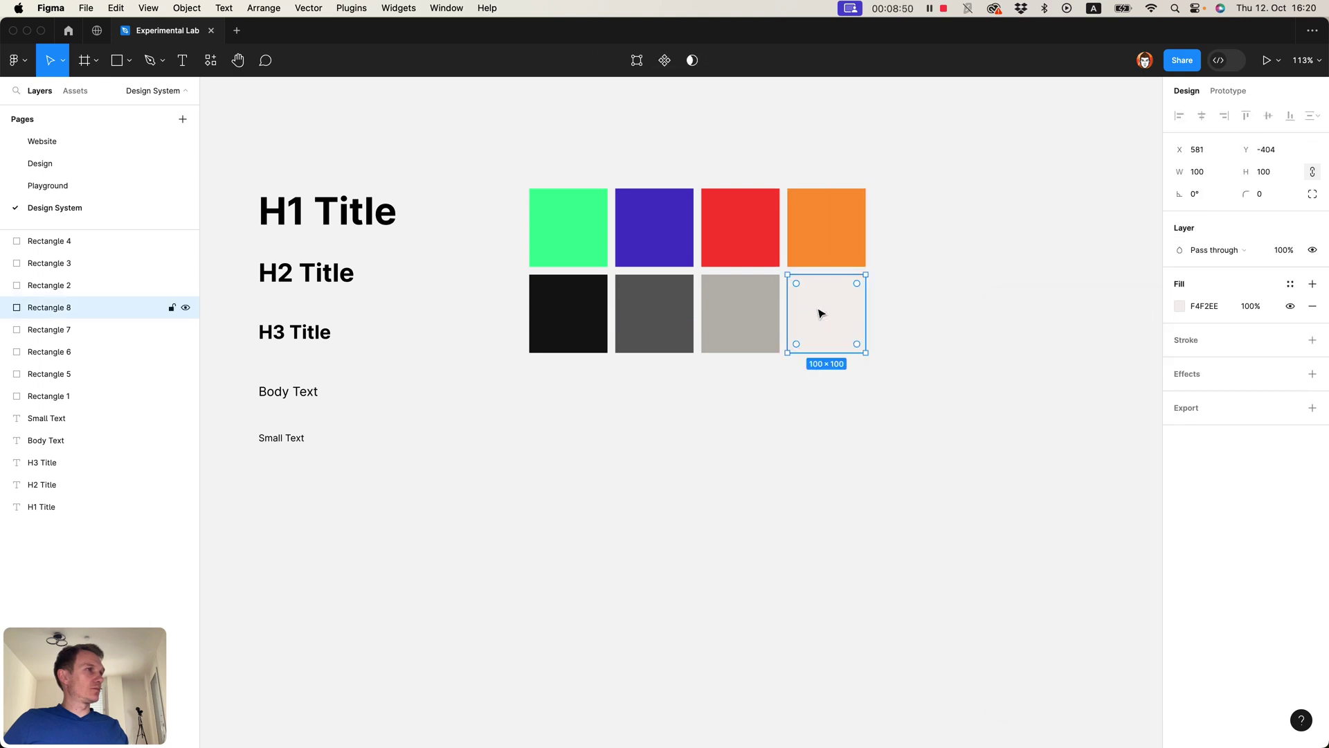
{"action": "left_click_drag", "start_coordinate": [824, 316], "coordinate": [907, 313], "text": "alt"}
{"action": "left_click", "coordinate": [1224, 306]}
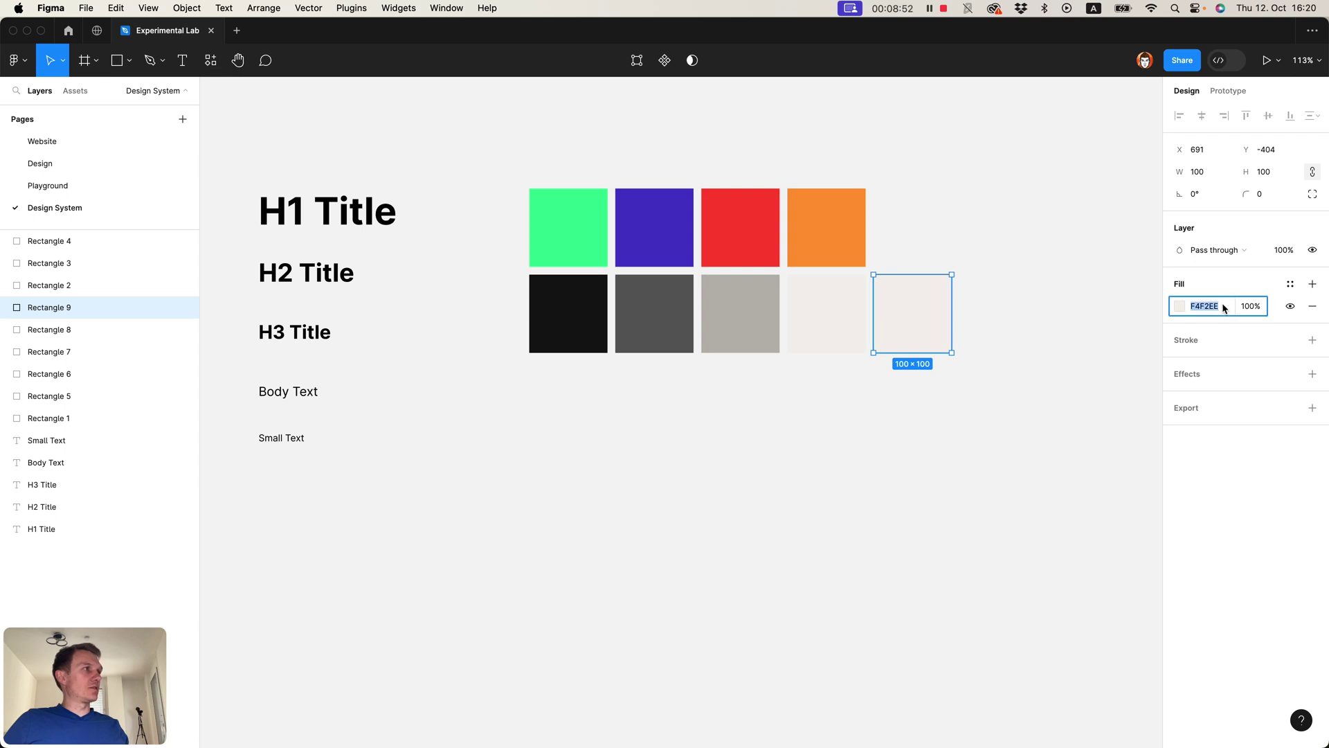
{"action": "type", "text": "ffffff"}
{"action": "key", "text": "Return"}
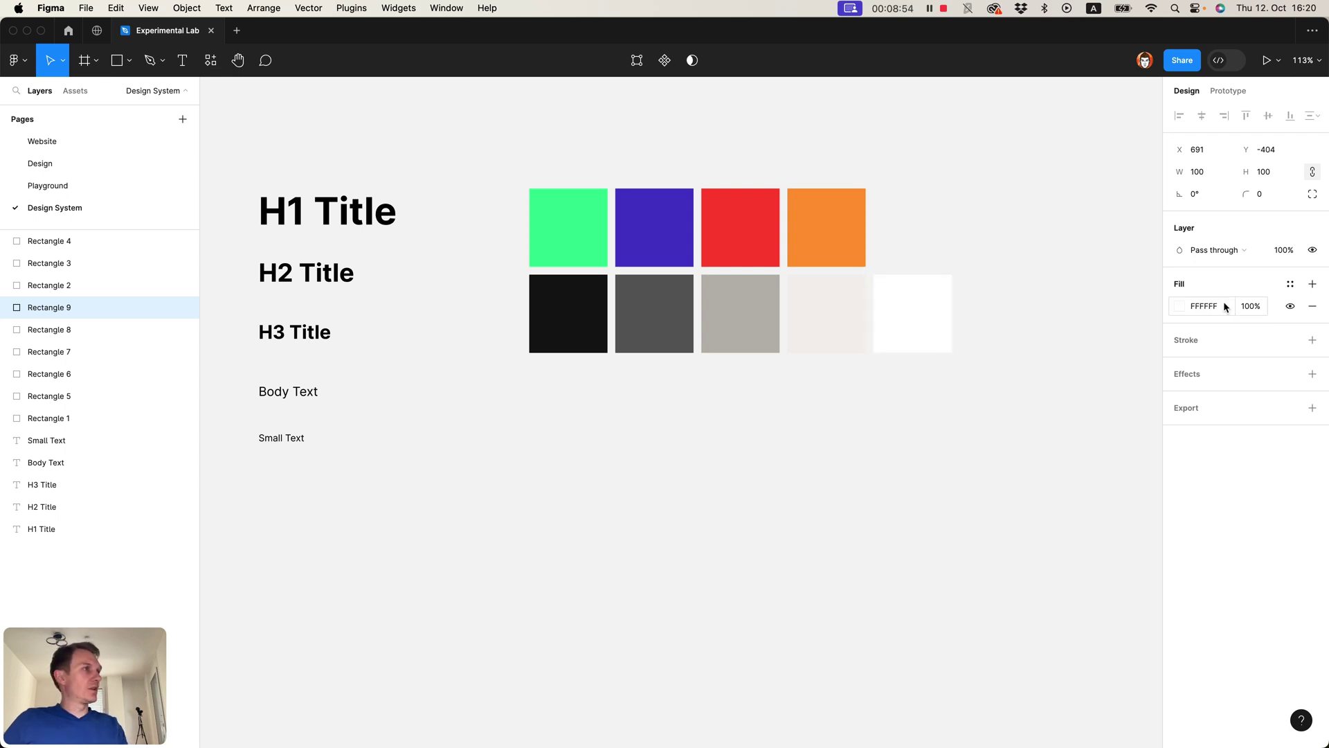
{"action": "left_click", "coordinate": [928, 403]}
Step: Scroll back up and select the white FFFFFF swatch
{"action": "scroll", "coordinate": [926, 414], "scroll_direction": "up", "scroll_amount": 2}
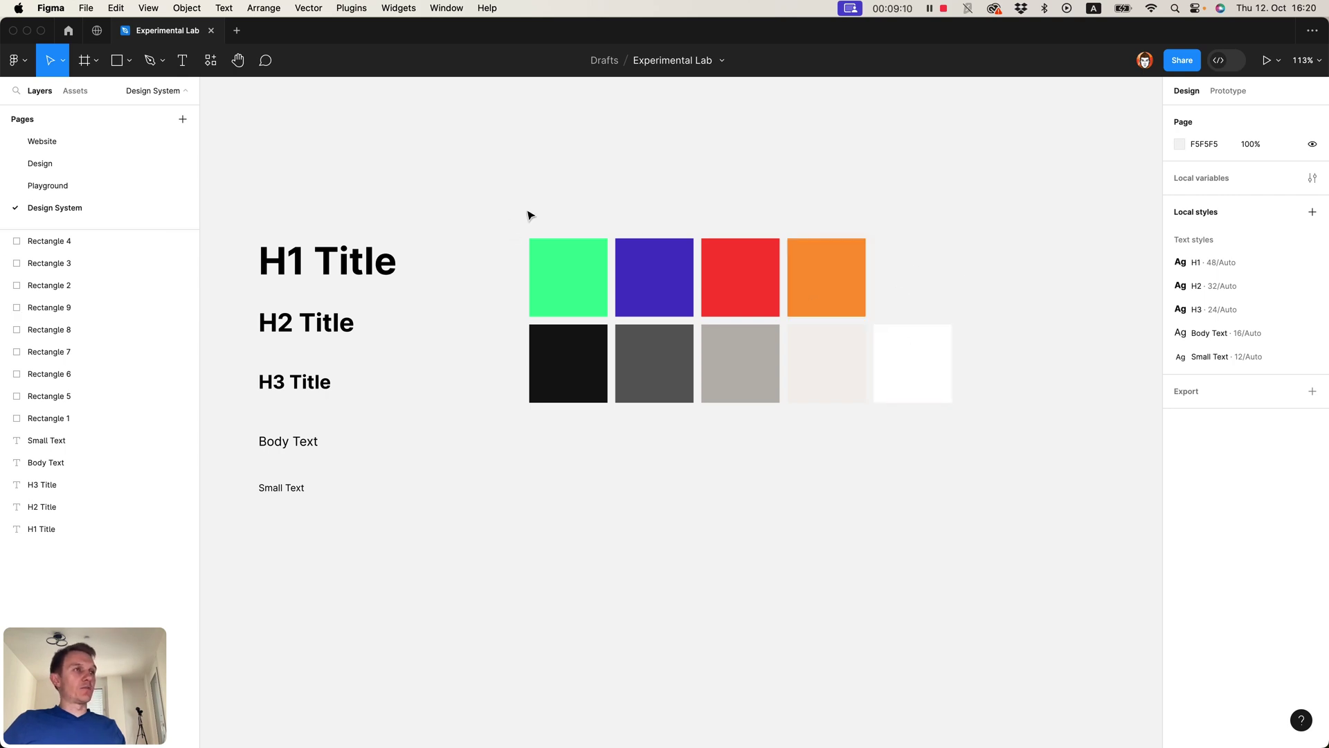
{"action": "left_click", "coordinate": [911, 380]}
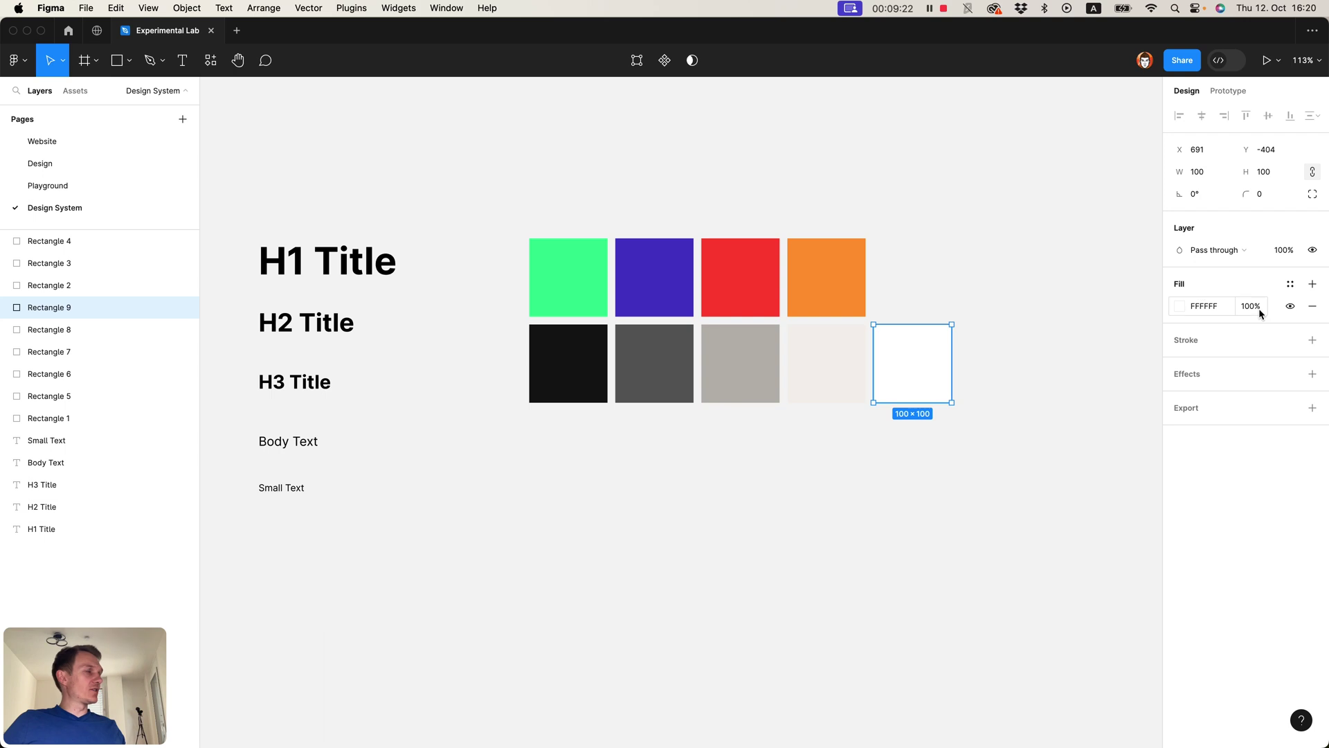
Step: Save the white and off-white fills as colour styles 'White' and 'Light Grey'
{"action": "left_click", "coordinate": [1298, 288]}
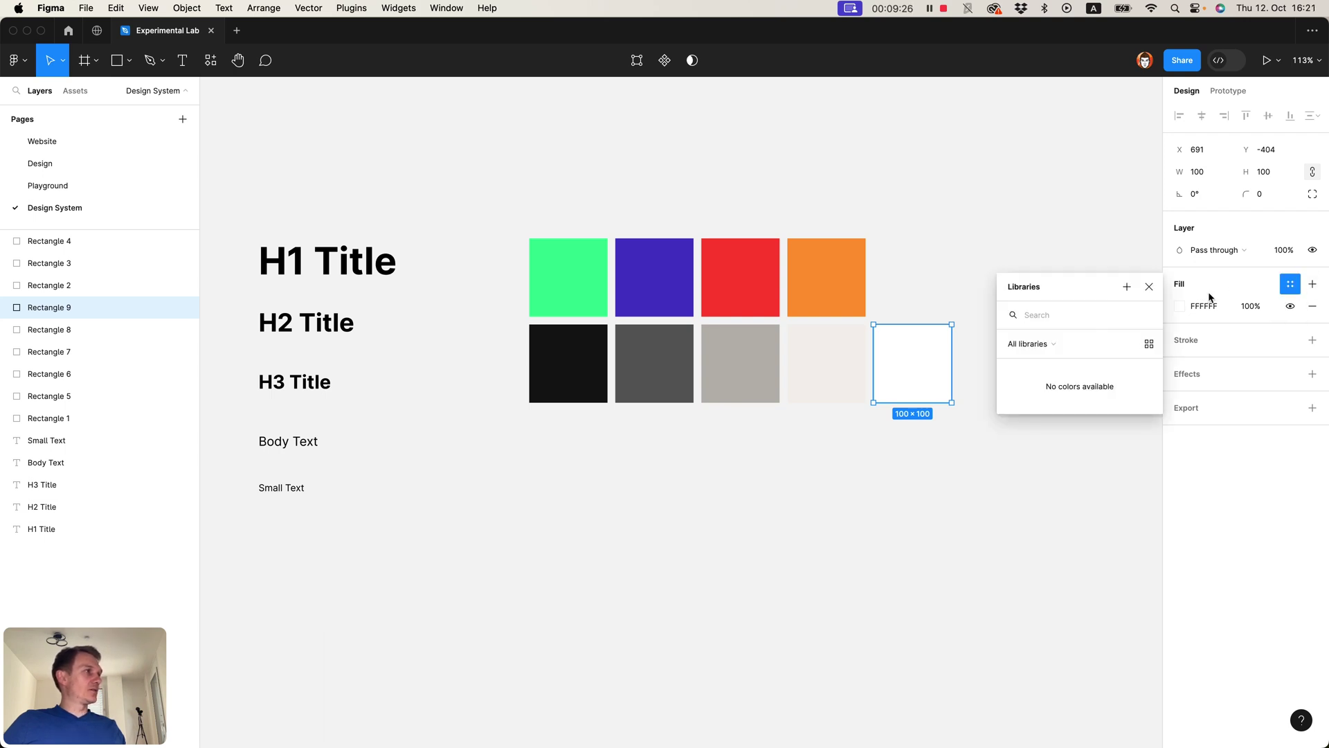
{"action": "left_click", "coordinate": [1127, 286]}
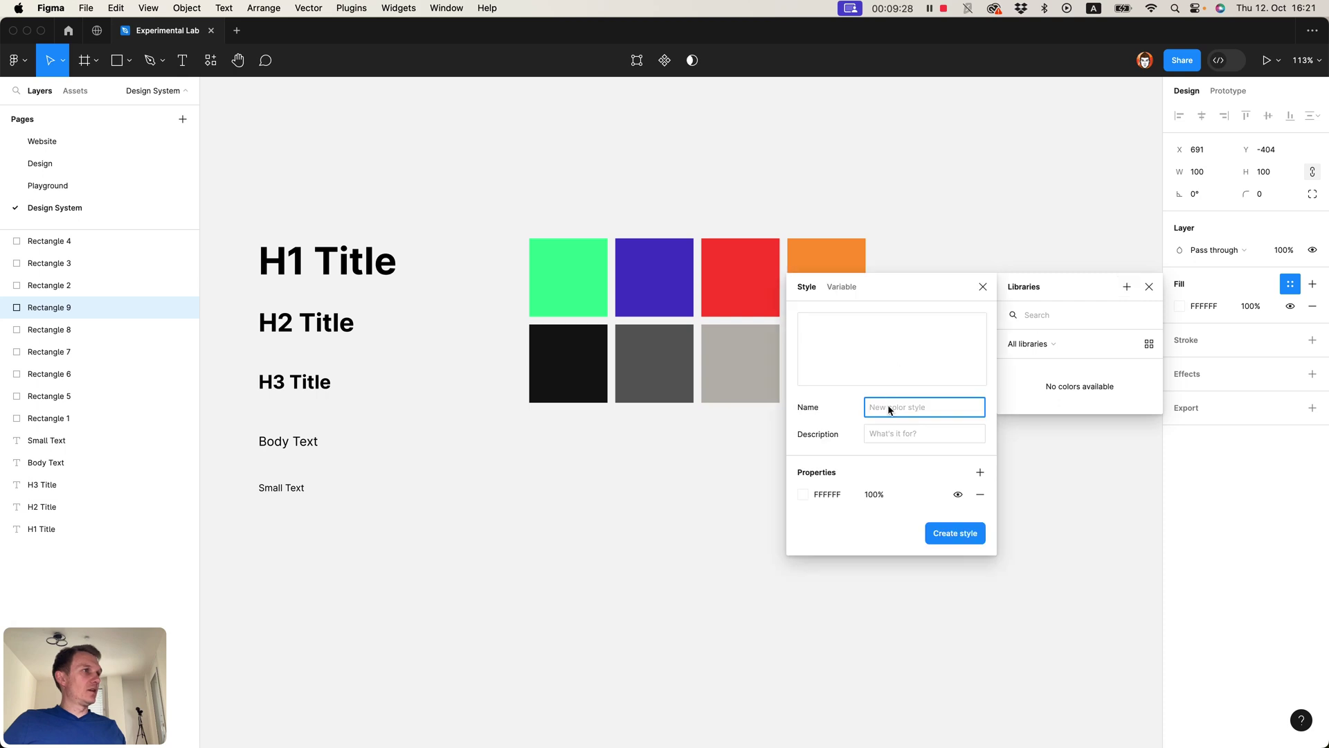
{"action": "type", "text": "White"}
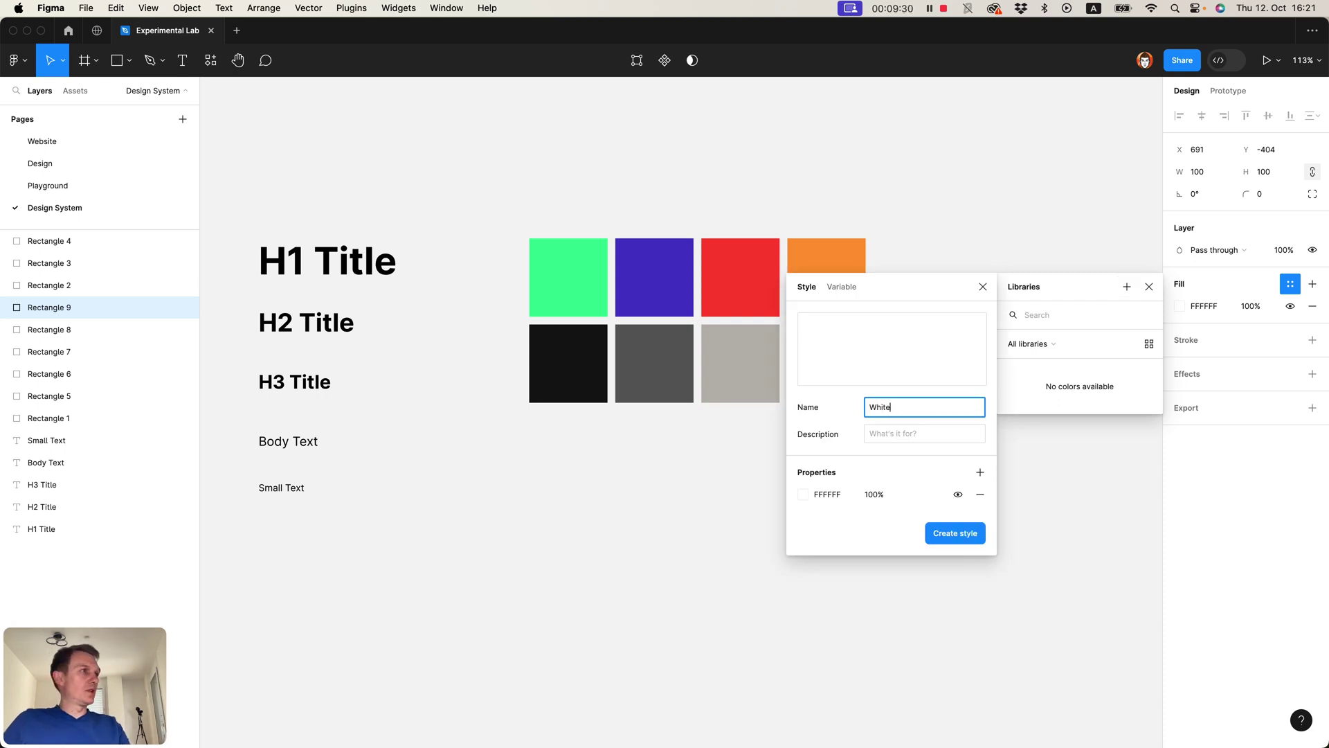
{"action": "left_click", "coordinate": [936, 536]}
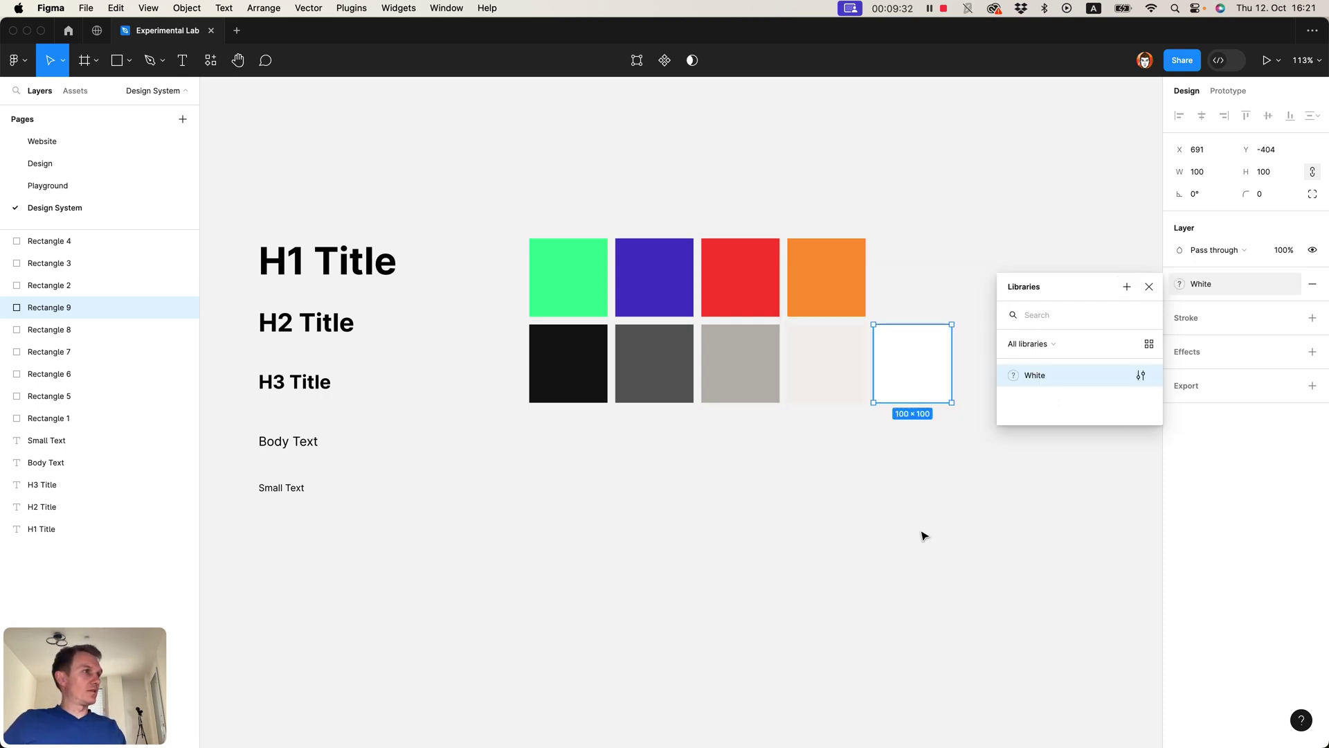
{"action": "left_click", "coordinate": [818, 380]}
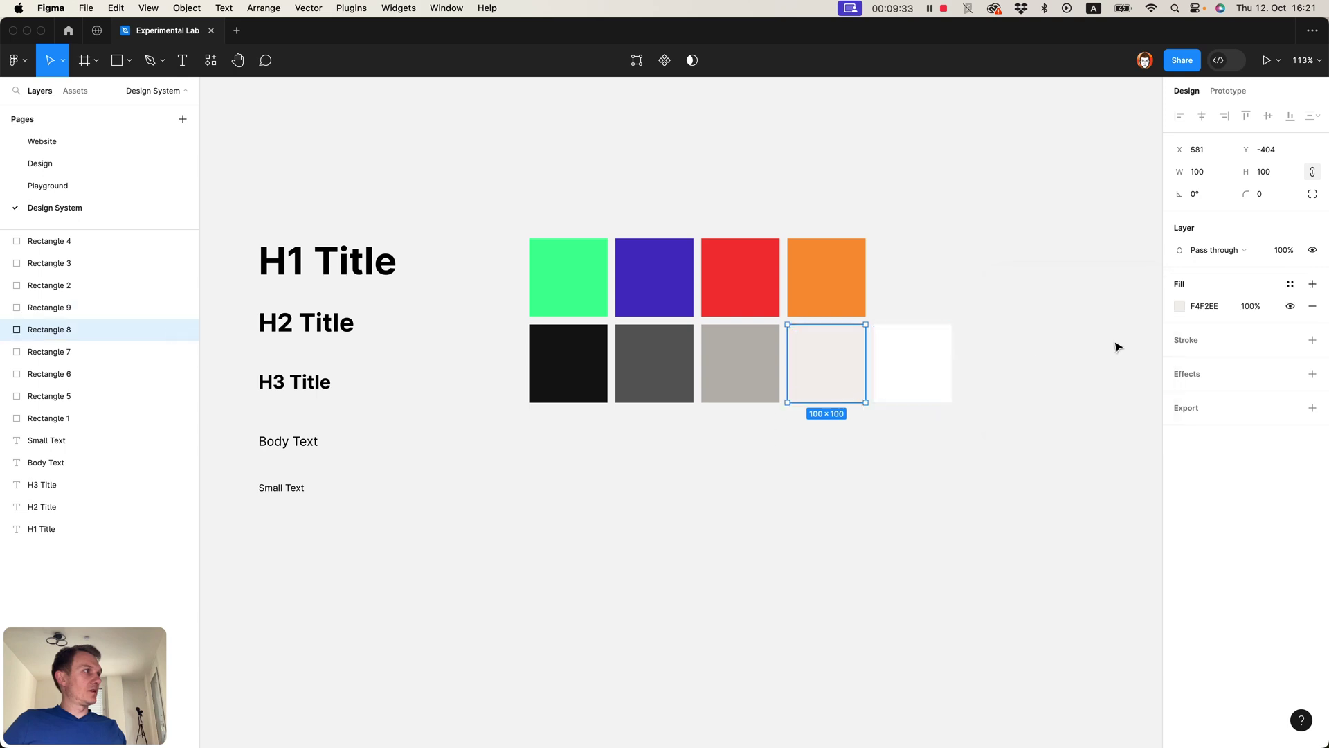
{"action": "left_click", "coordinate": [1290, 284]}
{"action": "left_click", "coordinate": [1127, 288]}
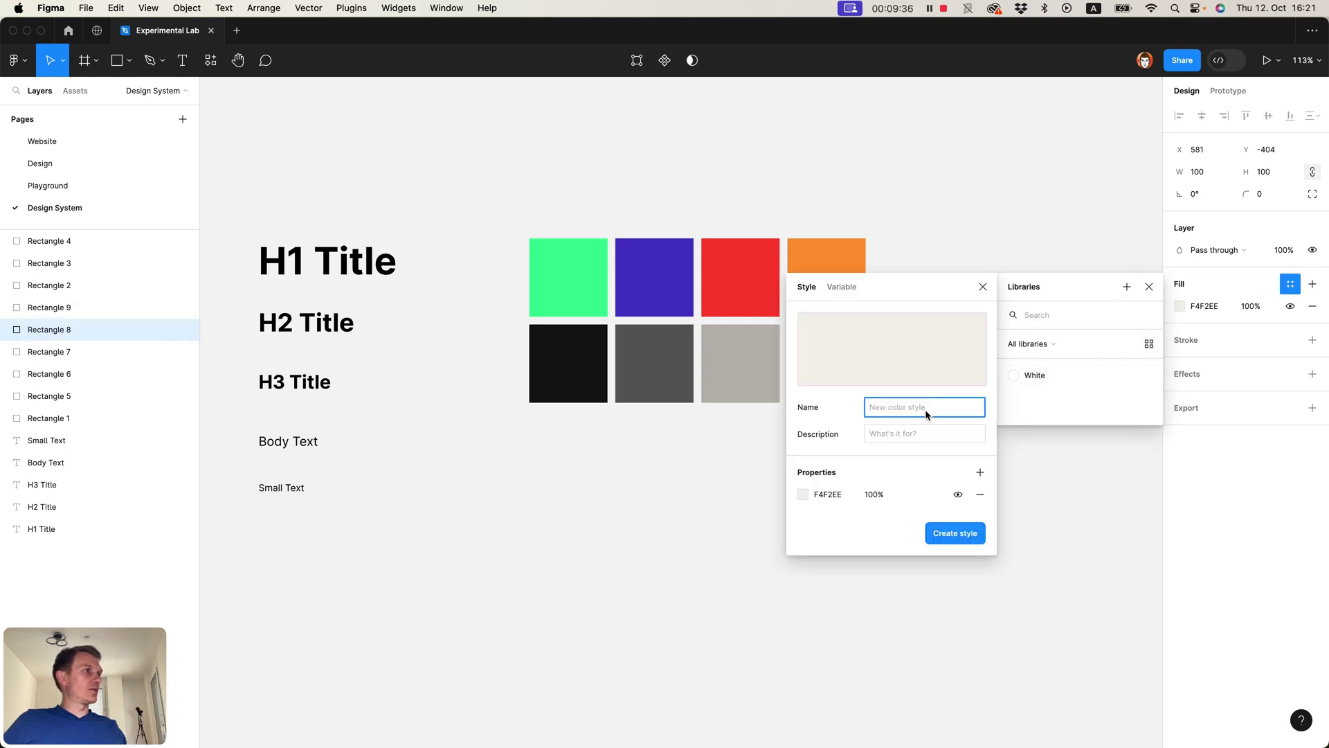
{"action": "type", "text": "Light"}
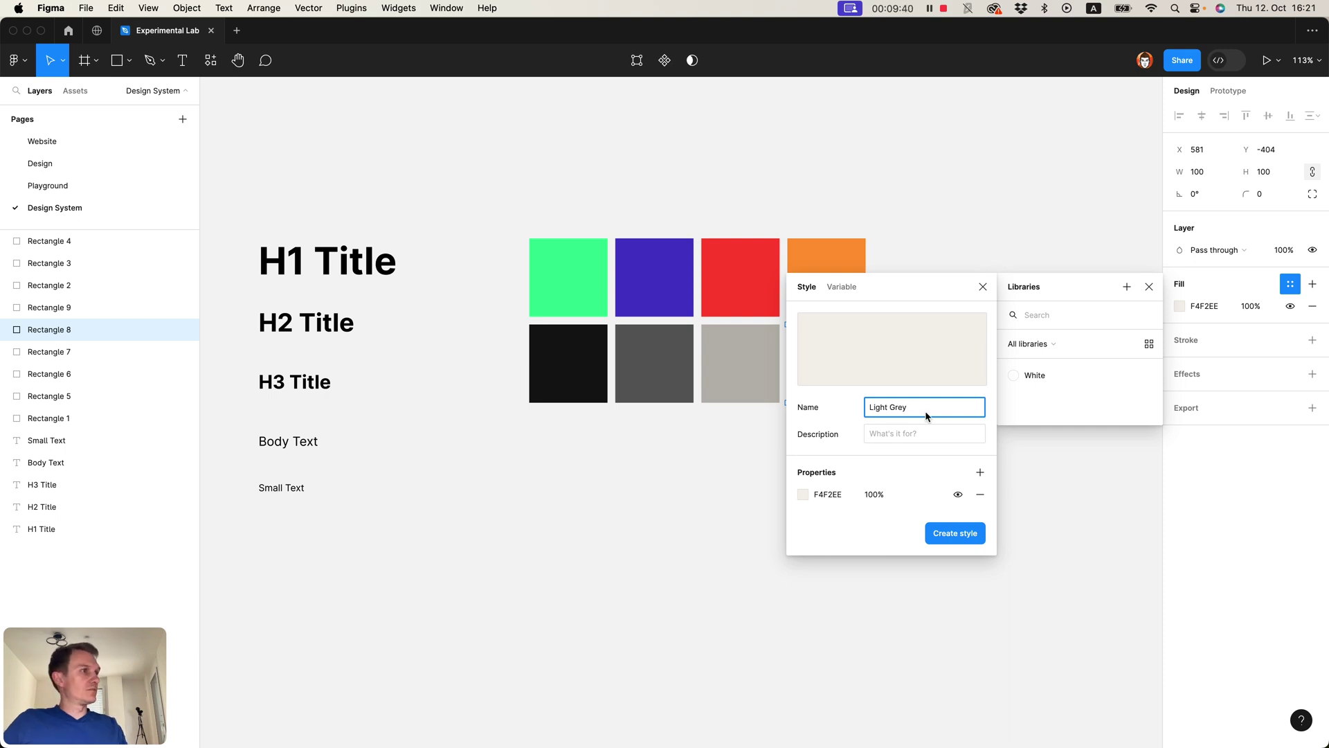
{"action": "type", "text": " Grey"}
{"action": "left_click", "coordinate": [948, 533]}
Step: Save the warm grey and dark grey fills as 'Asphalt Grey' and 'Grey' styles
{"action": "left_click", "coordinate": [747, 364]}
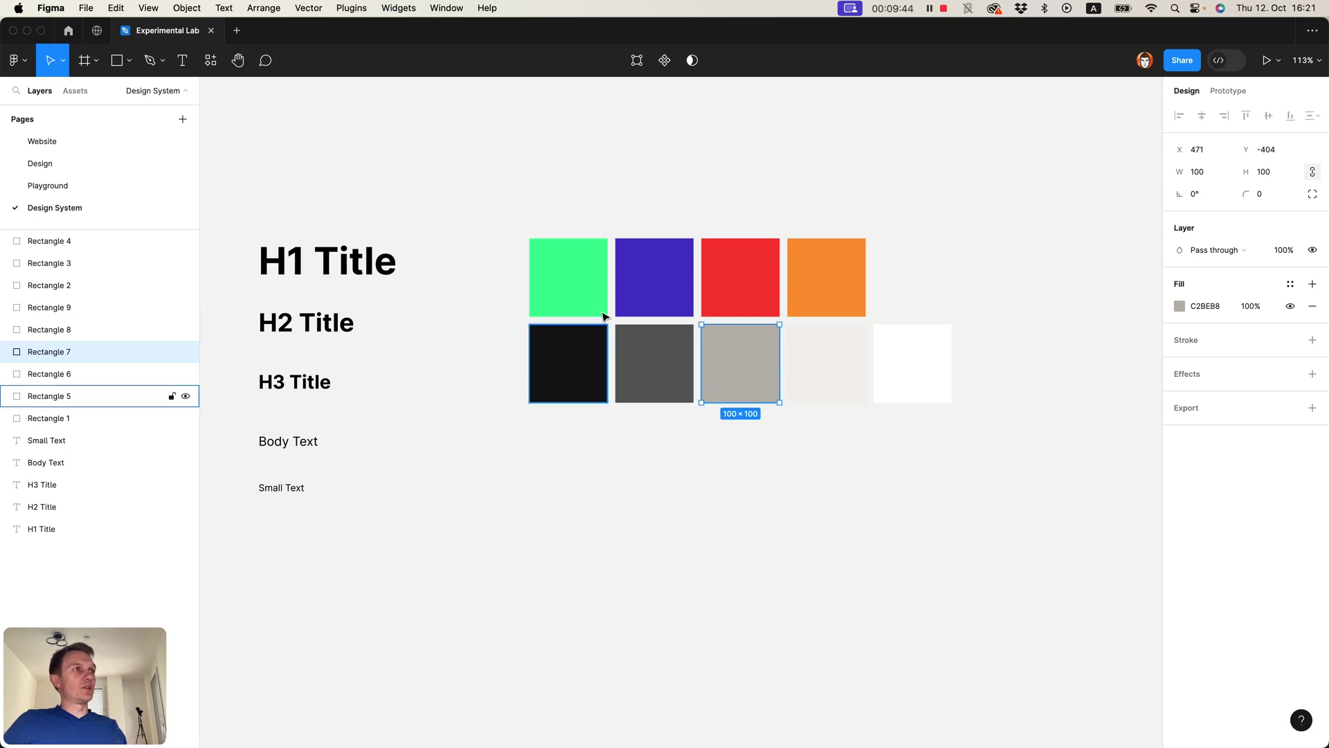
{"action": "left_click", "coordinate": [1291, 284]}
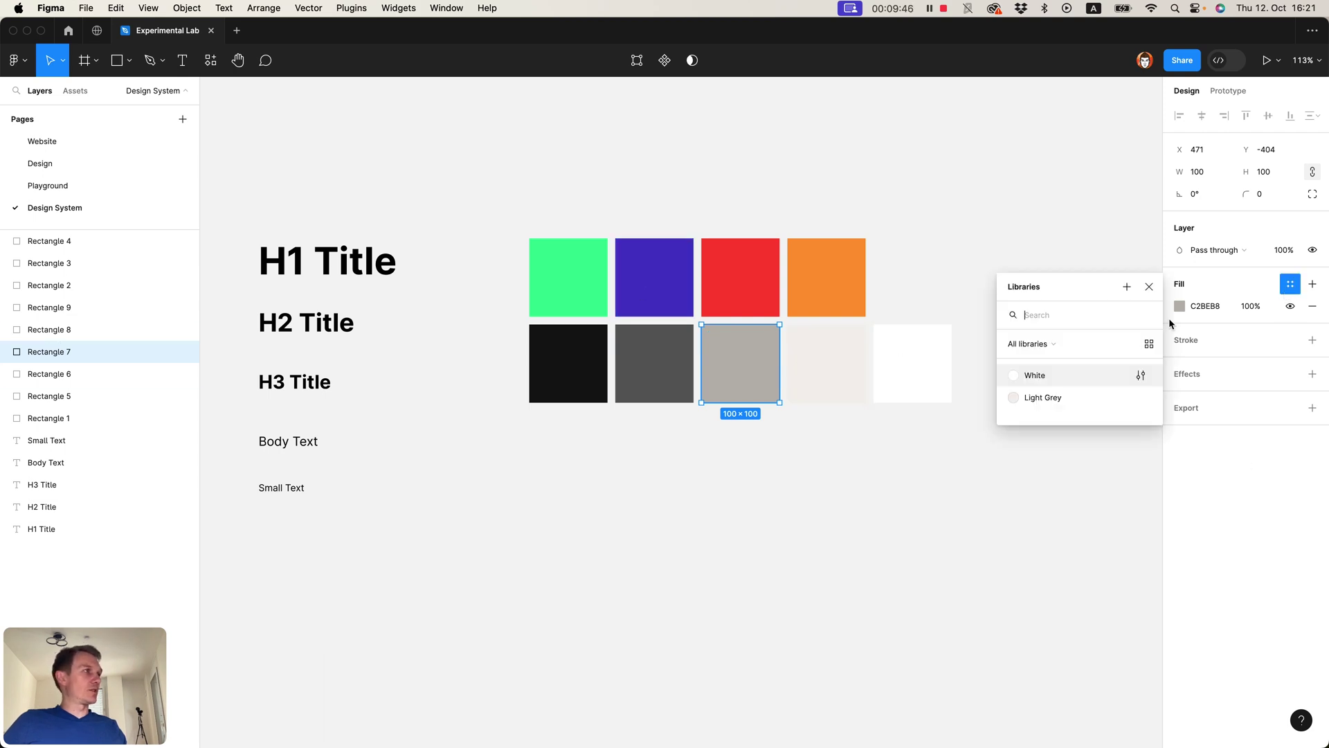
{"action": "left_click", "coordinate": [1127, 287]}
{"action": "type", "text": "Asphalt Grey"}
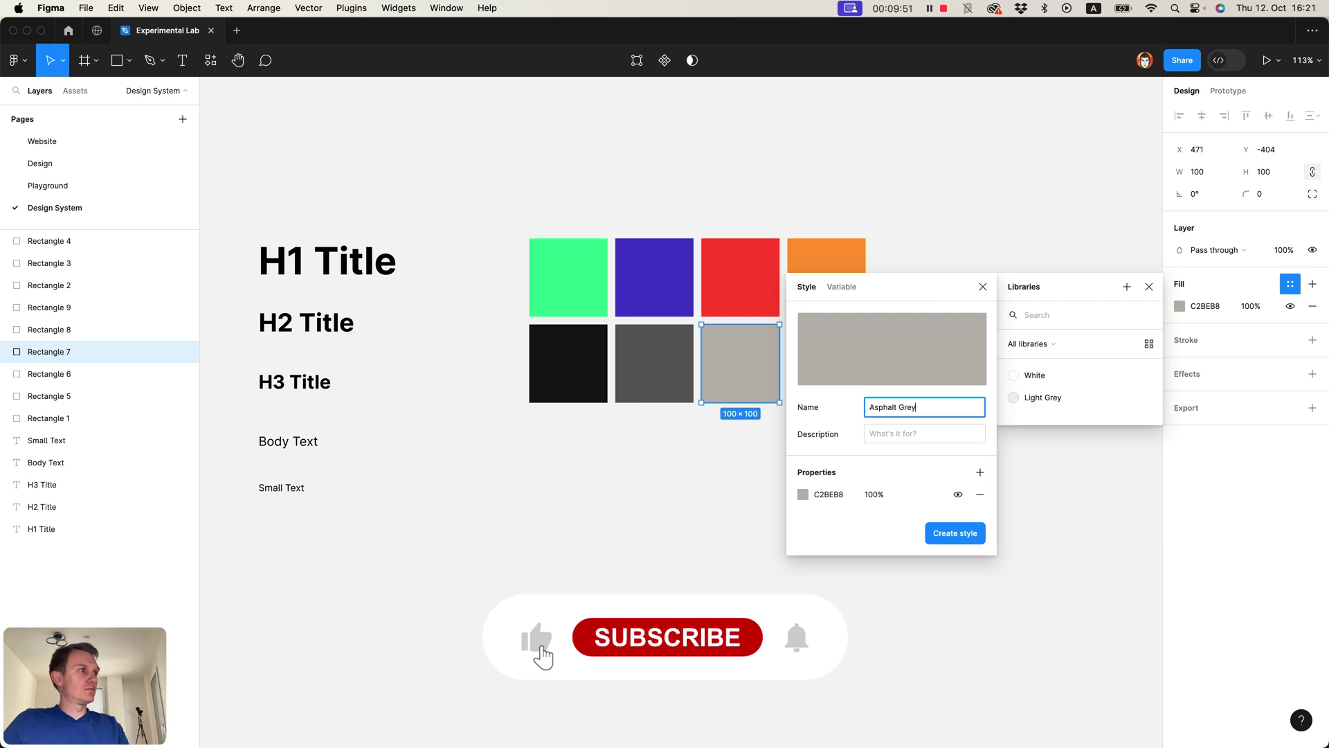
{"action": "left_click", "coordinate": [956, 534]}
{"action": "left_click", "coordinate": [658, 375]}
{"action": "left_click", "coordinate": [1291, 284]}
{"action": "left_click", "coordinate": [1127, 287]}
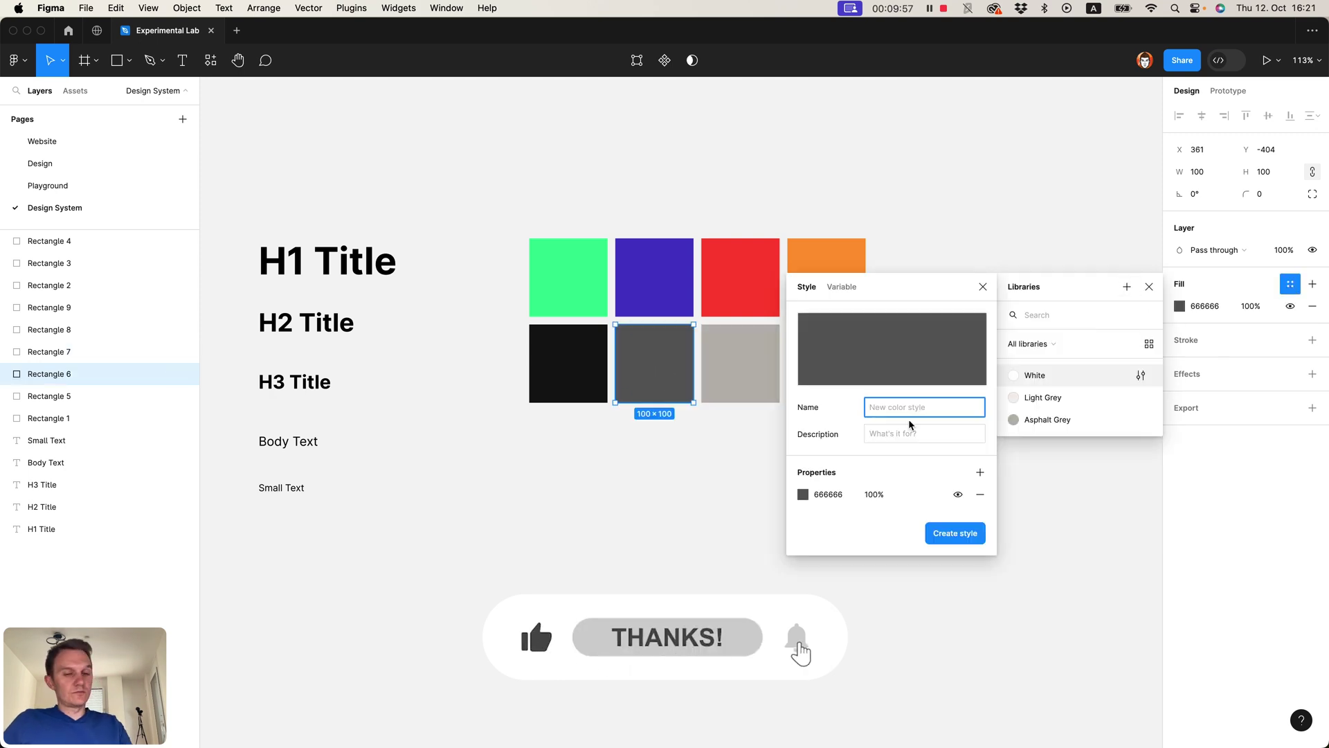
{"action": "type", "text": "Grey"}
{"action": "left_click", "coordinate": [980, 532]}
Step: Save the black and orange fills as colour styles 'Black' and 'Orange'
{"action": "left_click", "coordinate": [568, 364]}
{"action": "left_click", "coordinate": [1291, 284]}
{"action": "left_click", "coordinate": [1128, 287]}
{"action": "type", "text": "Black"}
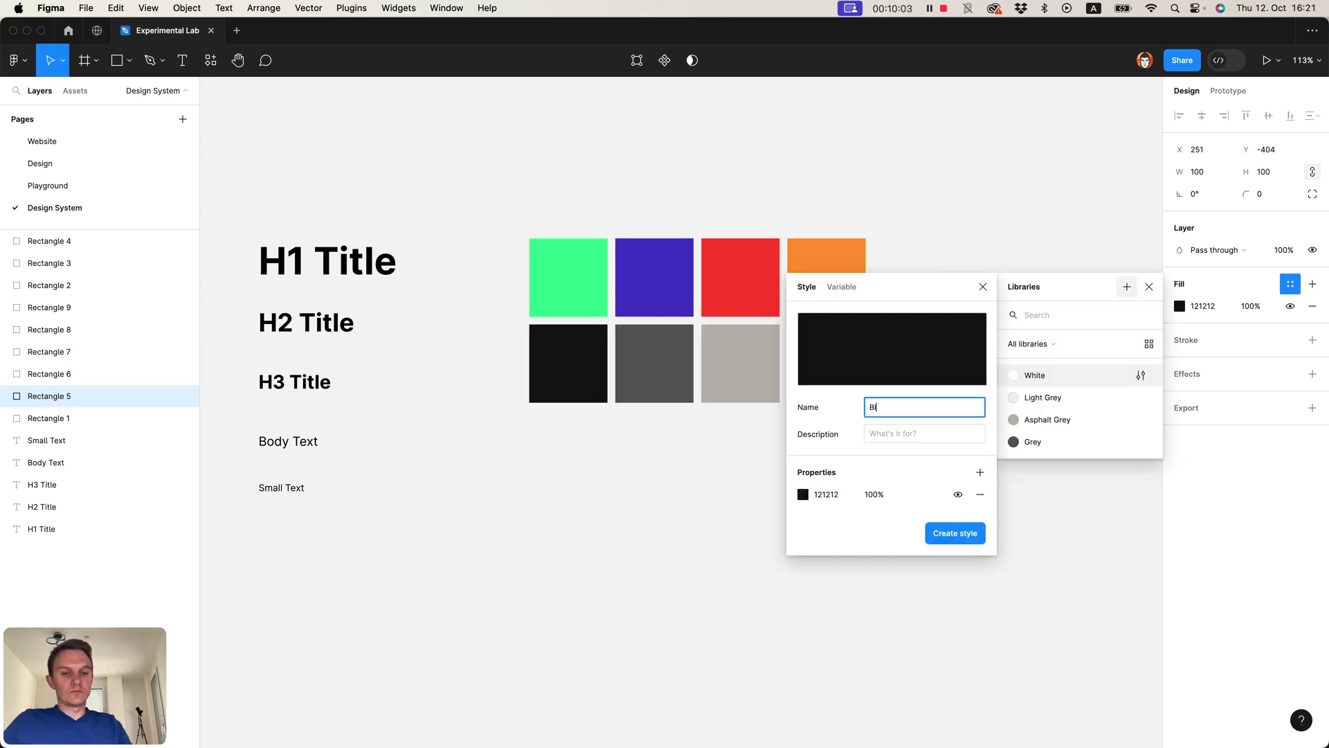
{"action": "key", "text": "Return"}
{"action": "left_click", "coordinate": [862, 290]}
{"action": "left_click", "coordinate": [1290, 284]}
{"action": "left_click", "coordinate": [1127, 287]}
{"action": "type", "text": "Ora"}
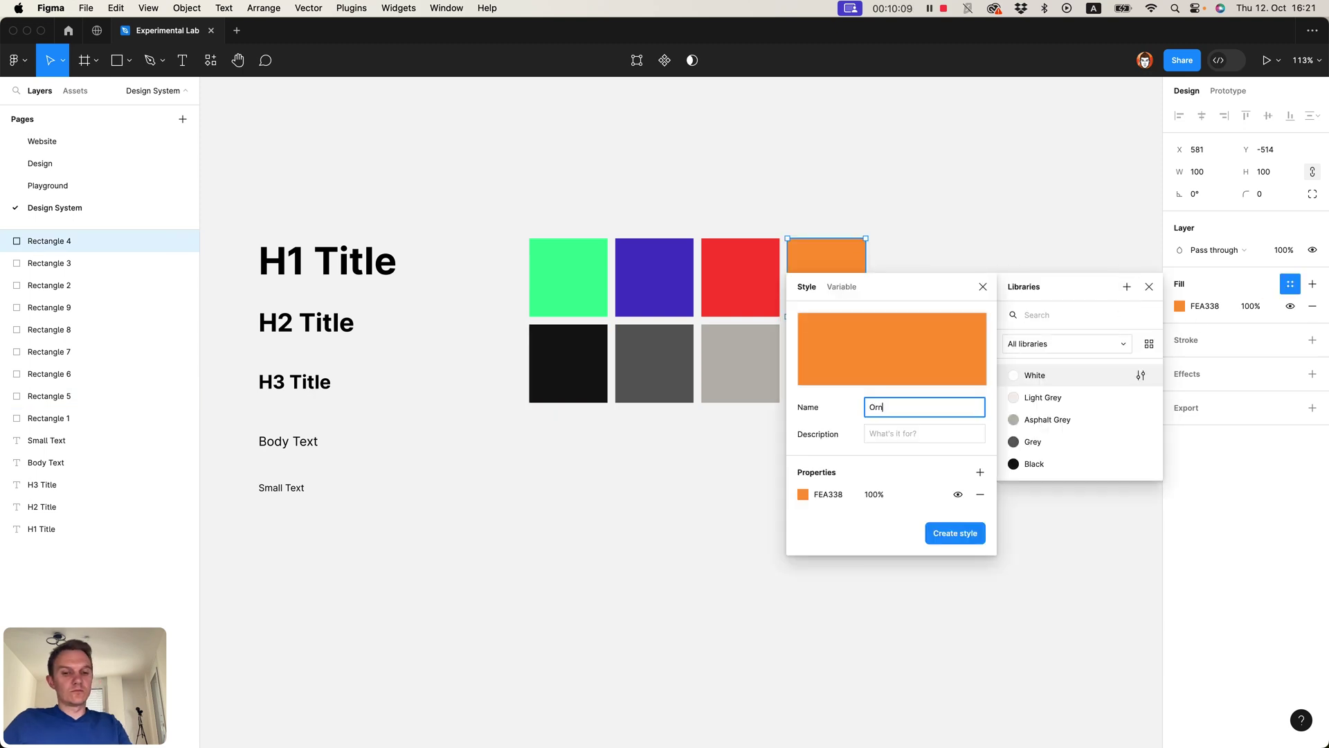
{"action": "type", "text": "nge"}
{"action": "left_click", "coordinate": [956, 533]}
Step: Save the red and purple fills as colour styles 'Red' and 'Purple'
{"action": "left_click", "coordinate": [741, 277]}
{"action": "left_click", "coordinate": [1291, 284]}
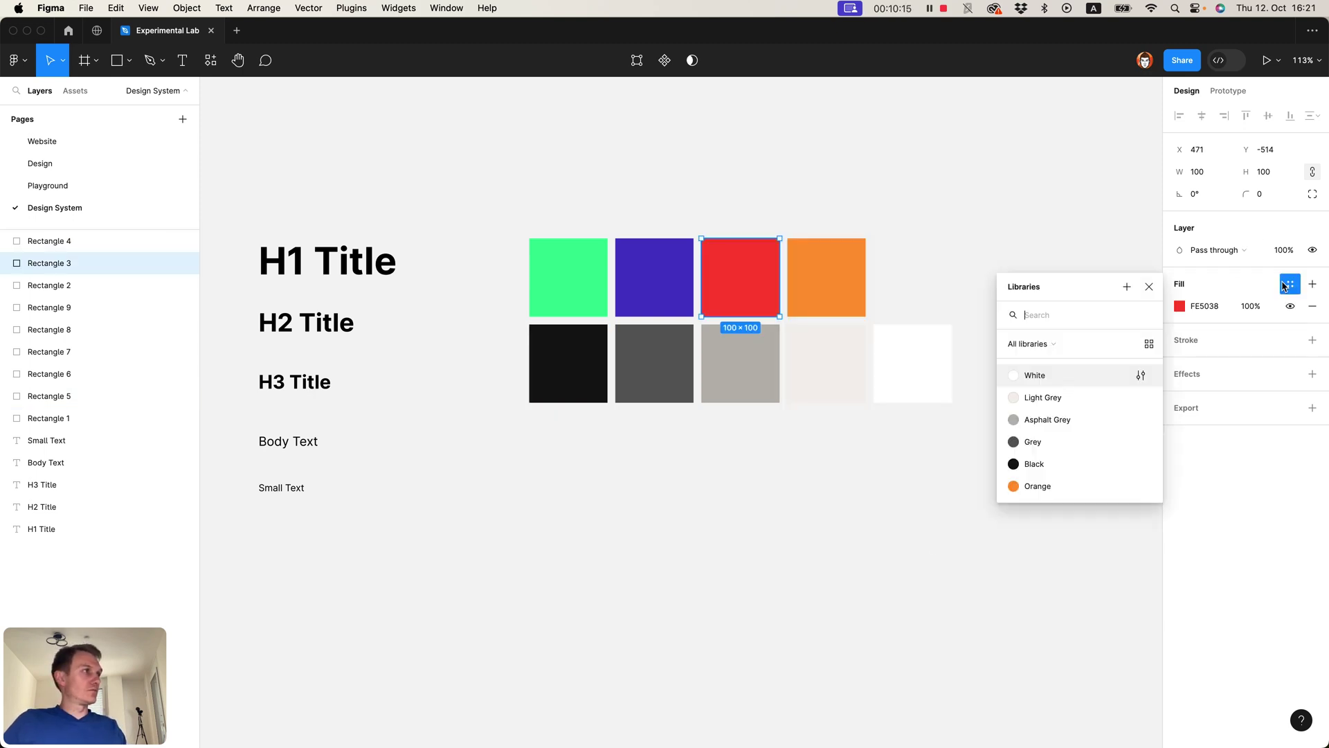
{"action": "left_click", "coordinate": [1128, 286]}
{"action": "type", "text": "Red"}
{"action": "left_click", "coordinate": [956, 533]}
{"action": "left_click", "coordinate": [654, 277]}
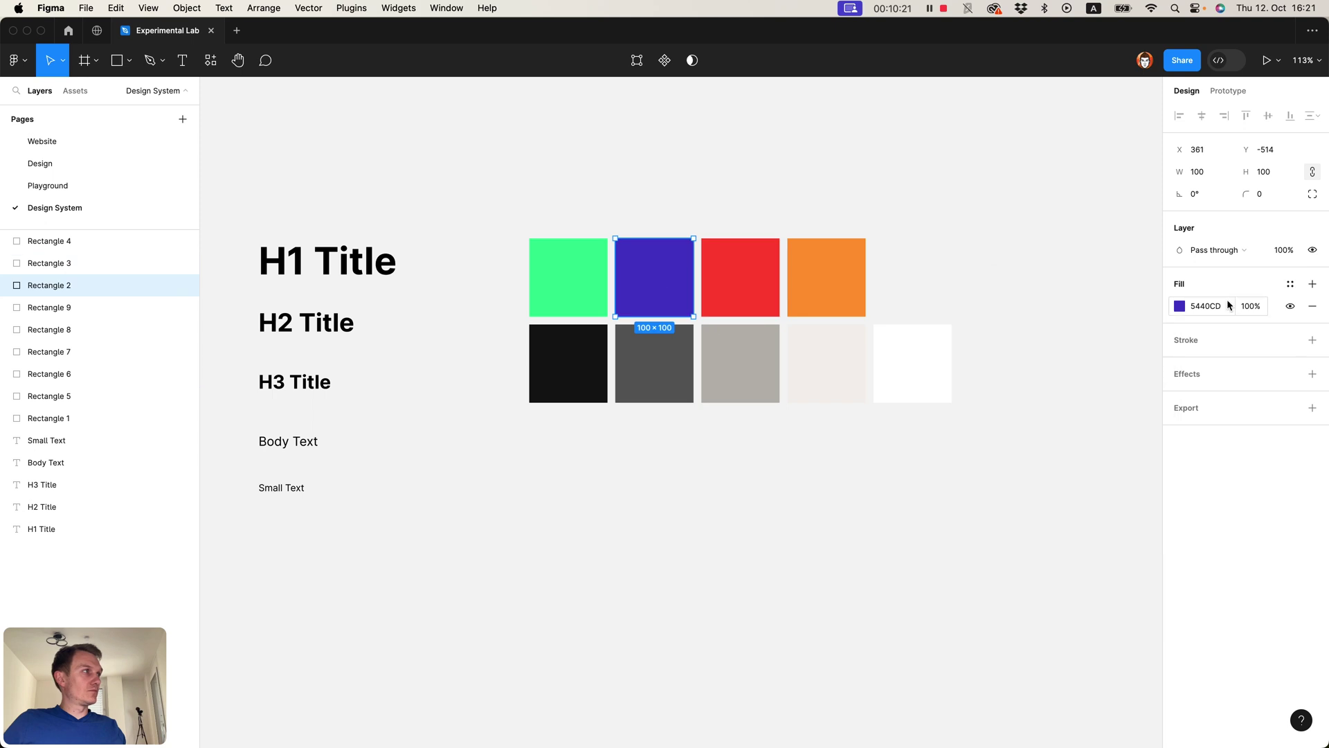
{"action": "left_click", "coordinate": [1290, 284]}
{"action": "left_click", "coordinate": [1128, 287]}
{"action": "type", "text": "Purple"}
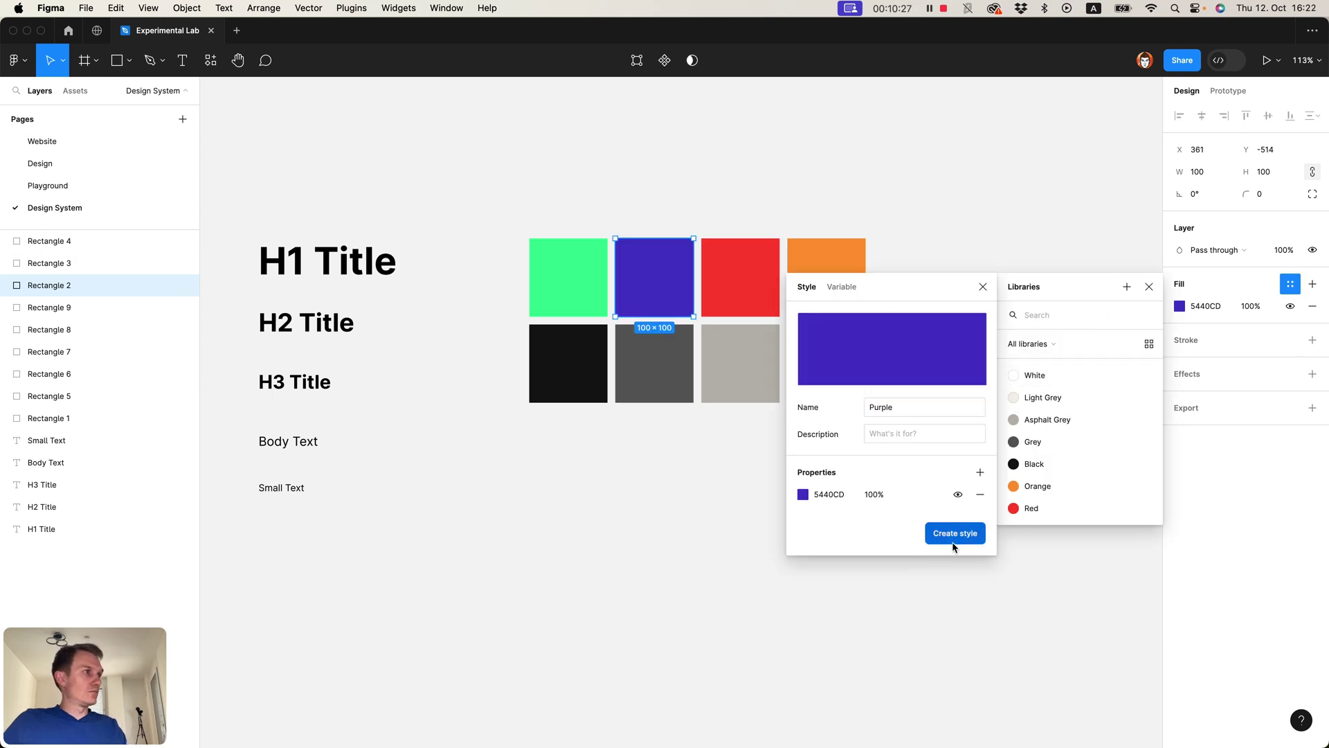
{"action": "left_click", "coordinate": [955, 533]}
Step: Save the green swatch's fill as a colour style named 'Teal'
{"action": "left_click", "coordinate": [568, 277]}
{"action": "left_click", "coordinate": [1291, 284]}
{"action": "left_click", "coordinate": [1131, 293]}
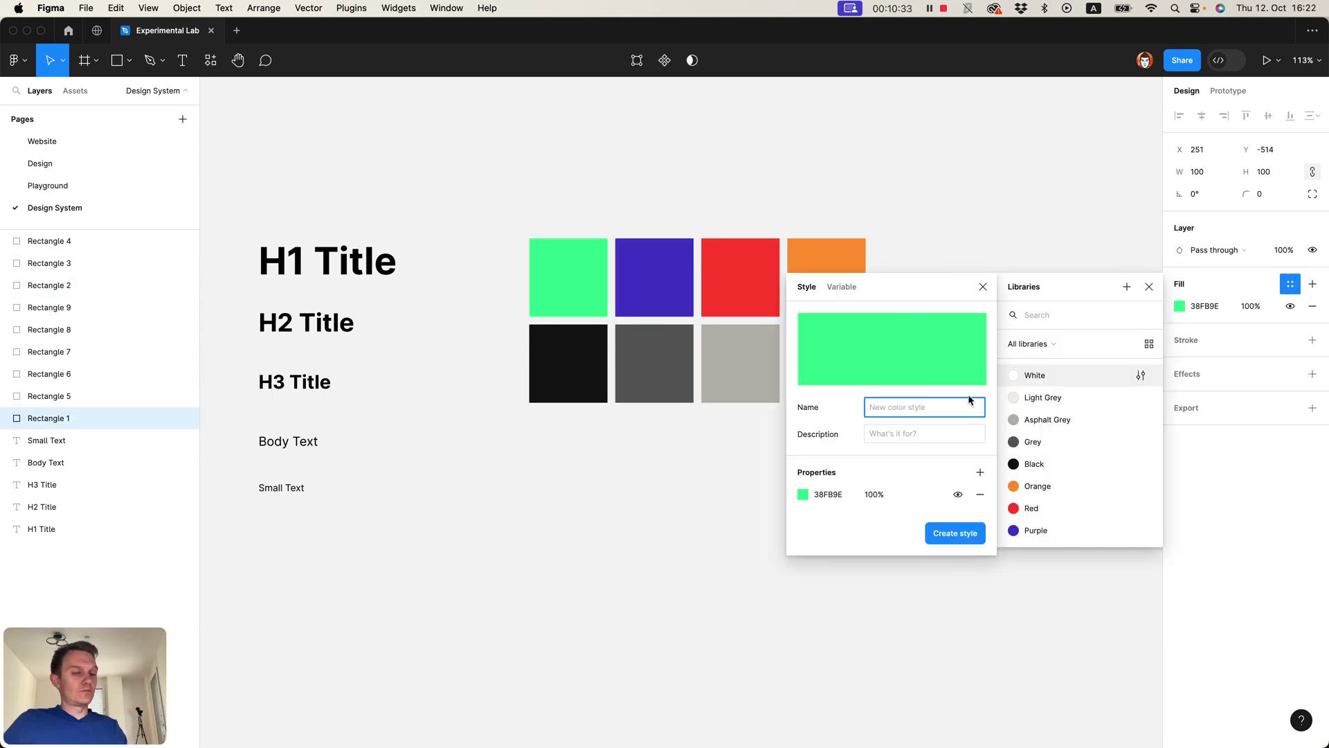
{"action": "type", "text": "Teal"}
{"action": "left_click", "coordinate": [961, 532]}
{"action": "key", "text": "Escape"}
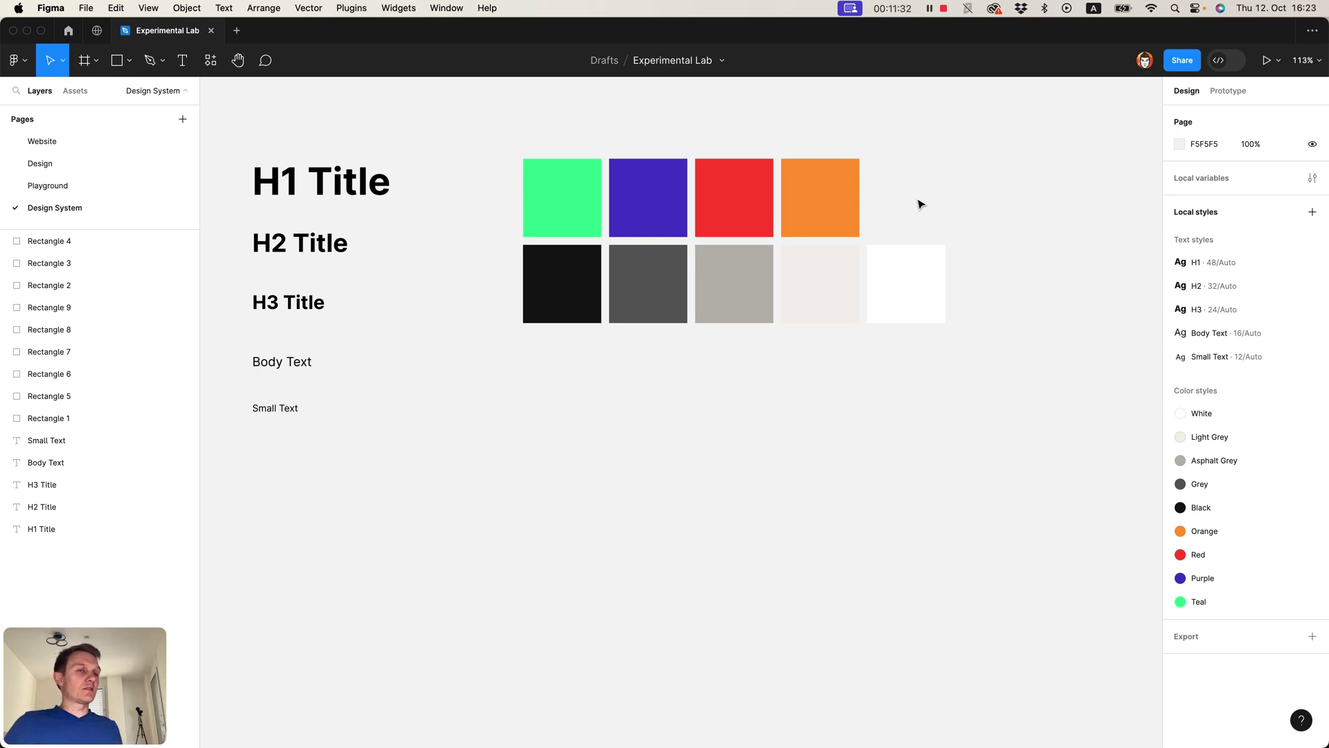
{"action": "scroll", "coordinate": [380, 277], "scroll_direction": "down", "scroll_amount": 1}
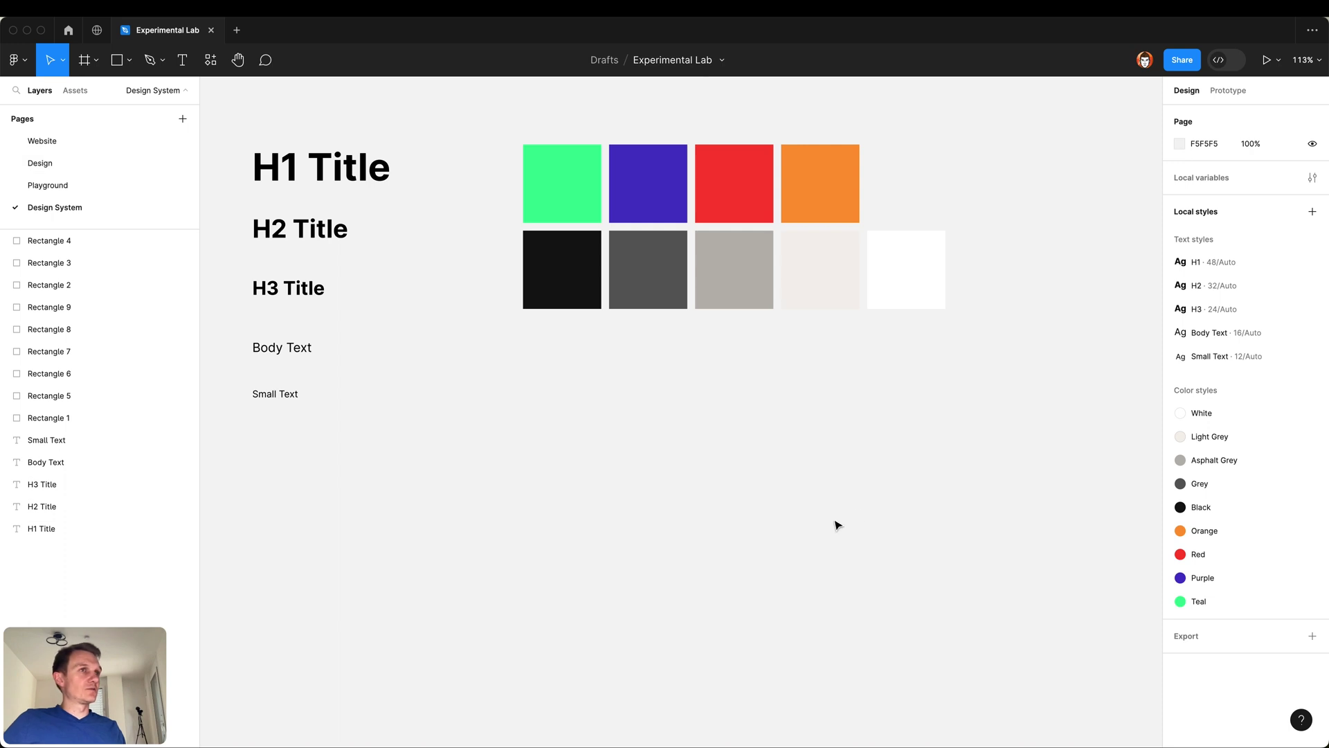
{"action": "scroll", "coordinate": [825, 492], "scroll_direction": "down", "scroll_amount": 1}
{"action": "scroll", "coordinate": [798, 439], "scroll_direction": "up", "scroll_amount": 1}
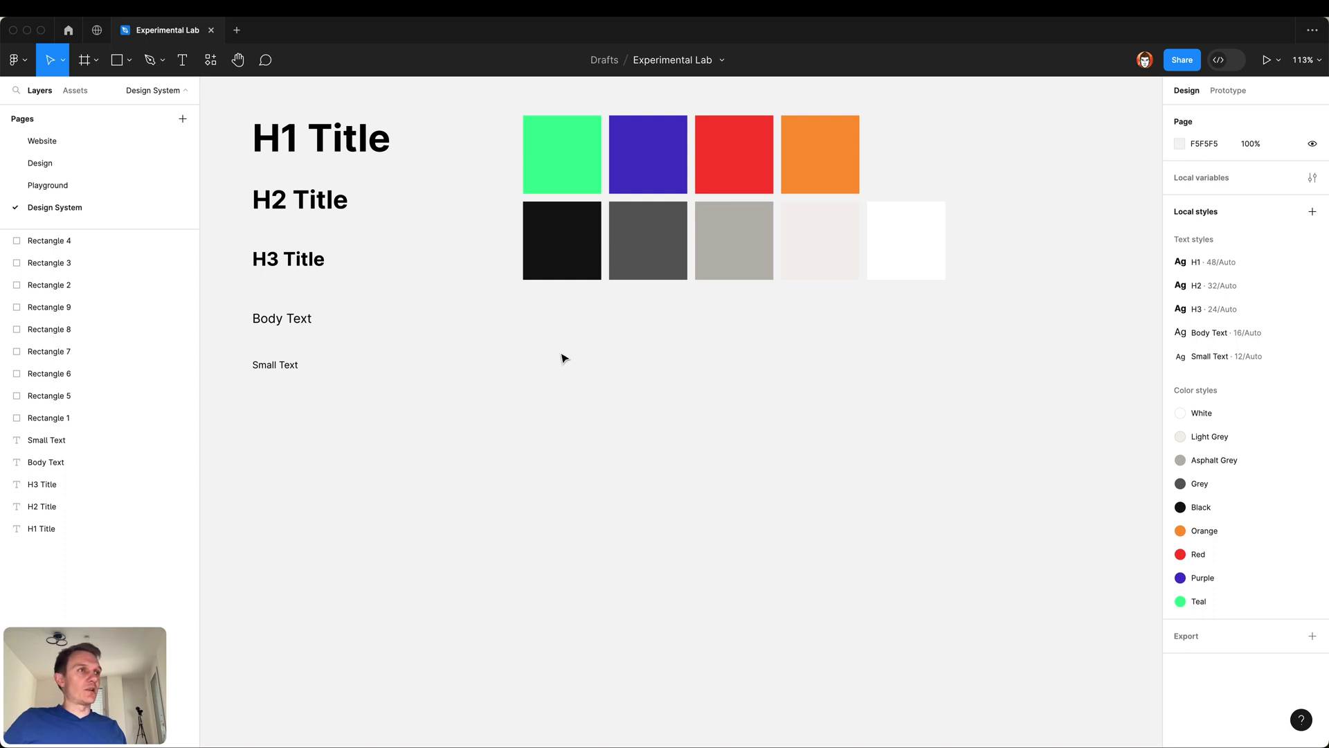
Step: Add a 'Button' text layer below the colour swatches
{"action": "key", "text": "t"}
{"action": "left_click", "coordinate": [541, 359]}
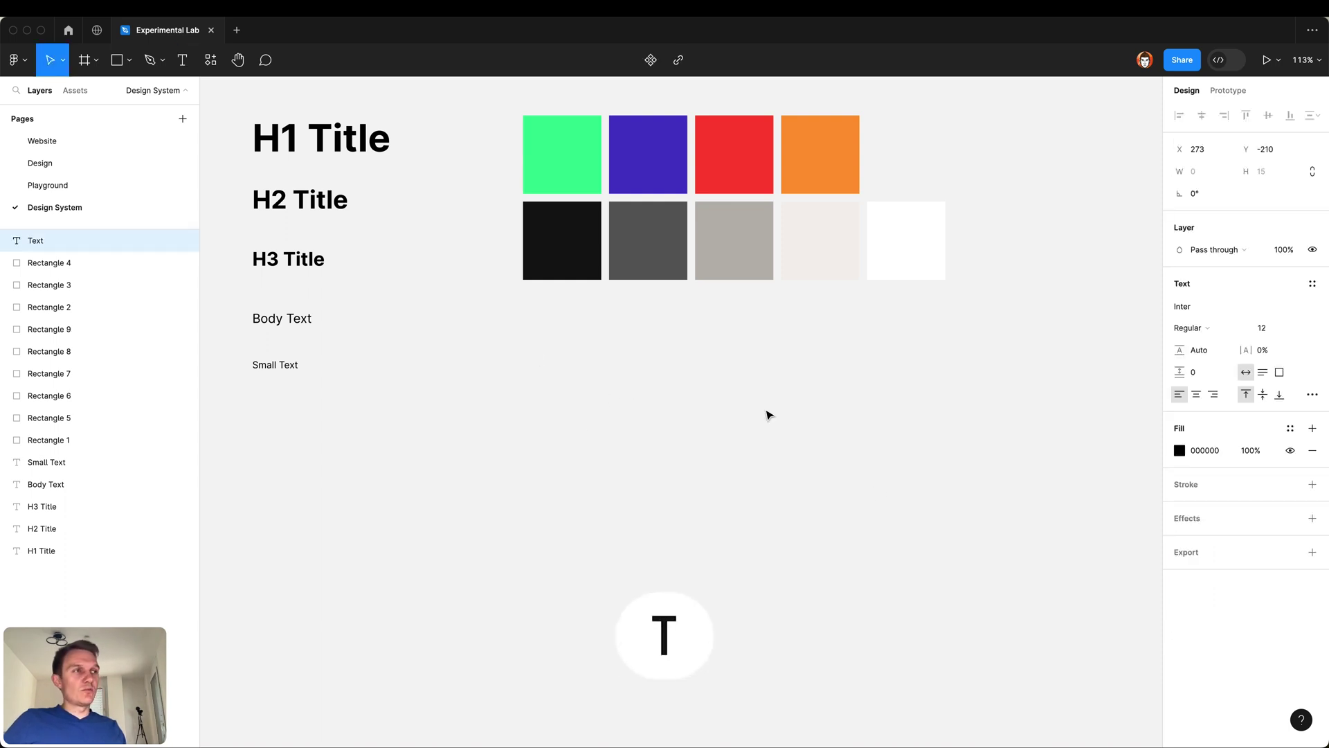
{"action": "type", "text": "Button"}
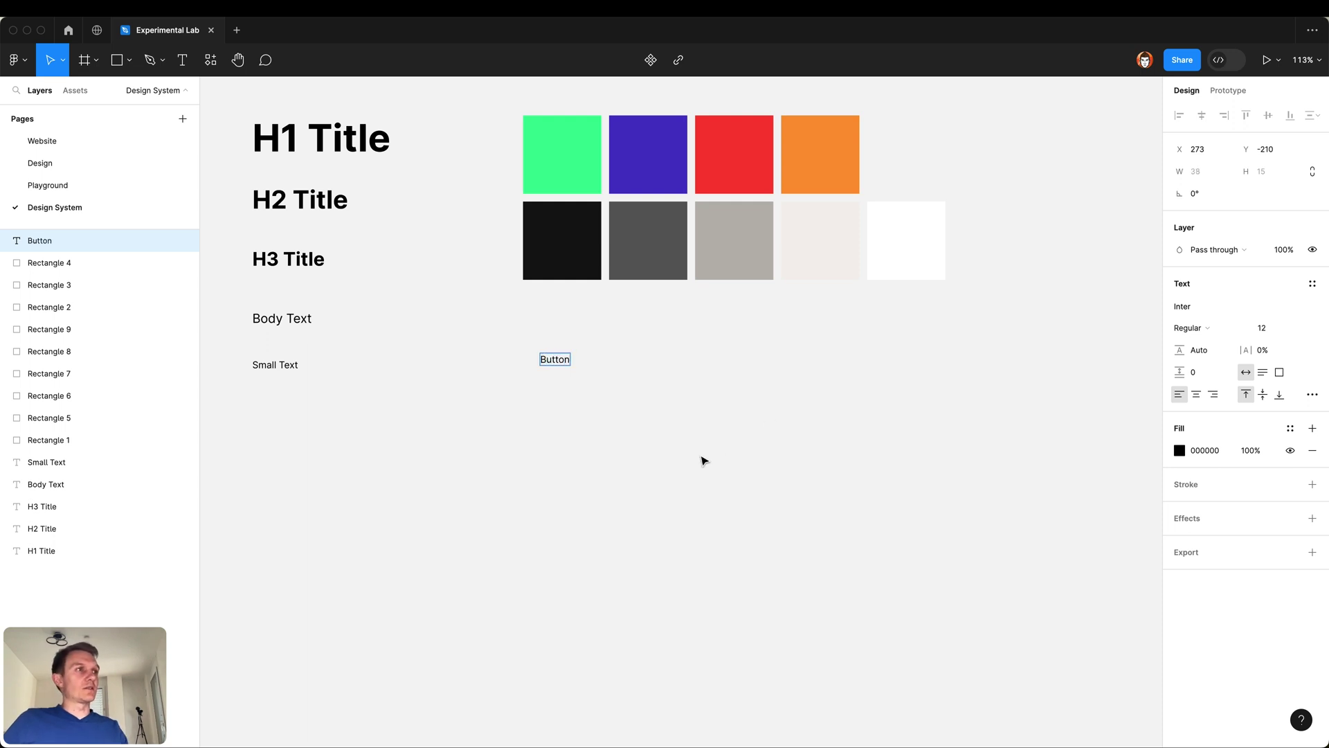
{"action": "key", "text": "Escape"}
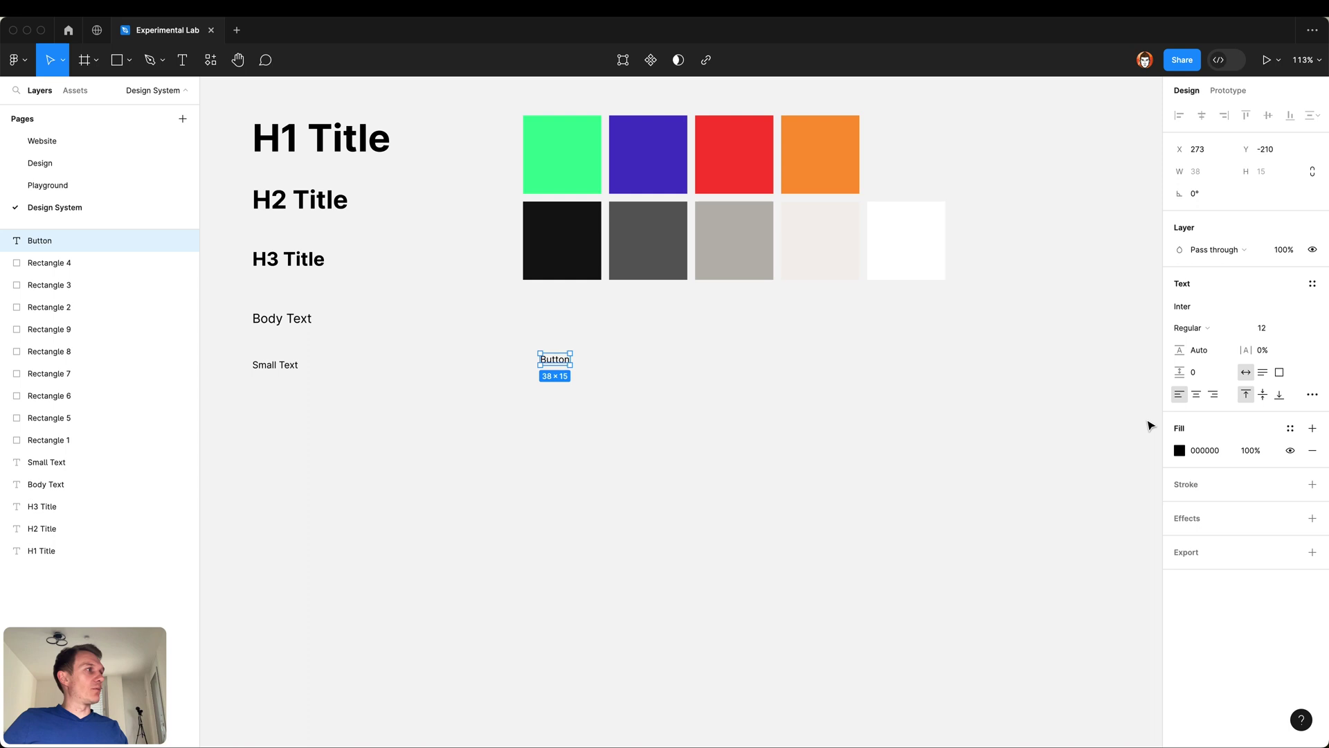
Step: Apply the H3 text style to the Button text
{"action": "left_click", "coordinate": [1312, 283]}
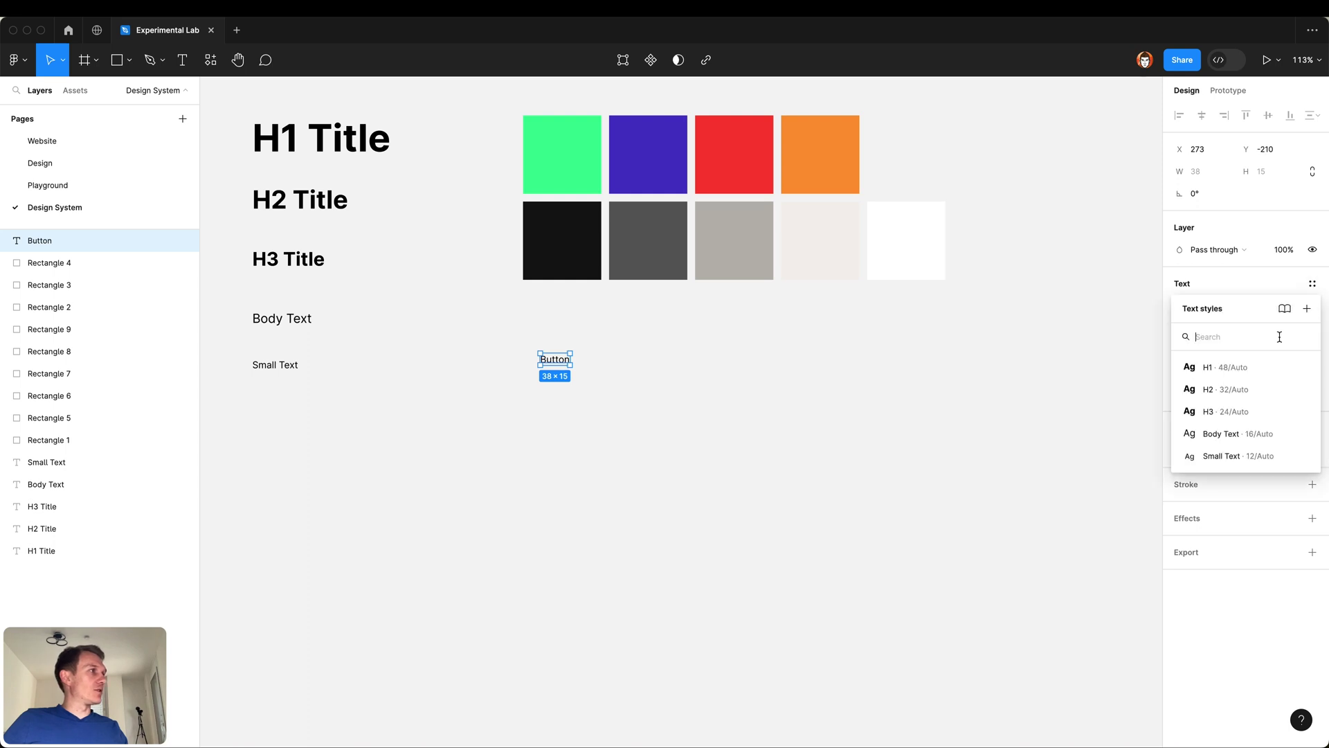
{"action": "left_click", "coordinate": [1259, 410]}
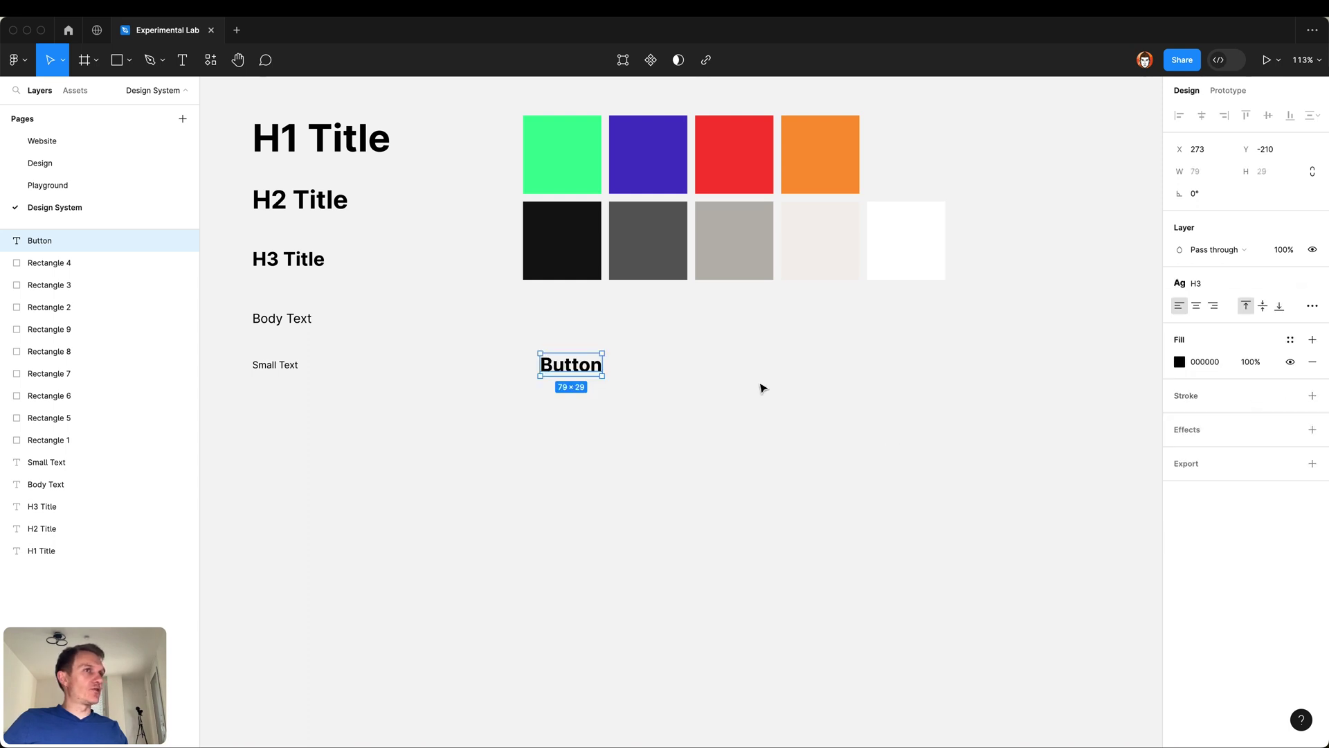
{"action": "left_click", "coordinate": [696, 368]}
{"action": "left_click", "coordinate": [601, 364]}
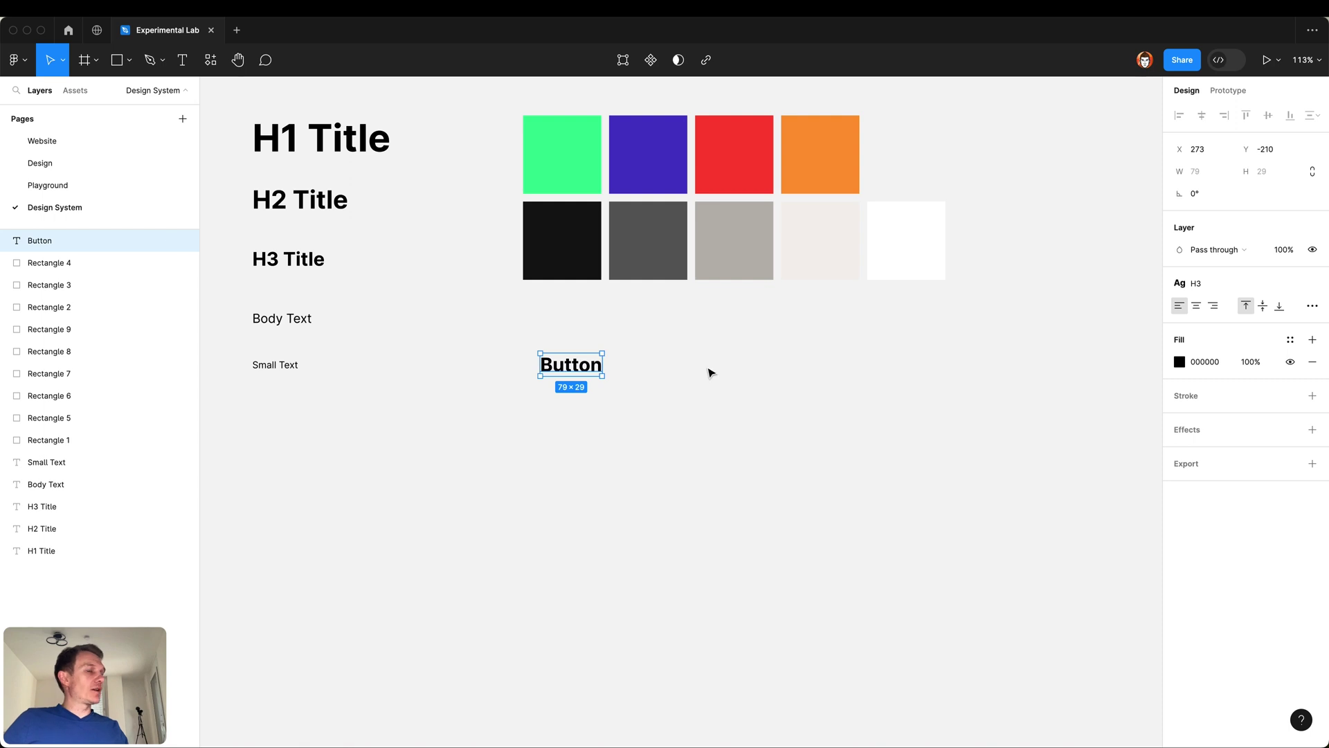
{"action": "left_click", "coordinate": [290, 260]}
Step: Duplicate H3 Title above Body Text and change the copy to 'H4 Title'
{"action": "left_click", "coordinate": [283, 319]}
{"action": "left_click", "coordinate": [286, 367], "text": "shift"}
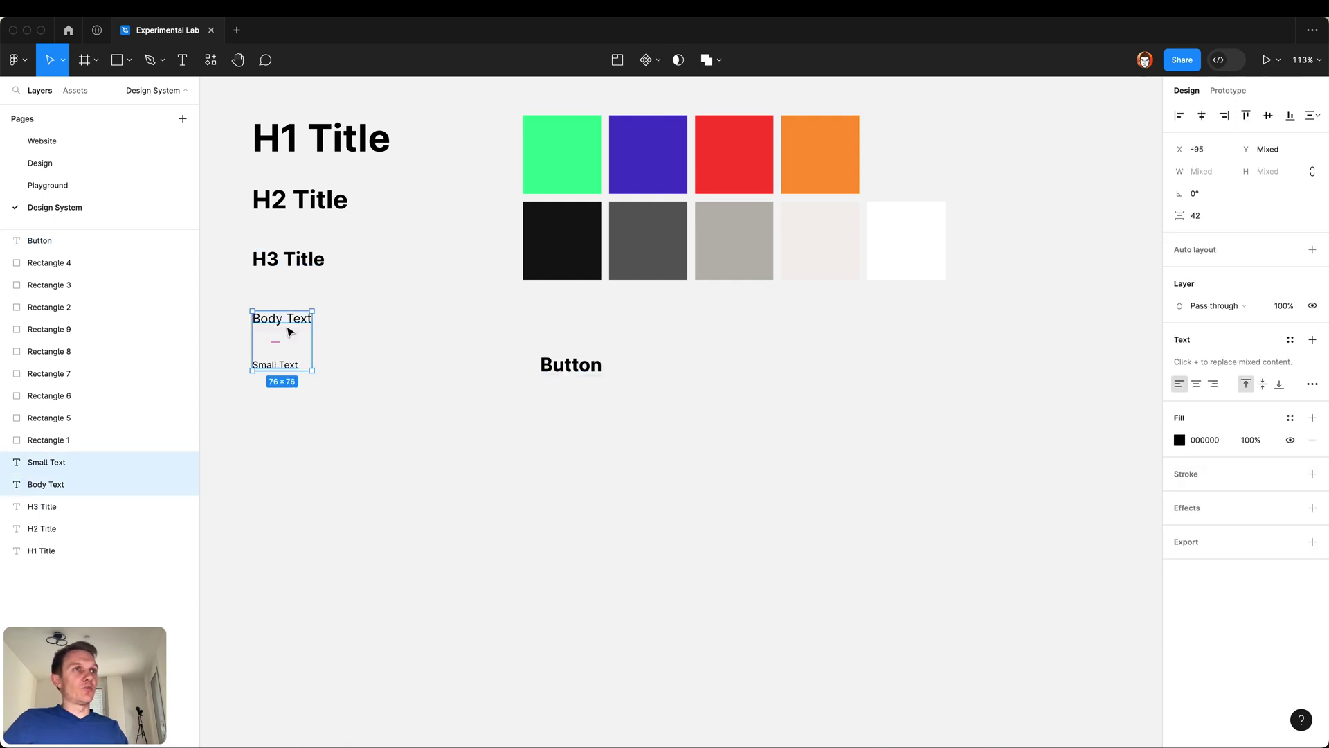
{"action": "left_click", "coordinate": [288, 261]}
{"action": "left_click_drag", "start_coordinate": [288, 263], "coordinate": [284, 310], "text": "alt"}
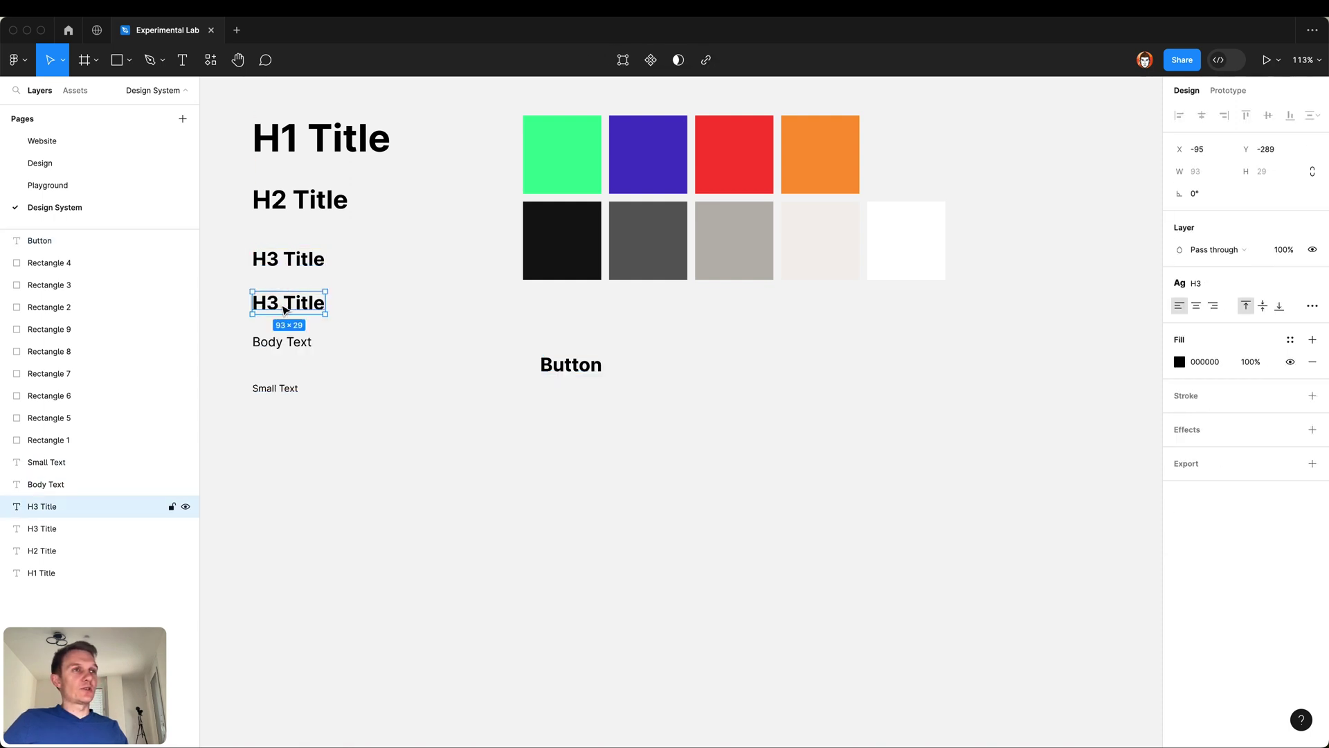
{"action": "double_click", "coordinate": [282, 305]}
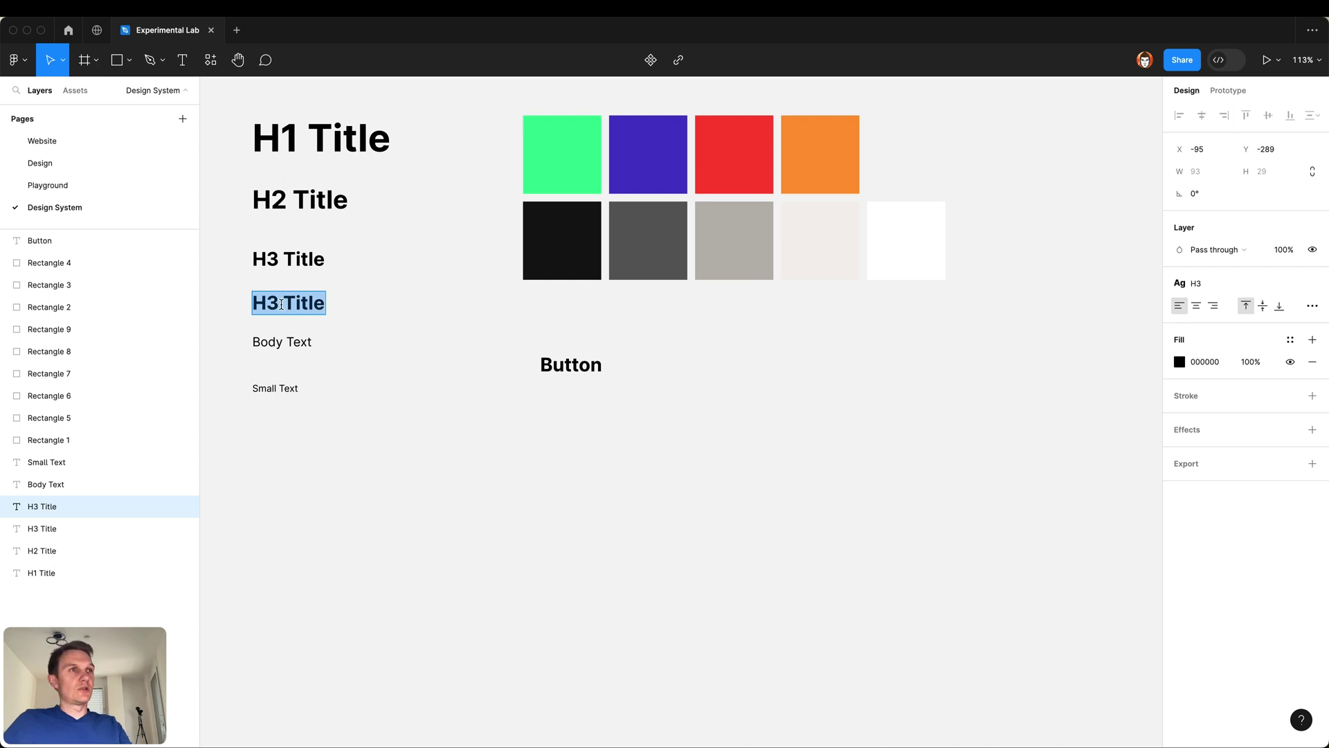
{"action": "key", "text": "Left"}
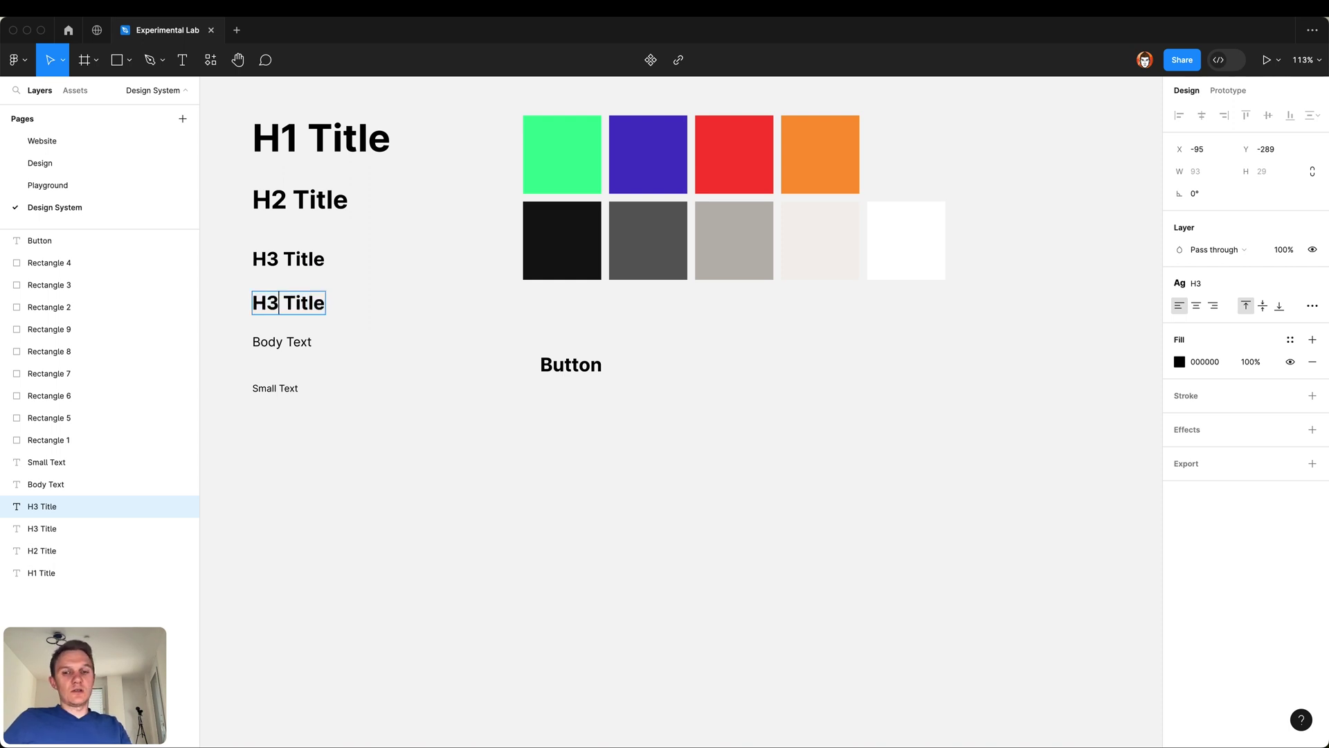
{"action": "key", "text": "Delete"}
{"action": "type", "text": "4"}
{"action": "key", "text": "Escape"}
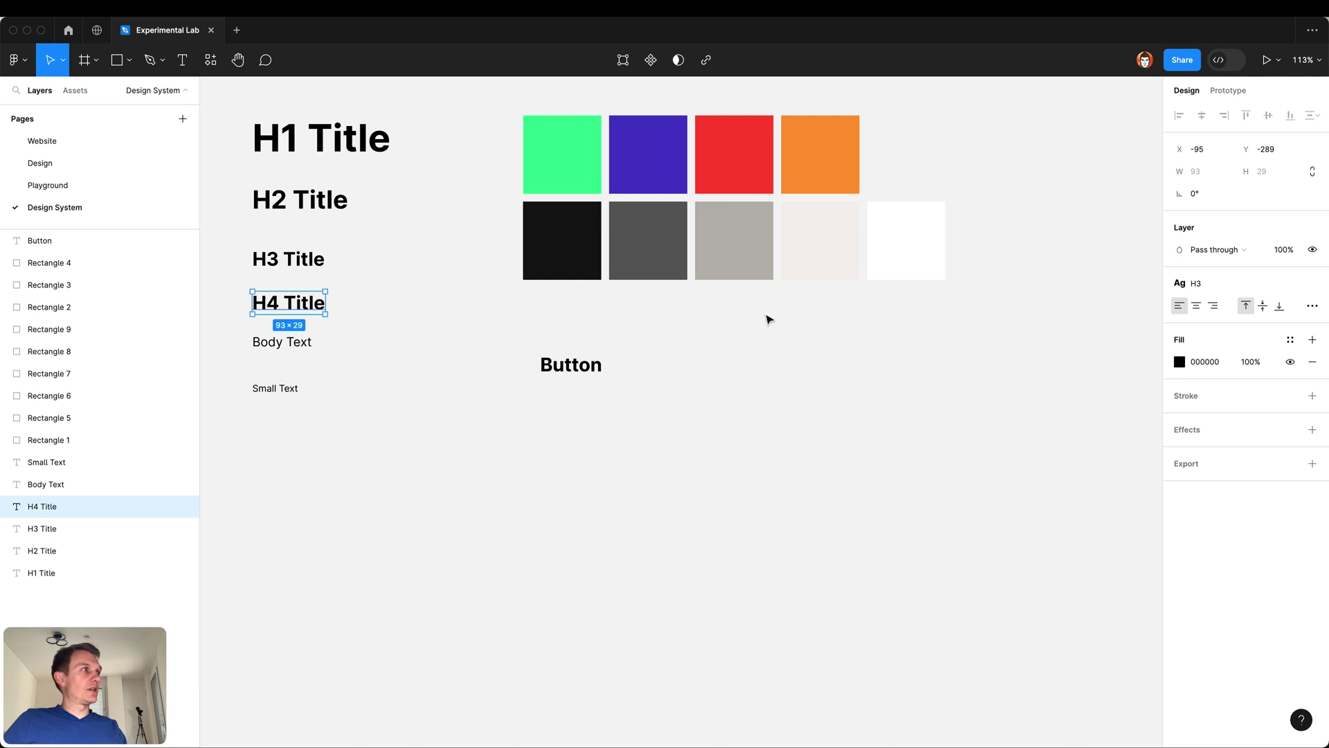
Step: Detach the H3 style from H4 Title and set its font size to 16
{"action": "left_click", "coordinate": [1311, 284]}
{"action": "left_click", "coordinate": [1272, 331]}
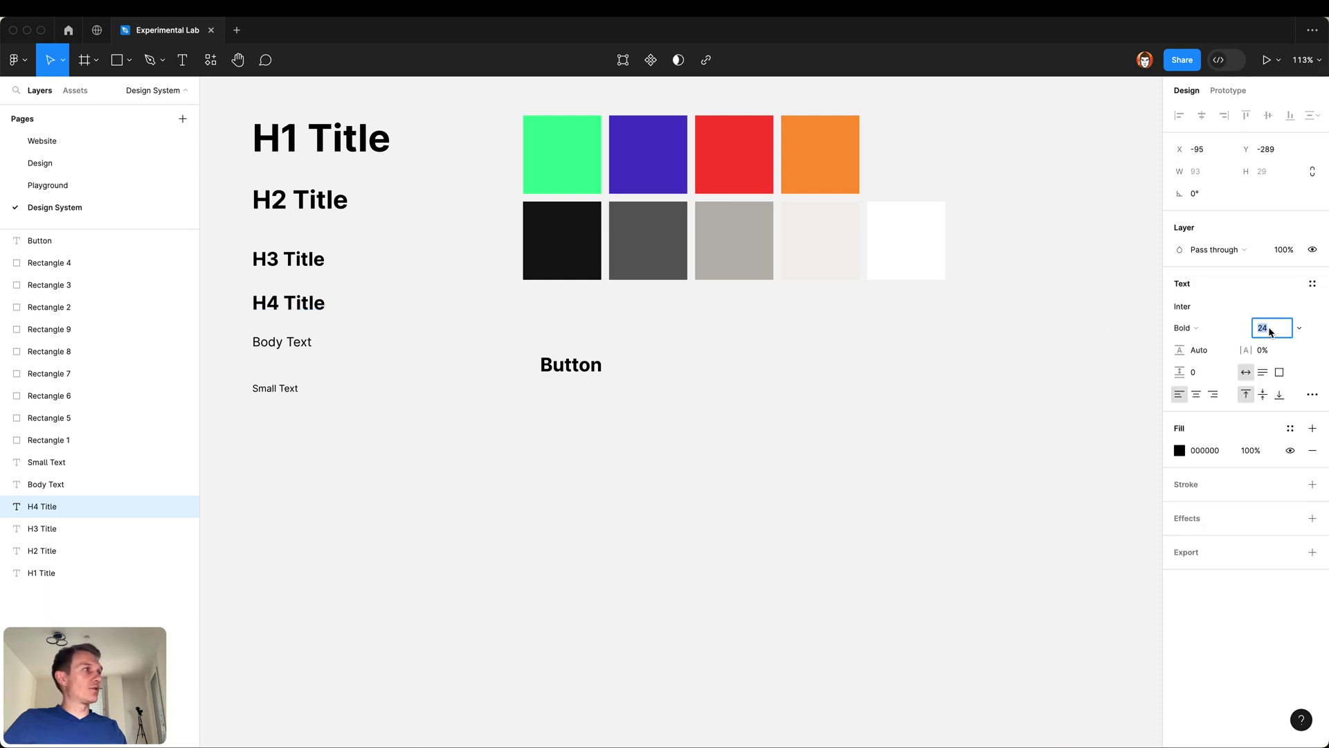
{"action": "type", "text": "18"}
{"action": "key", "text": "Return"}
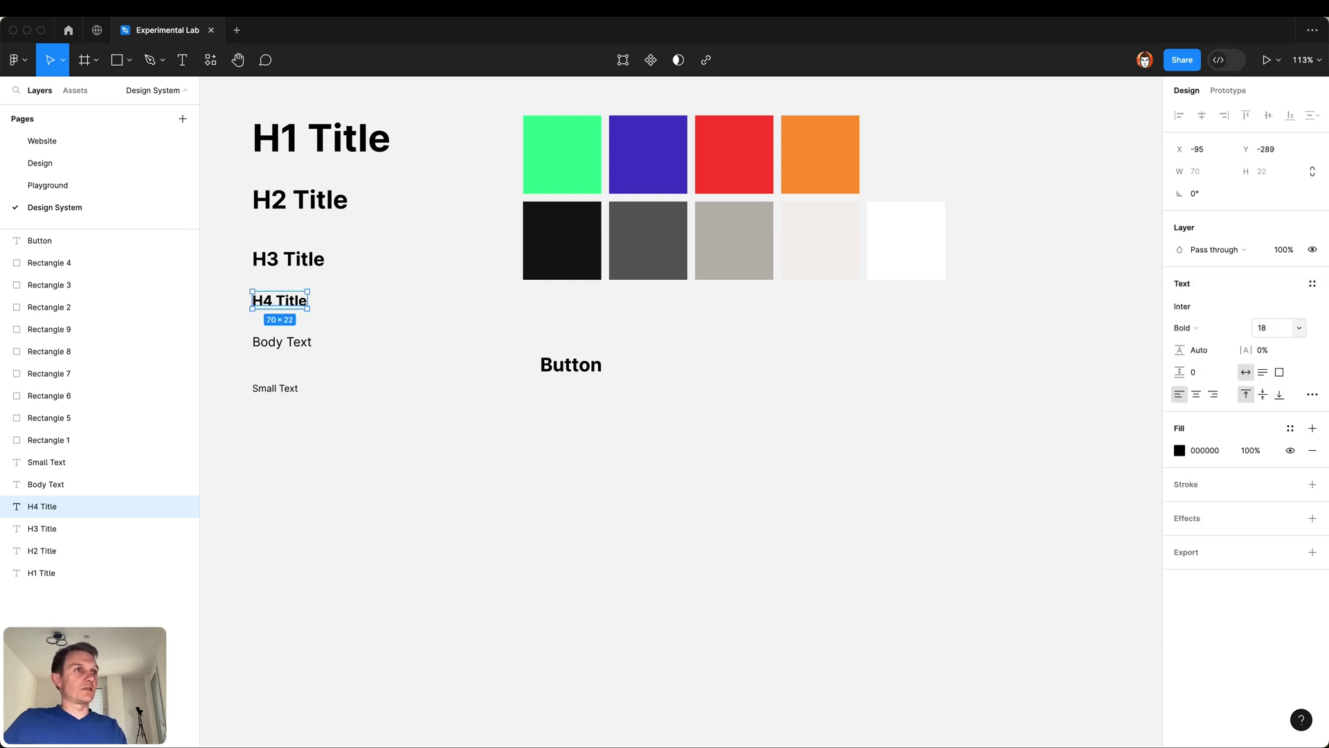
{"action": "left_click", "coordinate": [1267, 328]}
{"action": "type", "text": "16"}
{"action": "key", "text": "Return"}
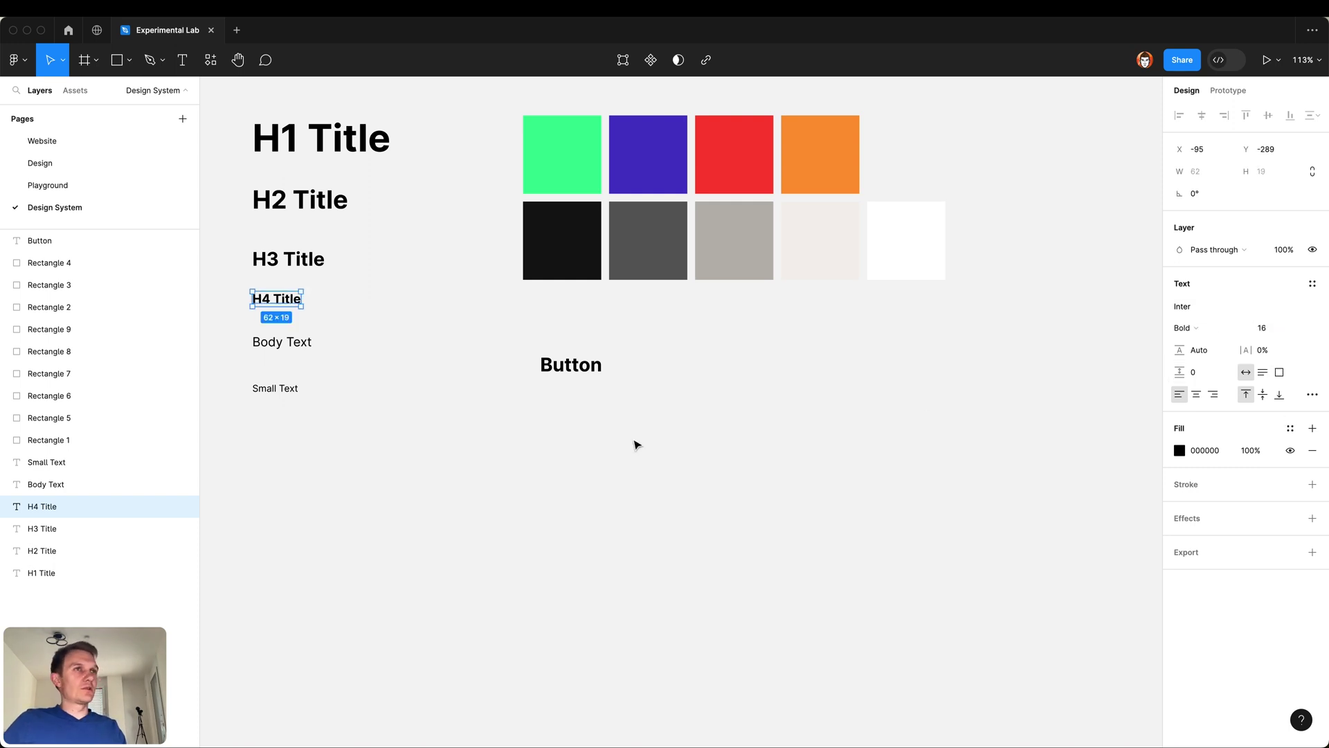
Step: Save H4 Title's formatting as a new text style named 'H4'
{"action": "left_click", "coordinate": [1313, 285]}
{"action": "left_click", "coordinate": [1307, 312]}
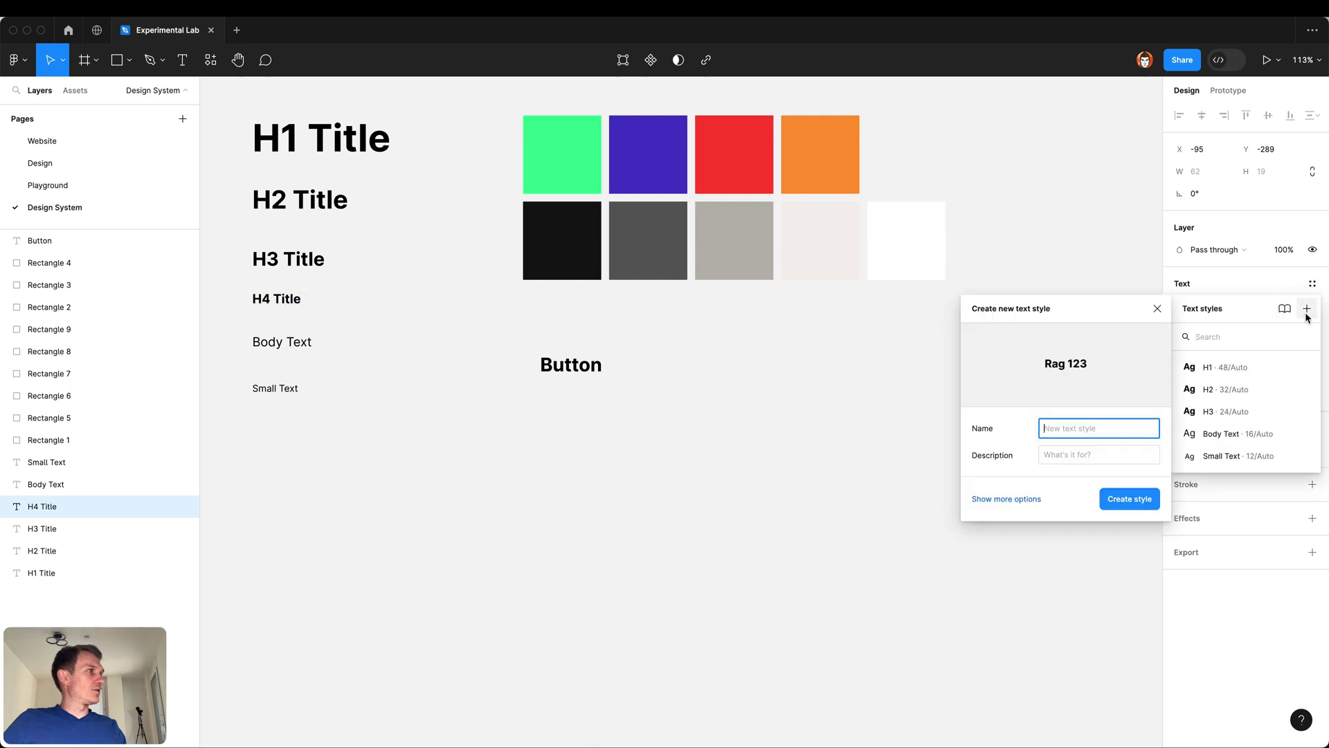
{"action": "type", "text": "H4"}
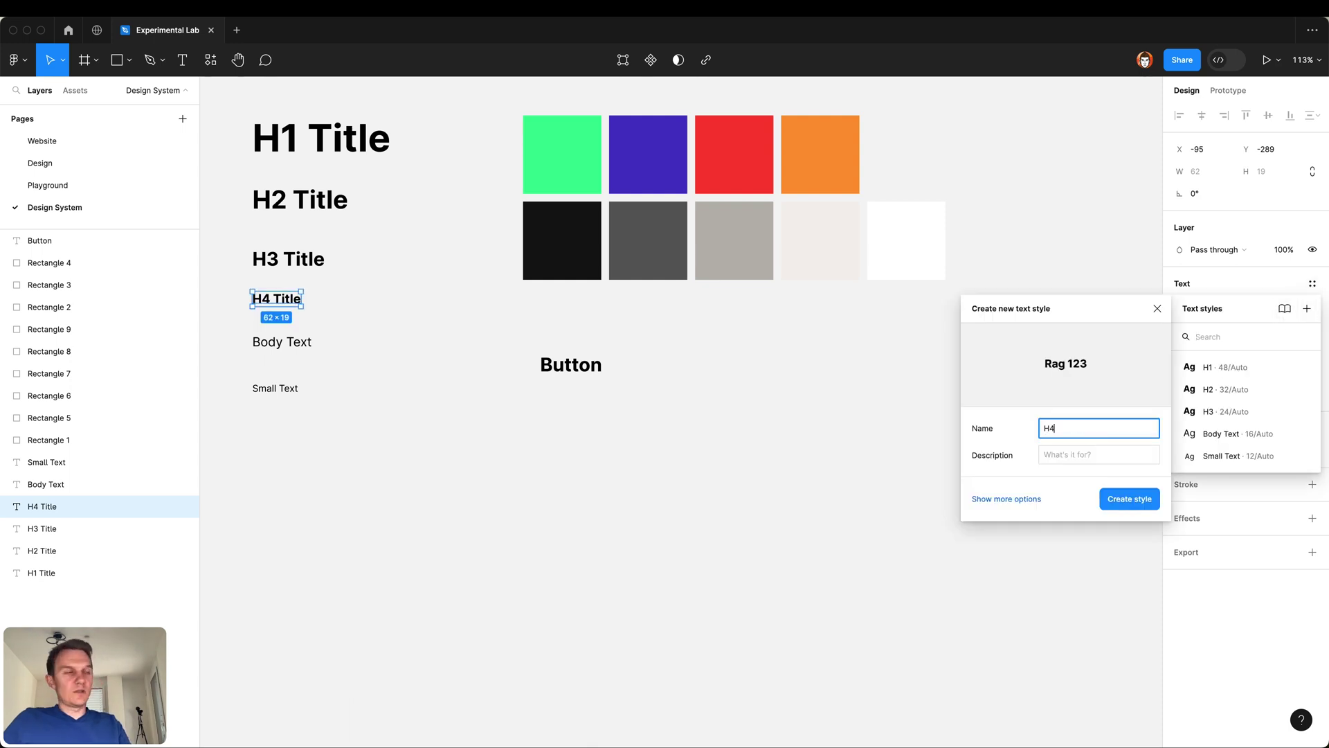
{"action": "left_click", "coordinate": [1130, 502]}
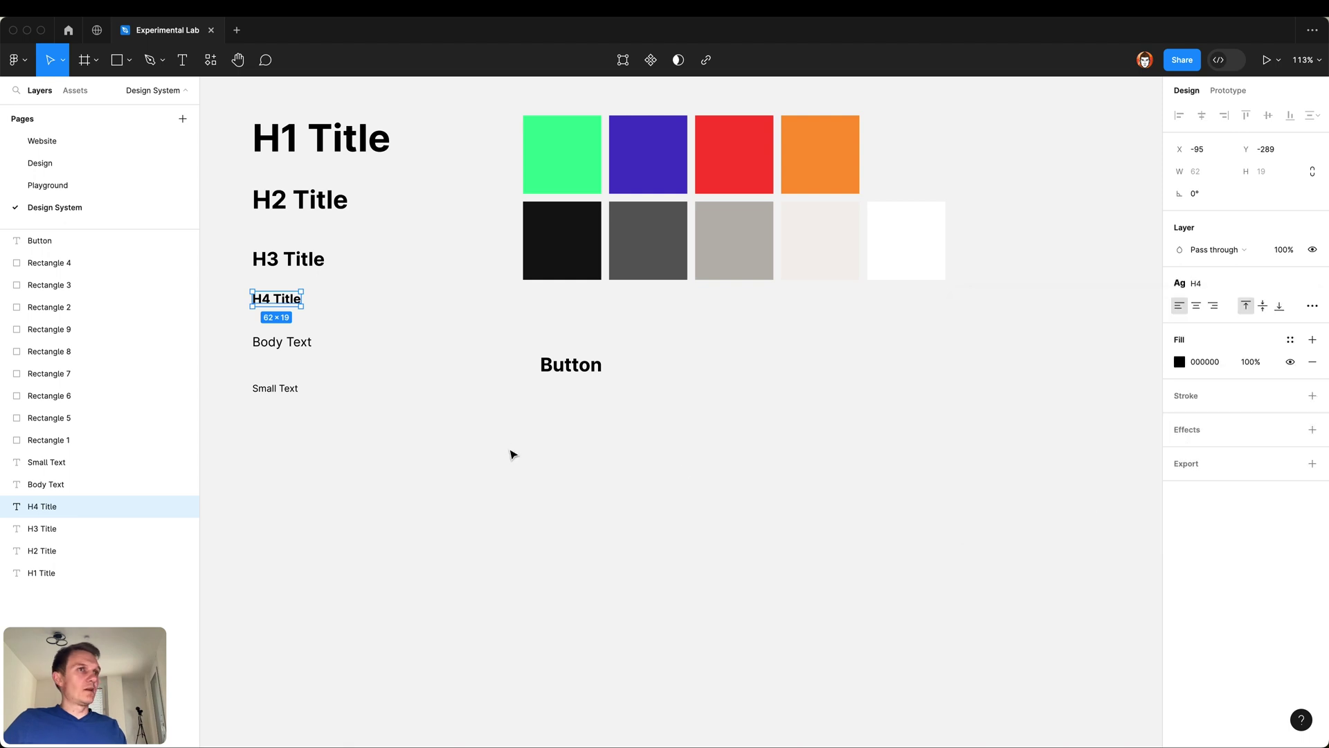
Step: Apply the H4 text style to the Button text
{"action": "left_click", "coordinate": [511, 455]}
{"action": "left_click", "coordinate": [570, 374]}
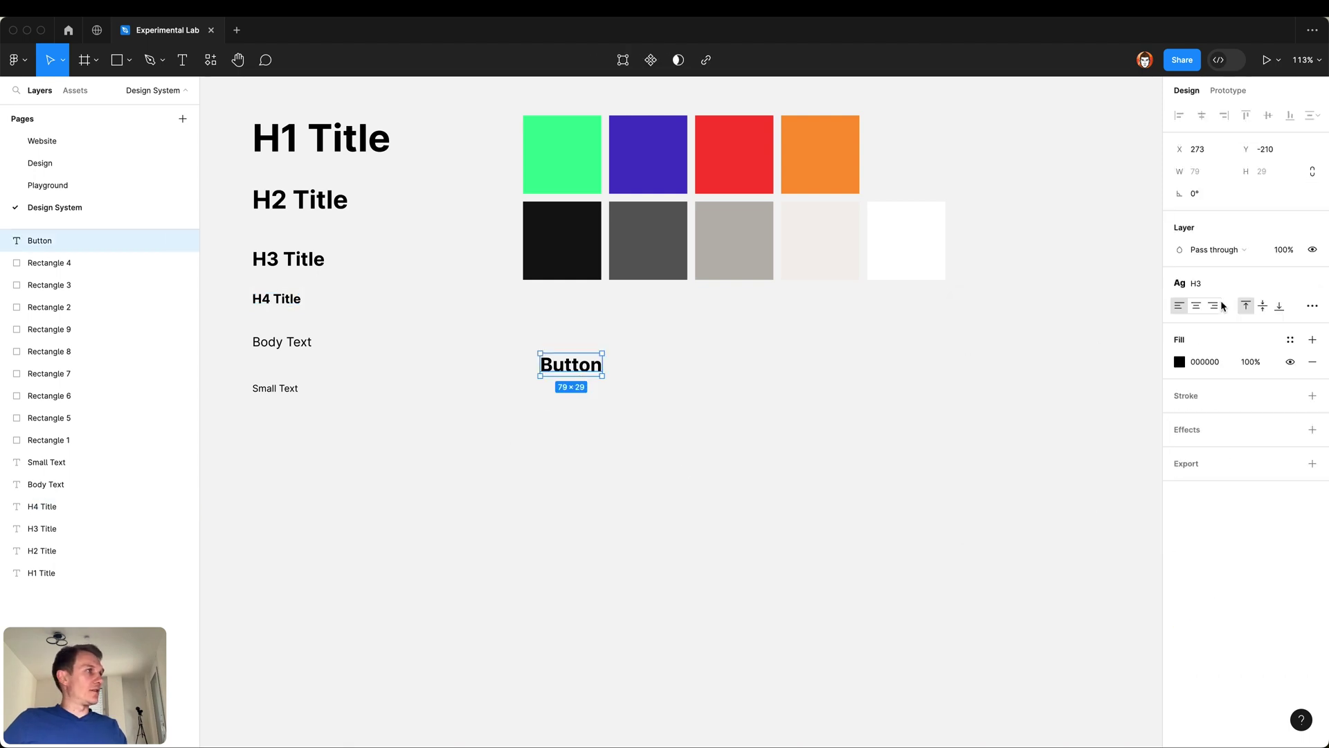
{"action": "left_click", "coordinate": [1180, 284]}
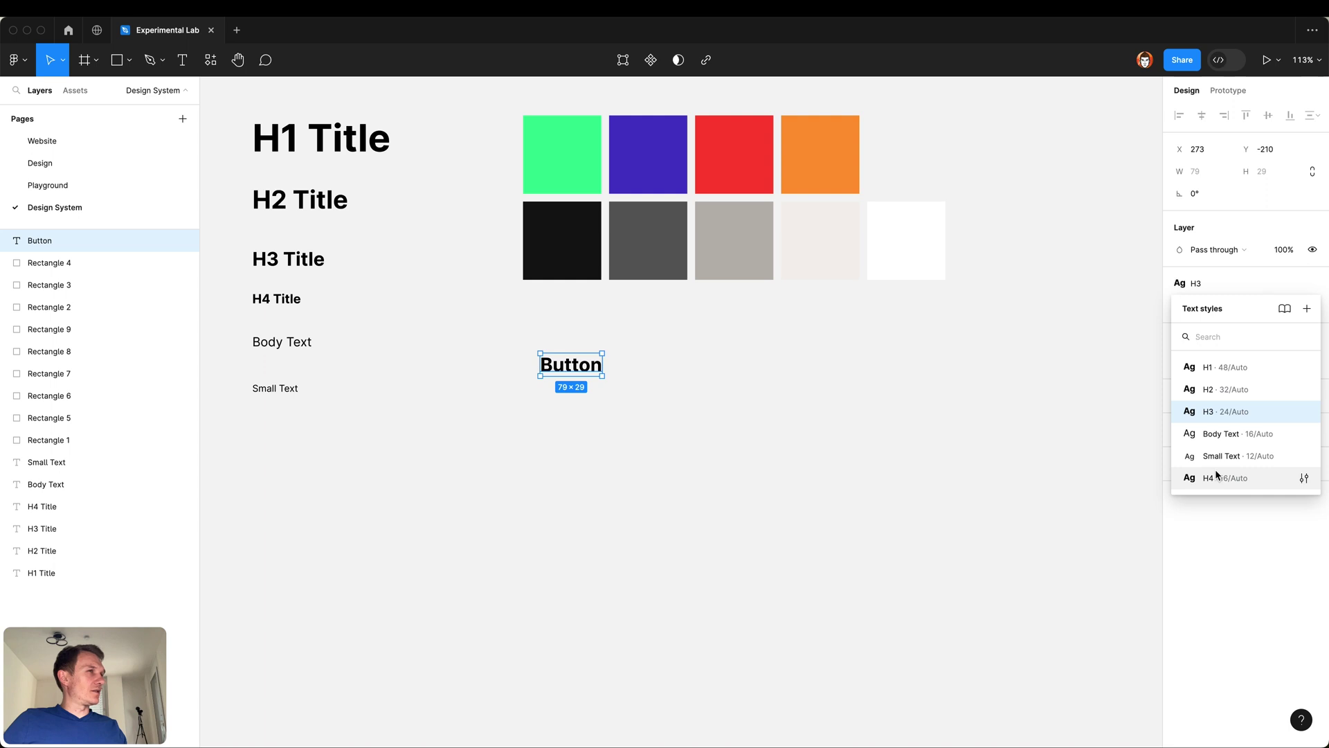
{"action": "left_click", "coordinate": [1217, 475]}
{"action": "left_click", "coordinate": [667, 367]}
{"action": "left_click", "coordinate": [561, 360]}
Step: Move the H4 text style above Body Text in the styles list
{"action": "left_click", "coordinate": [654, 360]}
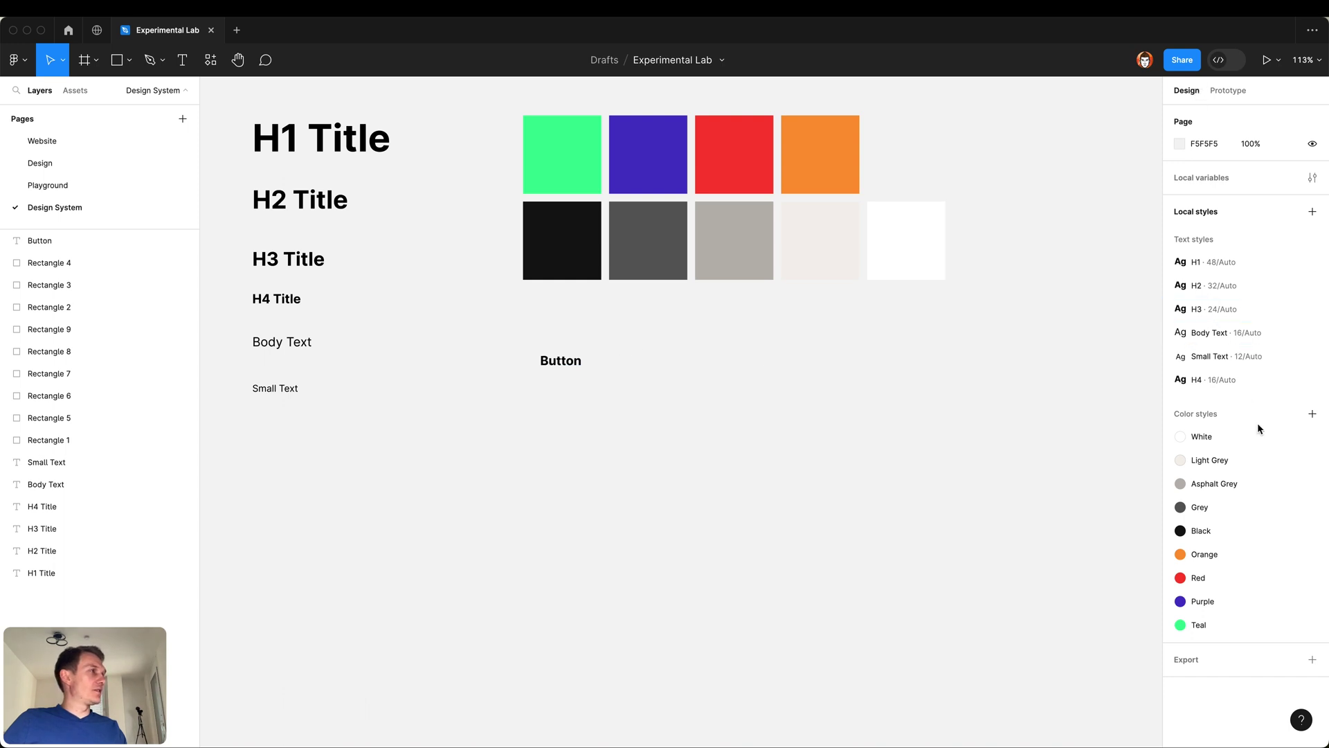
{"action": "left_click_drag", "start_coordinate": [1216, 383], "coordinate": [1220, 330]}
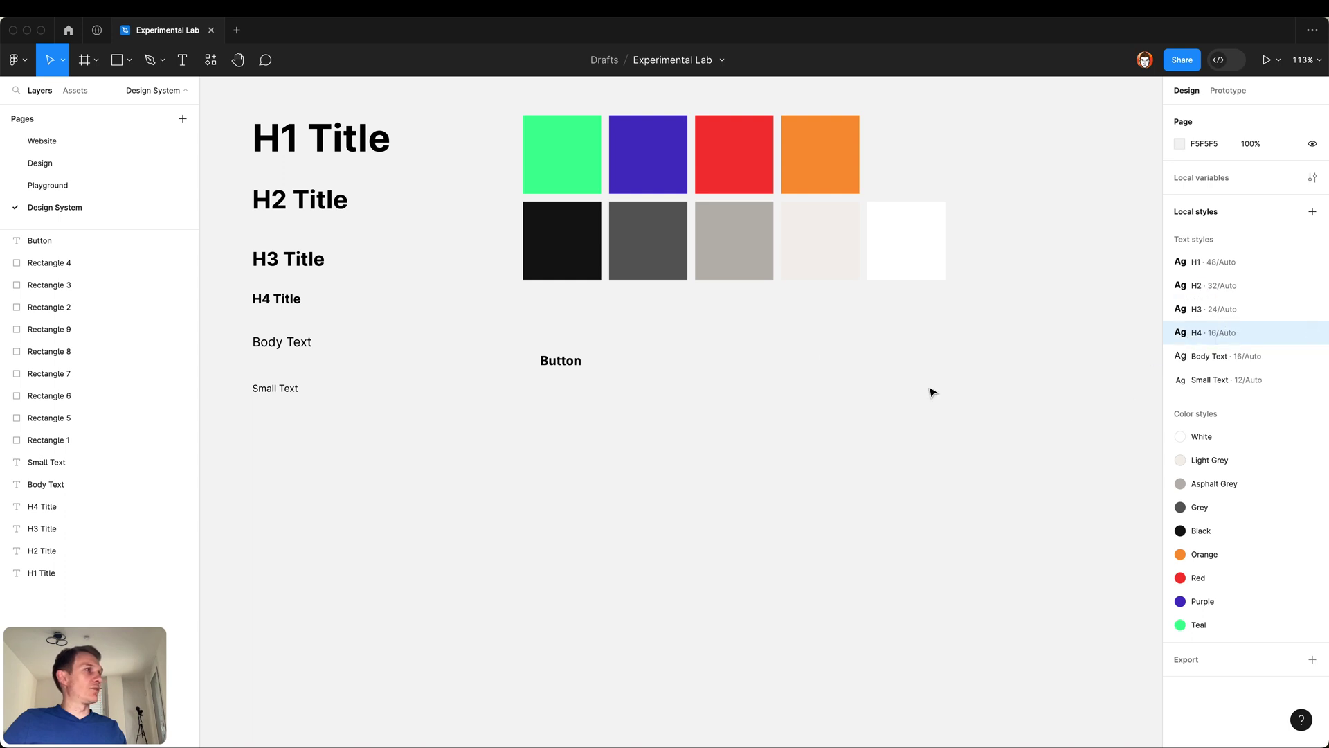
{"action": "left_click", "coordinate": [571, 363]}
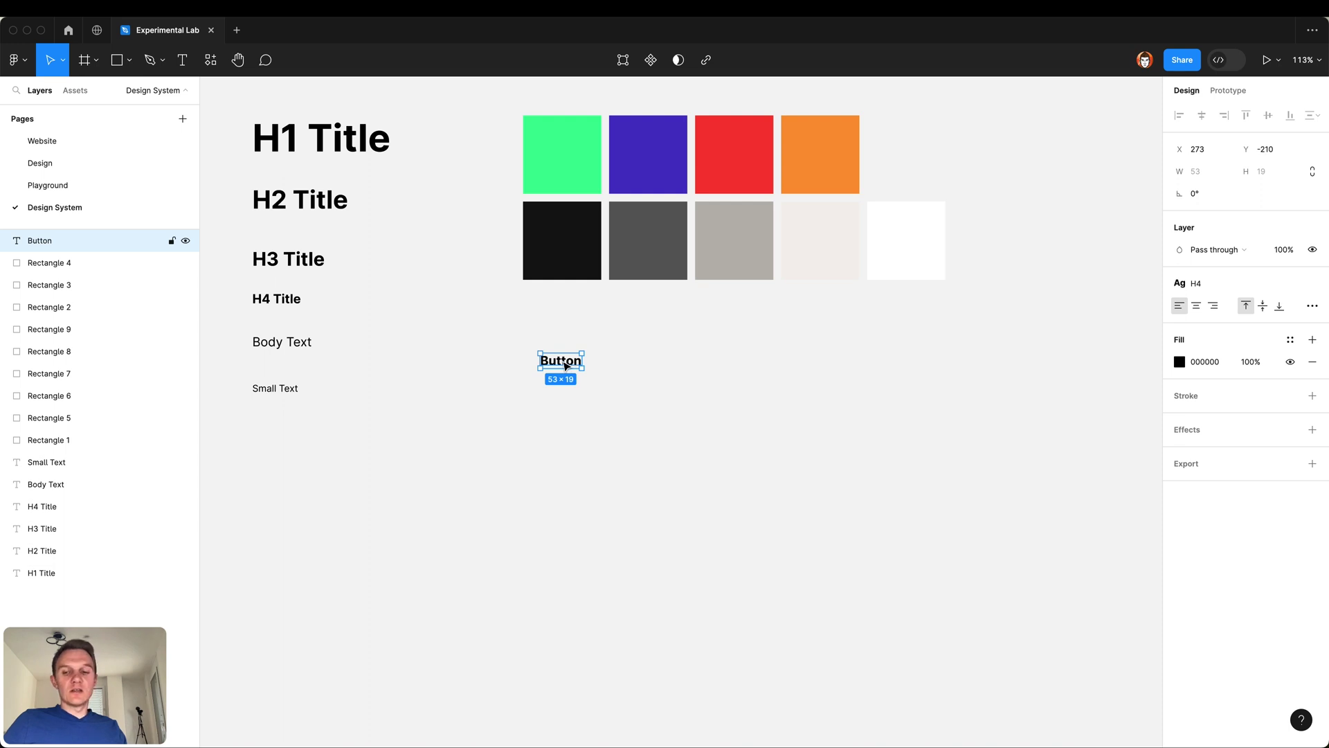
Step: Wrap the Button text in auto layout with horizontal padding 20 and vertical padding 8
{"action": "key", "text": "shift+a"}
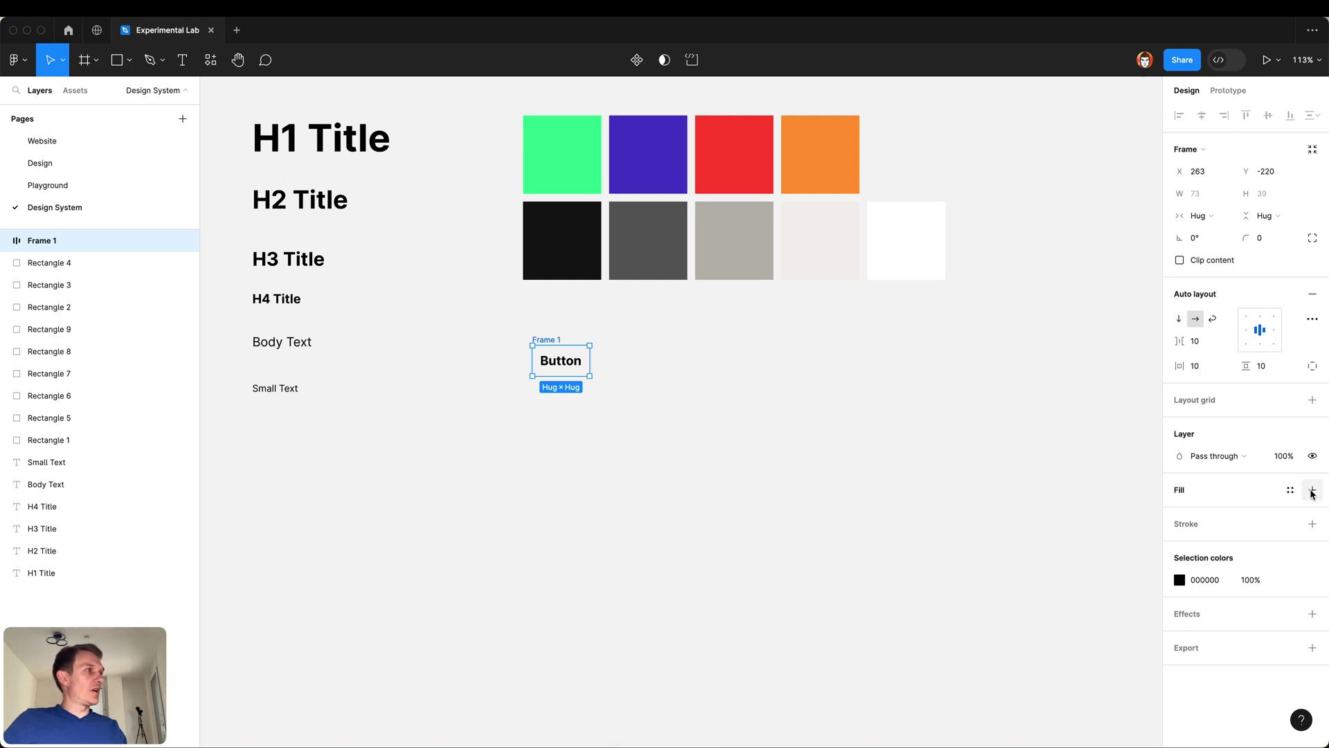
{"action": "left_click", "coordinate": [1200, 368]}
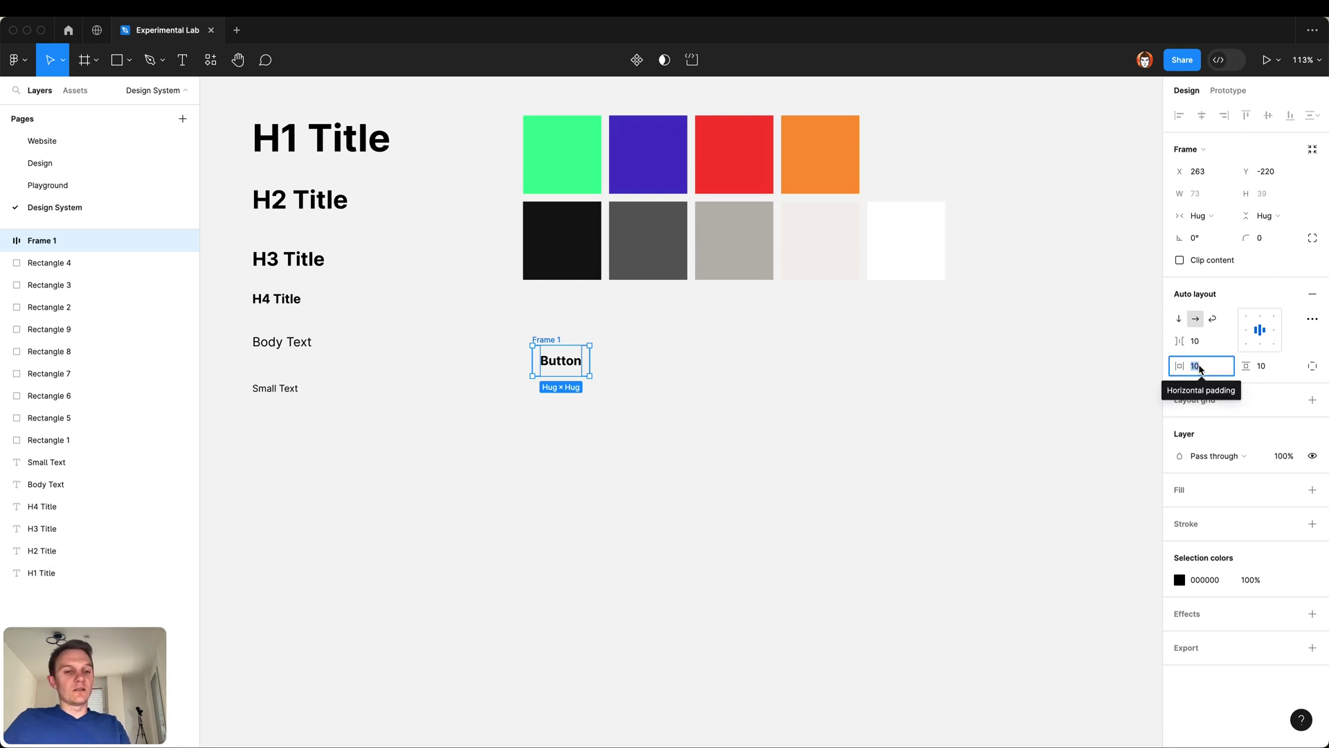
{"action": "type", "text": "20"}
{"action": "key", "text": "Return"}
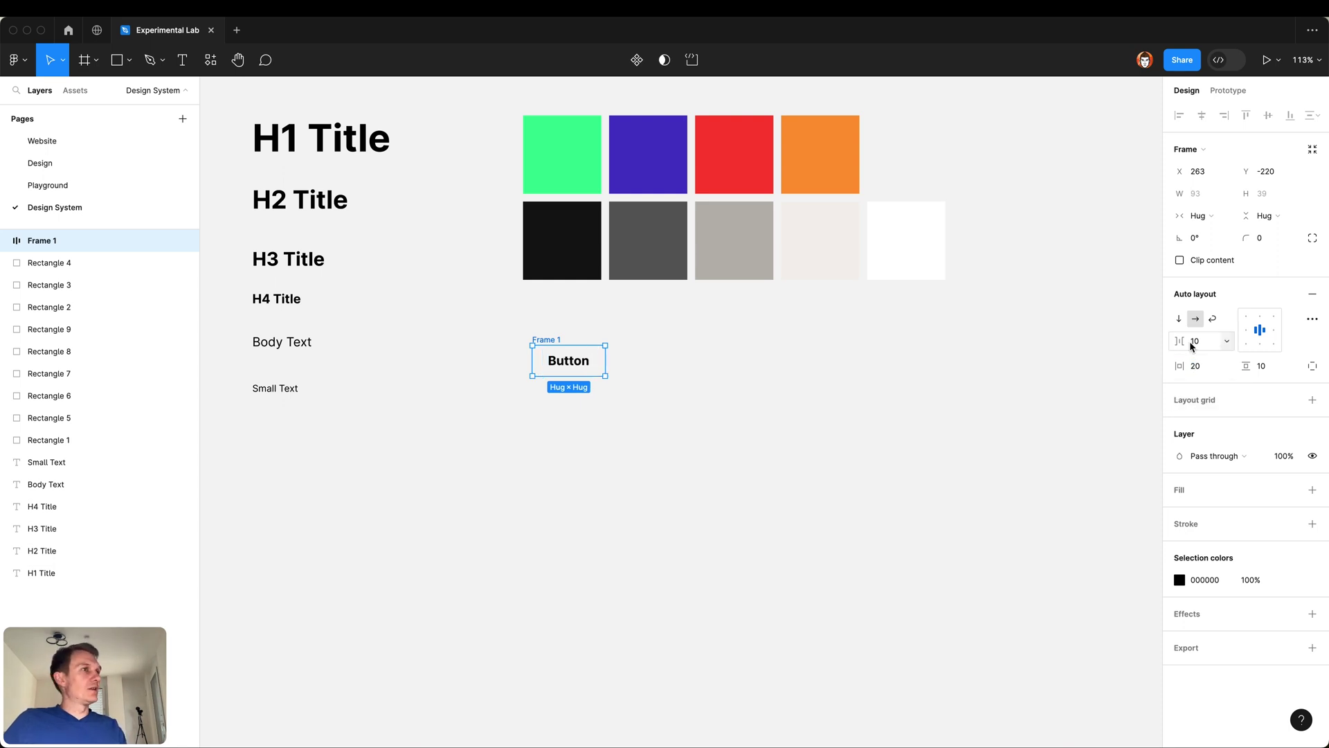
{"action": "left_click", "coordinate": [1270, 367]}
{"action": "type", "text": "8"}
{"action": "key", "text": "Return"}
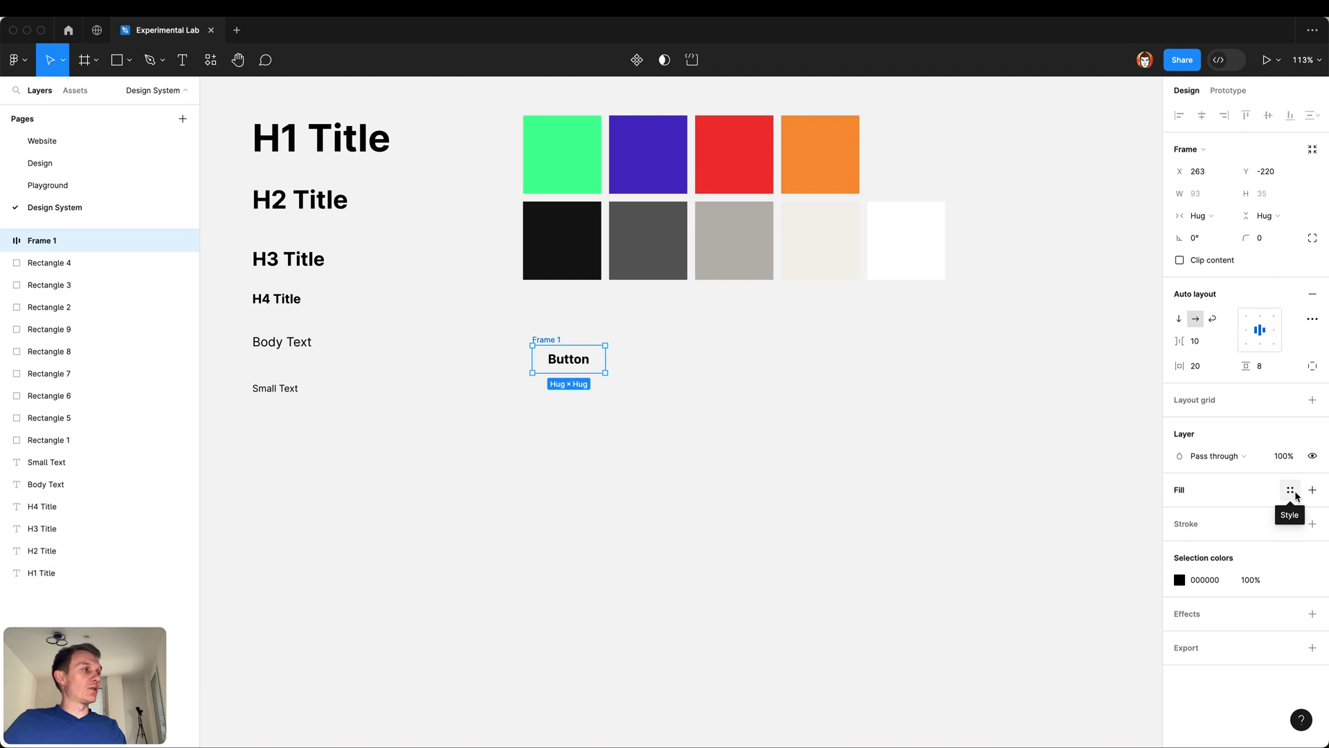
Step: Fill the button with the Teal colour style and nudge it slightly up and left
{"action": "left_click", "coordinate": [1294, 492]}
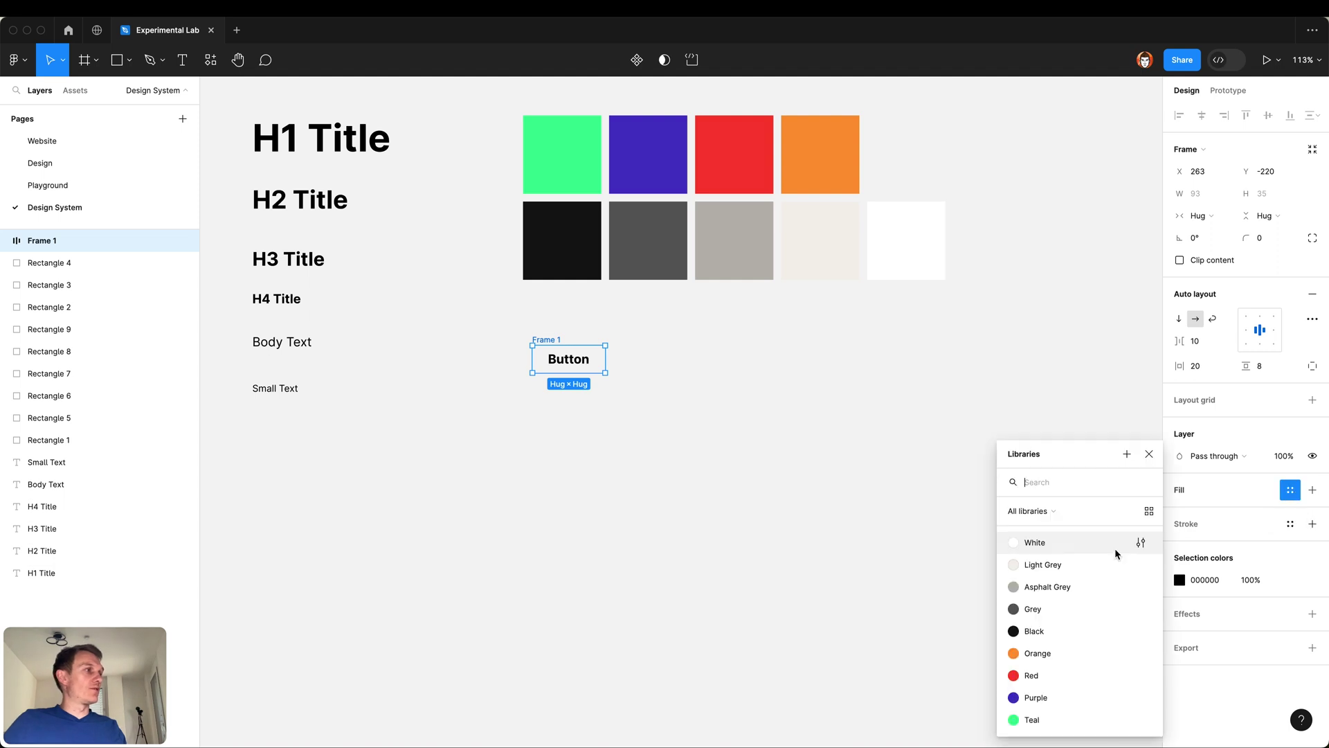
{"action": "left_click", "coordinate": [1080, 719]}
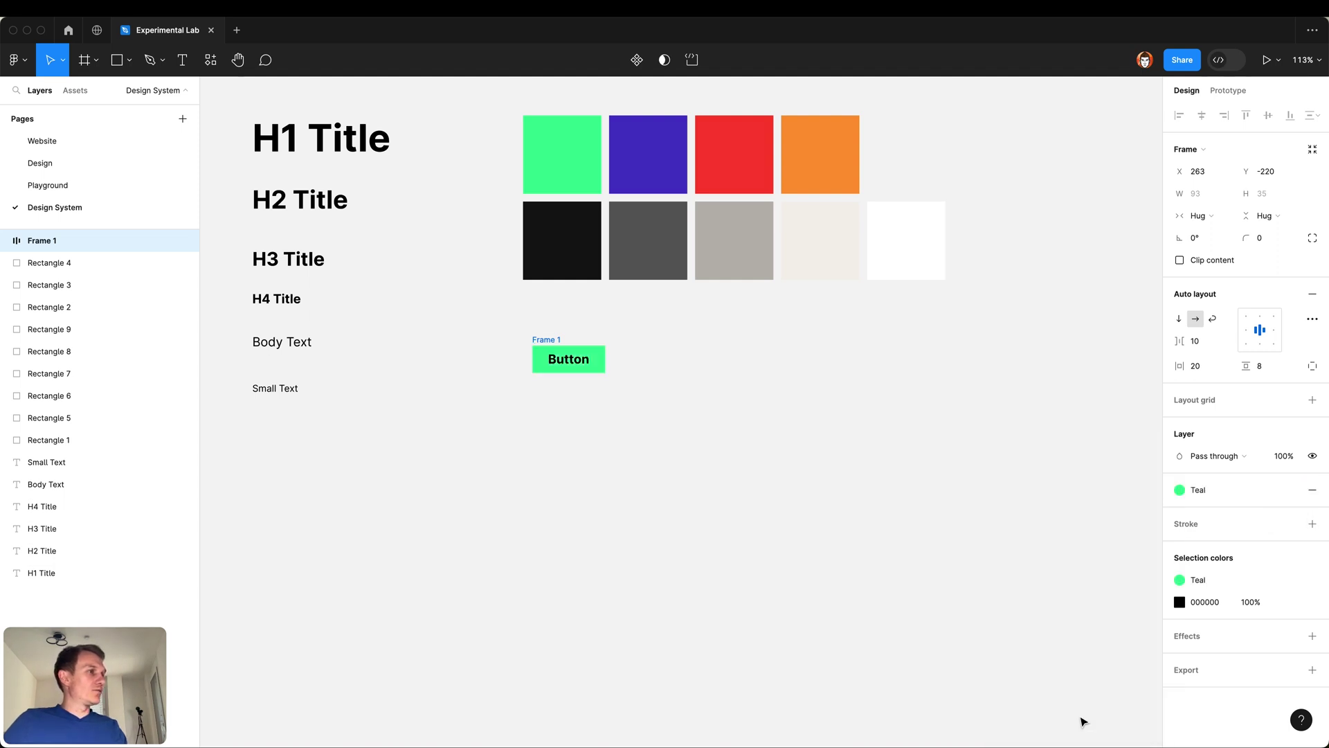
{"action": "left_click", "coordinate": [675, 344]}
{"action": "left_click_drag", "start_coordinate": [569, 359], "coordinate": [559, 349]}
Step: Give the button a corner radius of 40
{"action": "left_click", "coordinate": [1269, 238]}
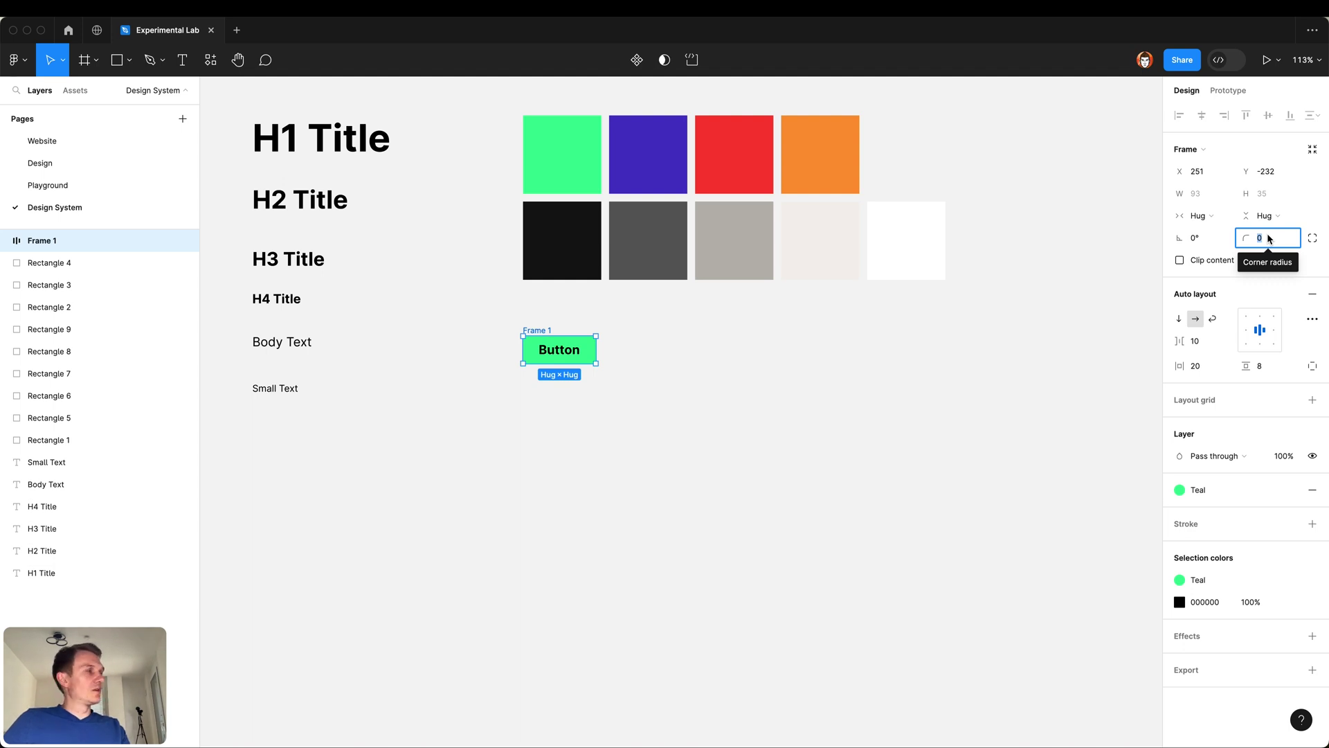
{"action": "type", "text": "40"}
{"action": "key", "text": "Return"}
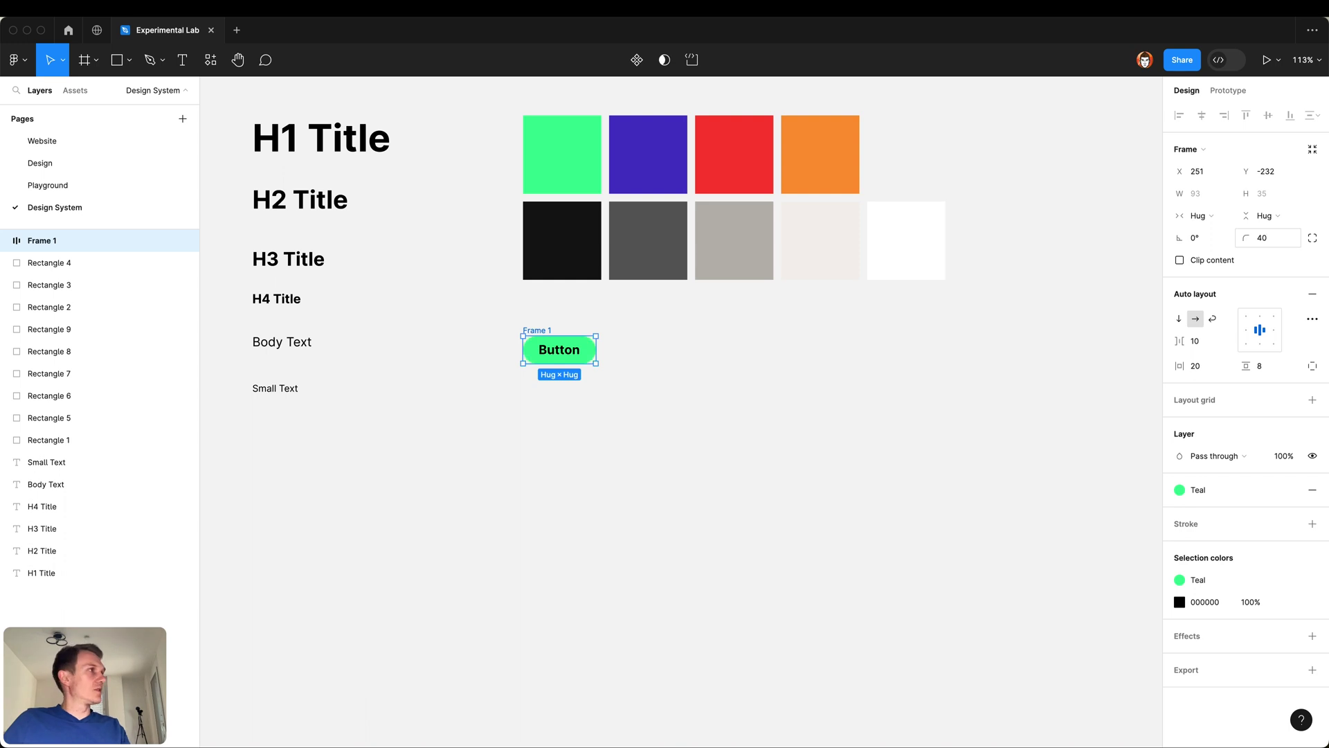
{"action": "left_click", "coordinate": [676, 409]}
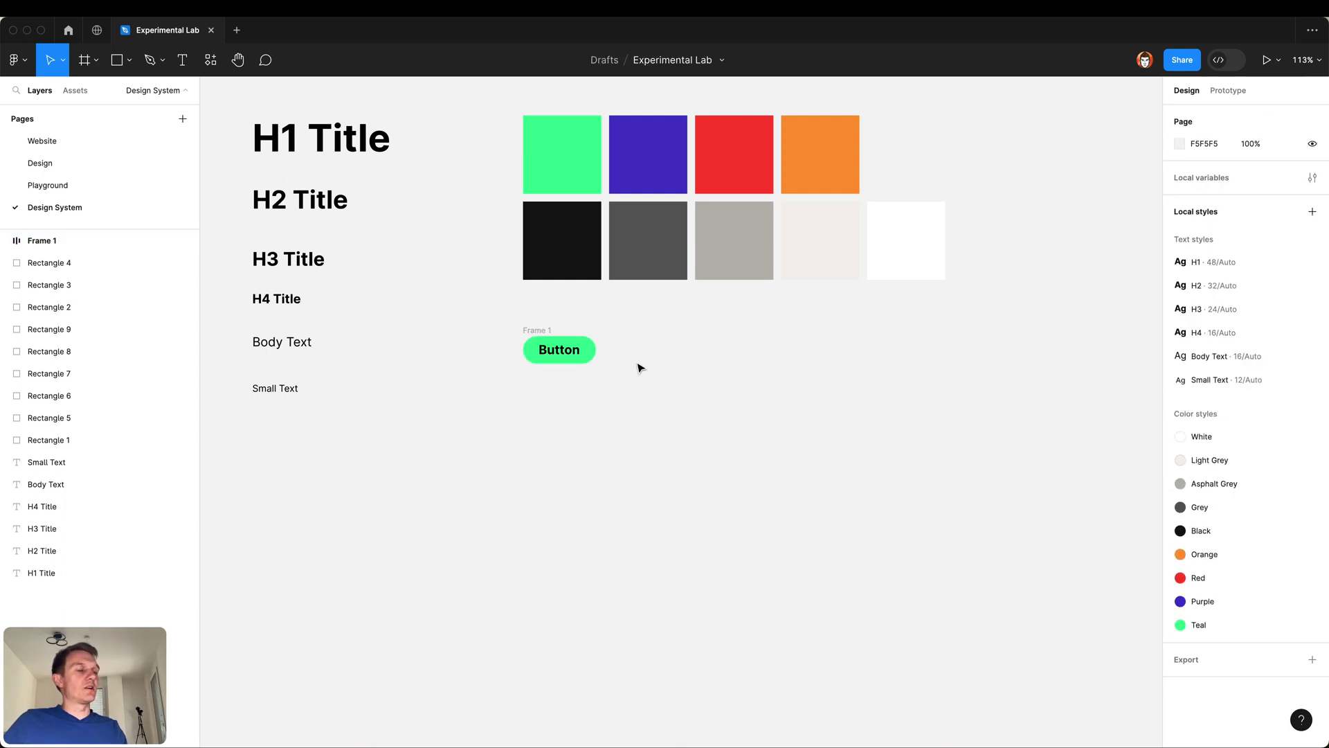
Step: Stretch the button to a fixed 220 width with its label centred
{"action": "left_click", "coordinate": [549, 332]}
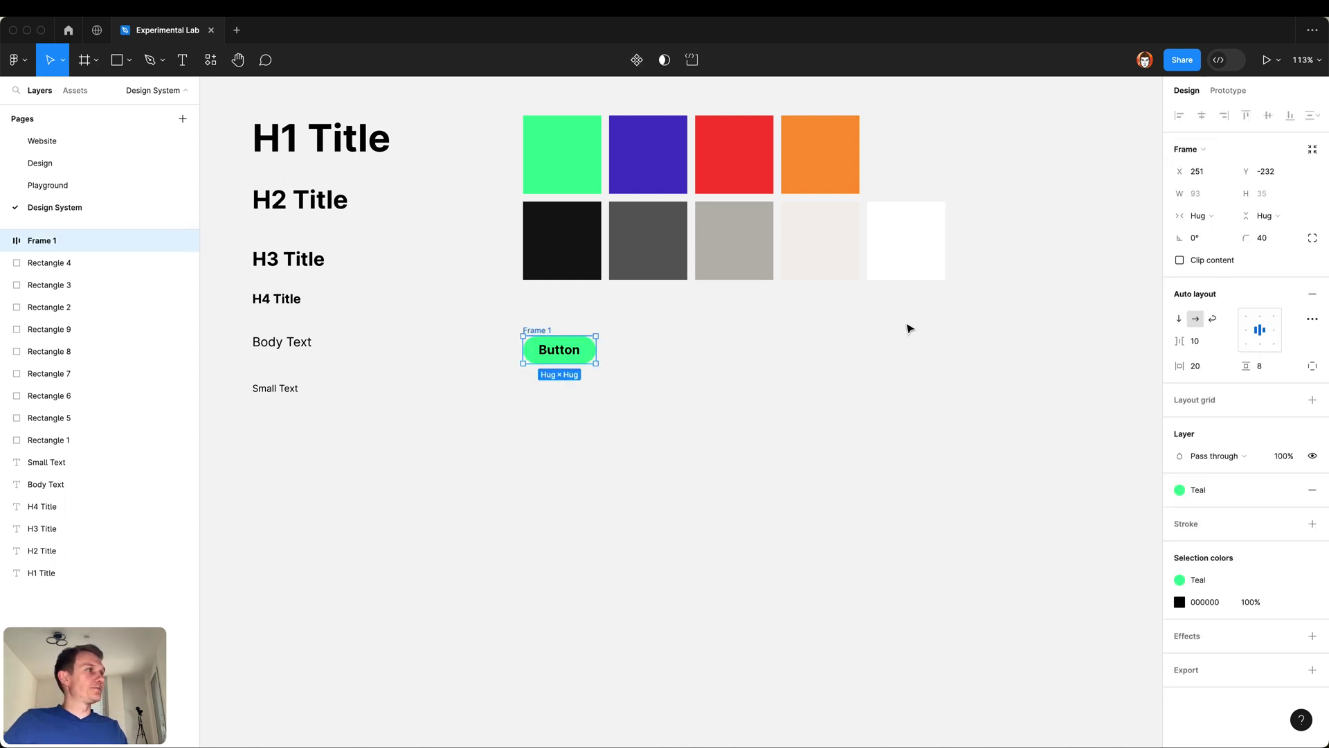
{"action": "left_click", "coordinate": [614, 341]}
{"action": "left_click", "coordinate": [547, 333]}
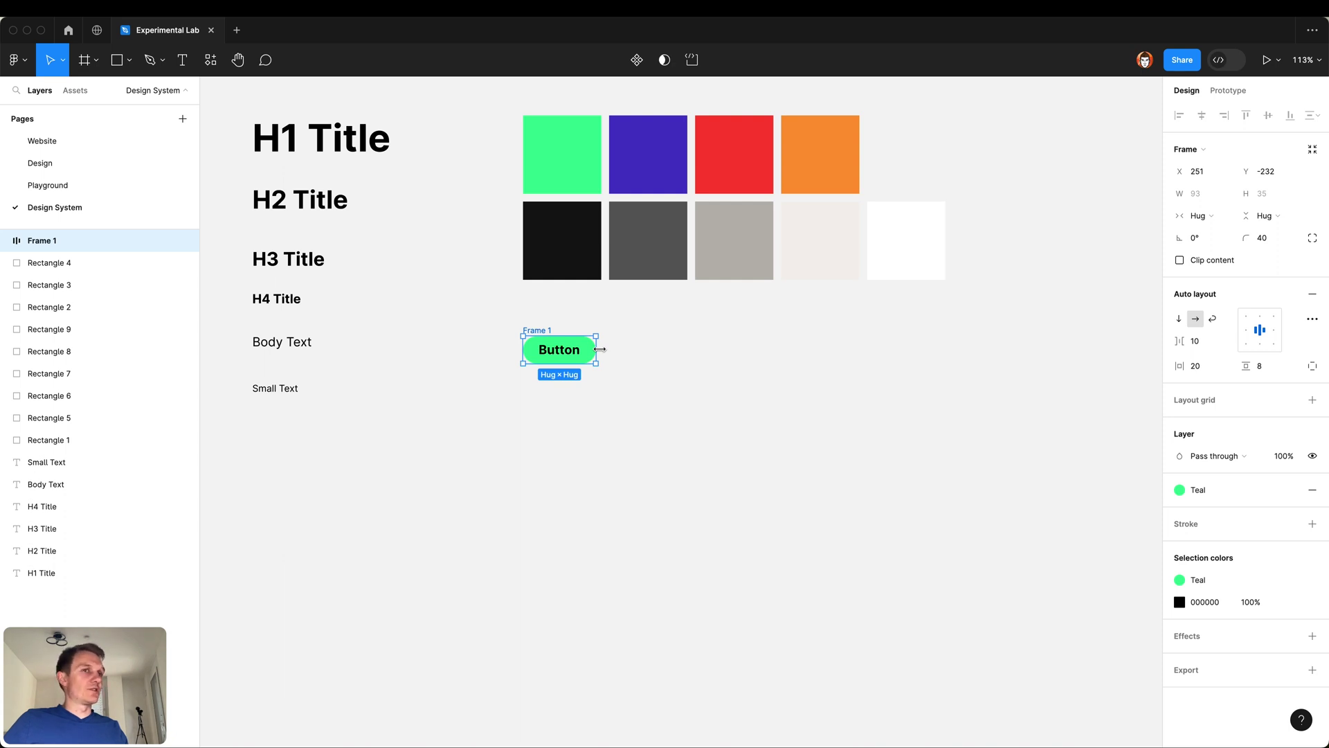
{"action": "left_click_drag", "start_coordinate": [600, 348], "coordinate": [694, 338]}
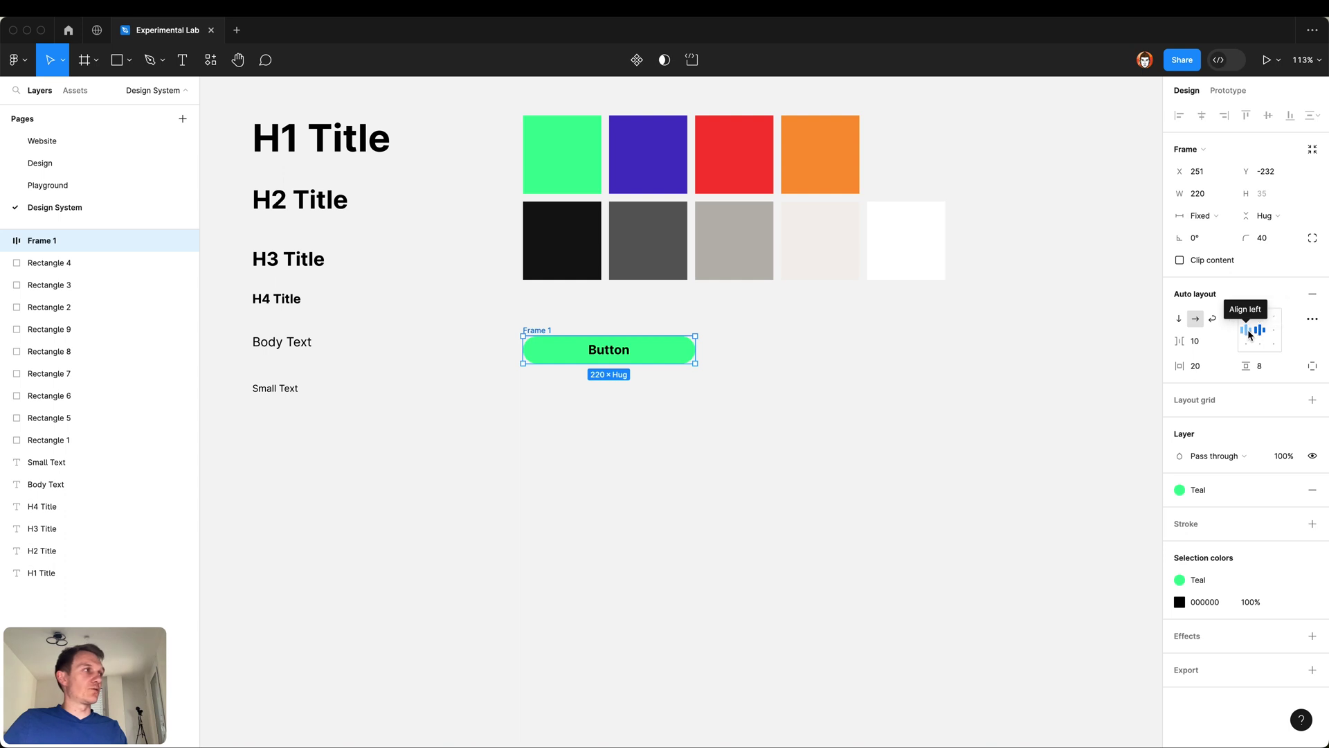
{"action": "left_click", "coordinate": [1249, 333]}
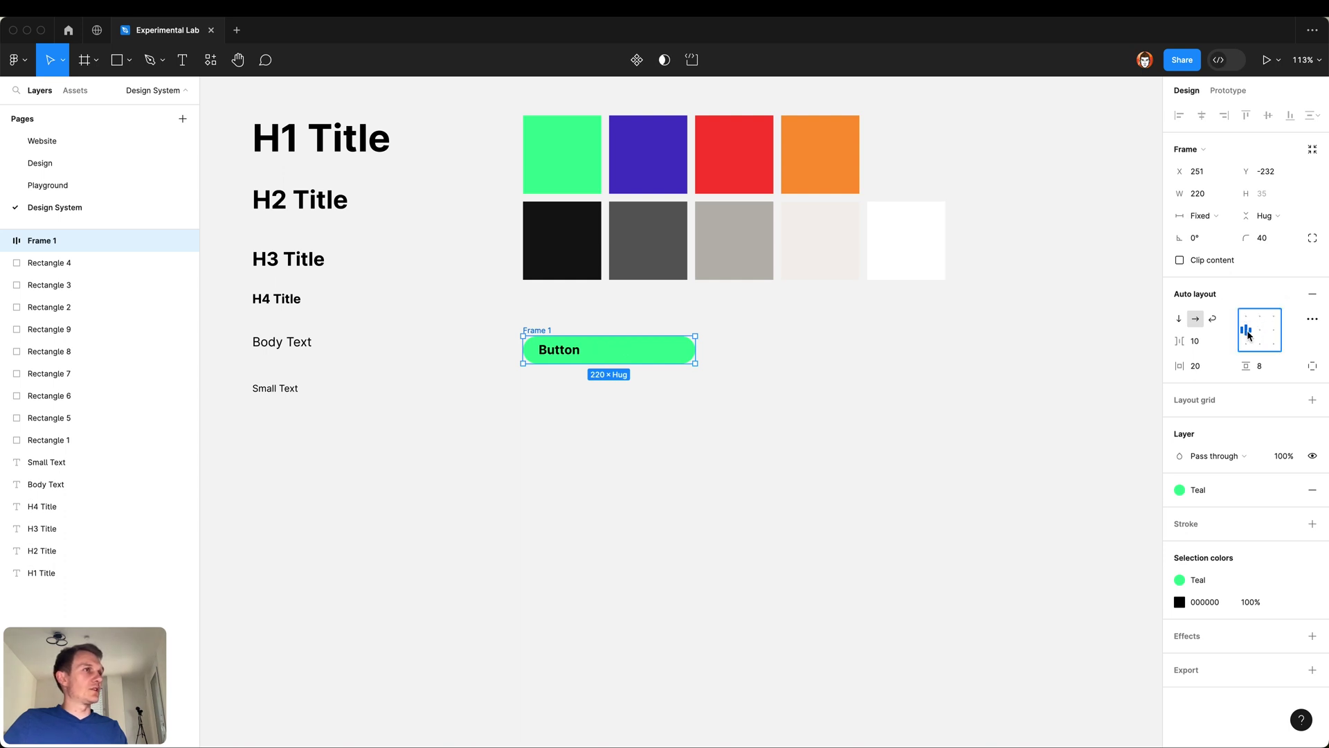
{"action": "left_click", "coordinate": [1259, 332]}
{"action": "left_click", "coordinate": [793, 366]}
{"action": "left_click", "coordinate": [537, 330]}
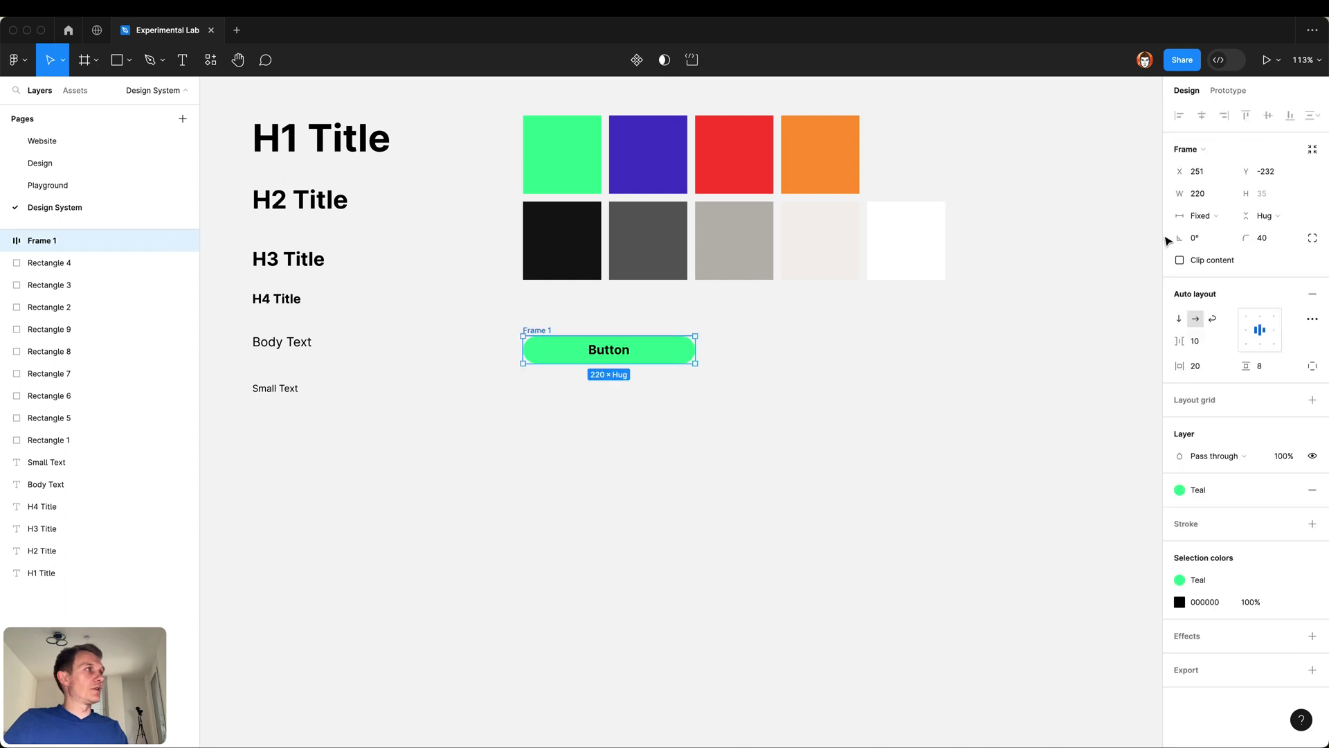
Step: Set the teal button's width resizing to Hug contents
{"action": "left_click", "coordinate": [1205, 215]}
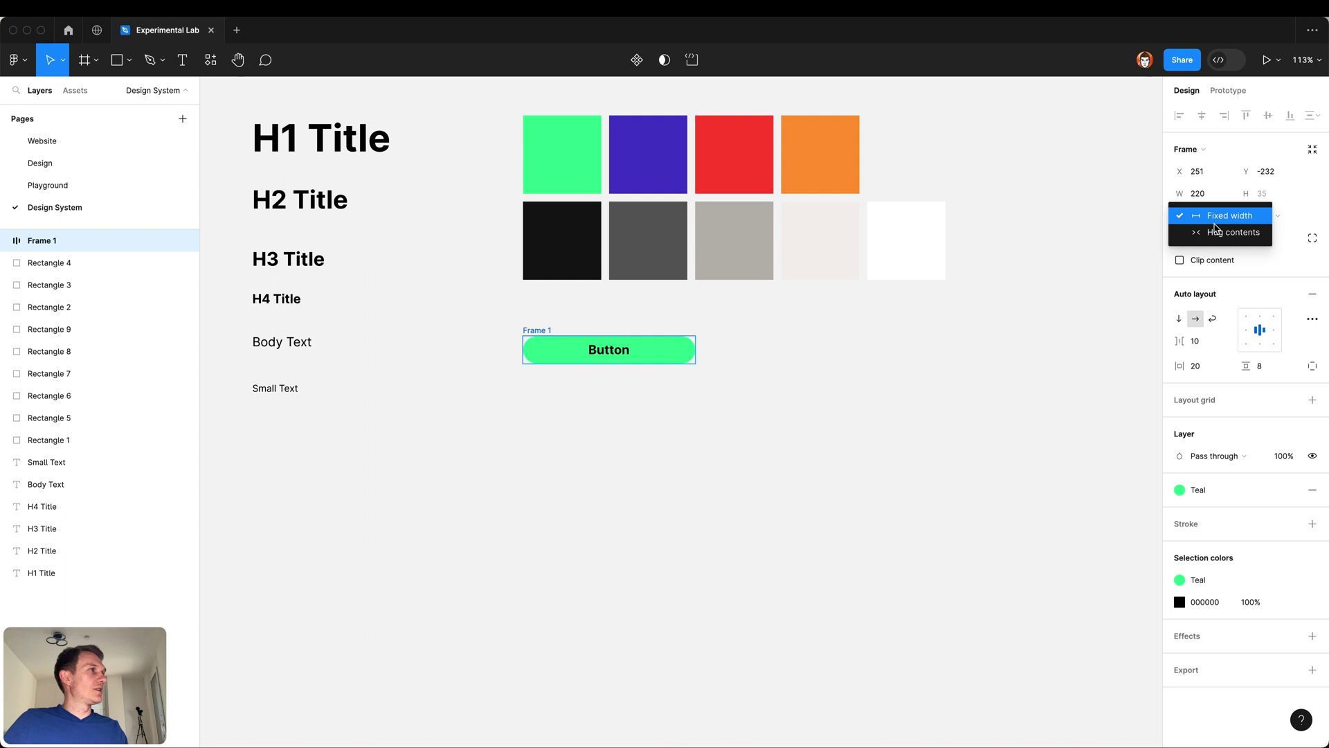
{"action": "left_click", "coordinate": [1222, 233]}
{"action": "left_click", "coordinate": [722, 385]}
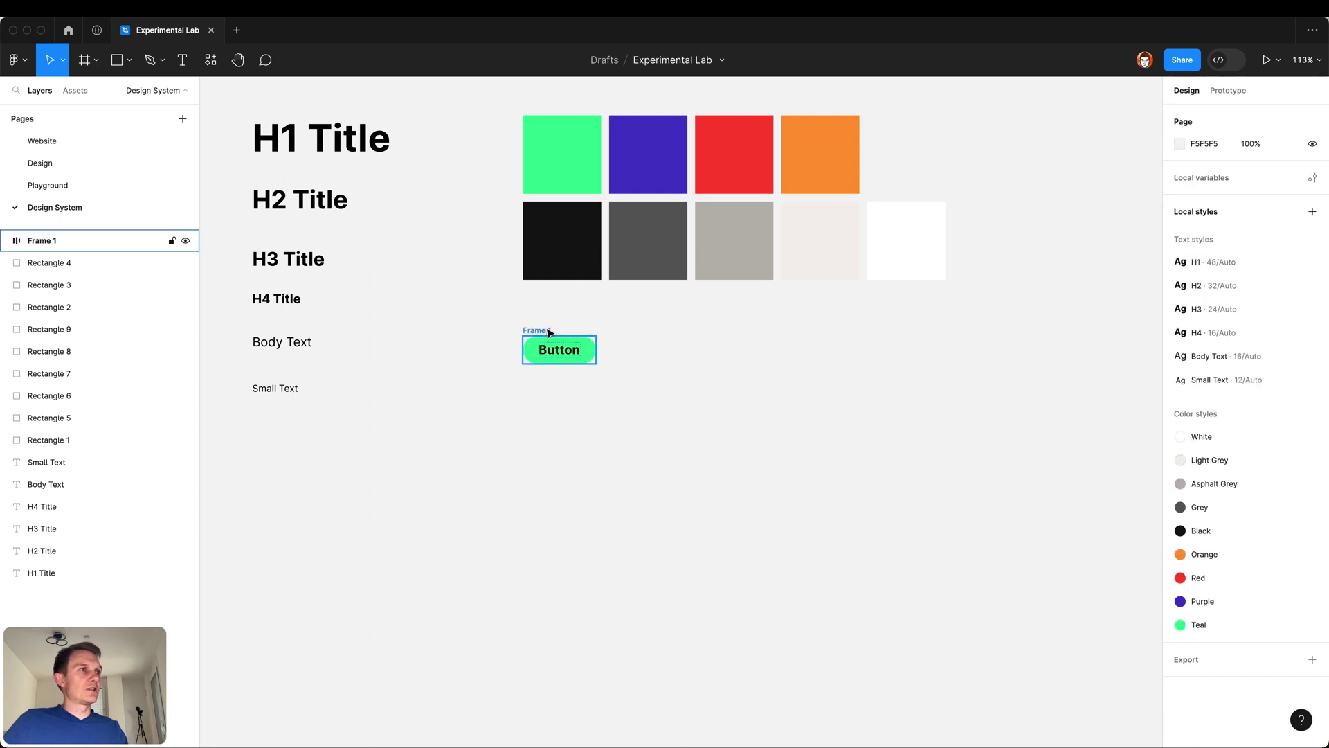
Step: Rename the button frame layer to button_primary
{"action": "double_click", "coordinate": [44, 242]}
{"action": "type", "text": "button_primary"}
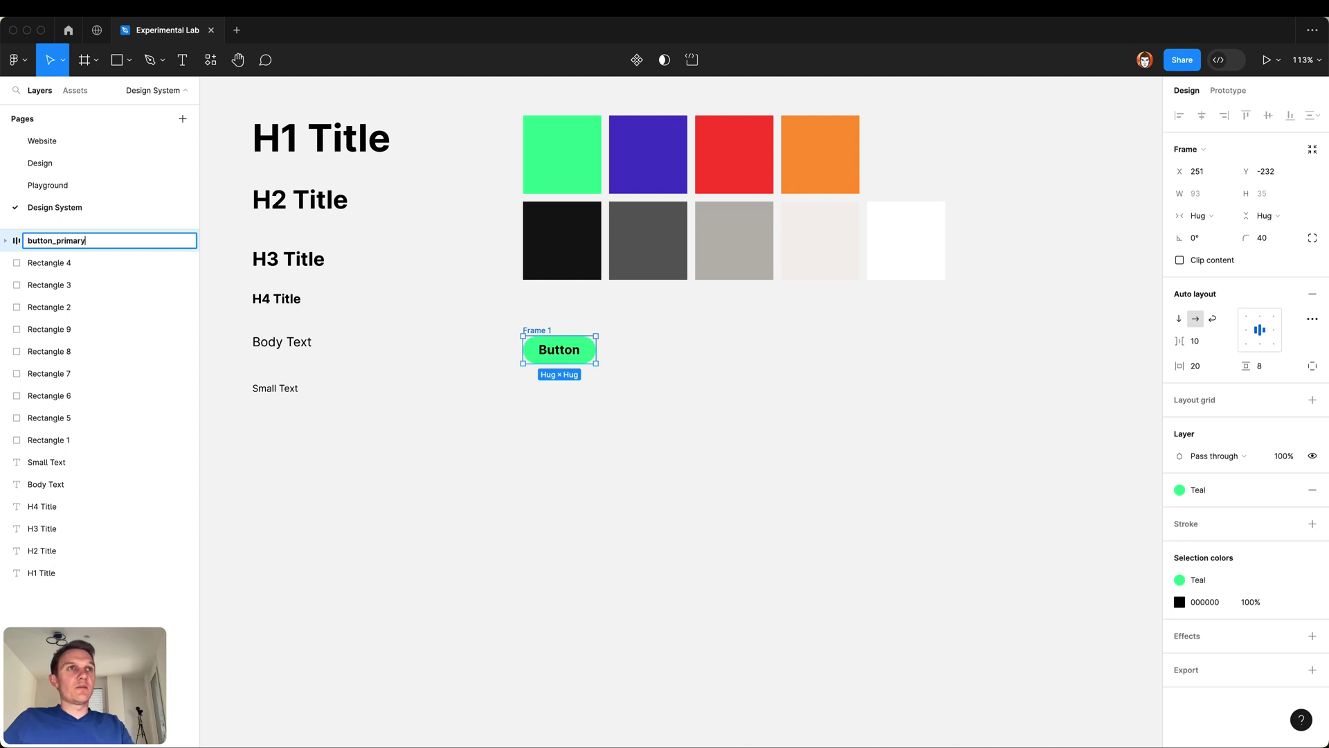
{"action": "key", "text": "Return"}
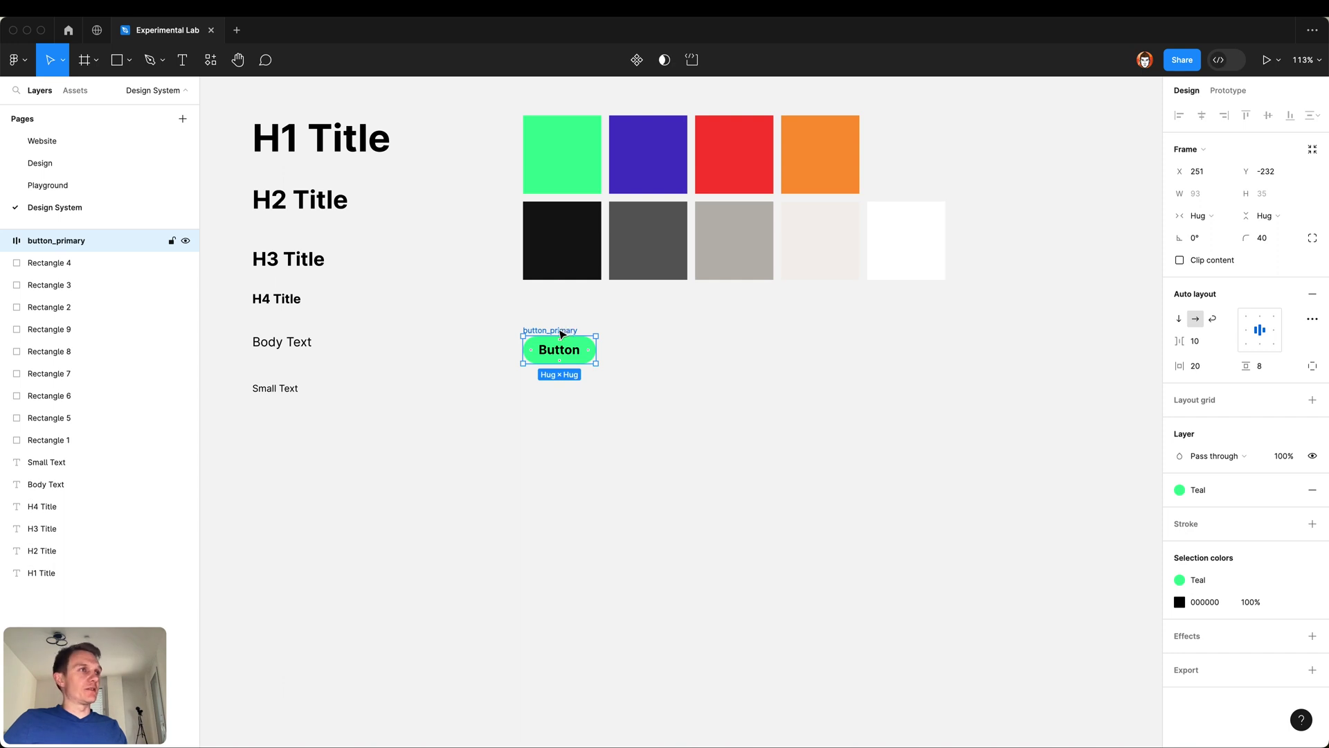
Step: Alt-drag a copy of button_primary below it and rename the copy button_secondary
{"action": "left_click_drag", "start_coordinate": [563, 334], "coordinate": [563, 385]}
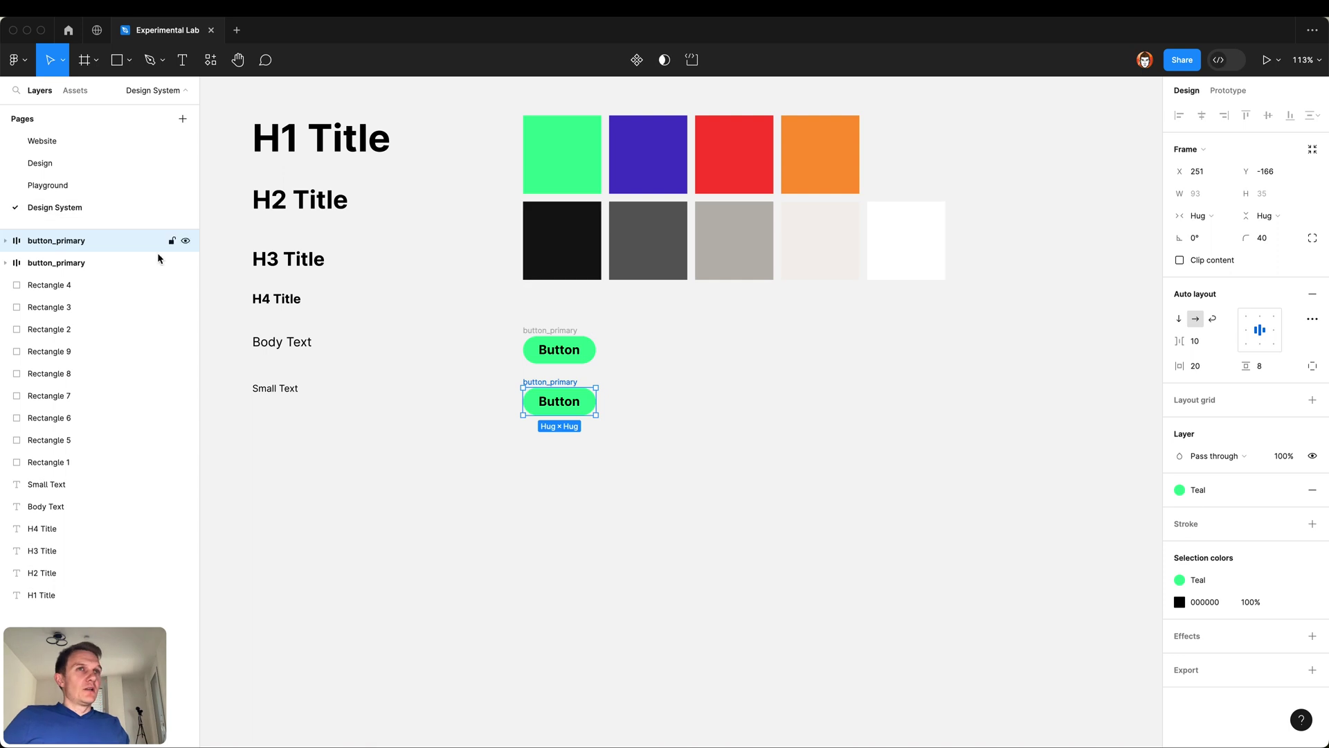
{"action": "double_click", "coordinate": [90, 241]}
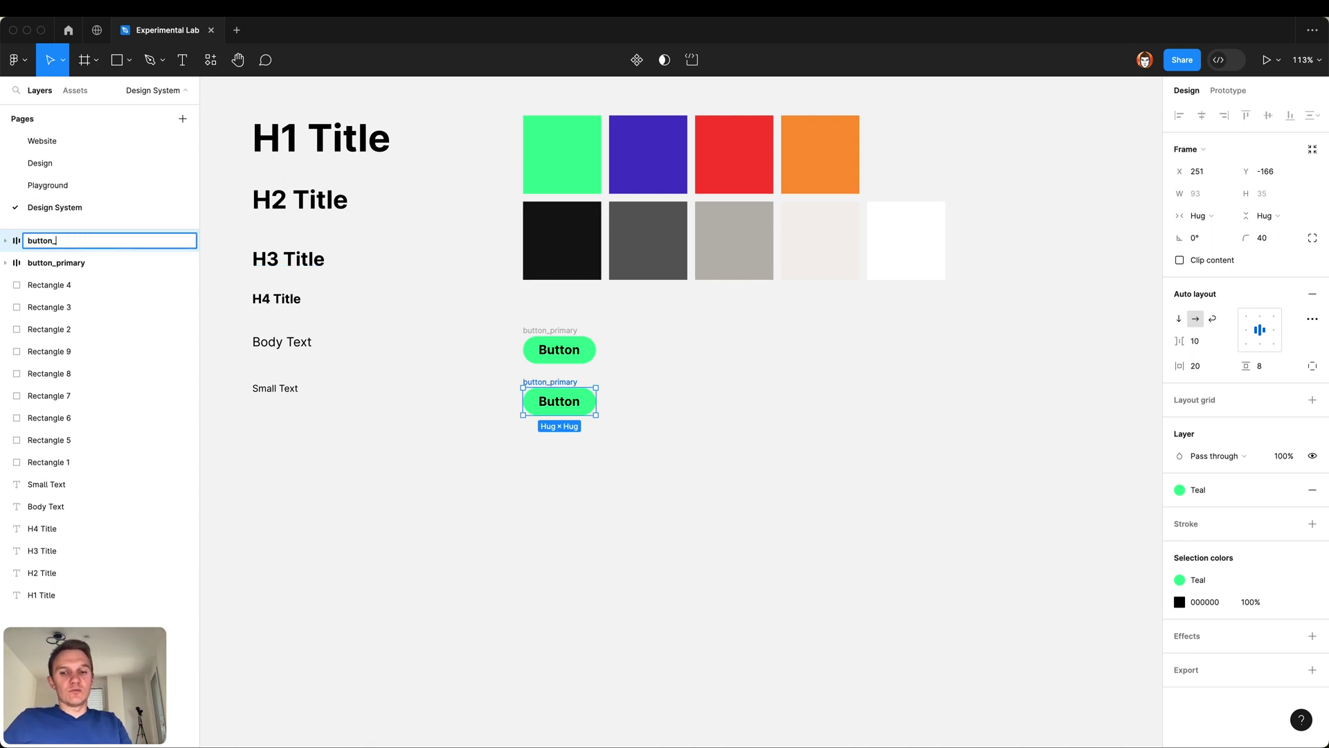
{"action": "type", "text": "secondary"}
{"action": "key", "text": "Return"}
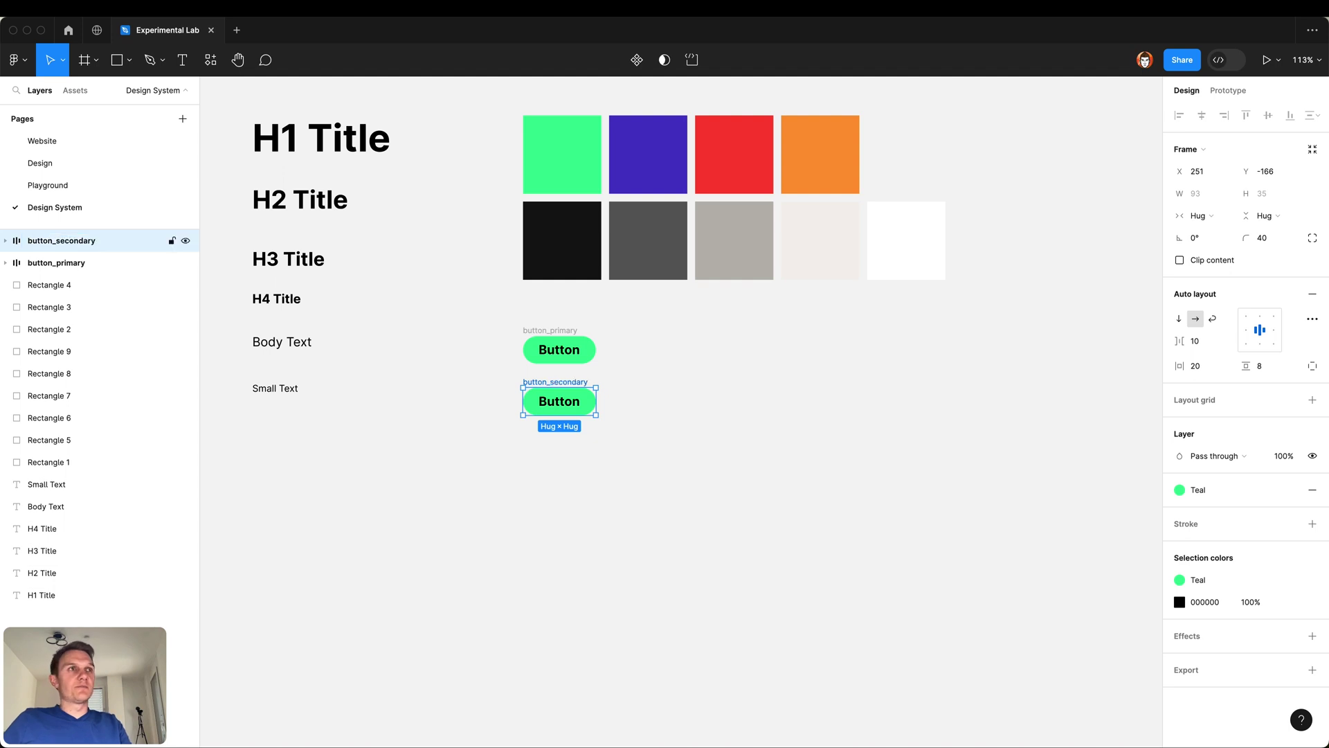
{"action": "left_click", "coordinate": [776, 364]}
{"action": "left_click", "coordinate": [570, 389]}
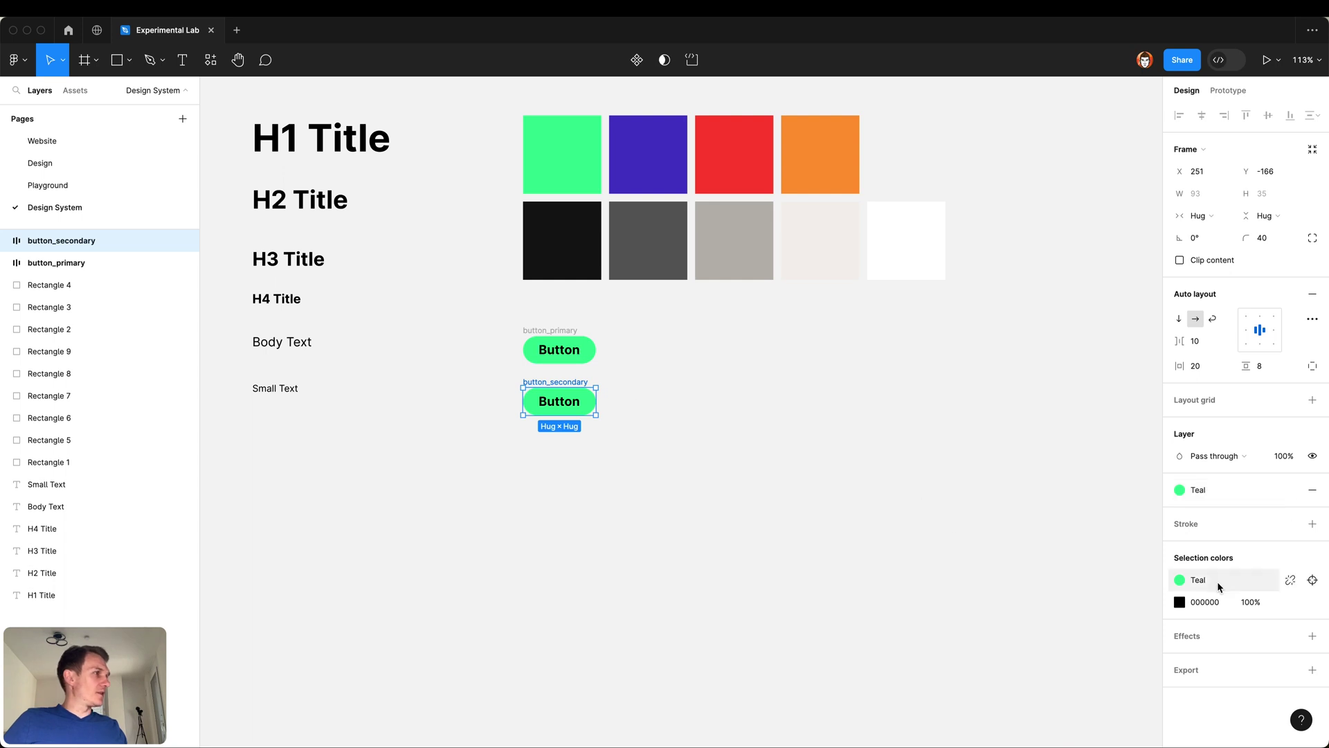
Step: Apply the Black colour style to the labels of both buttons
{"action": "left_click", "coordinate": [1286, 603]}
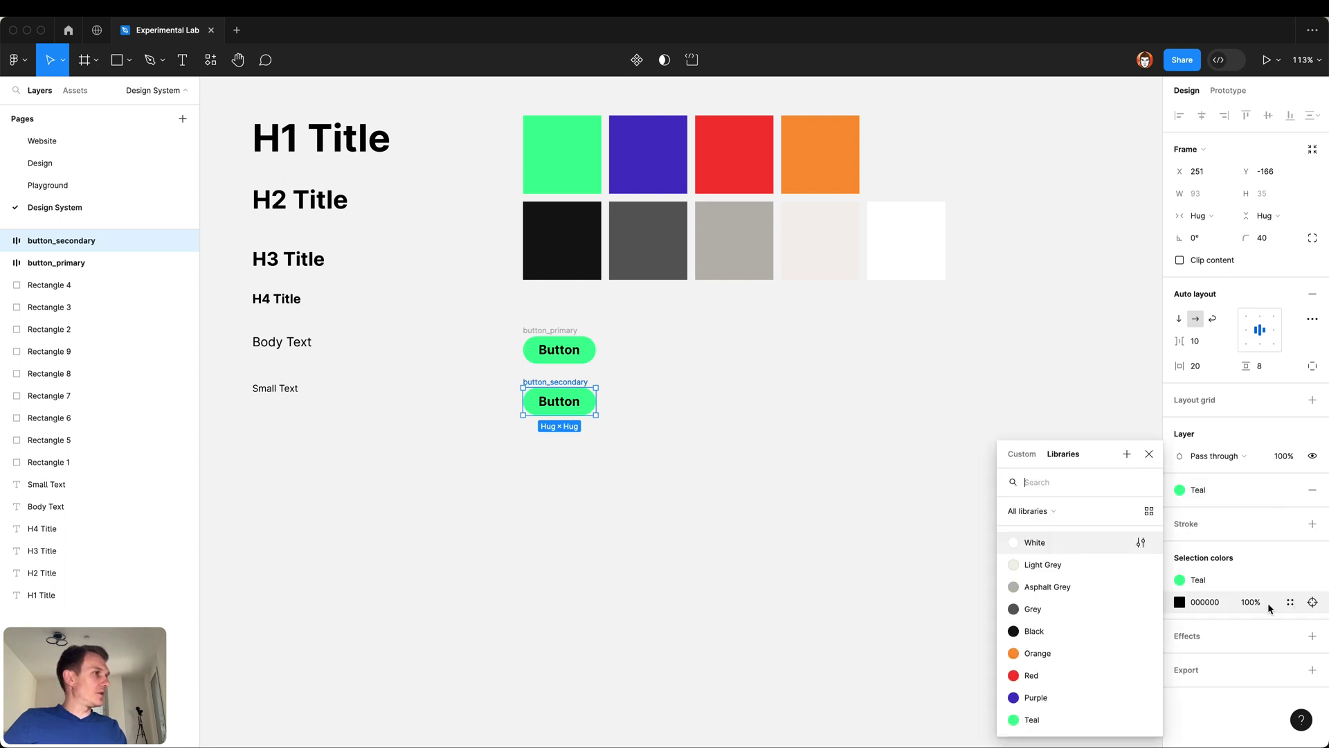
{"action": "left_click", "coordinate": [1083, 631]}
{"action": "left_click", "coordinate": [560, 349]}
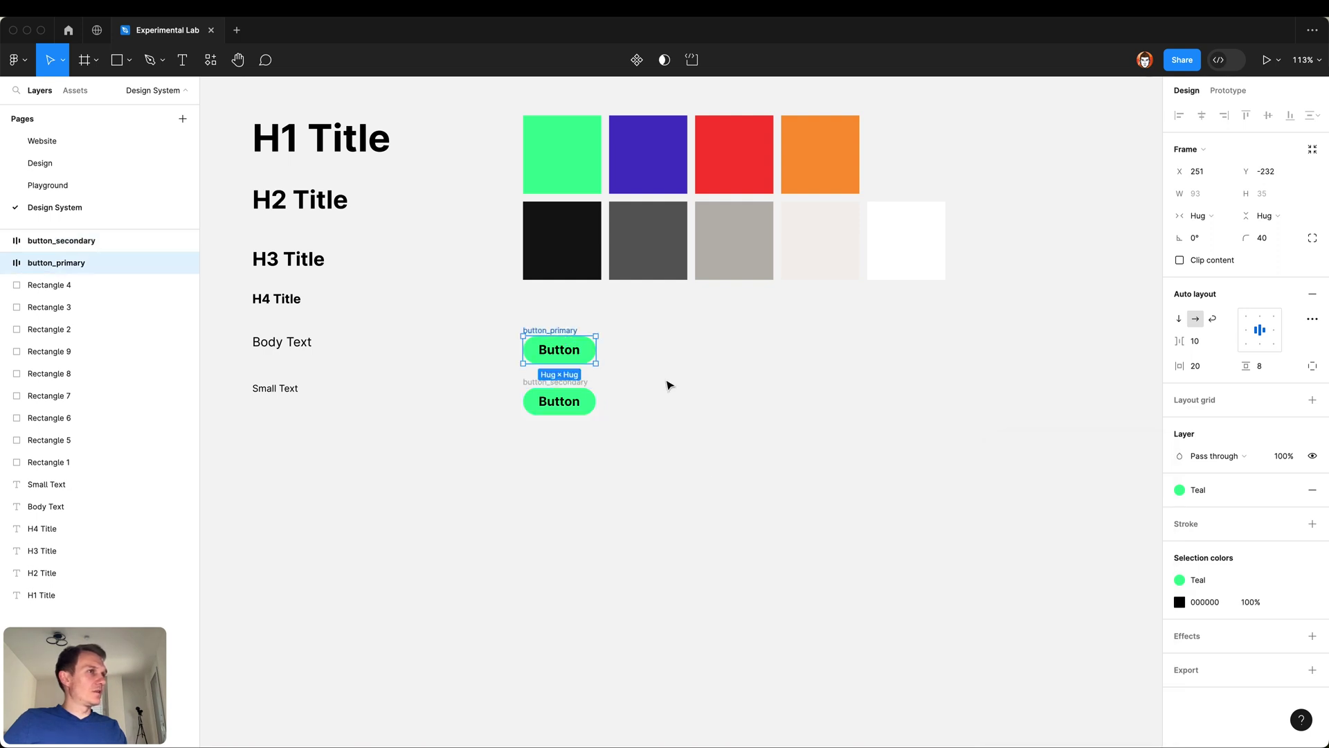
{"action": "left_click", "coordinate": [1286, 603]}
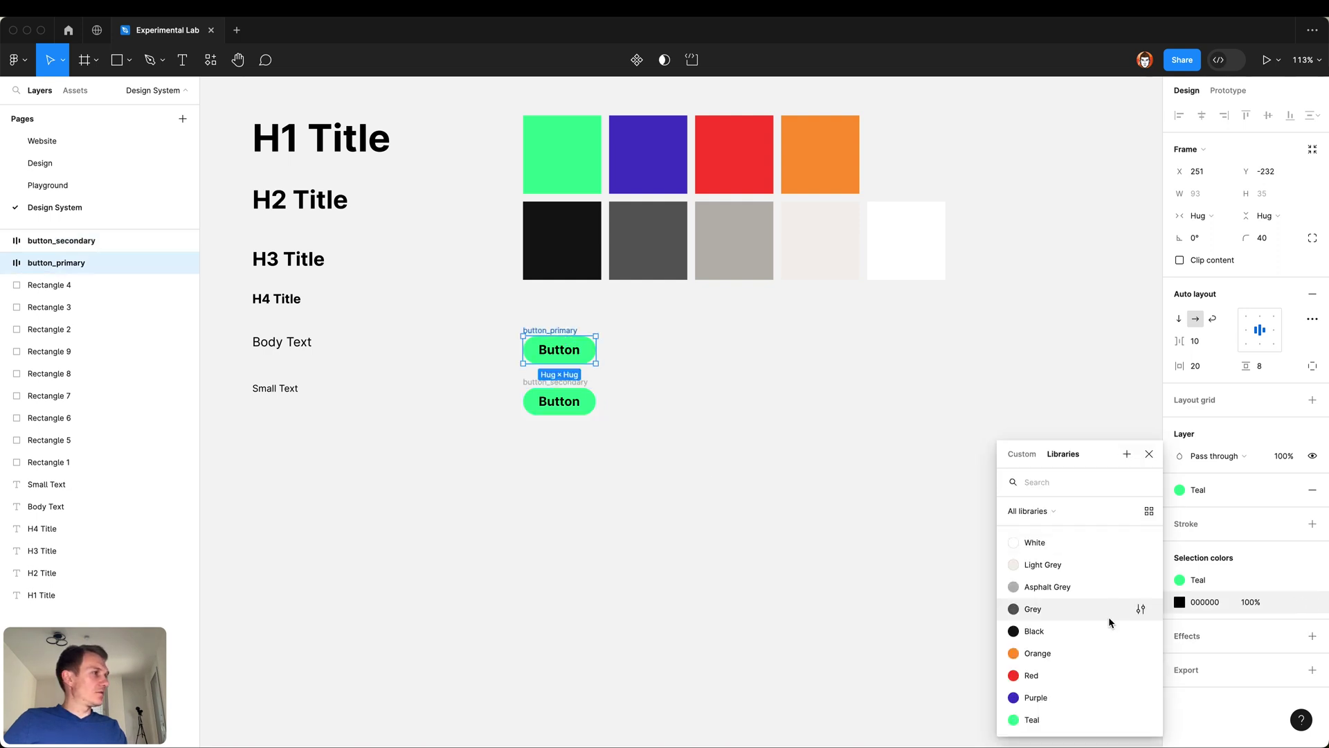
{"action": "left_click", "coordinate": [1070, 631]}
{"action": "left_click", "coordinate": [653, 430]}
Step: Give button_secondary the Purple fill style and a White label
{"action": "left_click", "coordinate": [559, 401]}
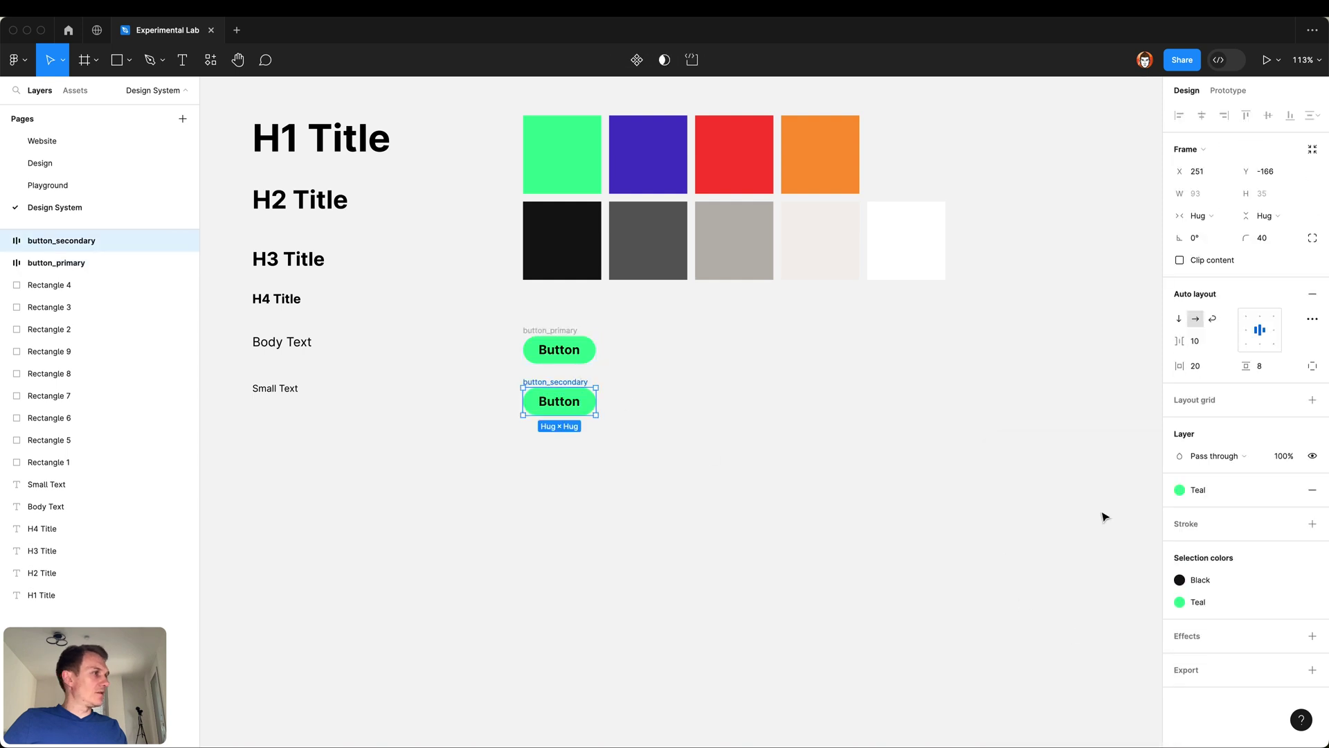
{"action": "left_click", "coordinate": [1214, 489]}
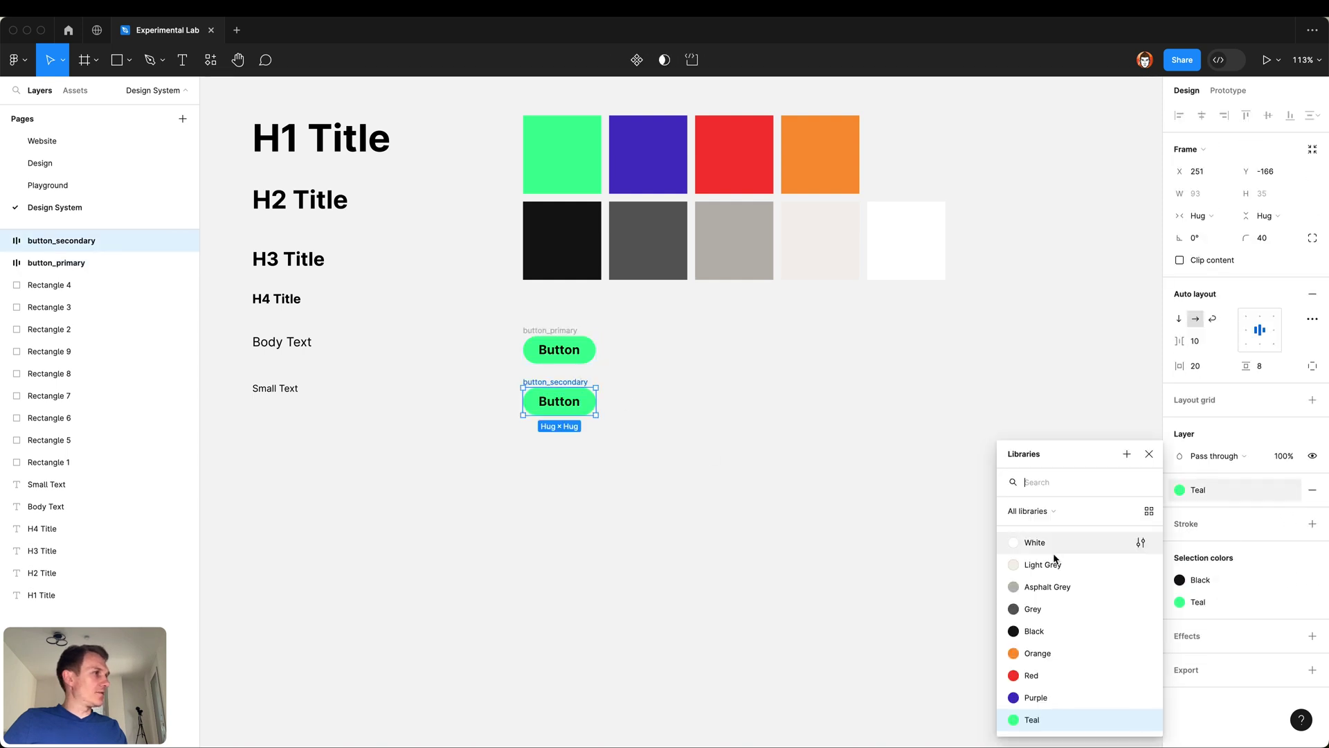
{"action": "left_click", "coordinate": [1077, 698]}
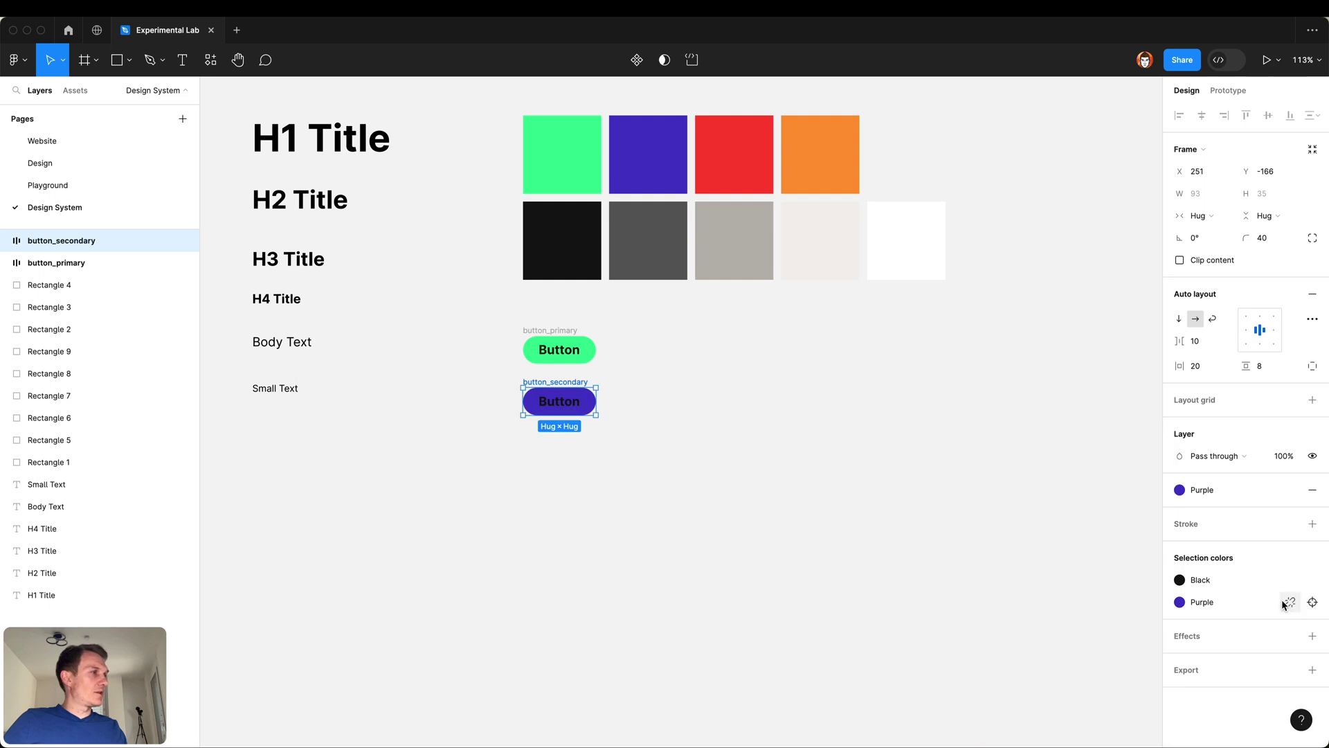
{"action": "left_click", "coordinate": [1212, 587]}
{"action": "left_click", "coordinate": [1051, 550]}
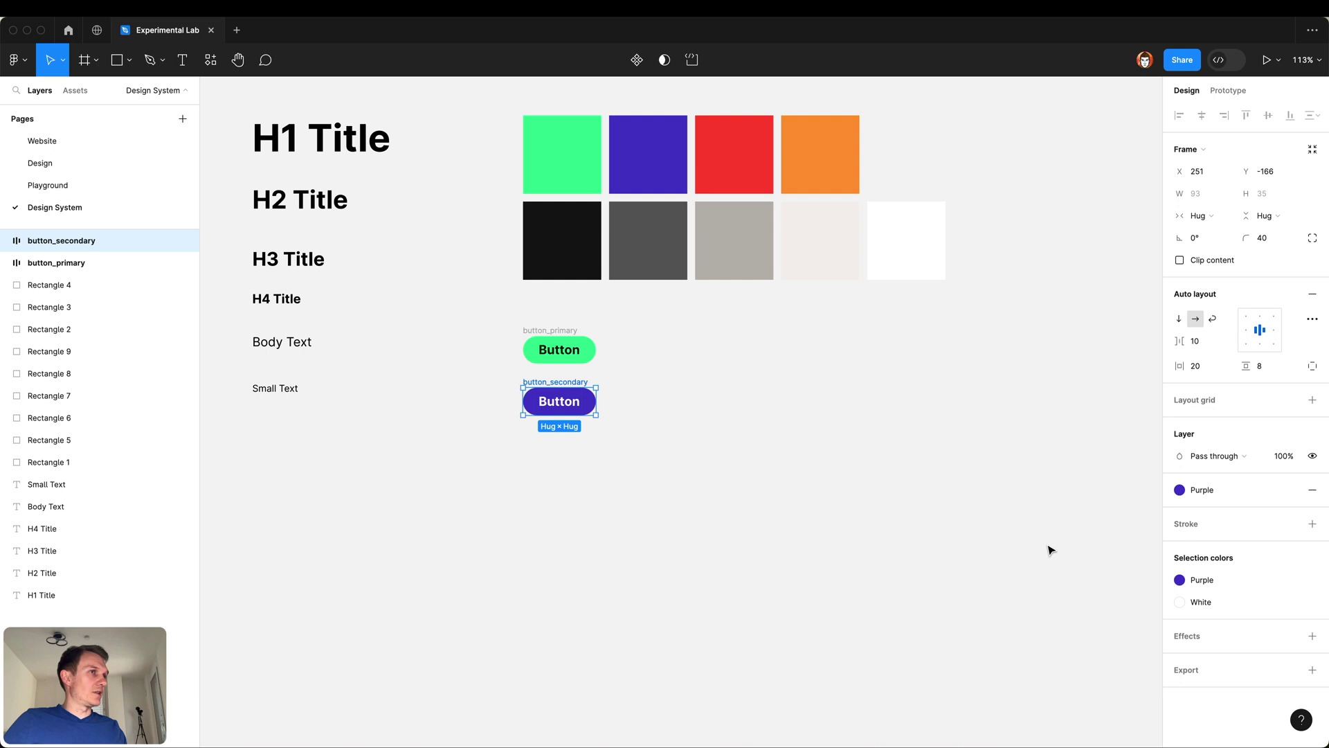
{"action": "left_click", "coordinate": [700, 442]}
{"action": "scroll", "coordinate": [676, 409], "scroll_direction": "up", "scroll_amount": 4}
{"action": "scroll", "coordinate": [677, 409], "scroll_direction": "down", "scroll_amount": 4}
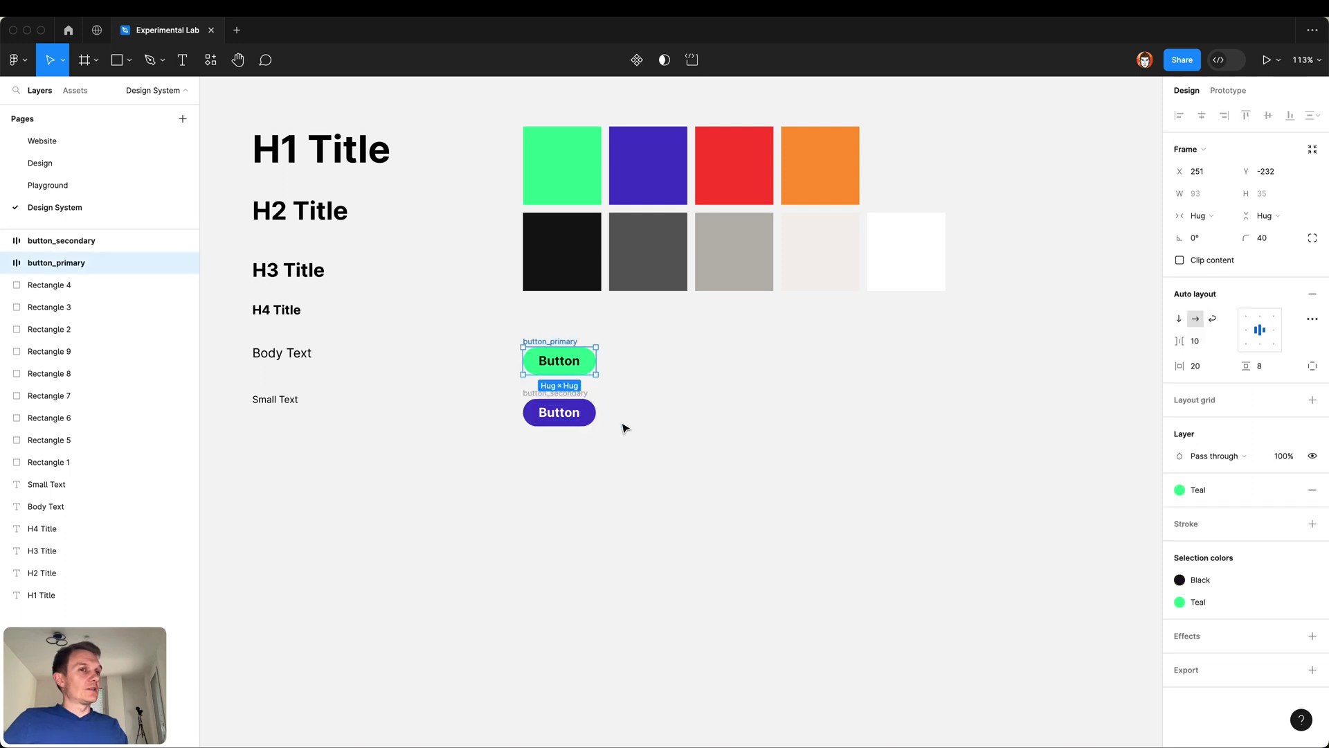
Step: Make button_primary a component with Create component from the right-click menu
{"action": "key", "text": "Tab"}
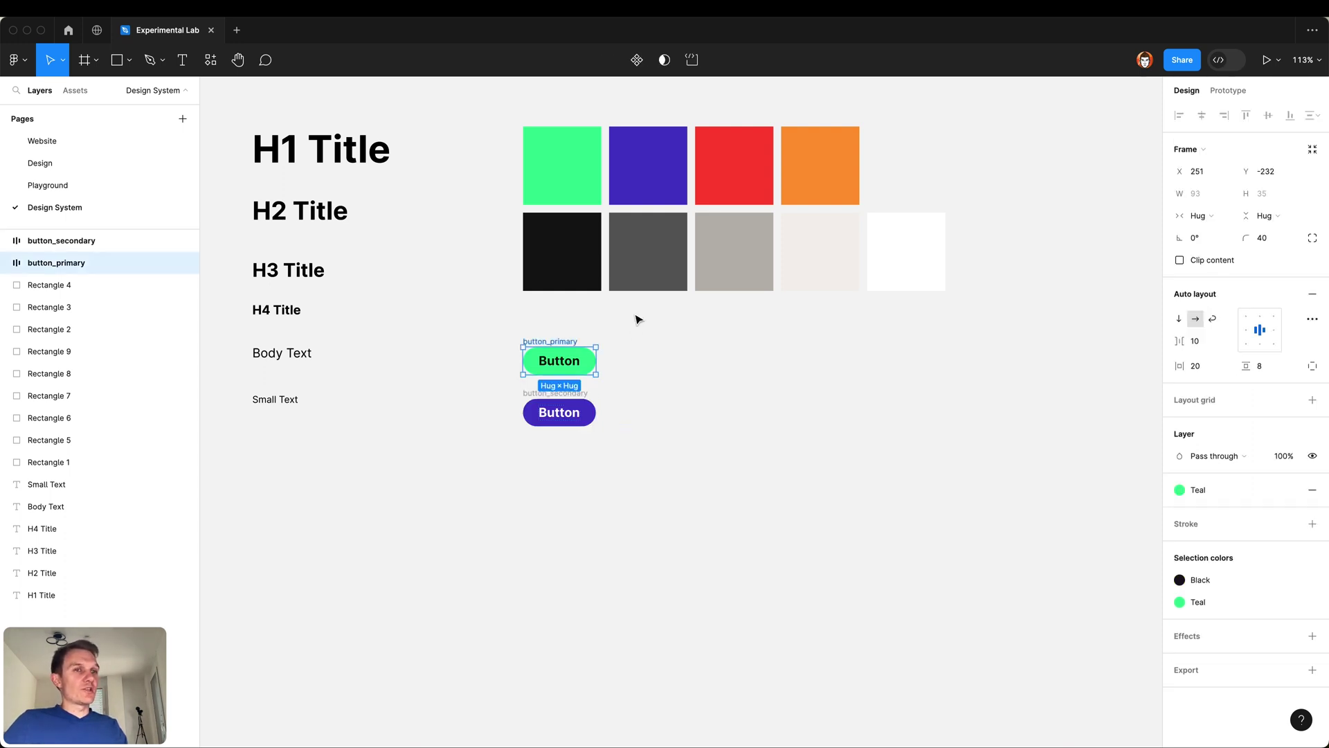
{"action": "right_click", "coordinate": [566, 344]}
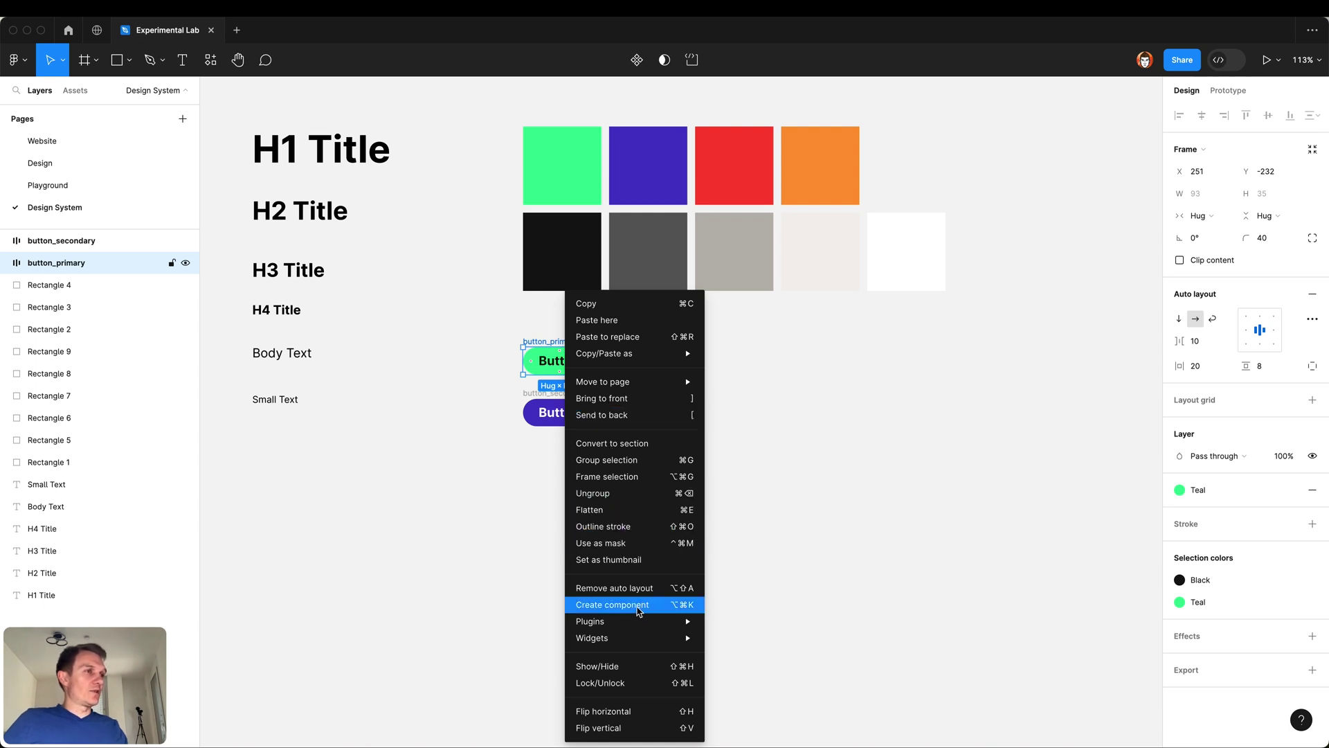
{"action": "left_click", "coordinate": [637, 606]}
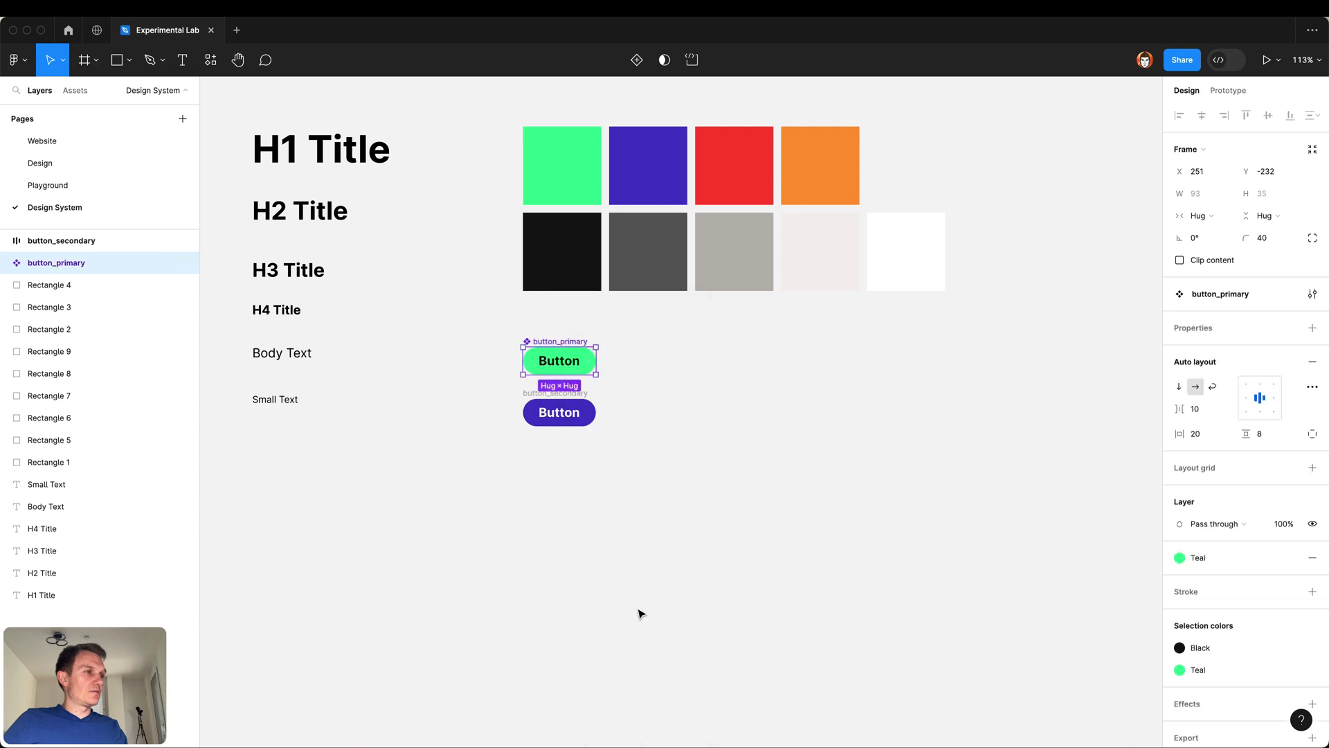
Step: Turn button_secondary into a component with the Ctrl+Alt+K shortcut
{"action": "left_click", "coordinate": [547, 409]}
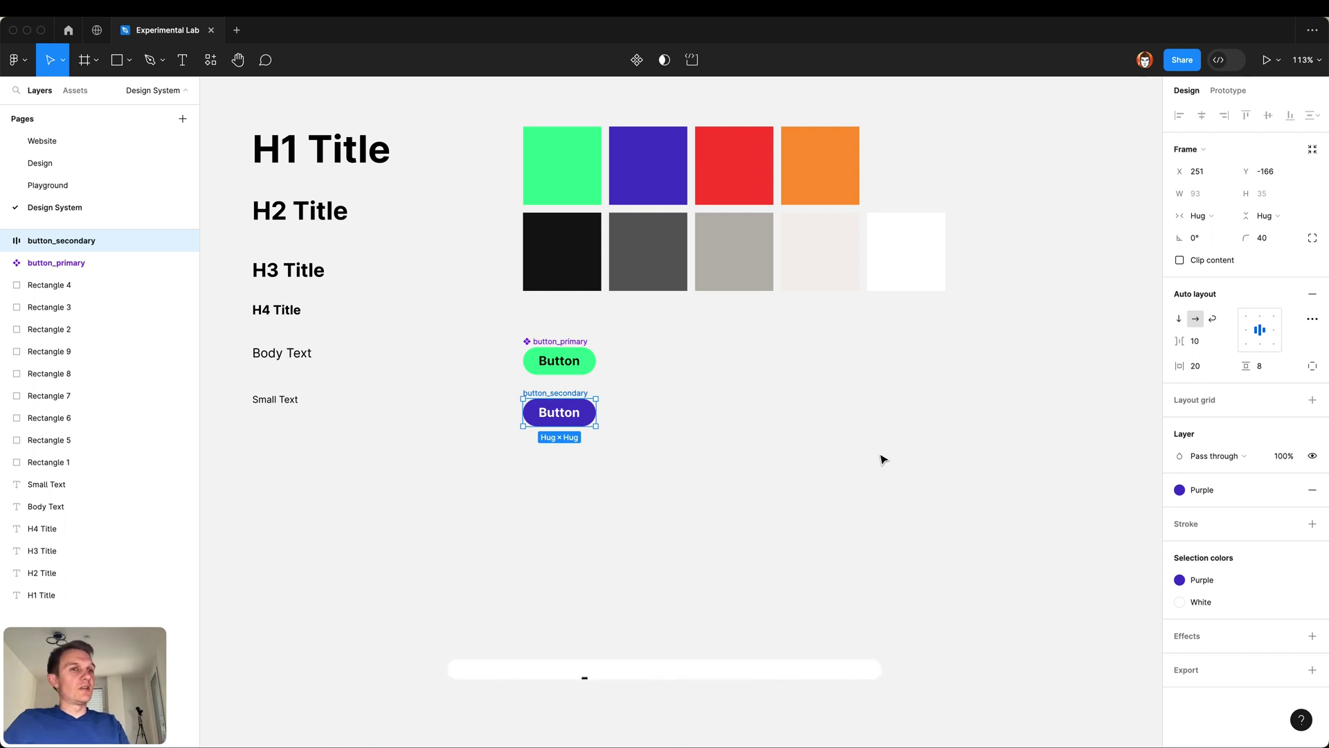
{"action": "key", "text": "super+alt+k"}
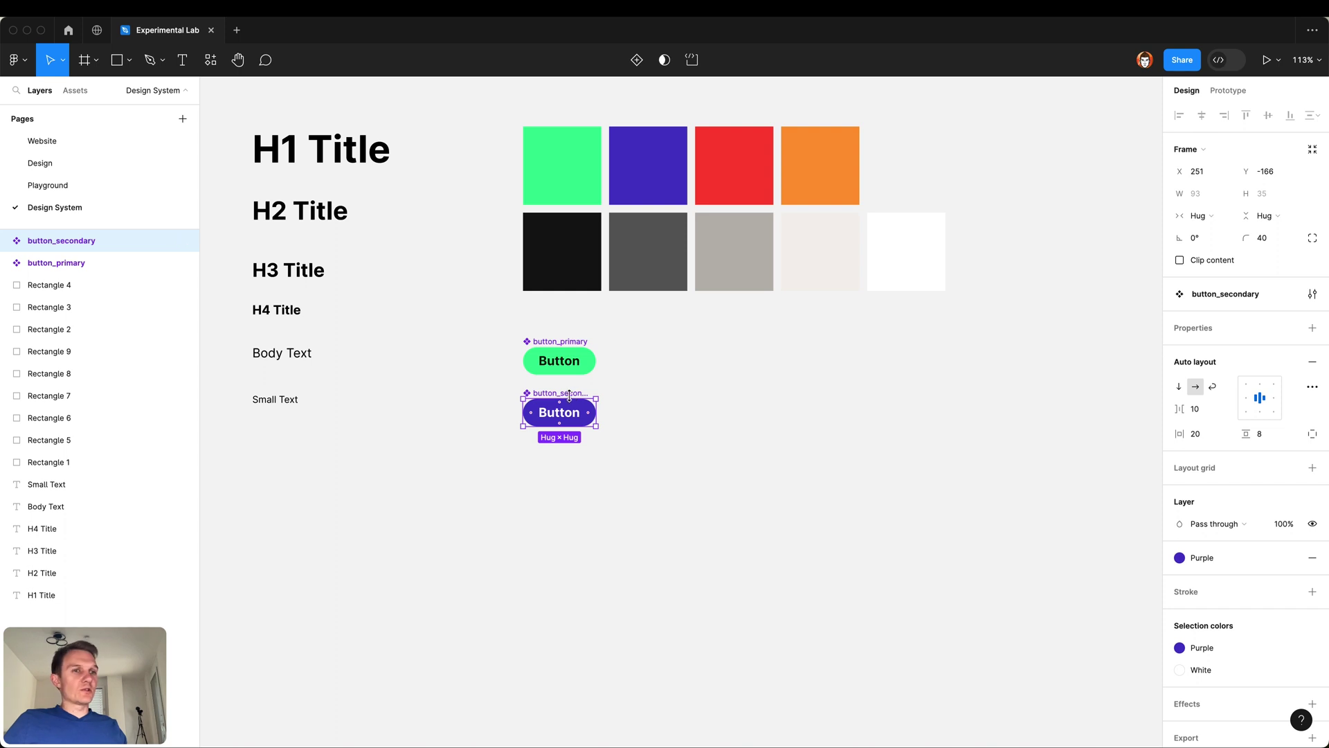
{"action": "left_click", "coordinate": [648, 408]}
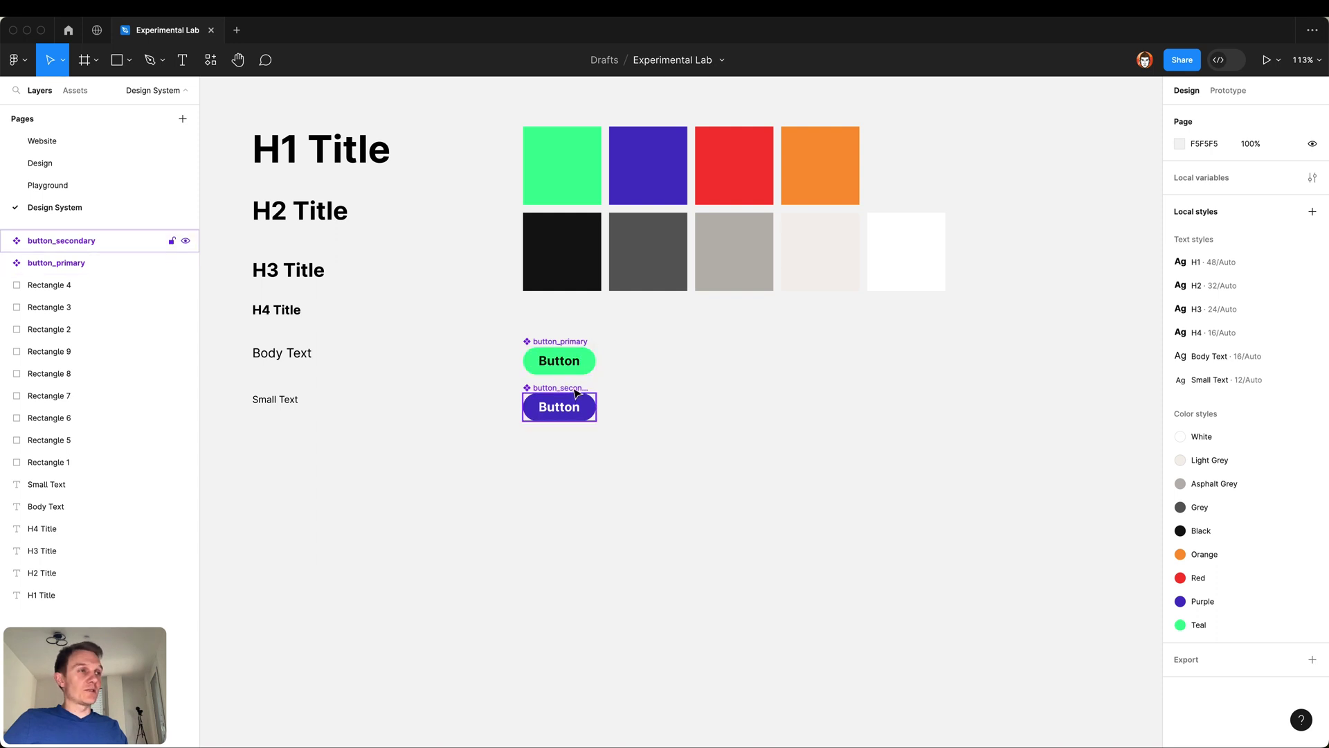
Step: Combine the primary and secondary button components as variants
{"action": "left_click", "coordinate": [576, 391]}
{"action": "left_click", "coordinate": [559, 360], "text": "shift"}
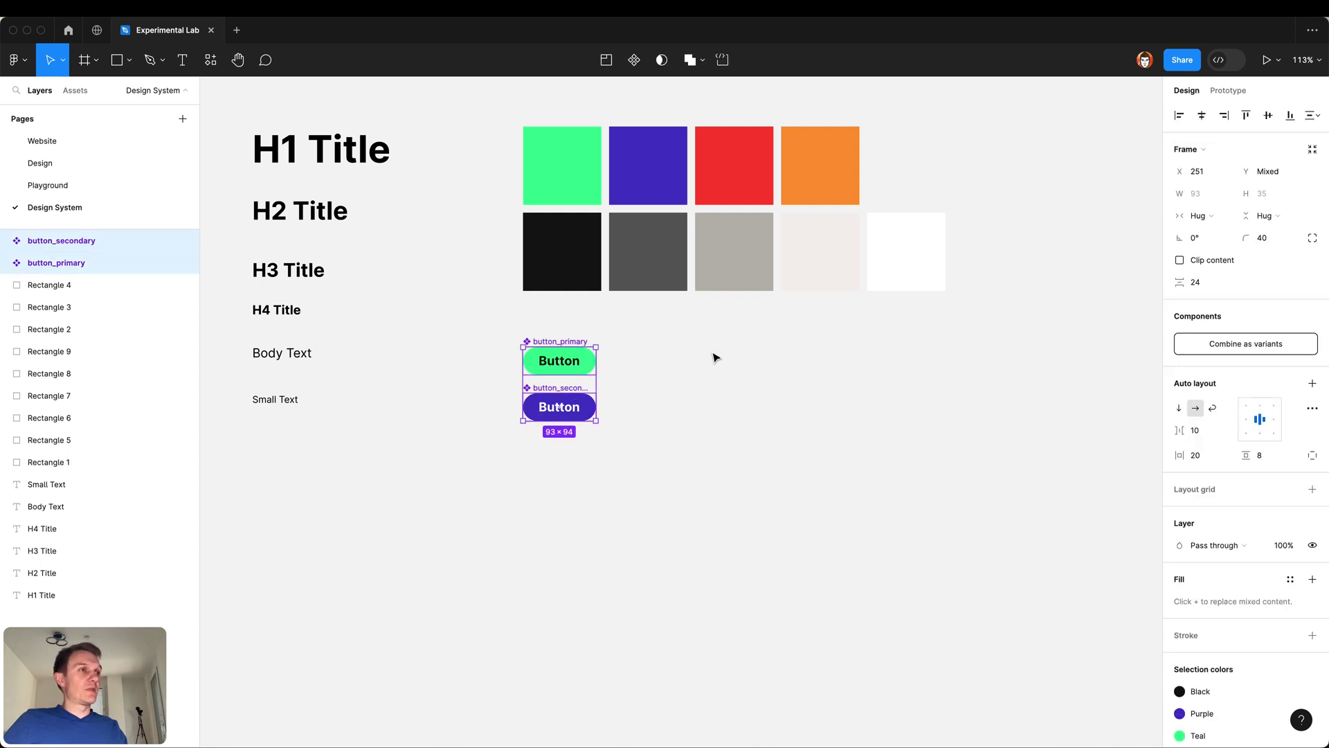
{"action": "left_click", "coordinate": [1229, 343]}
{"action": "left_click", "coordinate": [722, 410]}
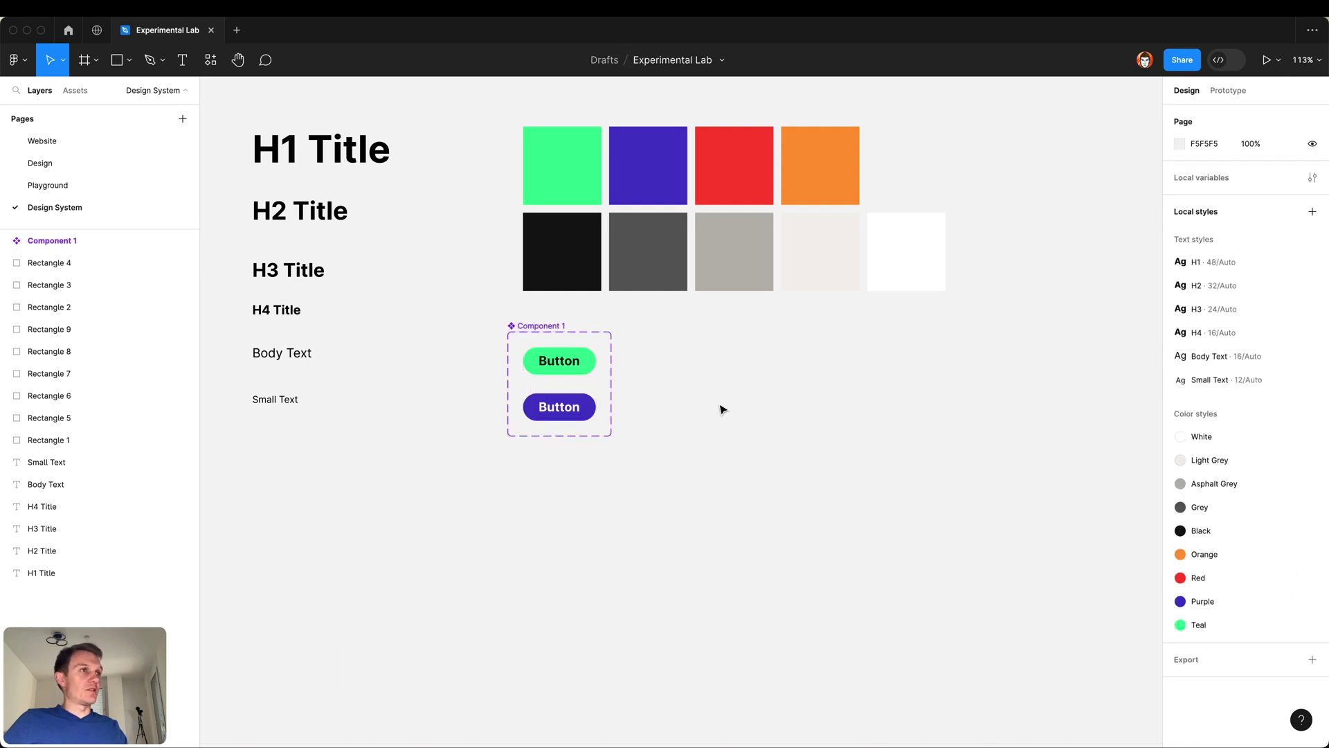
Step: Rename the new component set to Button
{"action": "left_click", "coordinate": [540, 326]}
{"action": "double_click", "coordinate": [539, 326]}
{"action": "type", "text": "Button"}
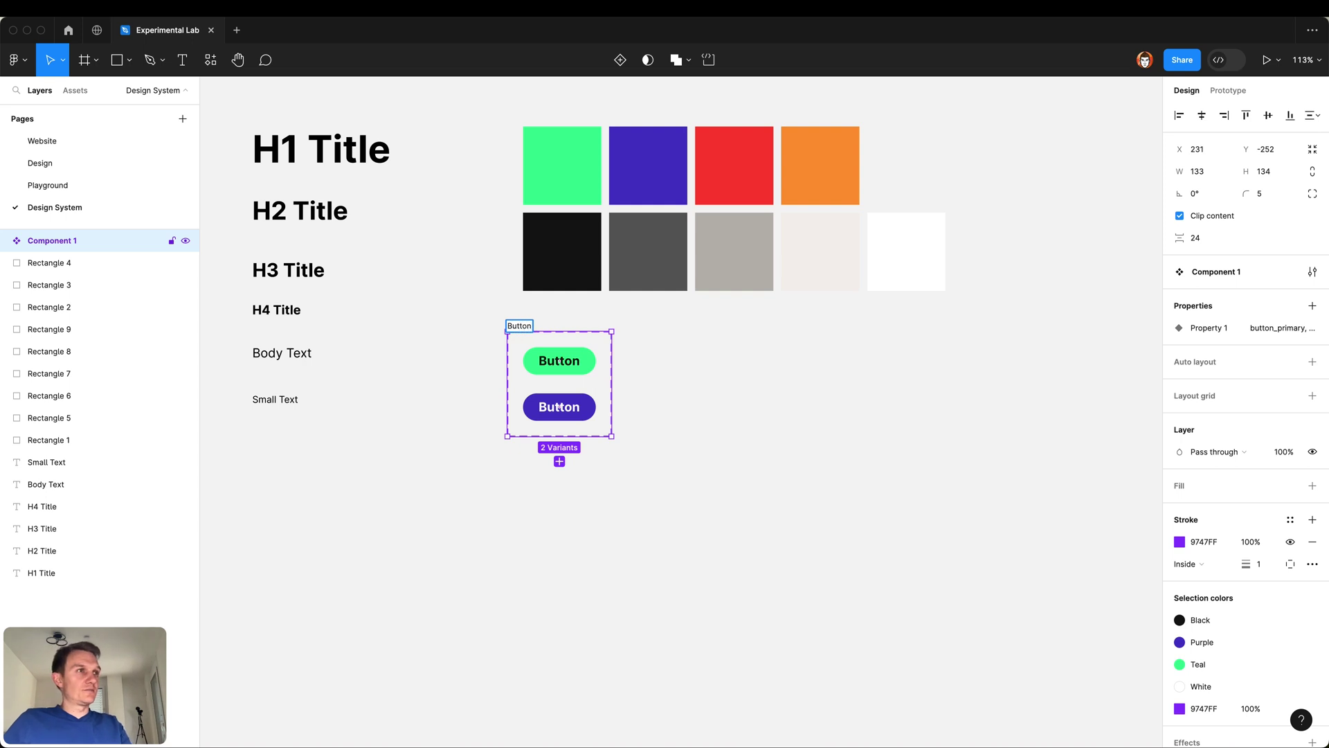
{"action": "key", "text": "Return"}
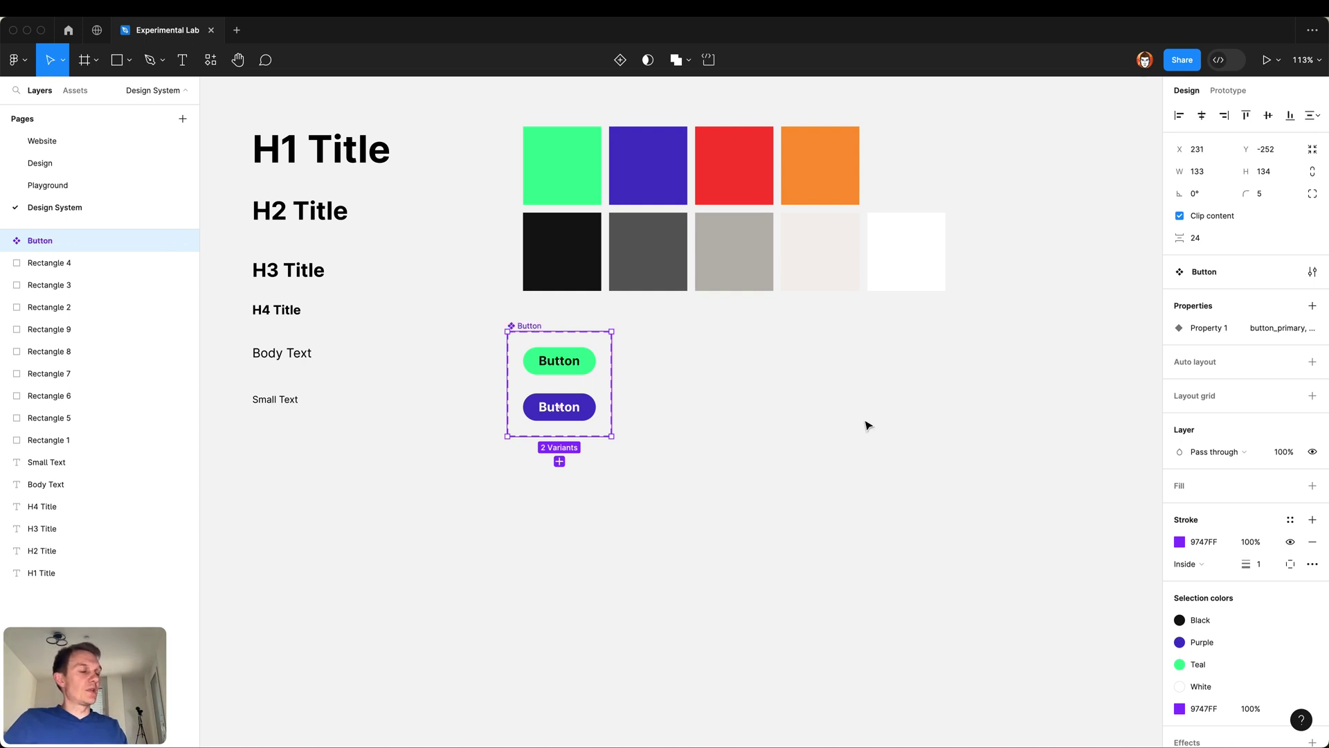
{"action": "left_click", "coordinate": [868, 425]}
{"action": "left_click", "coordinate": [550, 331]}
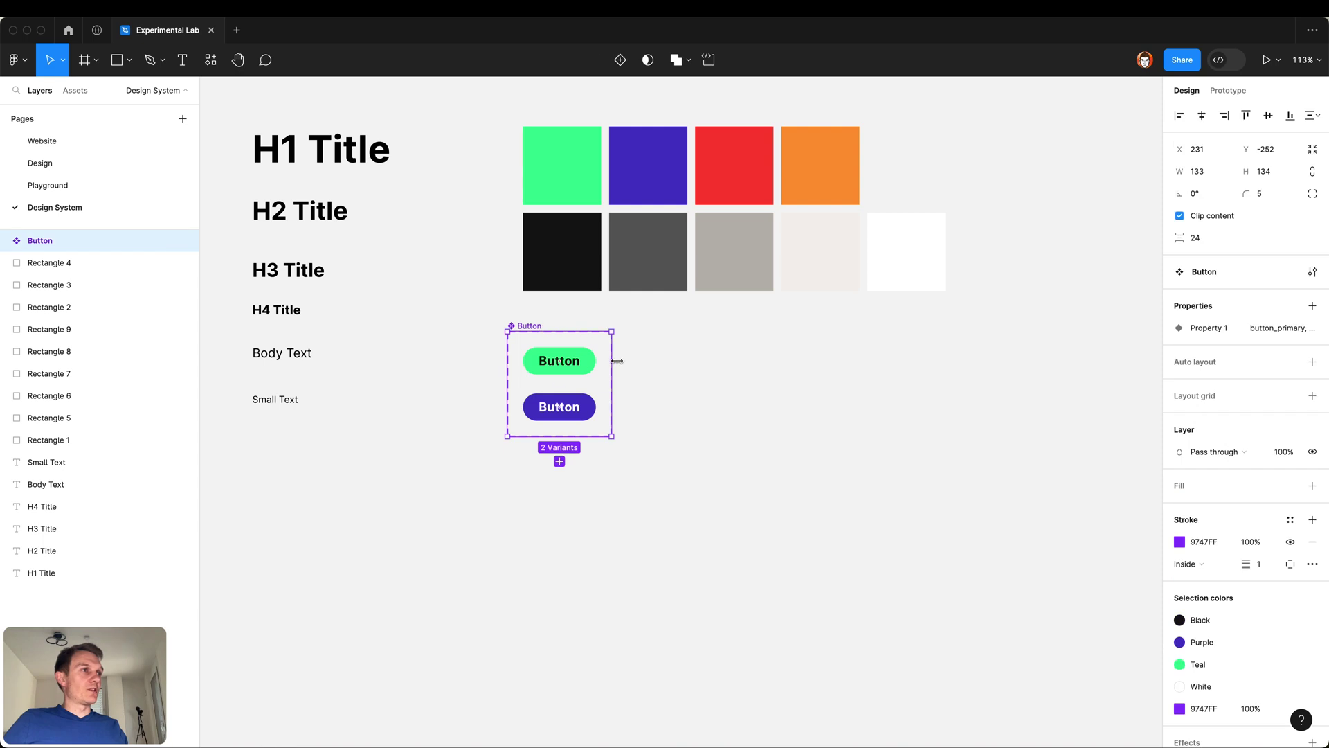
Step: Group the nine colour swatches and name the group Colors
{"action": "left_click_drag", "start_coordinate": [617, 360], "coordinate": [706, 365]}
{"action": "scroll", "coordinate": [706, 365], "scroll_direction": "right", "scroll_amount": 2}
{"action": "left_click_drag", "start_coordinate": [410, 104], "coordinate": [867, 306]}
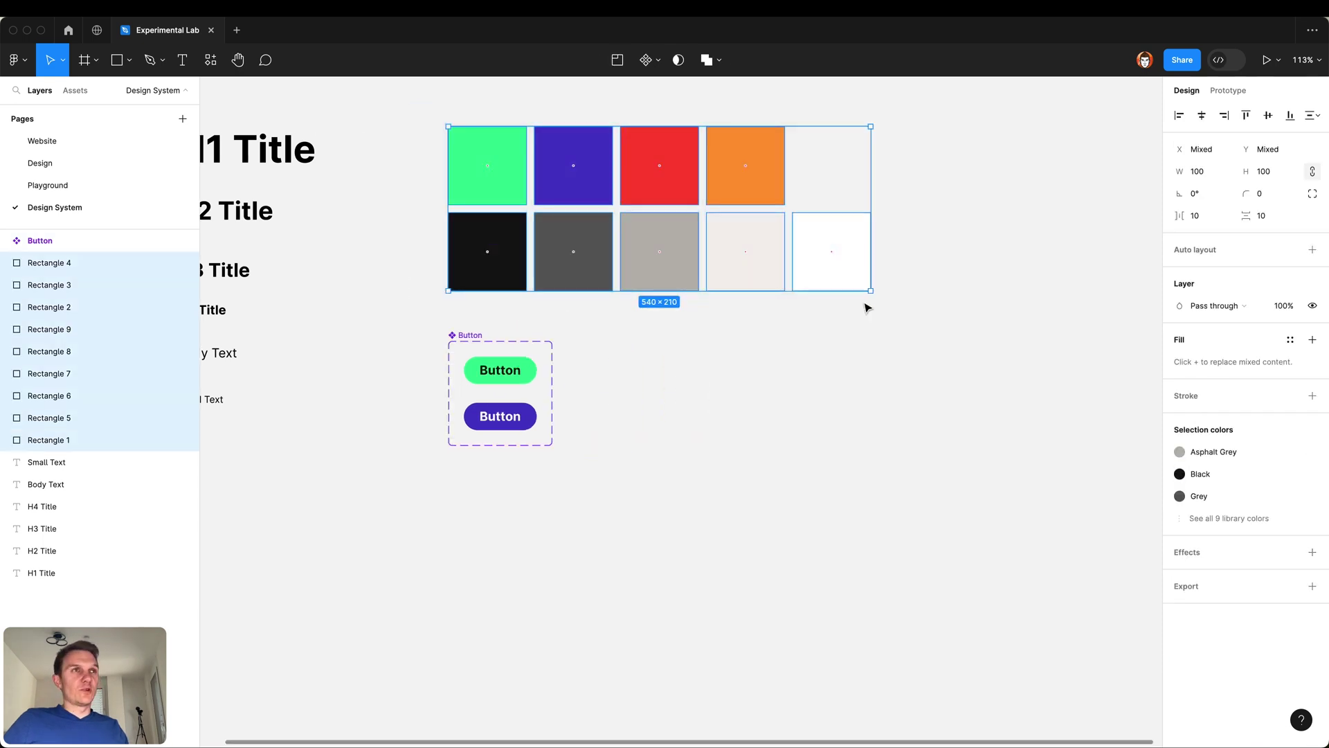
{"action": "key", "text": "super+g"}
{"action": "double_click", "coordinate": [31, 263]}
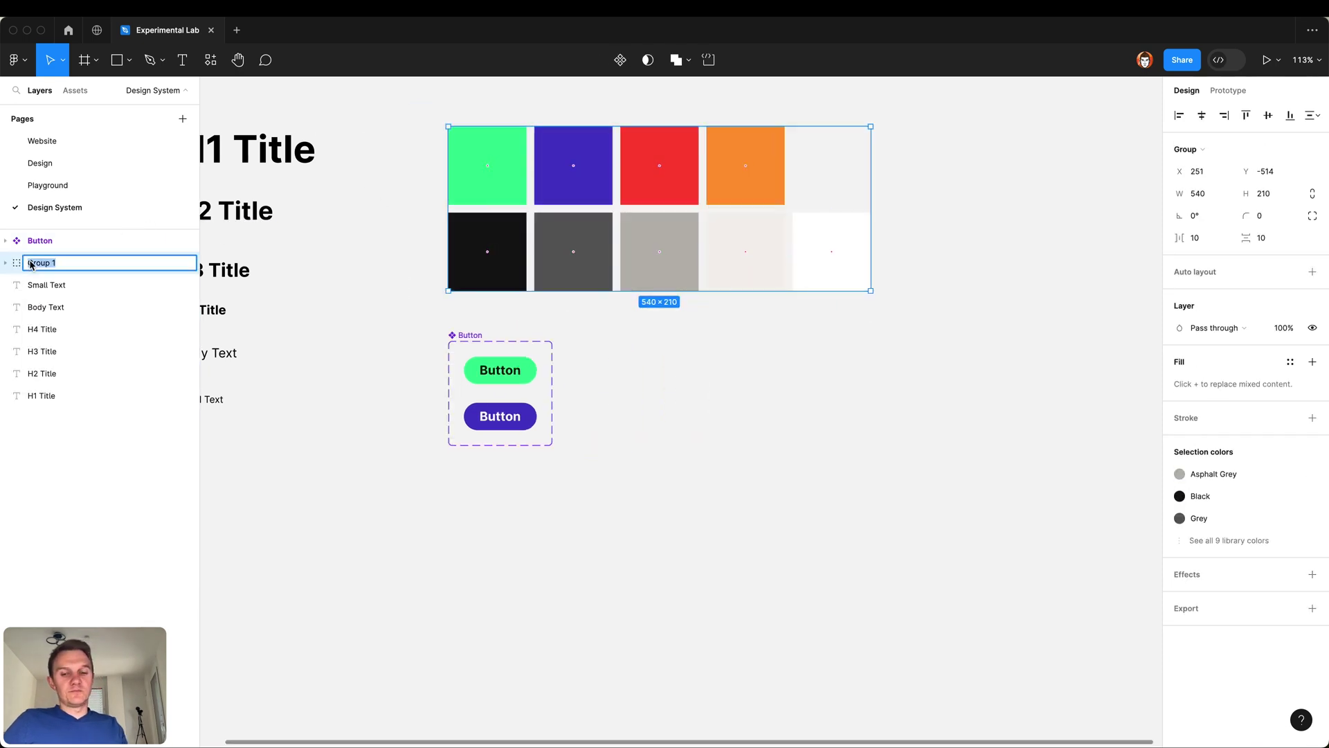
{"action": "type", "text": "Colors"}
{"action": "key", "text": "Return"}
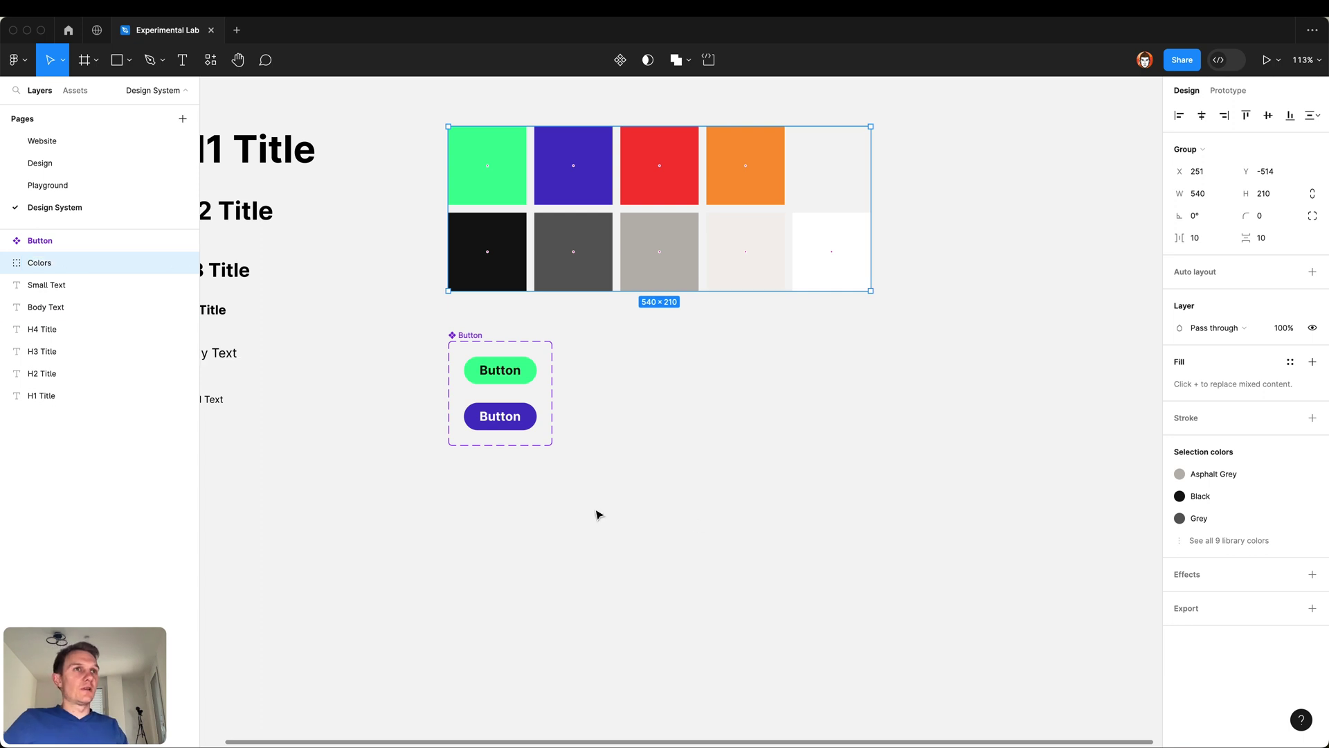
Step: Group the six text layers from Small Text to H1 Title as Fonts
{"action": "left_click", "coordinate": [124, 286]}
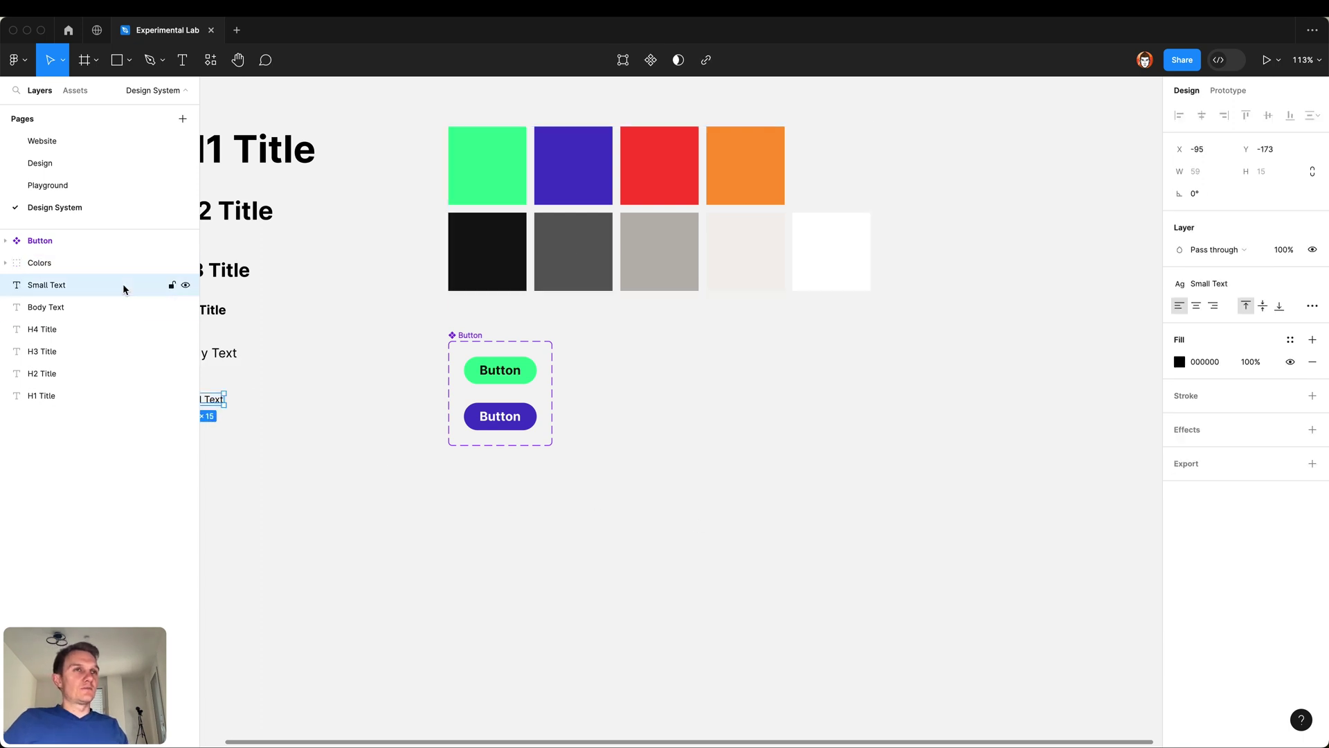
{"action": "left_click", "coordinate": [89, 393], "text": "shift"}
{"action": "key", "text": "super+g"}
{"action": "left_click", "coordinate": [47, 295]}
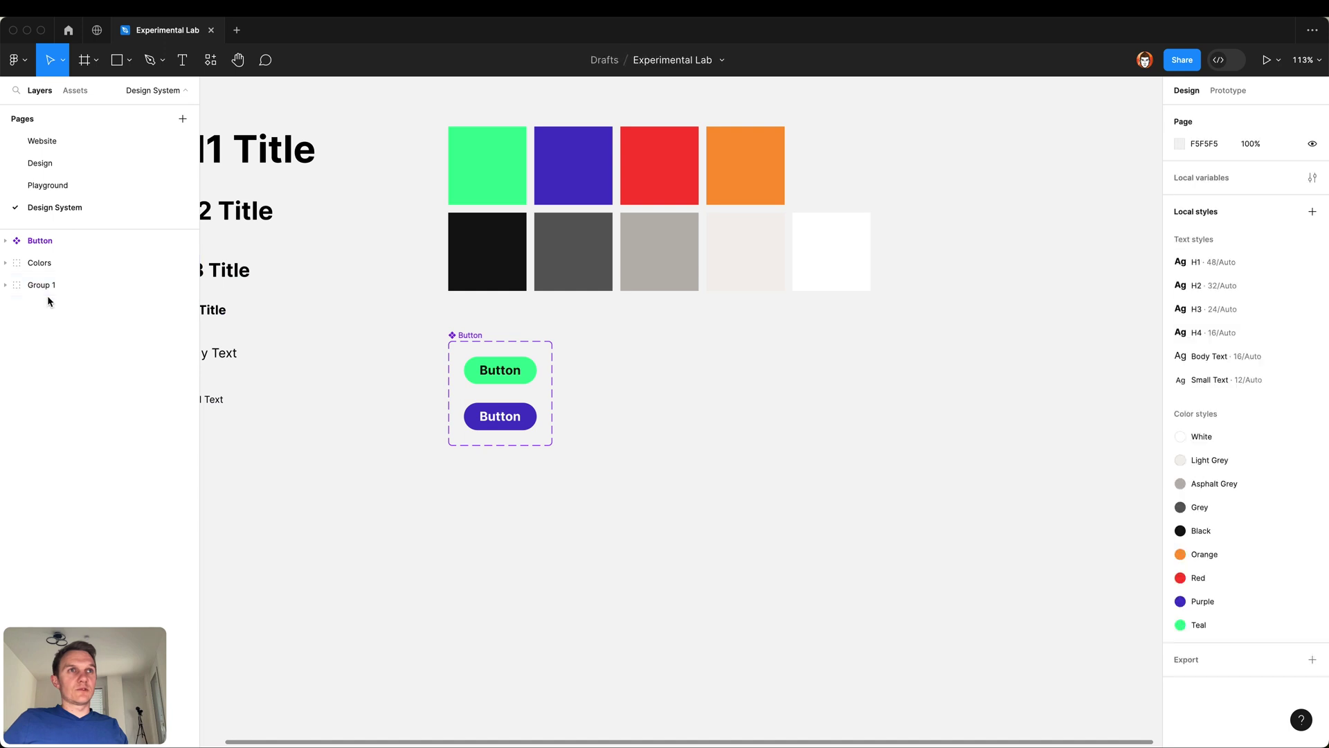
{"action": "double_click", "coordinate": [47, 288]}
{"action": "type", "text": "Fl"}
{"action": "key", "text": "BackSpace"}
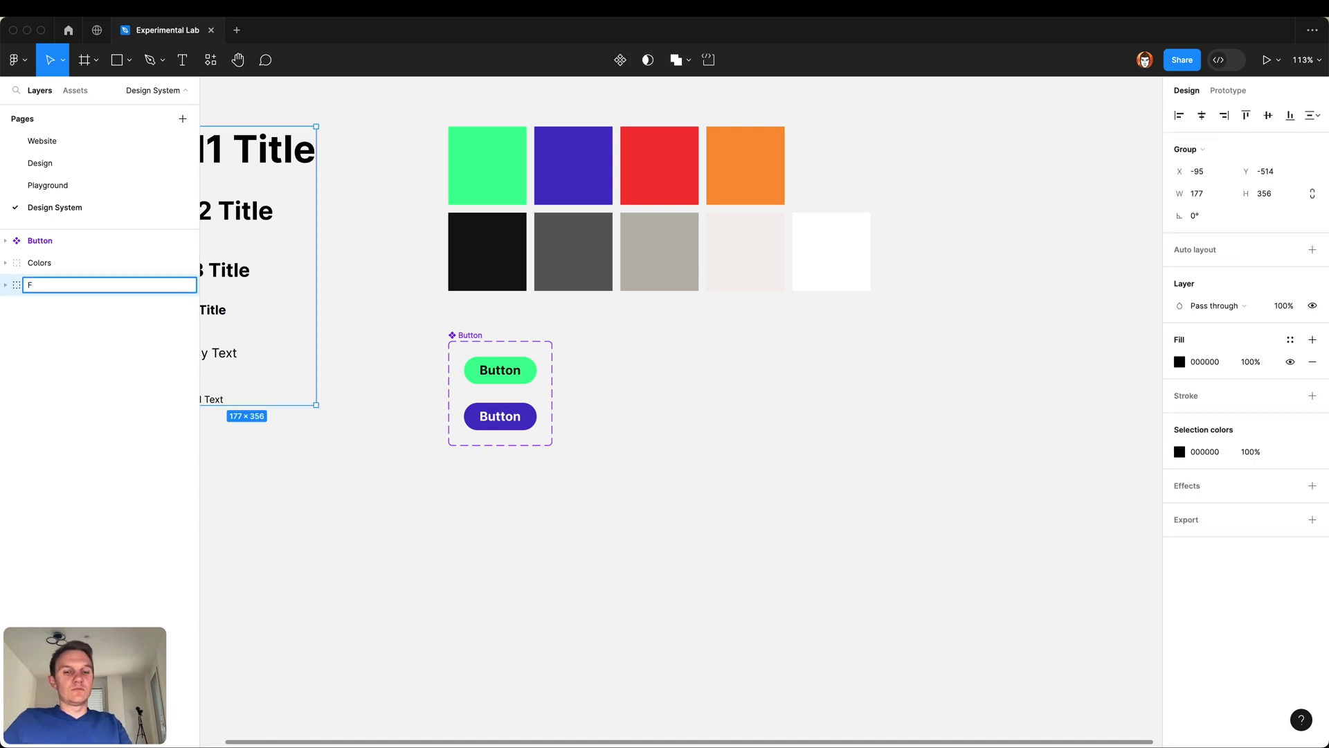
{"action": "type", "text": "onts"}
{"action": "key", "text": "Return"}
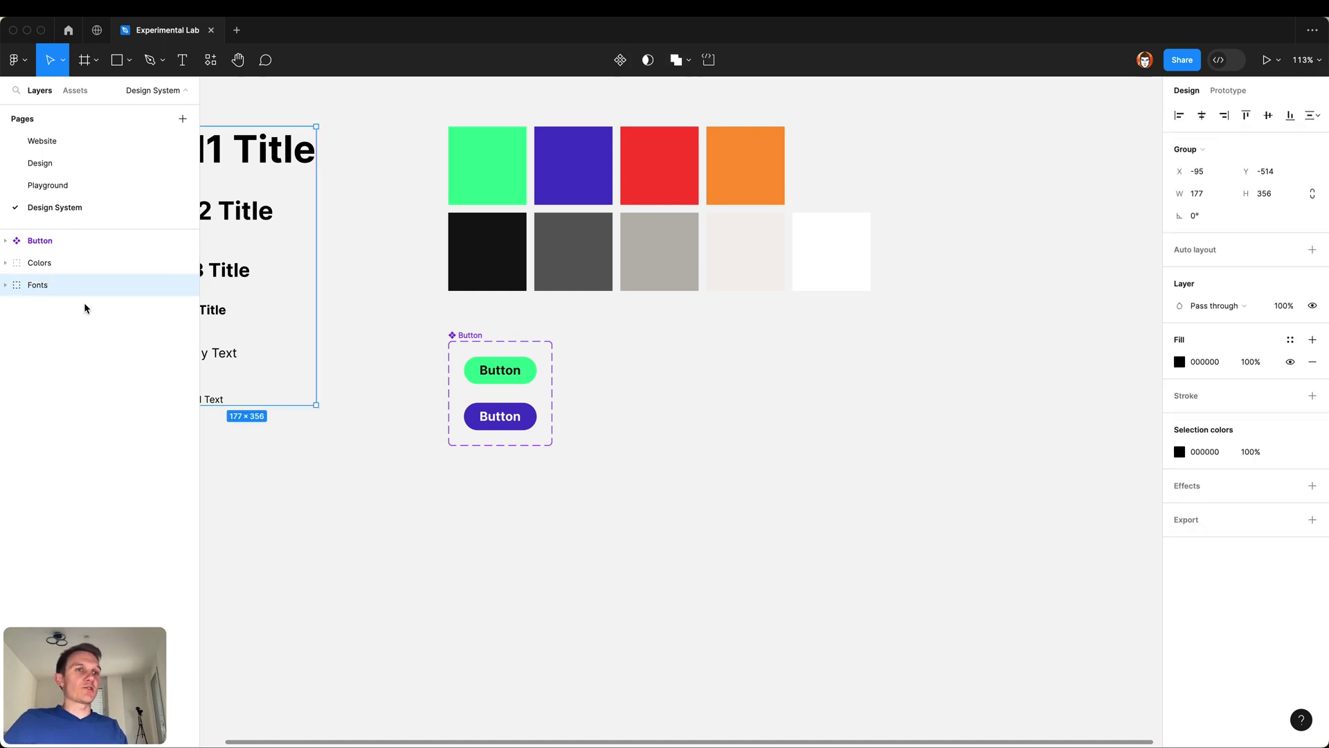
{"action": "left_click", "coordinate": [482, 553]}
{"action": "scroll", "coordinate": [610, 471], "scroll_direction": "left", "scroll_amount": 2}
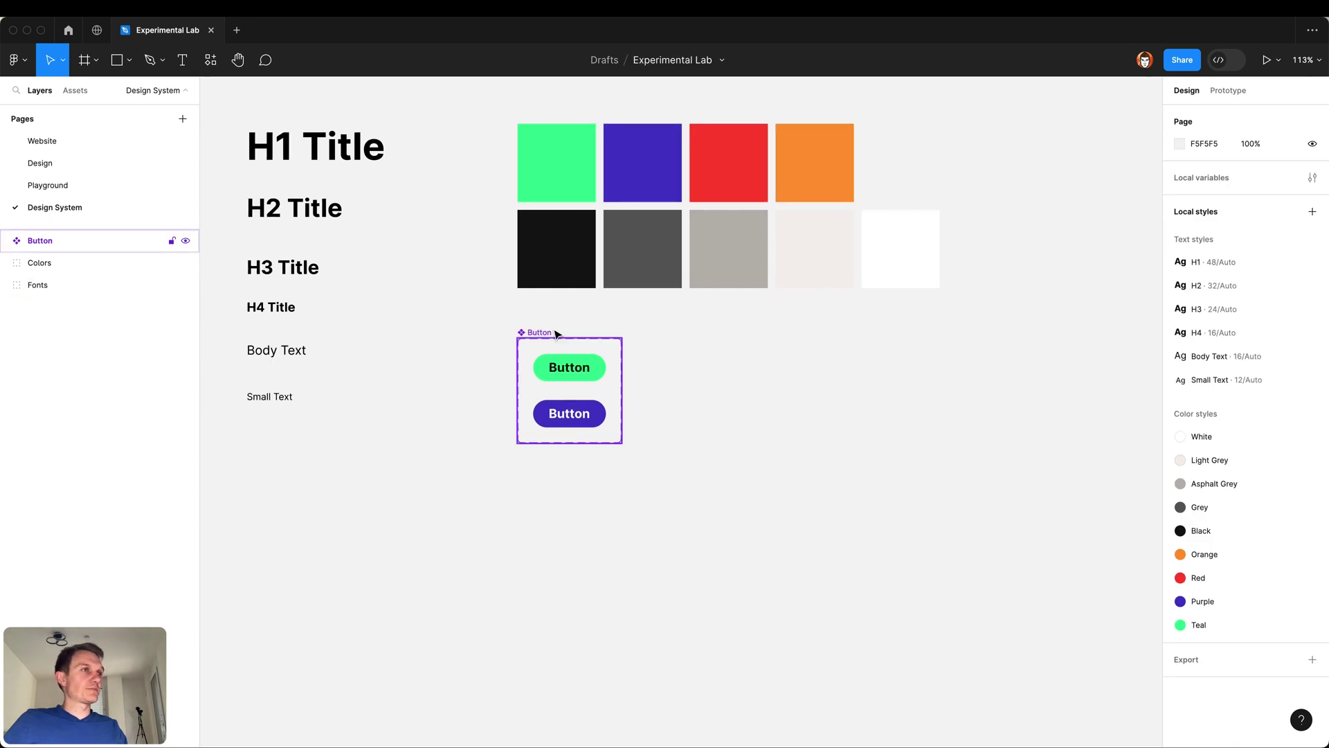
Step: Widen the Button set and Alt-drag a copy of the green primary variant to its right
{"action": "left_click", "coordinate": [549, 333]}
{"action": "left_click_drag", "start_coordinate": [623, 391], "coordinate": [771, 378]}
{"action": "left_click", "coordinate": [665, 453]}
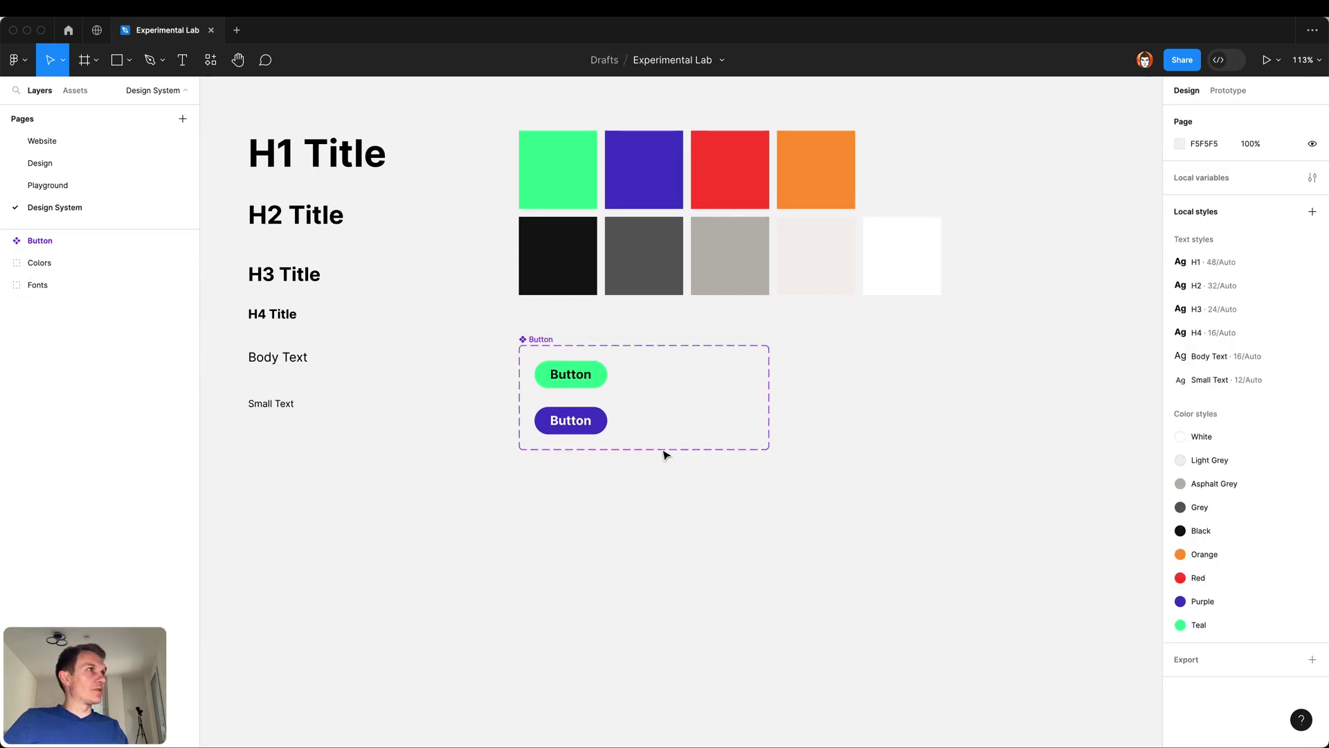
{"action": "left_click", "coordinate": [587, 379]}
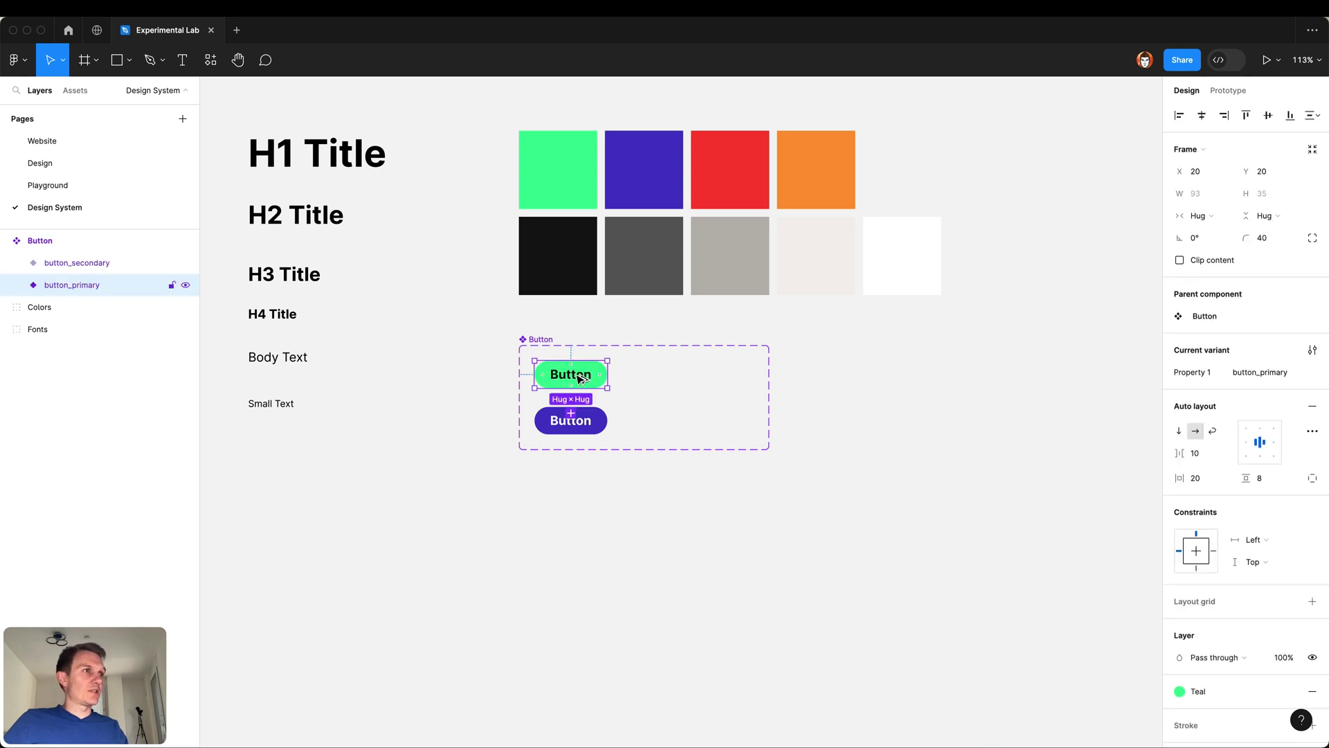
{"action": "left_click_drag", "start_coordinate": [570, 379], "coordinate": [658, 378]}
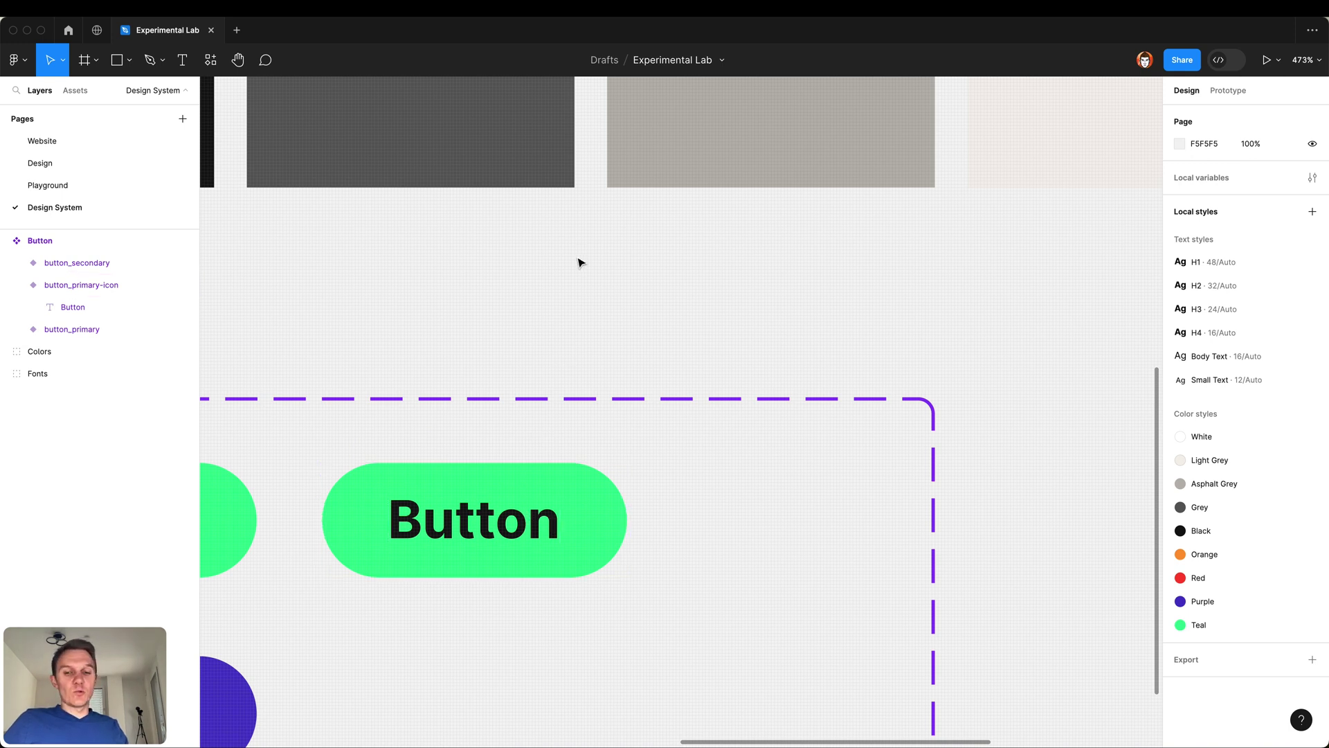
Step: Draw a 24×24 frame above the Button set and name it ic_arrow
{"action": "key", "text": "f"}
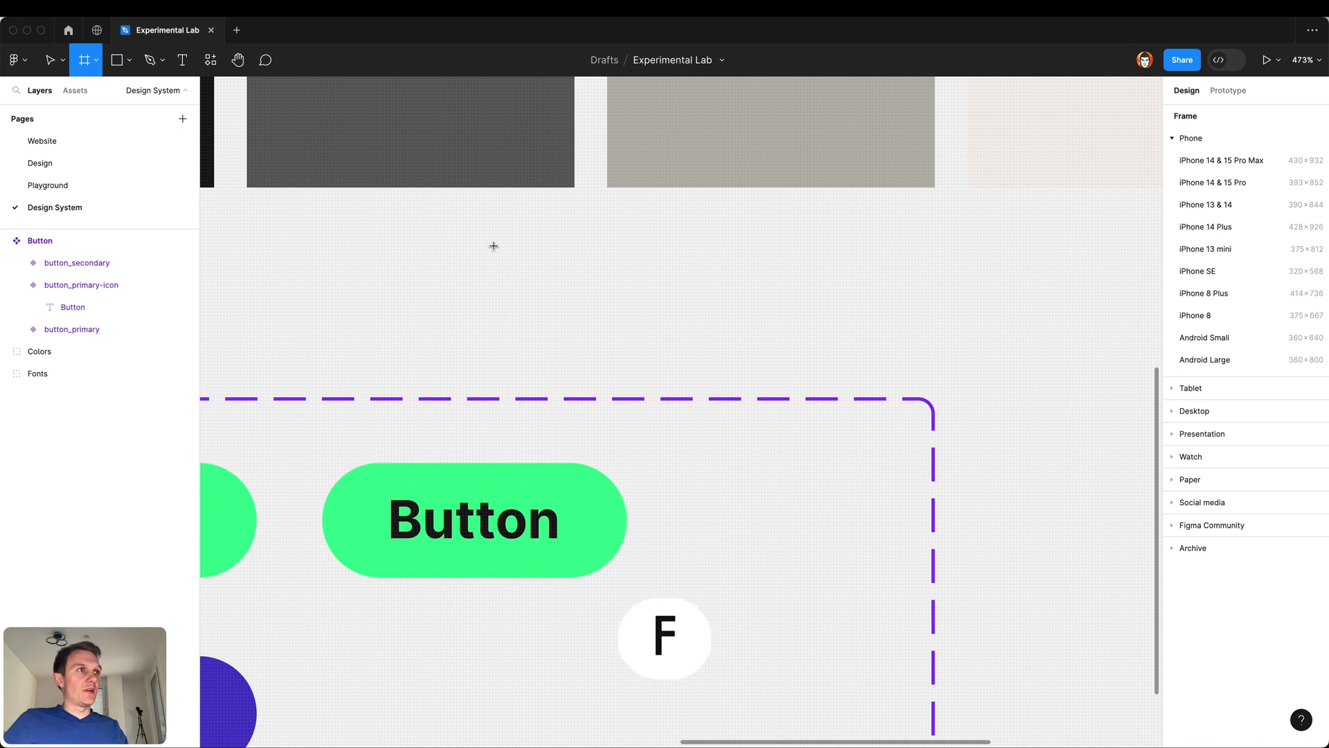
{"action": "left_click_drag", "start_coordinate": [483, 240], "coordinate": [563, 319]}
{"action": "left_click", "coordinate": [588, 279]}
{"action": "left_click", "coordinate": [508, 237]}
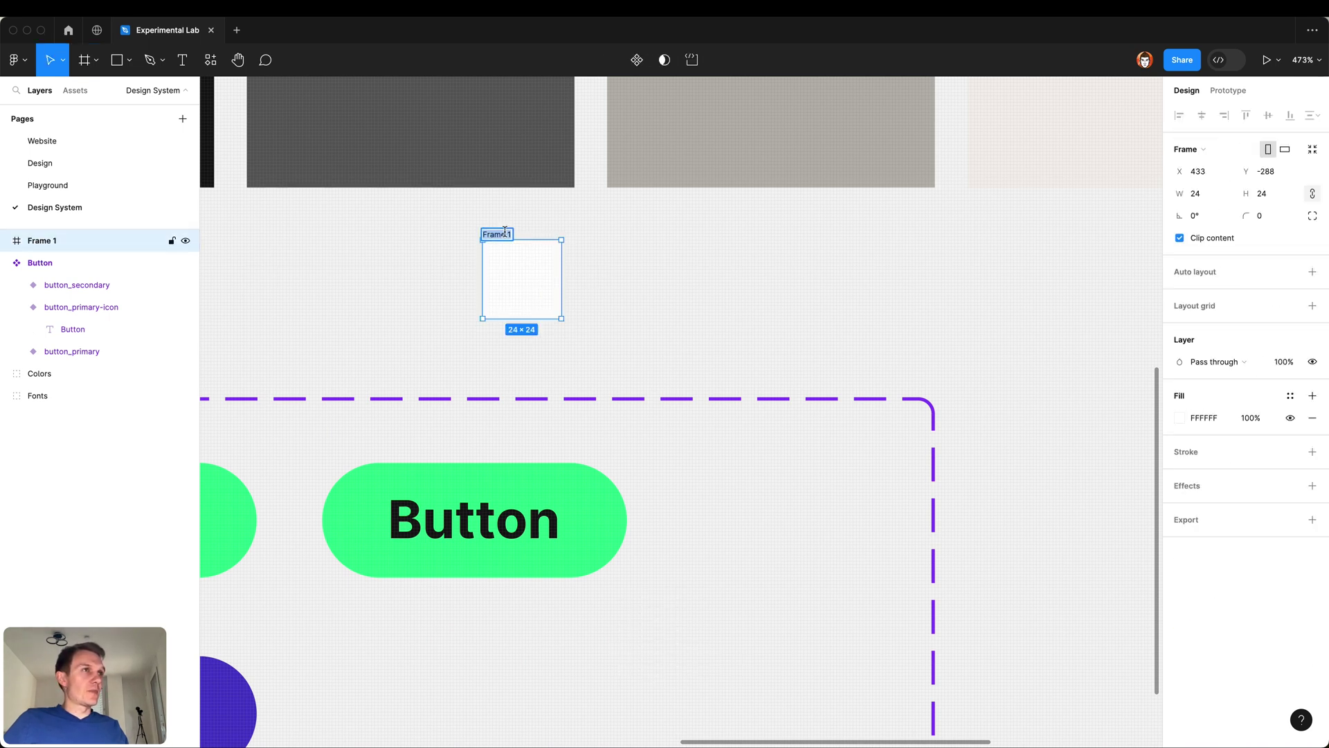
{"action": "double_click", "coordinate": [509, 235]}
{"action": "type", "text": "ic_arrow"}
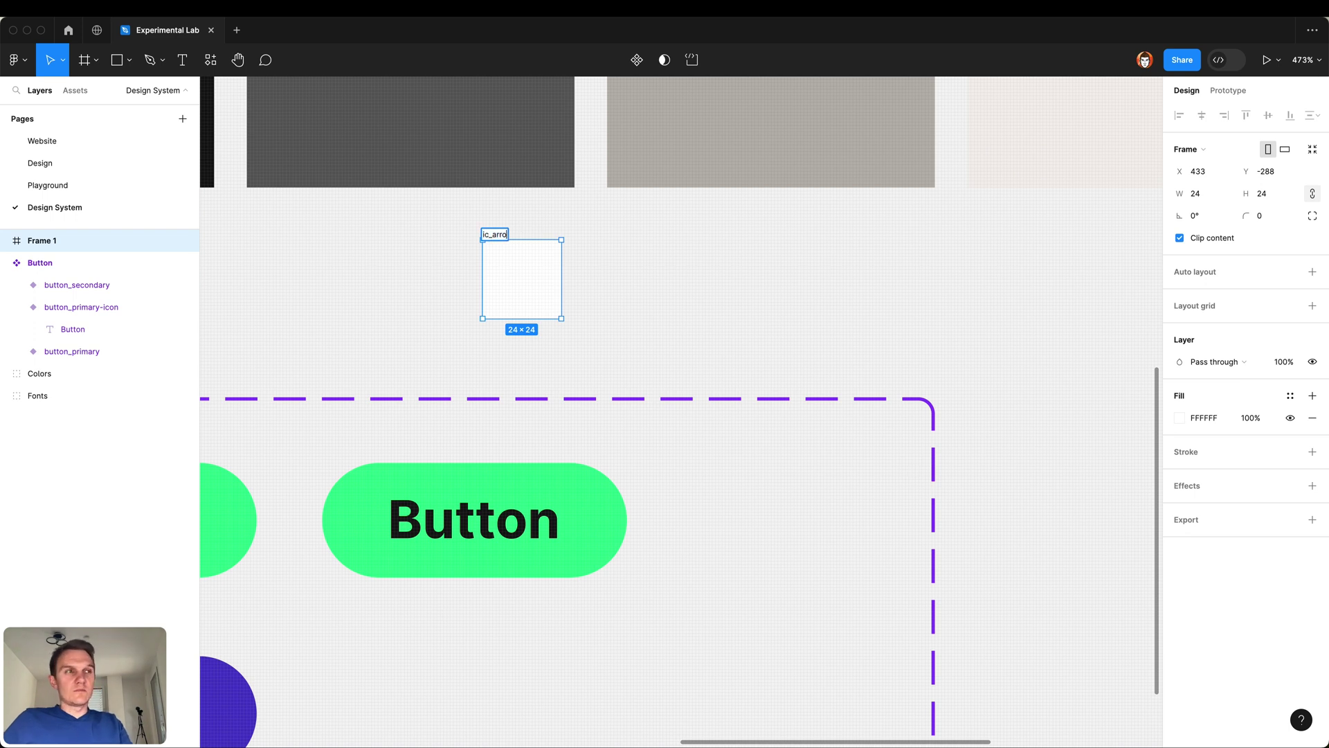
{"action": "key", "text": "Return"}
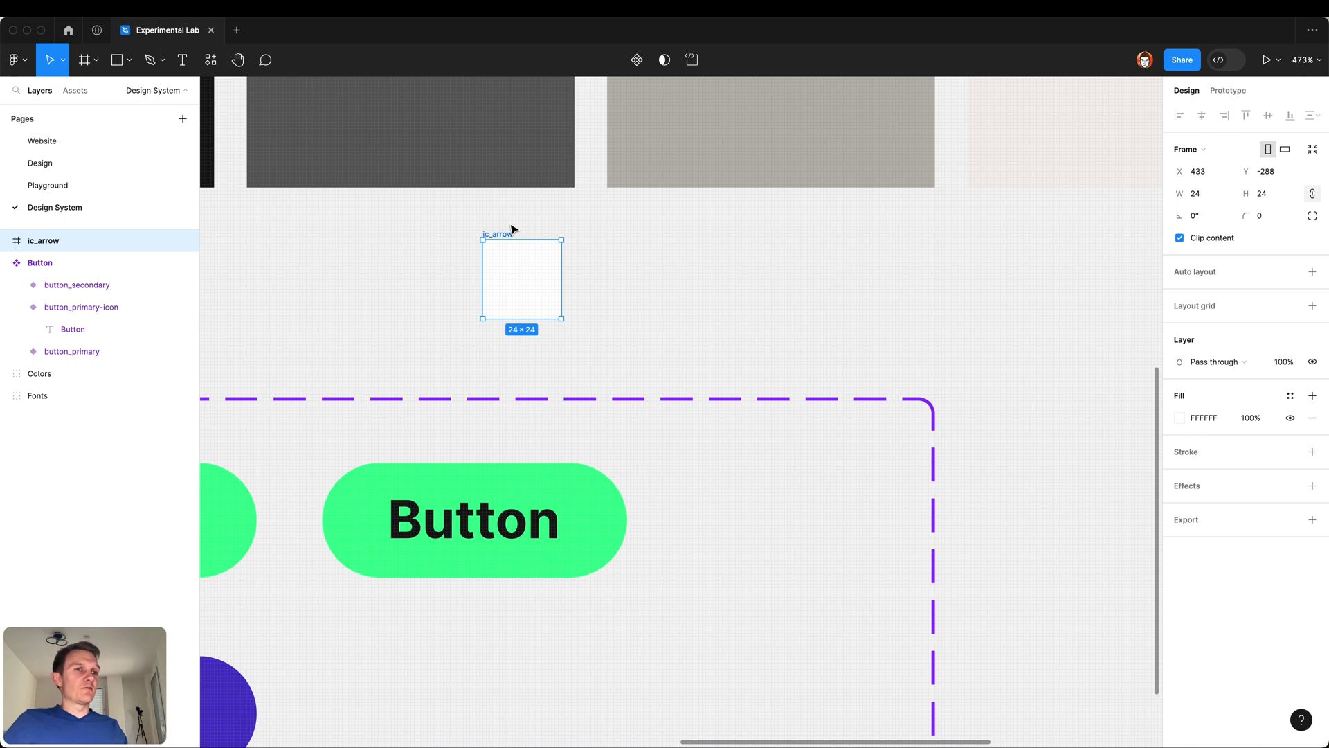
Step: Draw a right-pointing arrow with the Pen tool: shaft plus two arrowhead strokes
{"action": "left_click", "coordinate": [460, 258]}
{"action": "scroll", "coordinate": [499, 258], "scroll_direction": "up", "scroll_amount": 5}
{"action": "key", "text": "p"}
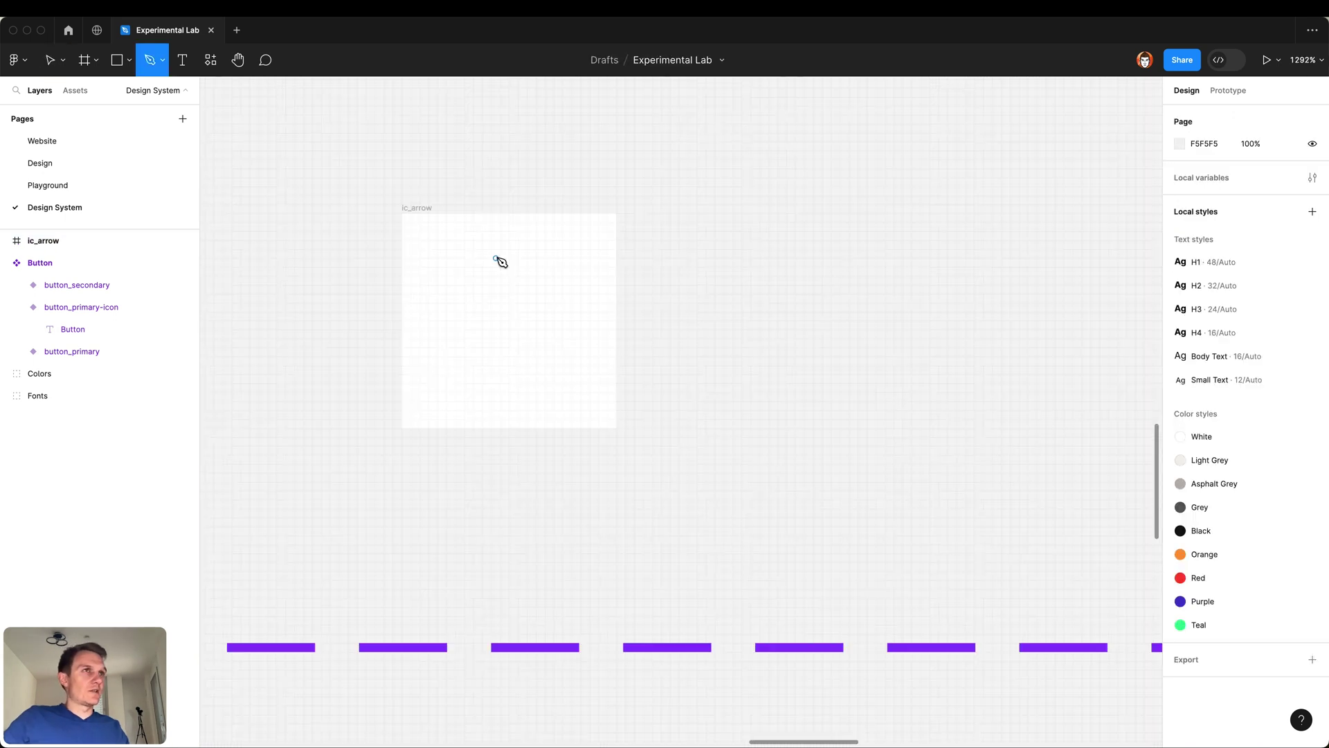
{"action": "left_click", "coordinate": [429, 322]}
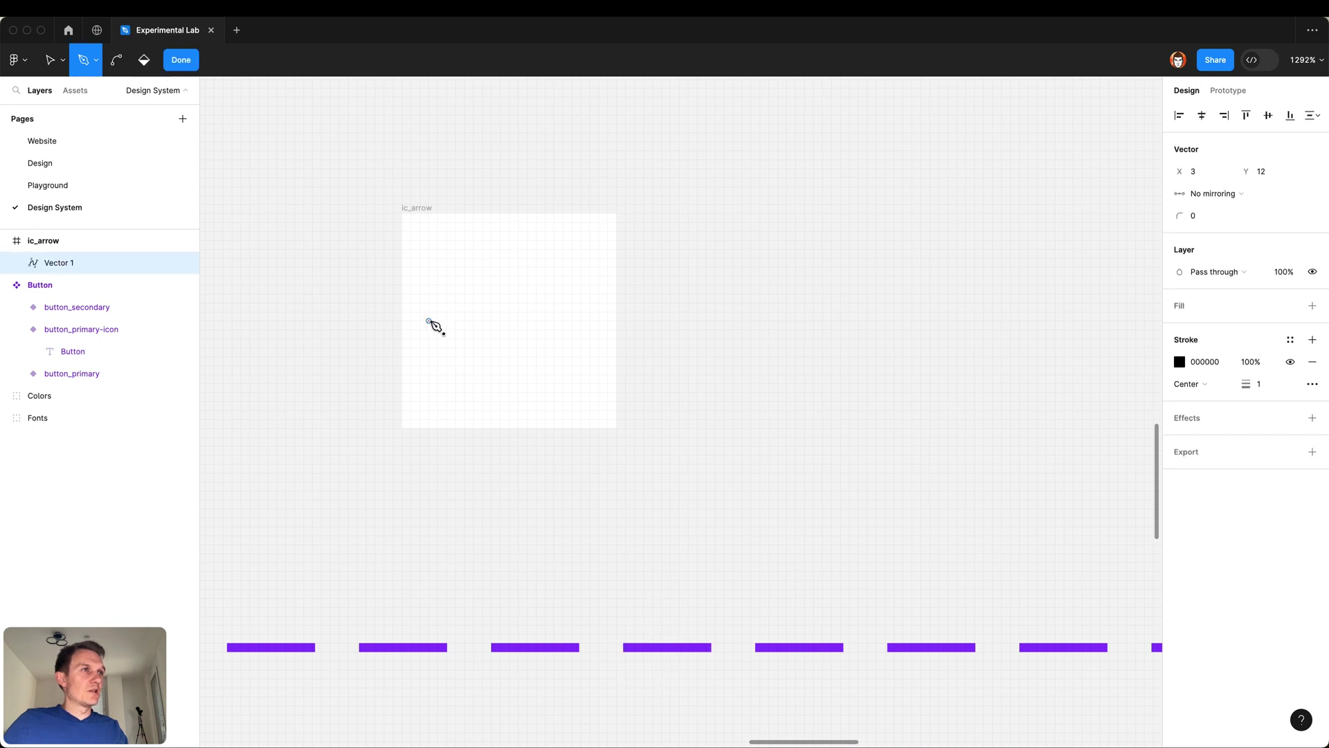
{"action": "left_click", "coordinate": [590, 320]}
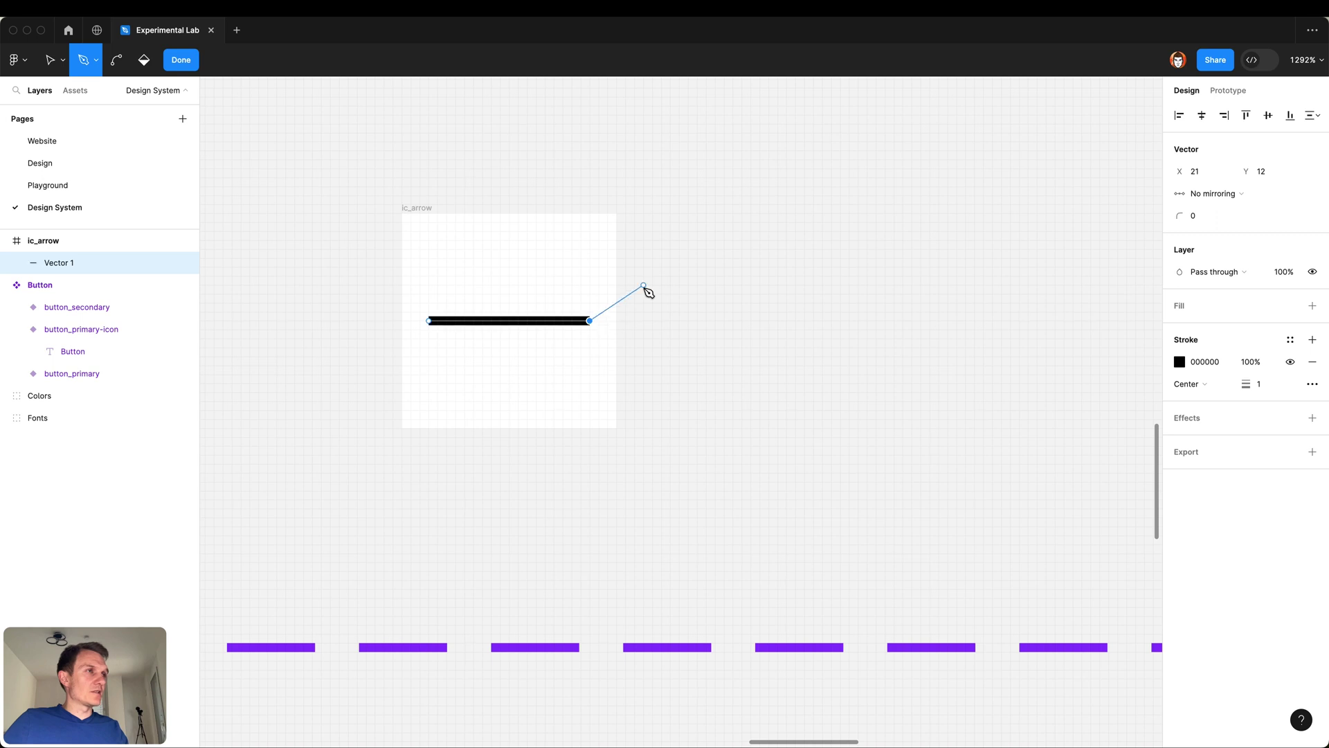
{"action": "left_click", "coordinate": [545, 277]}
{"action": "left_click", "coordinate": [590, 321]}
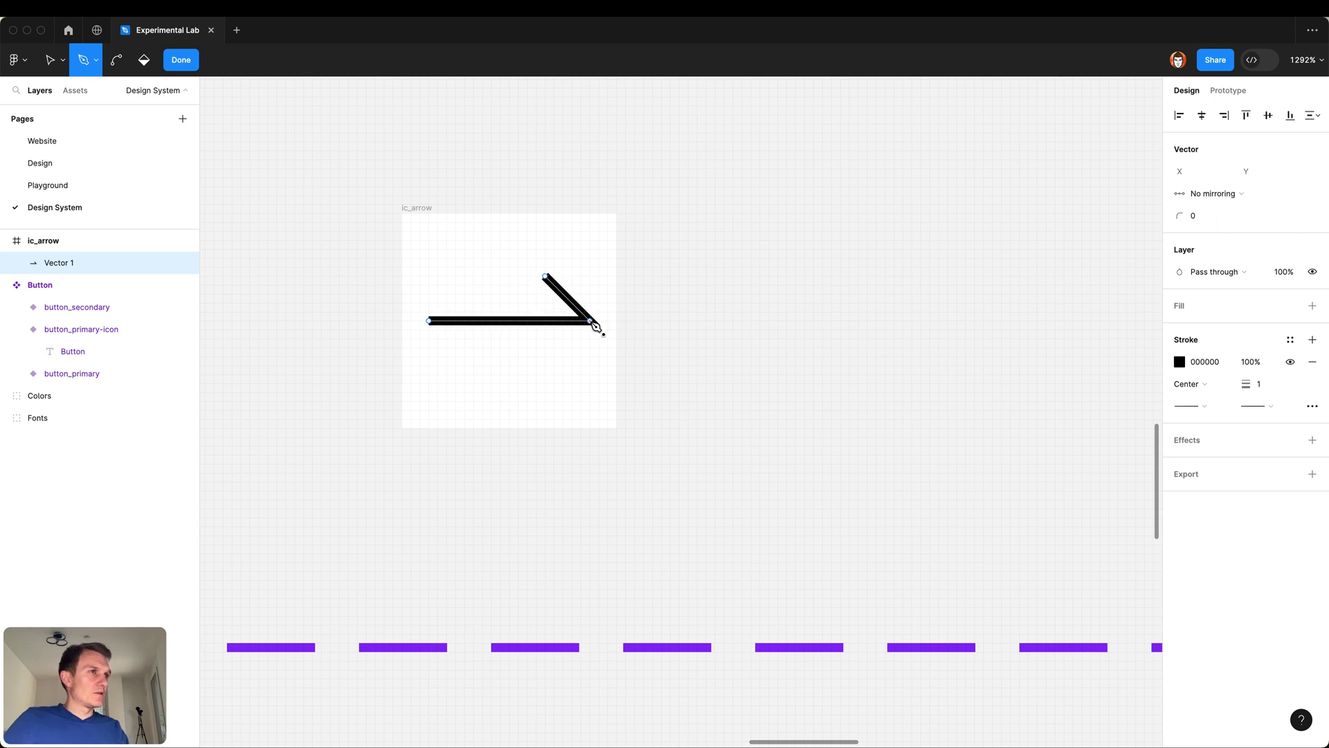
{"action": "left_click", "coordinate": [547, 365]}
{"action": "key", "text": "Return"}
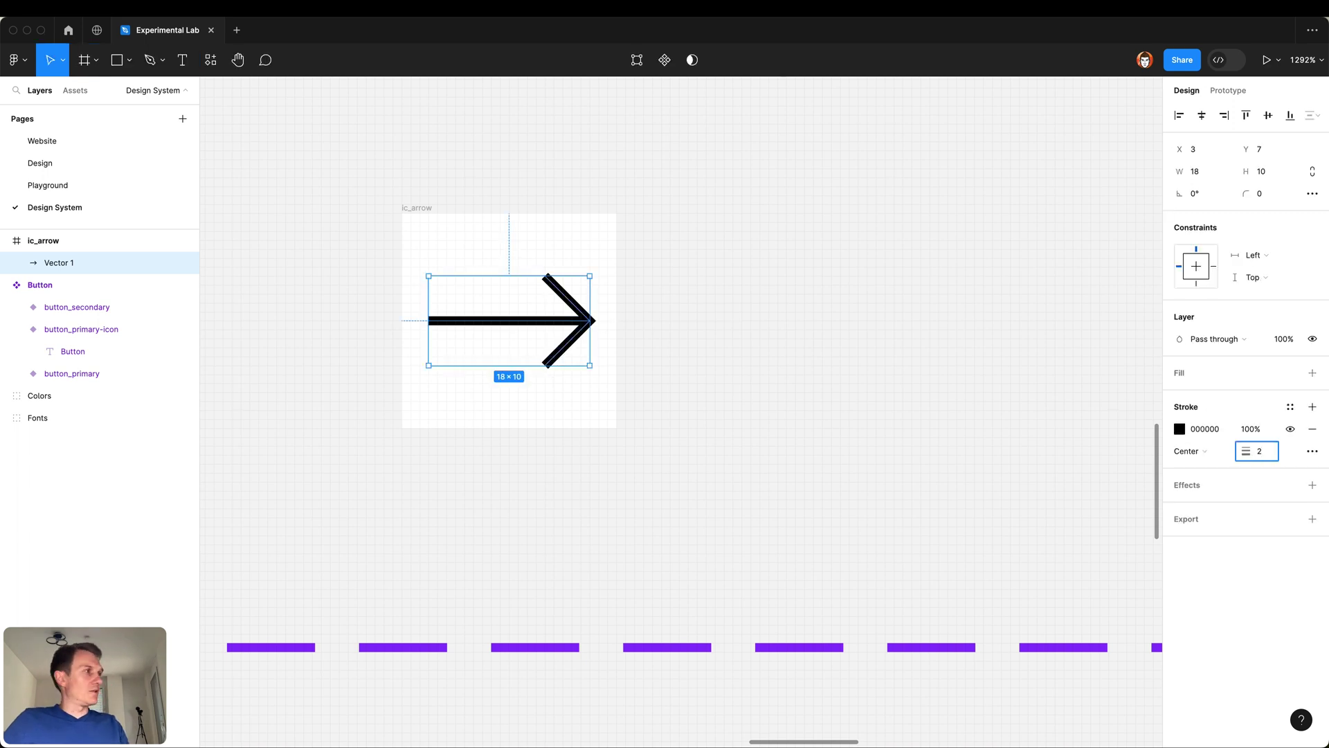
Step: Set the arrow's stroke weight to 2 and check it inside the ic_arrow frame
{"action": "key", "text": "Return"}
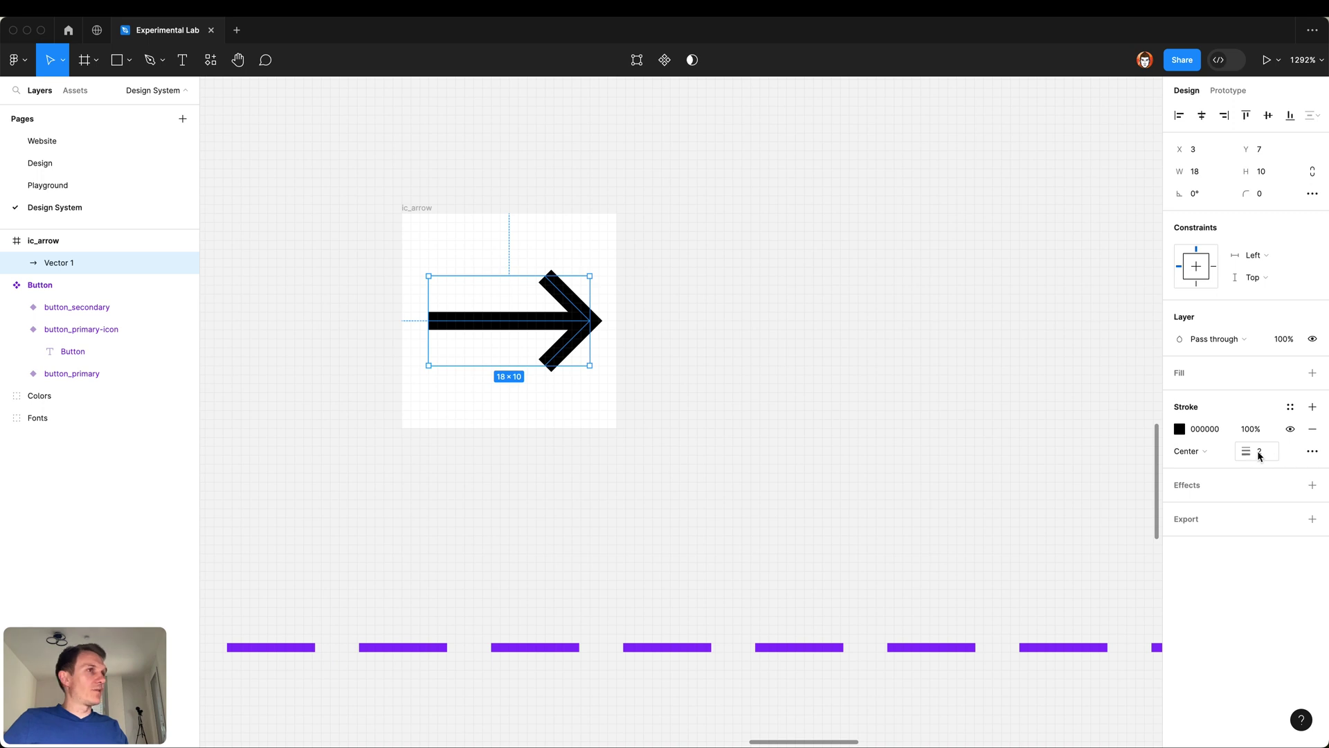
{"action": "left_click", "coordinate": [672, 317]}
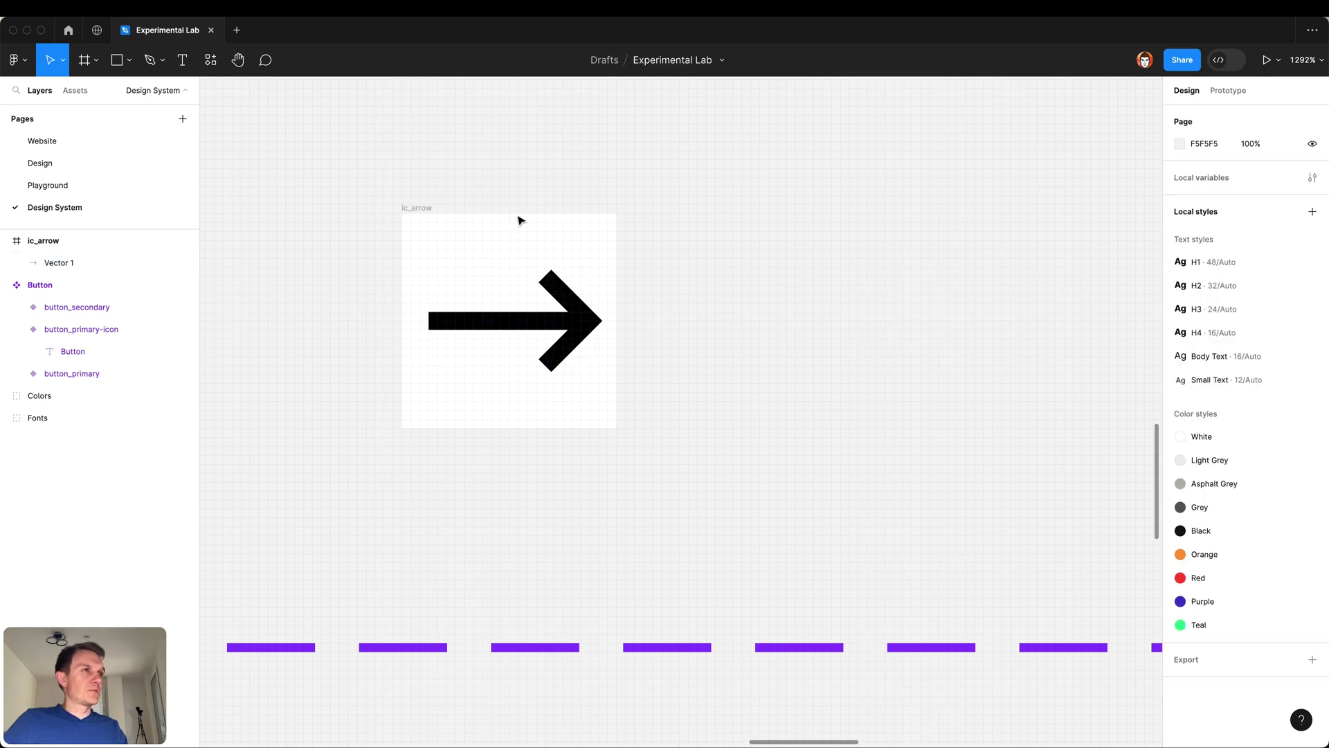
{"action": "left_click", "coordinate": [430, 208]}
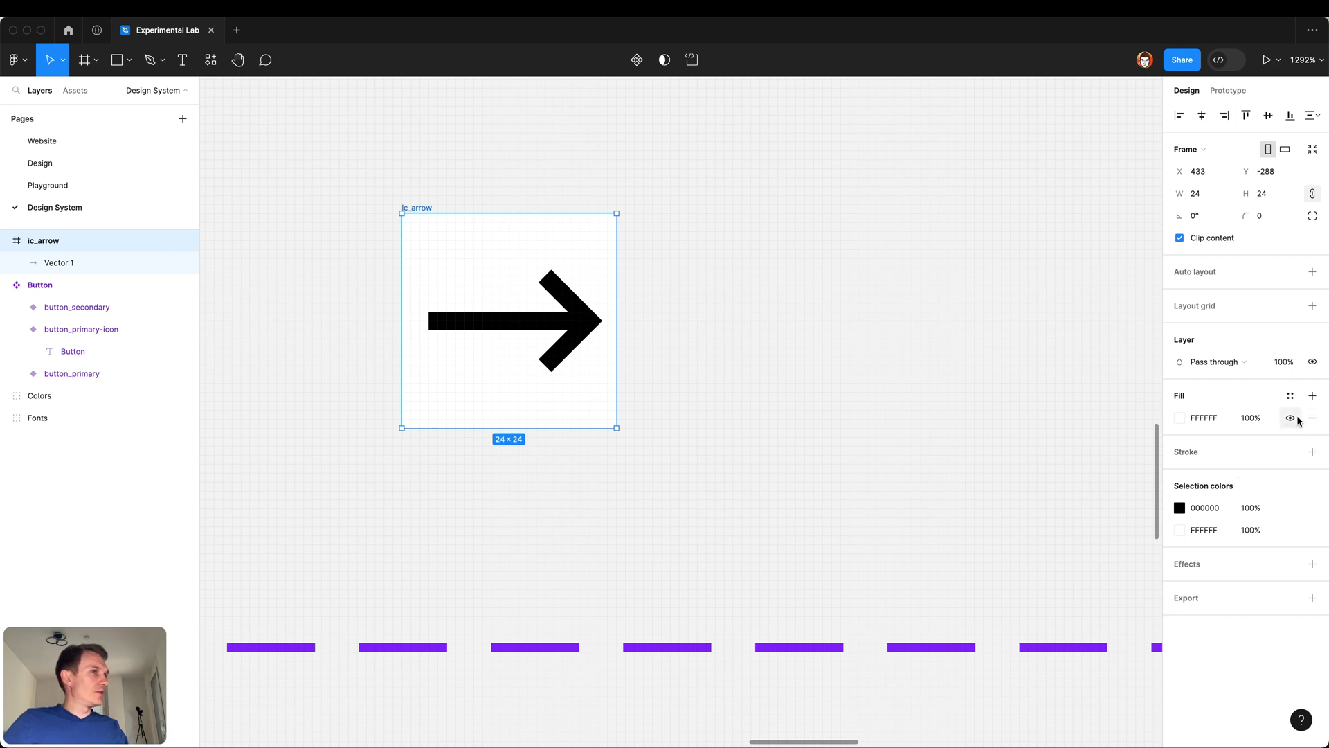
{"action": "left_click", "coordinate": [766, 294]}
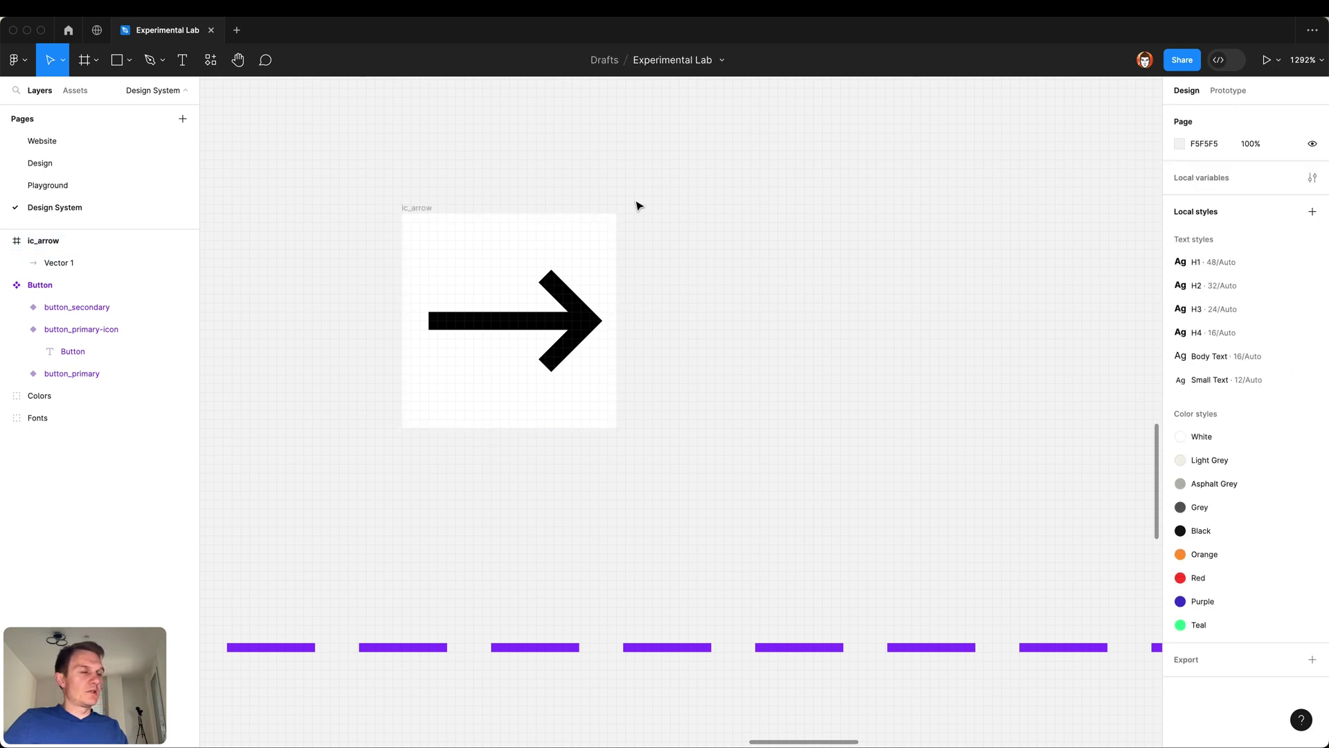
{"action": "left_click", "coordinate": [433, 209]}
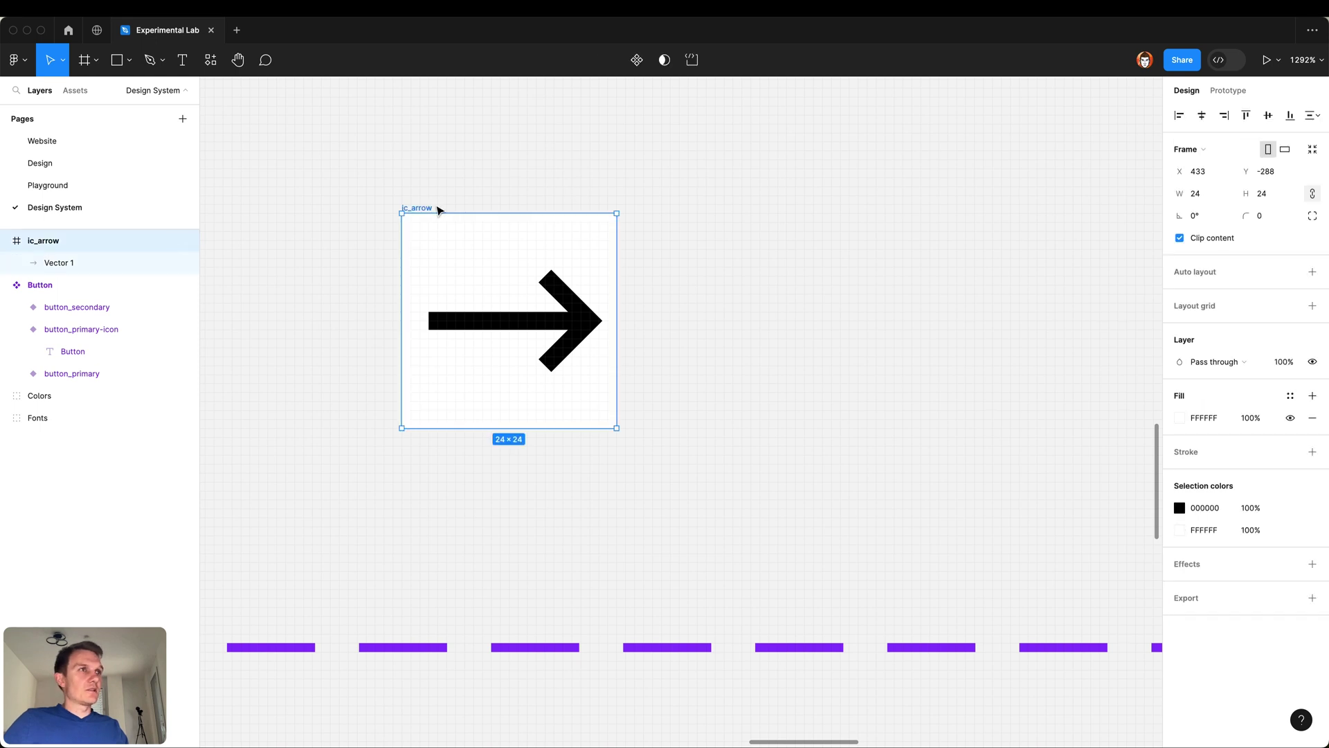
{"action": "left_click", "coordinate": [438, 210]}
{"action": "left_click", "coordinate": [418, 209]}
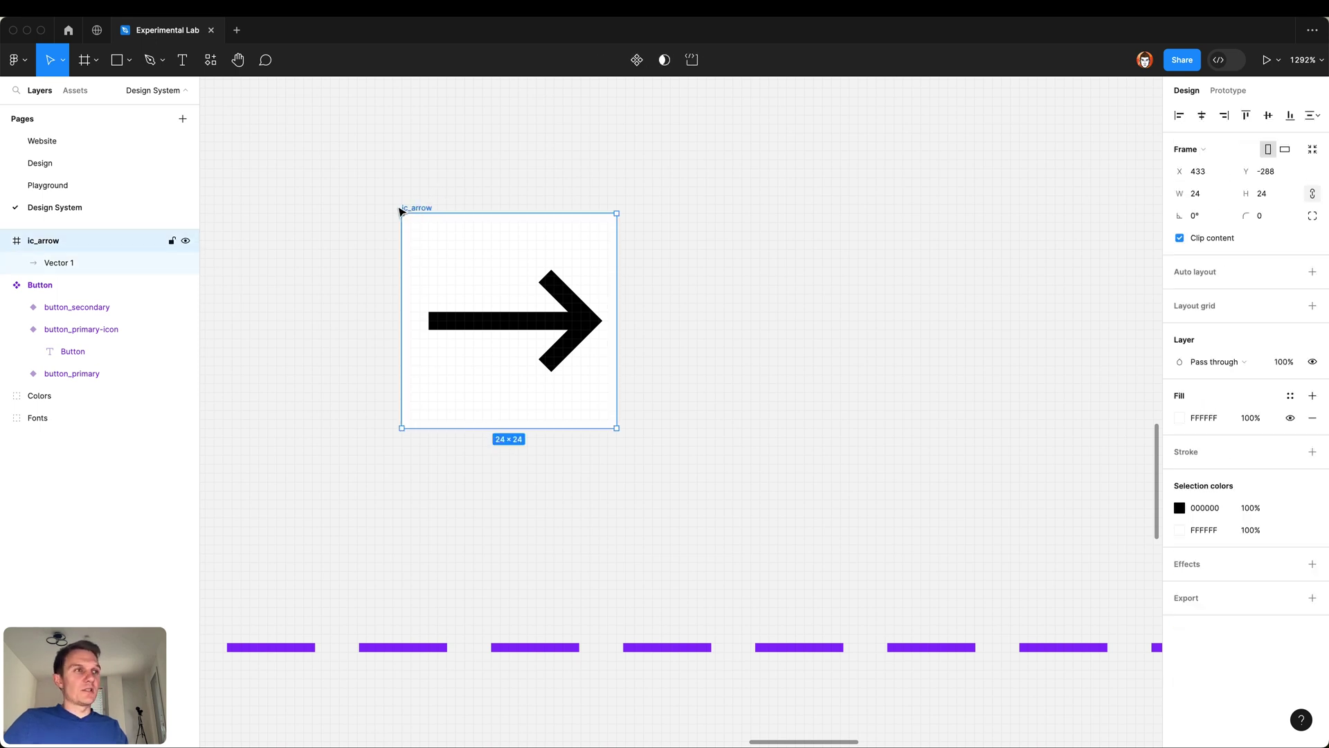
{"action": "scroll", "coordinate": [401, 211], "scroll_direction": "down", "scroll_amount": 5}
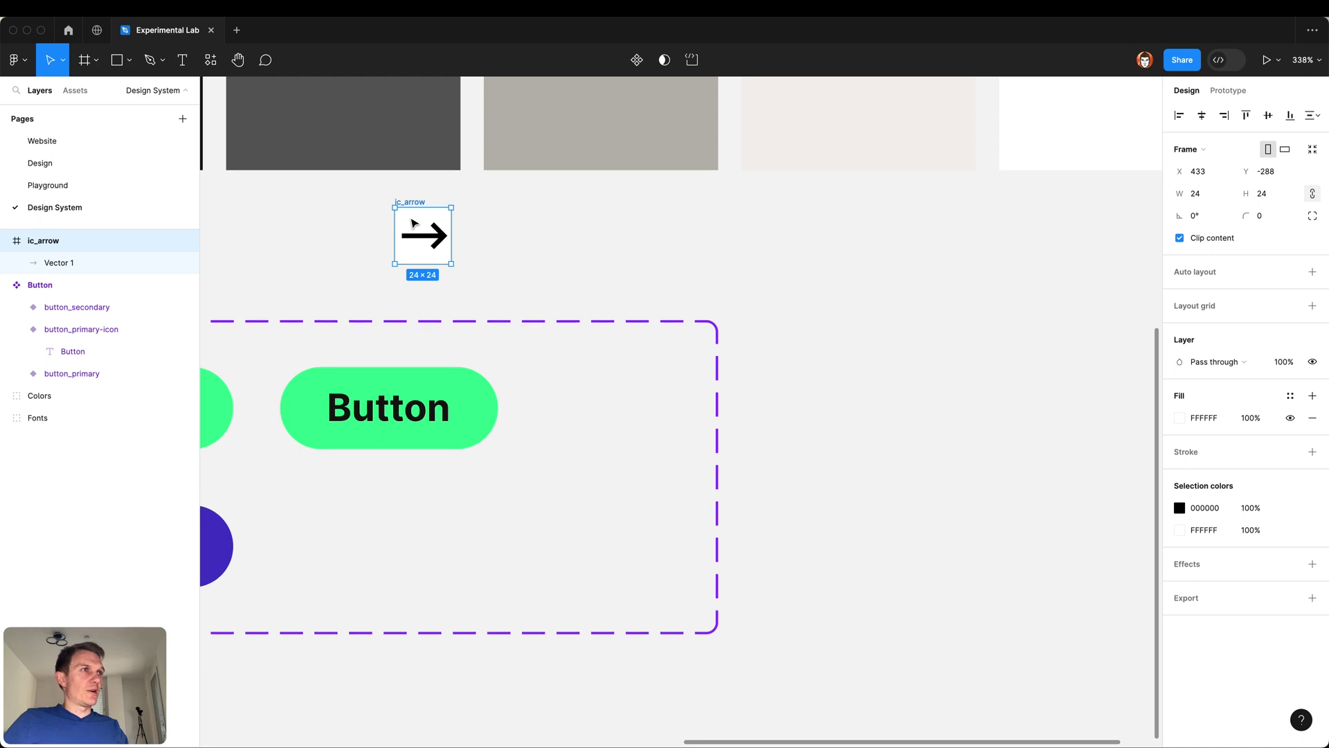
Step: Move the ic_arrow frame clear of the buttons and duplicate it just to its right
{"action": "left_click_drag", "start_coordinate": [413, 223], "coordinate": [860, 359]}
{"action": "left_click", "coordinate": [988, 386]}
{"action": "scroll", "coordinate": [708, 396], "scroll_direction": "right", "scroll_amount": 5}
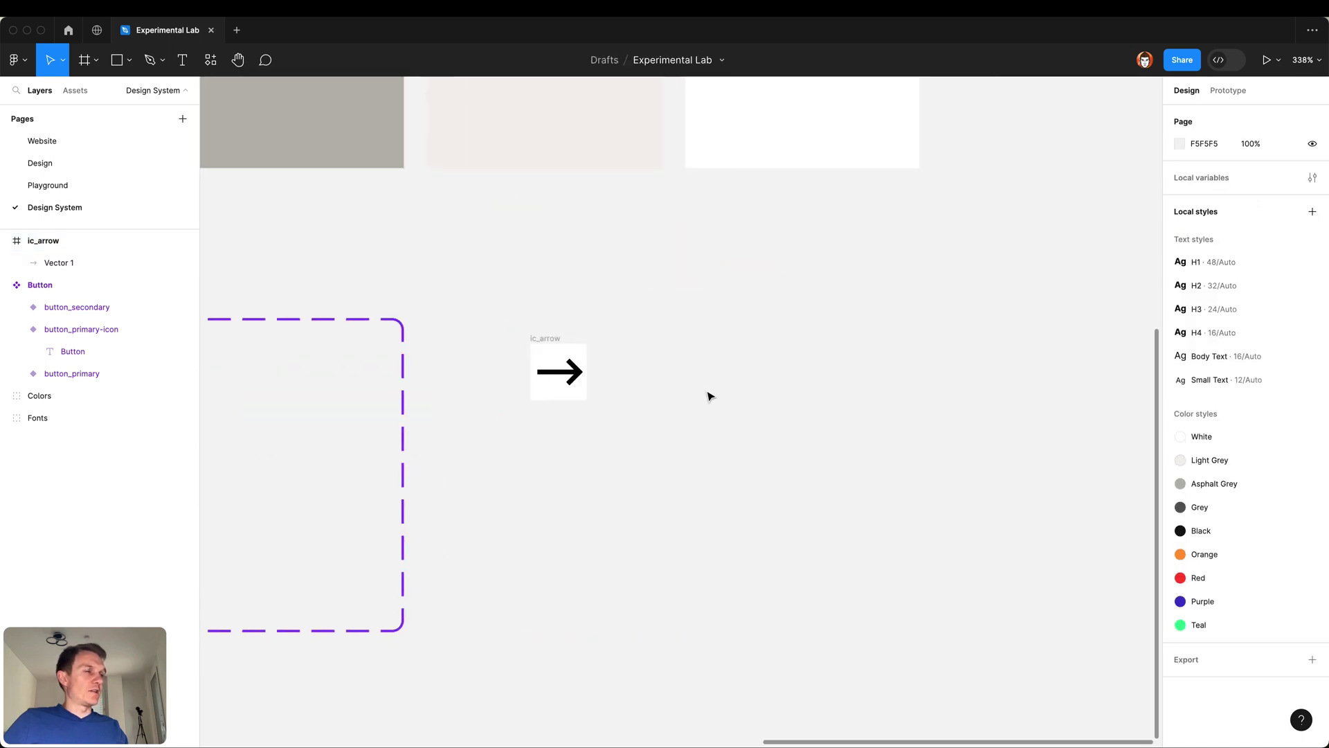
{"action": "scroll", "coordinate": [606, 362], "scroll_direction": "up", "scroll_amount": 2}
{"action": "left_click", "coordinate": [537, 336]}
{"action": "left_click_drag", "start_coordinate": [537, 336], "coordinate": [645, 346]}
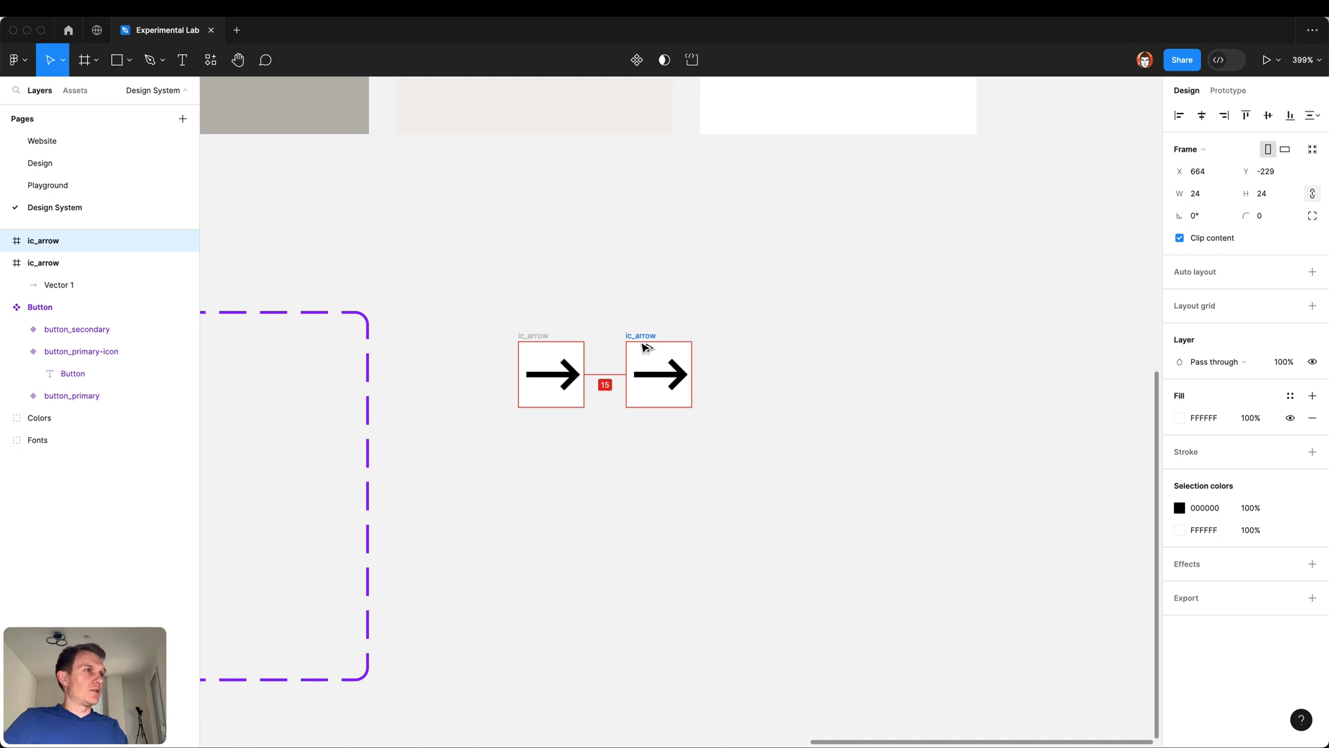
{"action": "left_click", "coordinate": [757, 375]}
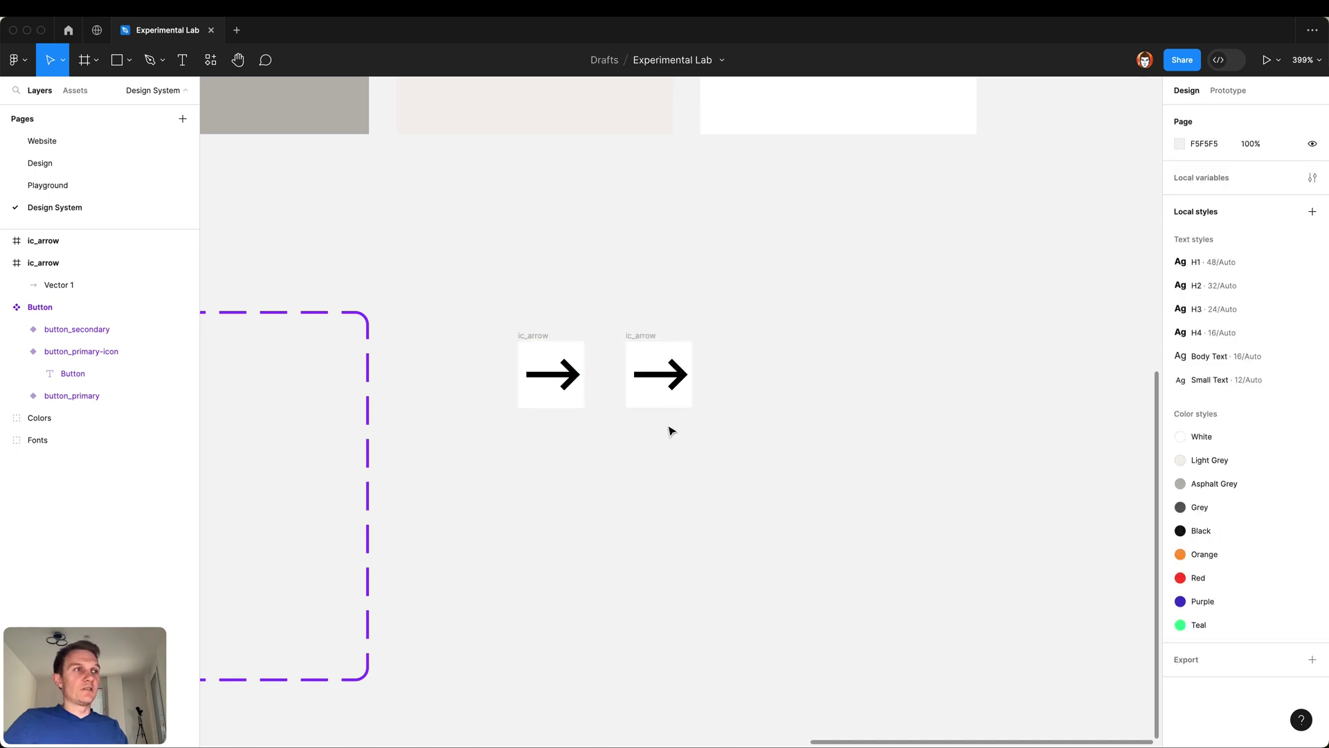
{"action": "left_click", "coordinate": [632, 389]}
{"action": "left_click", "coordinate": [641, 439]}
{"action": "scroll", "coordinate": [658, 384], "scroll_direction": "up", "scroll_amount": 10}
Step: Rename the two arrow frames ic_arrow-right and ic_arrow-left
{"action": "left_click", "coordinate": [385, 292]}
{"action": "key", "text": "Right"}
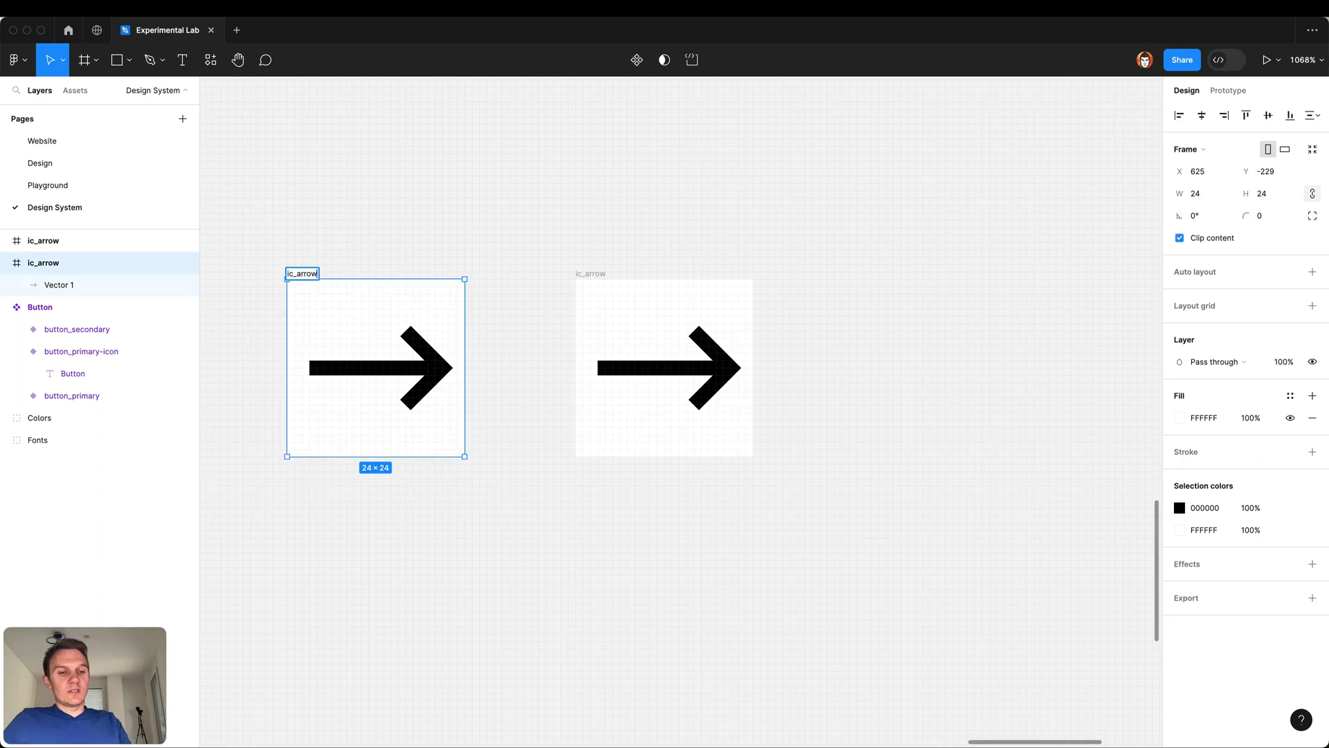
{"action": "type", "text": "-right"}
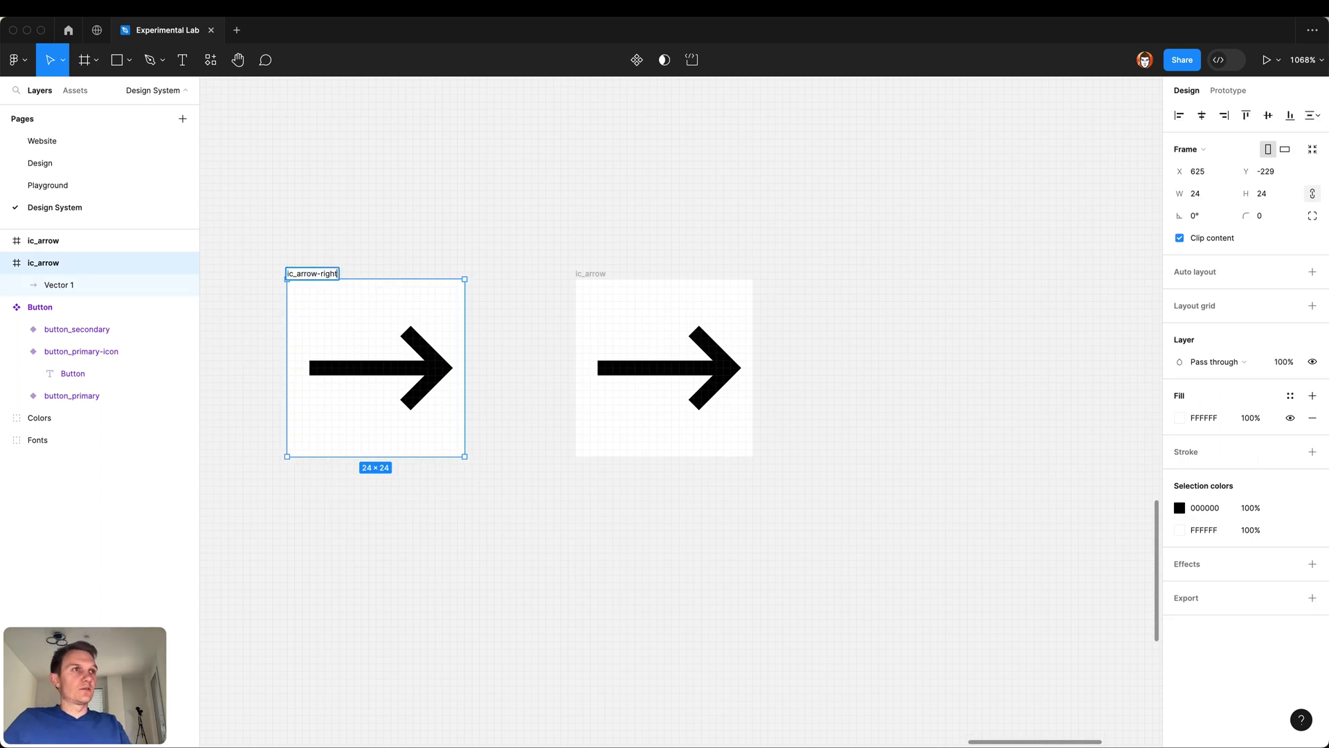
{"action": "key", "text": "Return"}
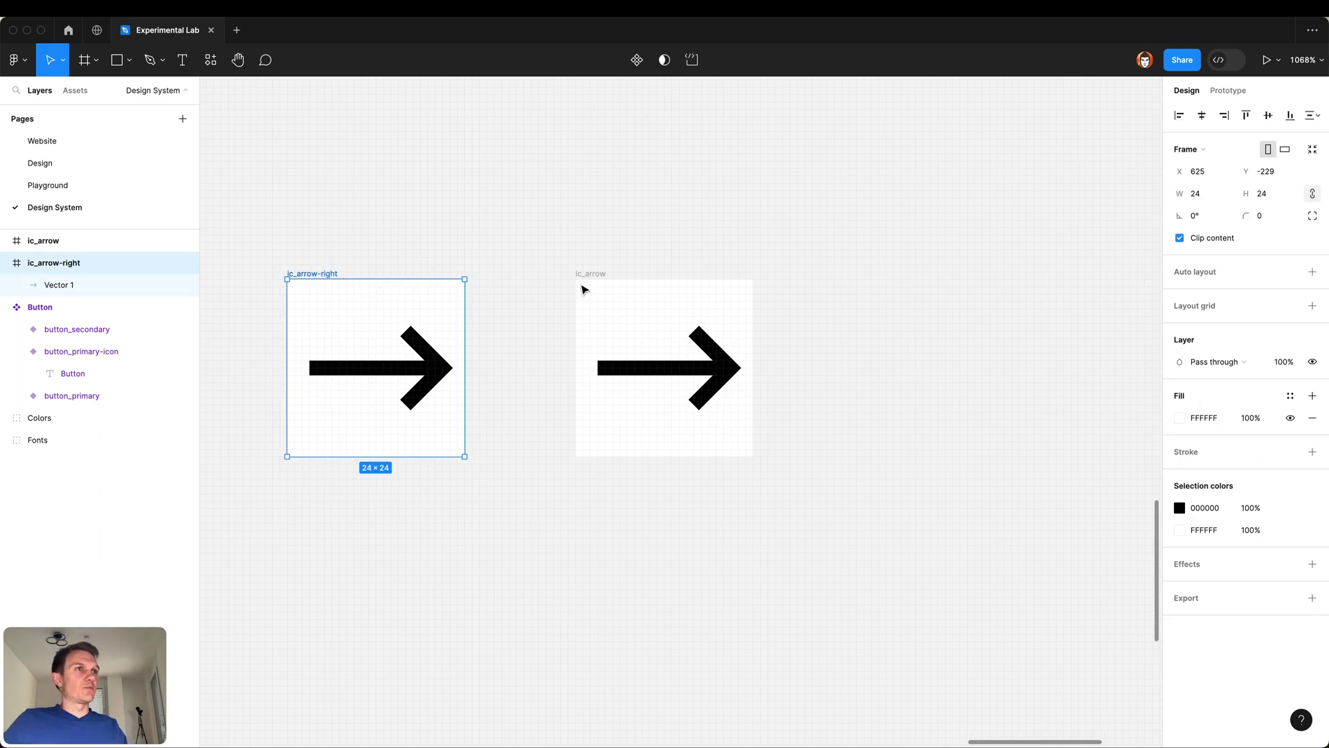
{"action": "double_click", "coordinate": [603, 277]}
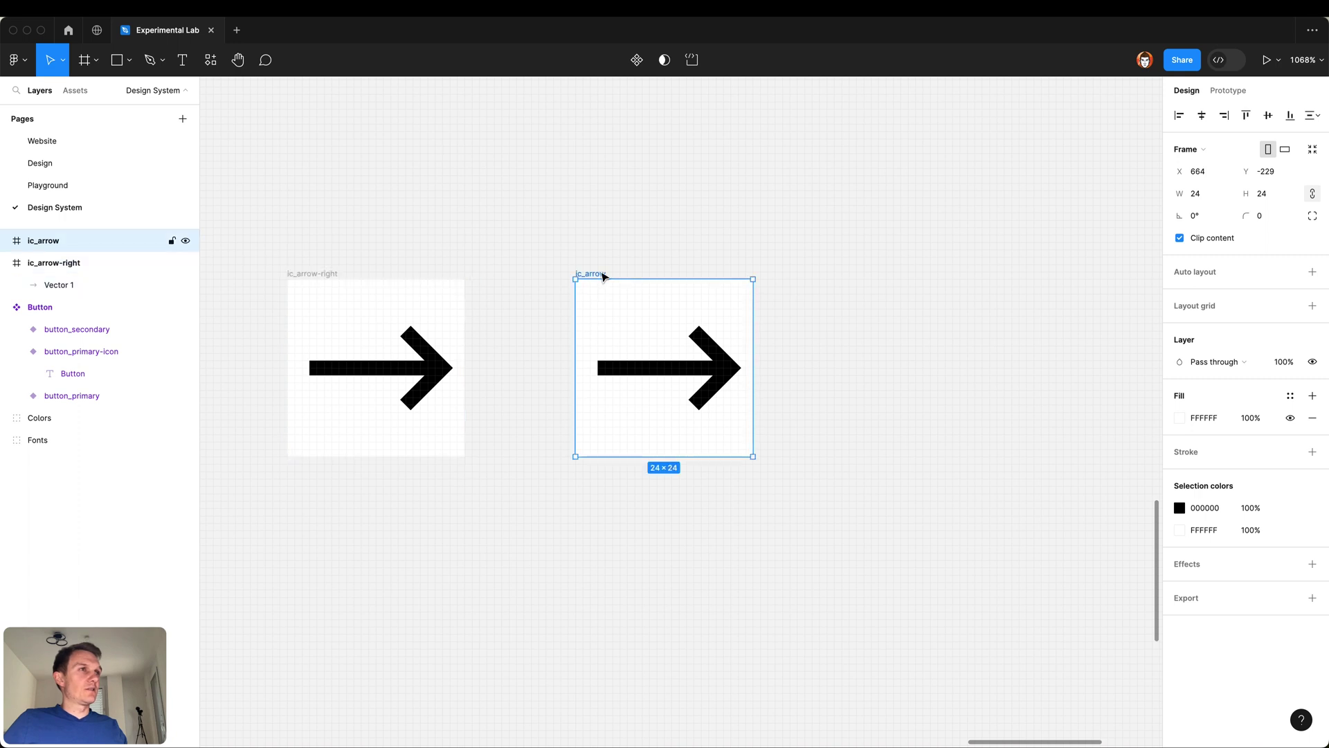
{"action": "key", "text": "Right"}
{"action": "type", "text": "-left"}
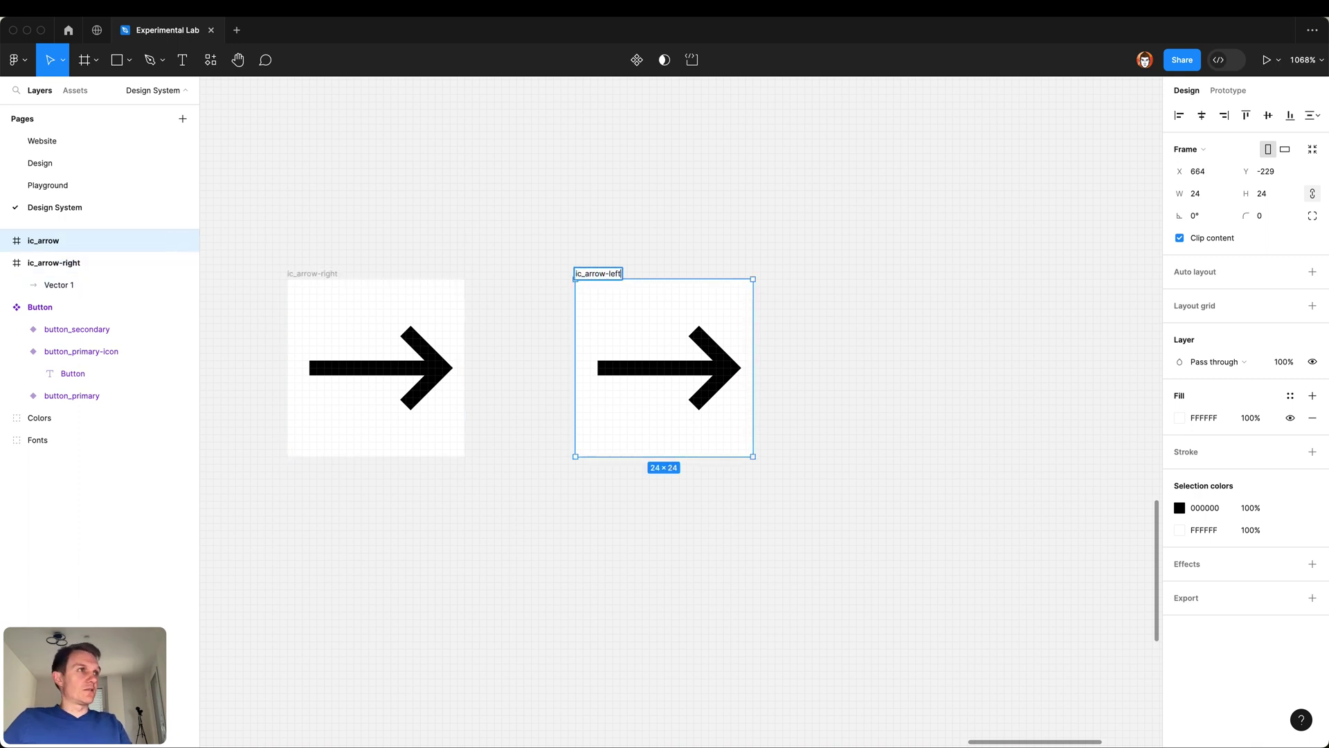
{"action": "key", "text": "Return"}
Step: Flip the arrow inside ic_arrow-left horizontally so it points left
{"action": "left_click", "coordinate": [690, 372]}
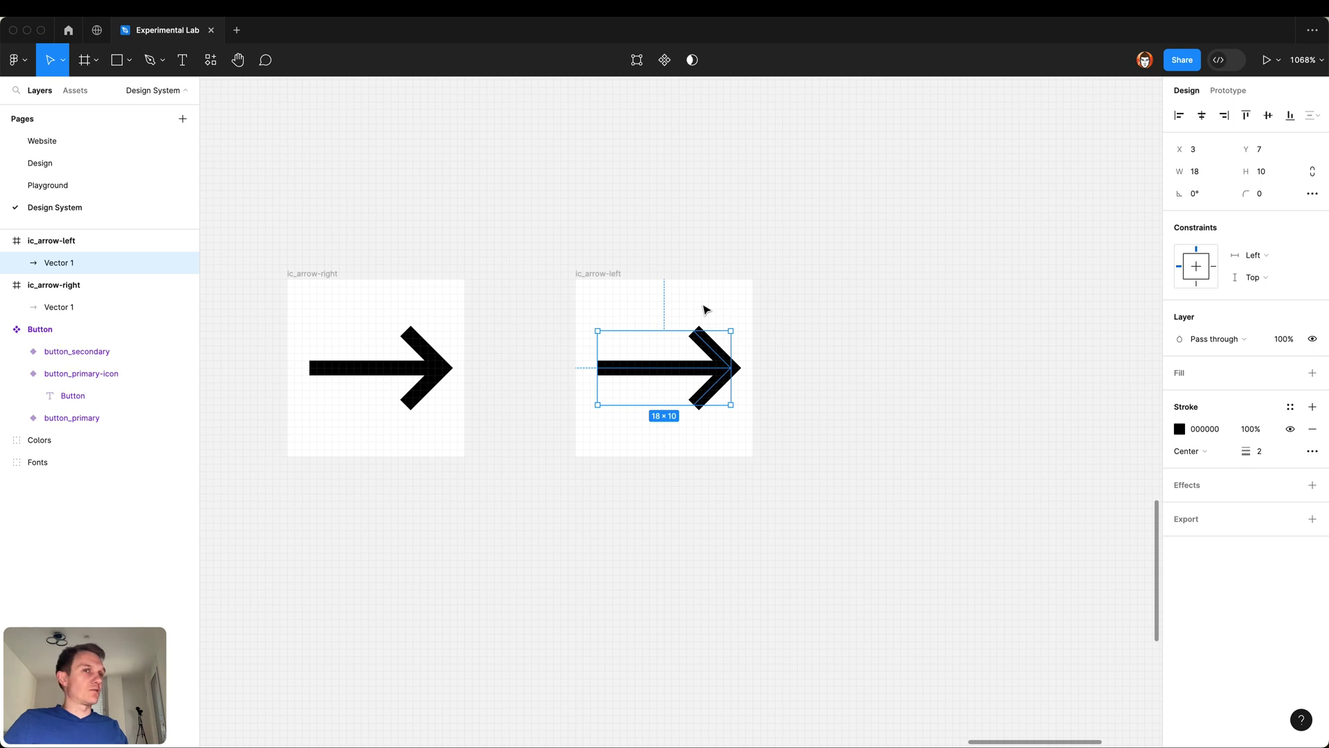
{"action": "key", "text": "shift+h"}
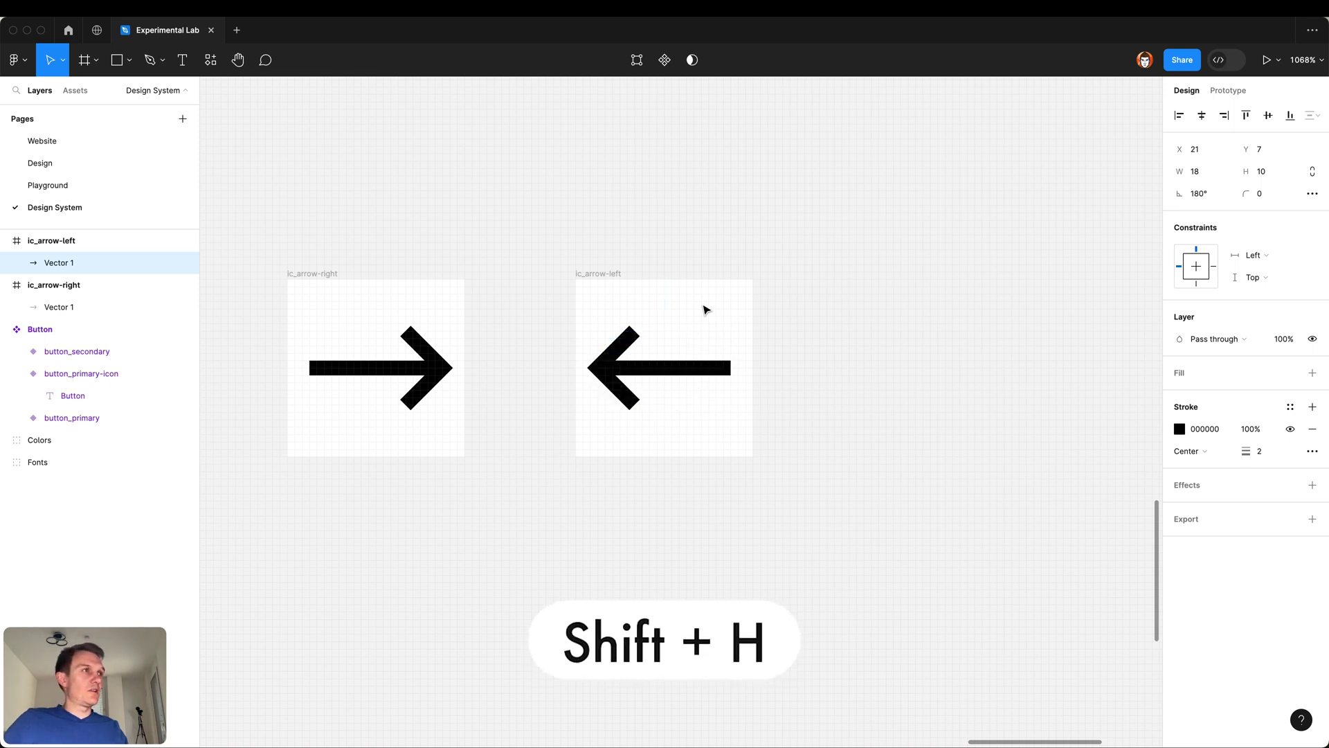
{"action": "left_click", "coordinate": [885, 396]}
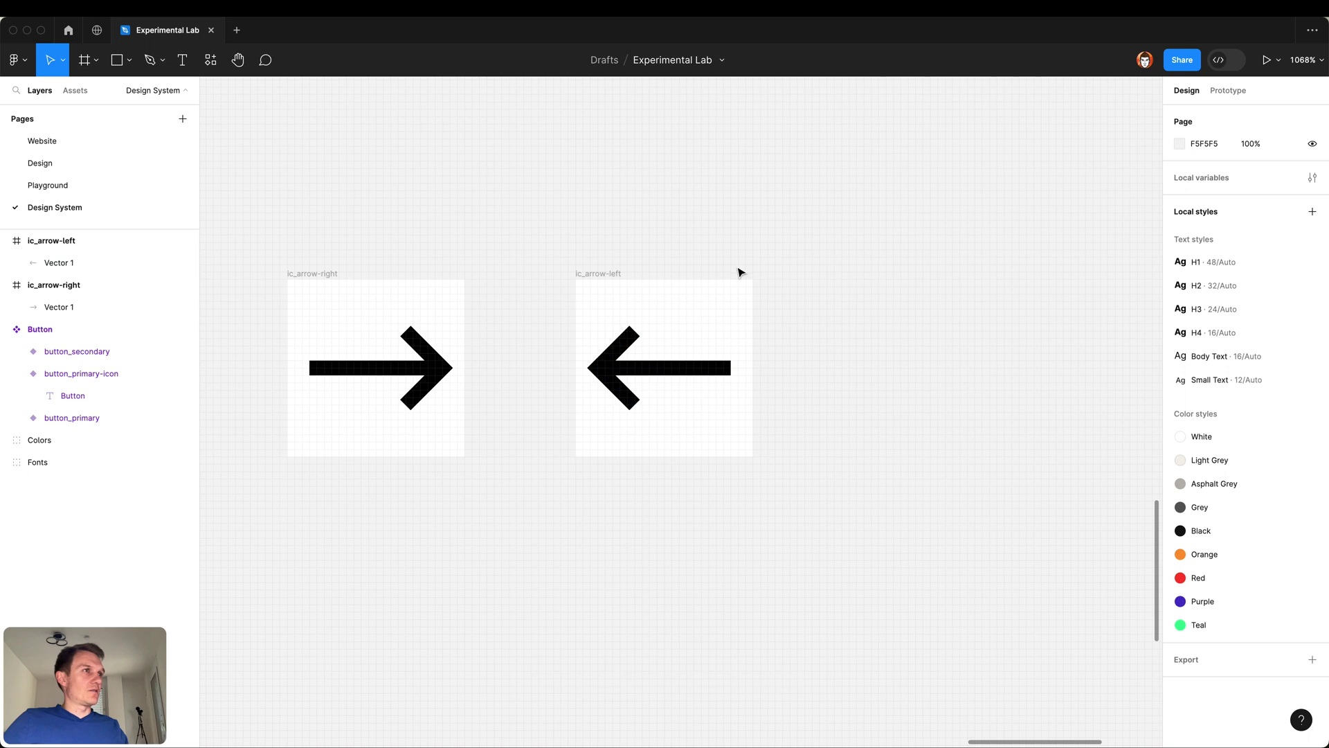
{"action": "scroll", "coordinate": [739, 247], "scroll_direction": "down", "scroll_amount": 5}
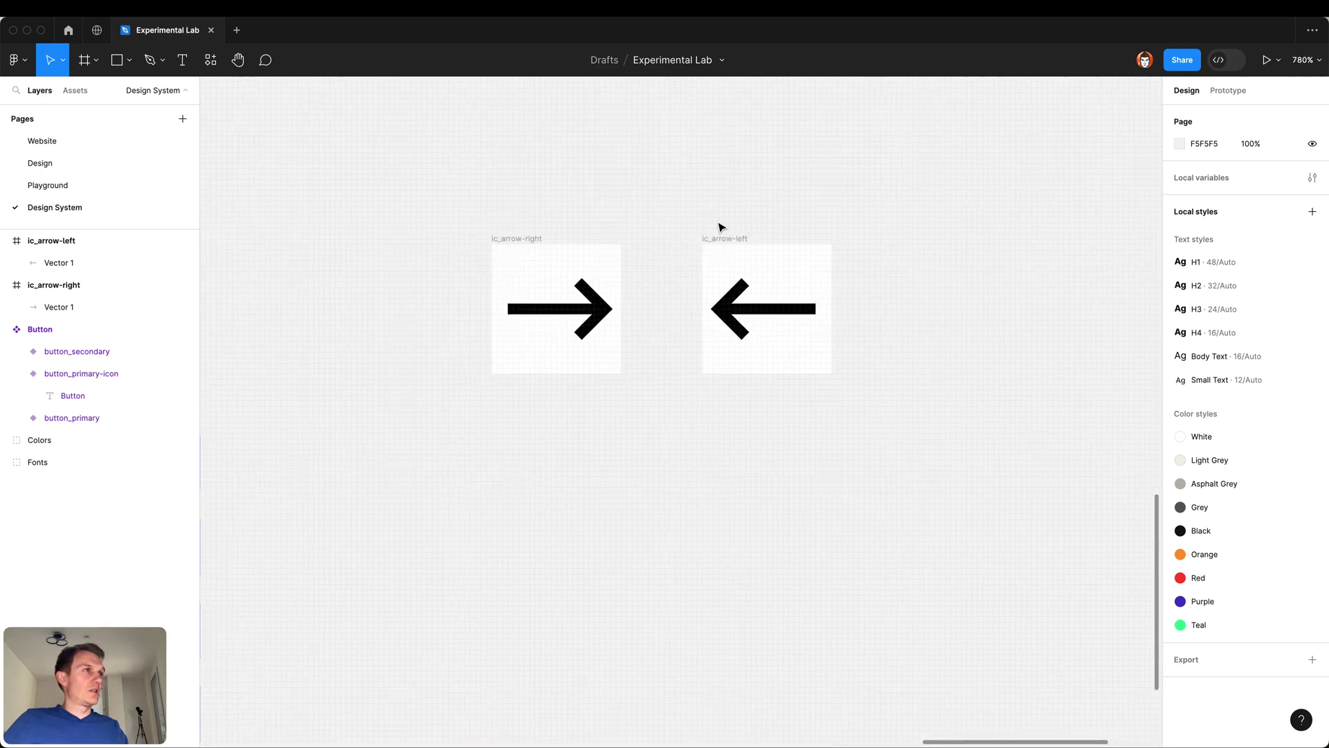
Step: Duplicate ic_arrow-right below itself and replace its arrow with a black ring filling the frame
{"action": "left_click_drag", "start_coordinate": [513, 236], "coordinate": [522, 451]}
{"action": "left_click", "coordinate": [641, 448]}
{"action": "scroll", "coordinate": [642, 448], "scroll_direction": "down", "scroll_amount": 3}
{"action": "left_click", "coordinate": [574, 378]}
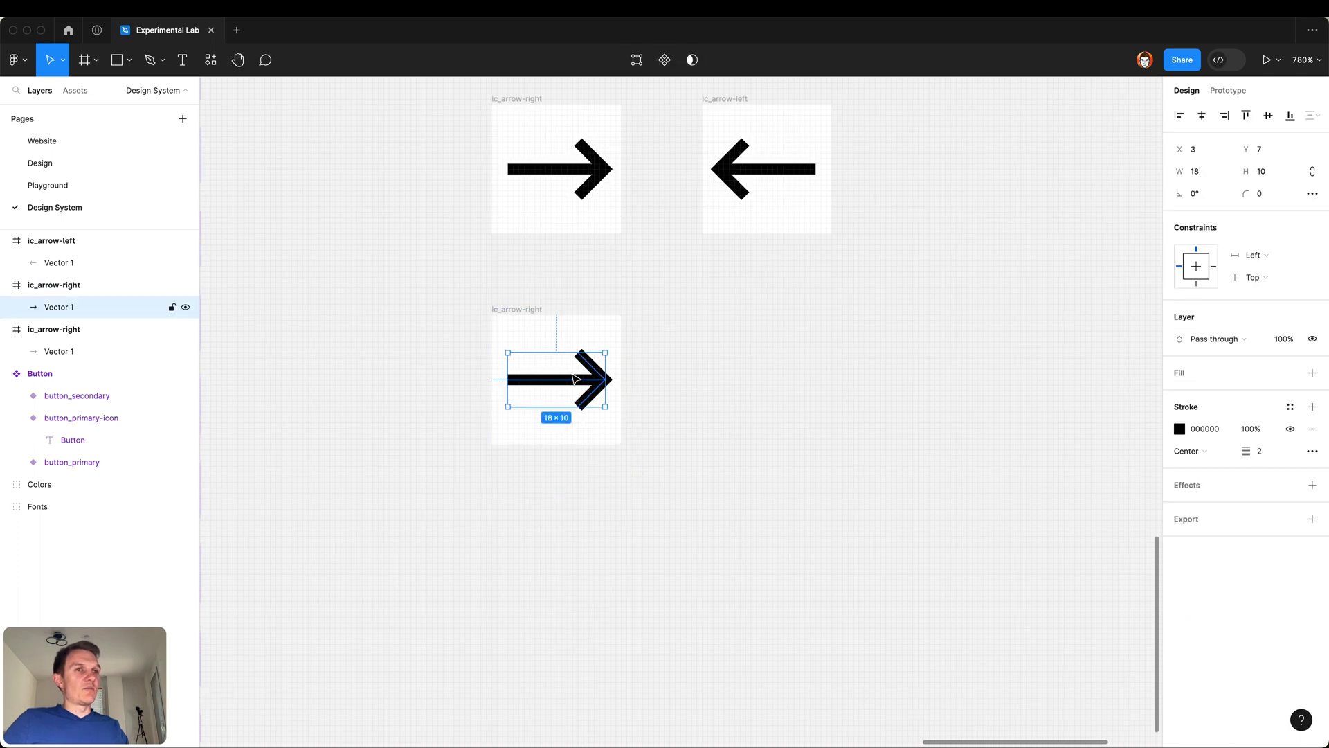
{"action": "scroll", "coordinate": [668, 360], "scroll_direction": "up", "scroll_amount": 3}
{"action": "key", "text": "Delete"}
{"action": "left_click", "coordinate": [457, 286]}
{"action": "key", "text": "o"}
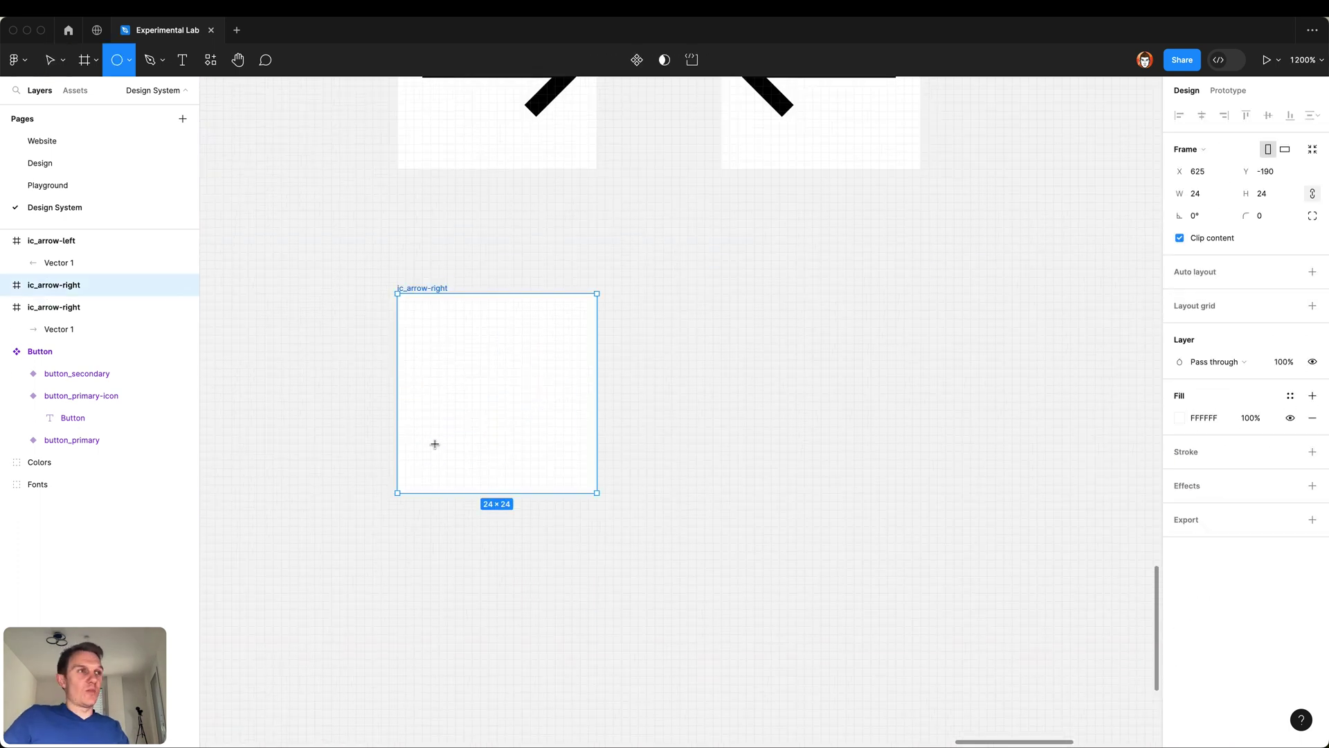
{"action": "left_click_drag", "start_coordinate": [497, 393], "coordinate": [567, 476]}
{"action": "left_click", "coordinate": [769, 360]}
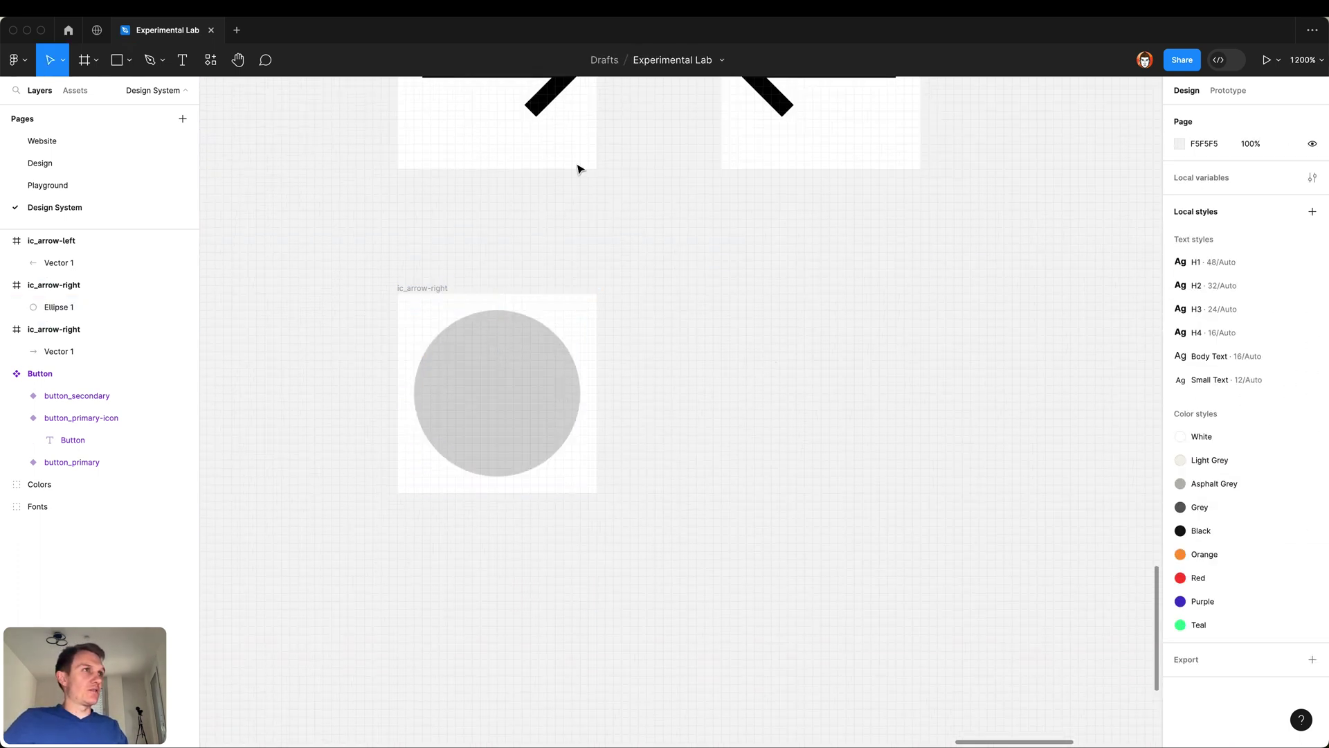
{"action": "left_click", "coordinate": [513, 362]}
{"action": "key", "text": "super+alt+v"}
{"action": "left_click", "coordinate": [671, 440]}
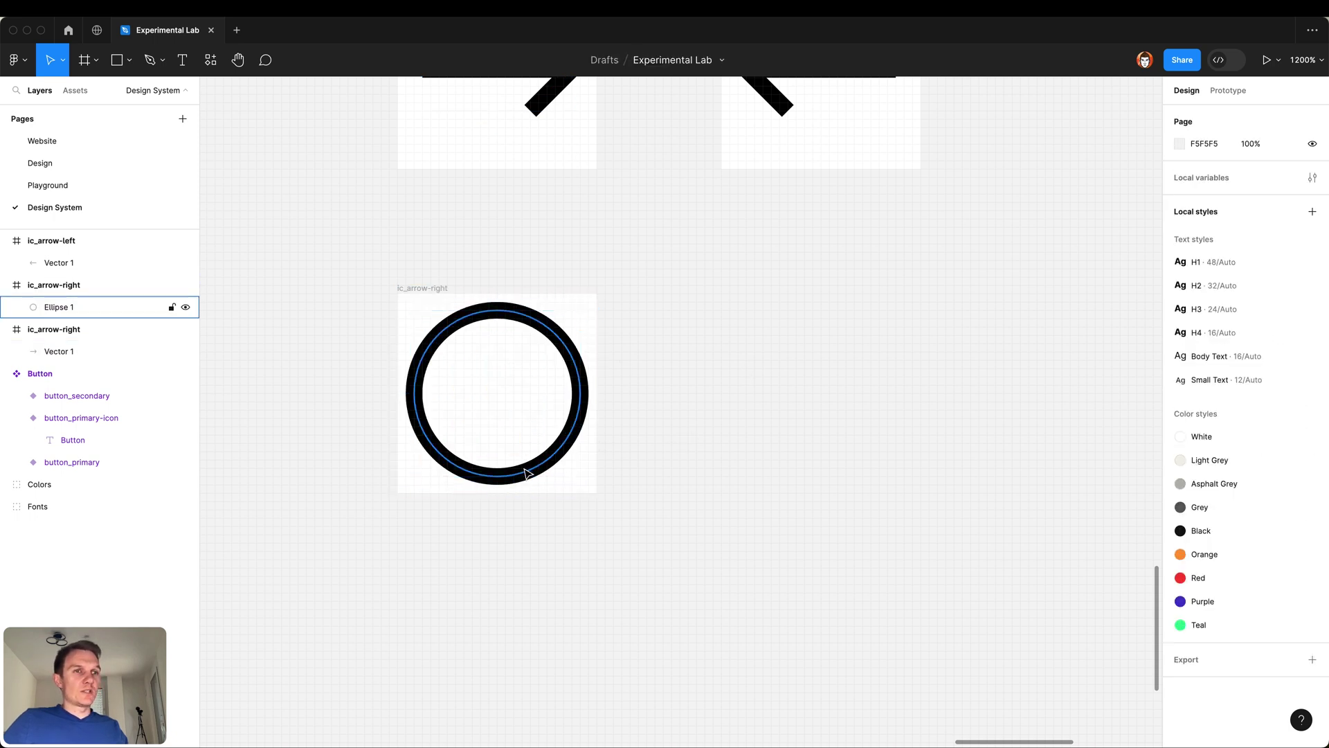
Step: Add a '?' text, convert it to vector outlines, and centre it inside the ring
{"action": "key", "text": "t"}
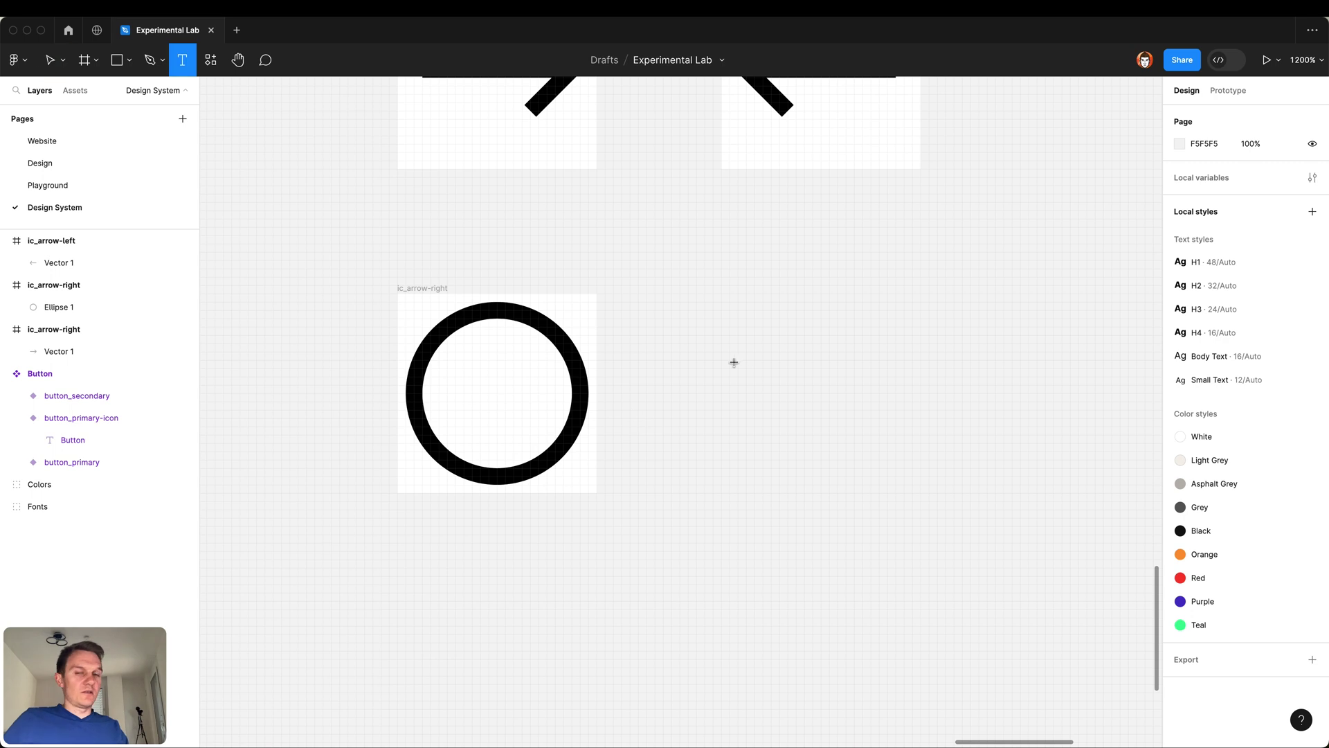
{"action": "left_click", "coordinate": [729, 378]}
{"action": "type", "text": "?"}
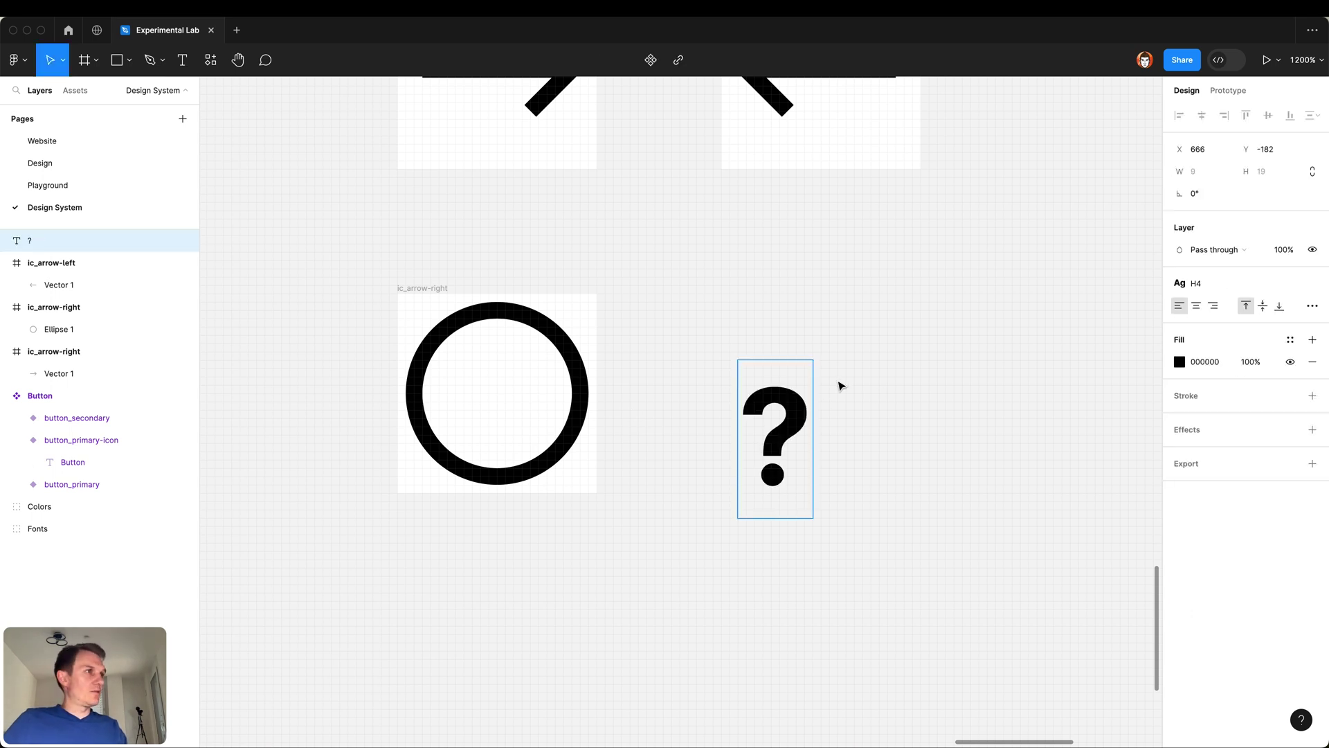
{"action": "key", "text": "Escape"}
{"action": "right_click", "coordinate": [788, 422]}
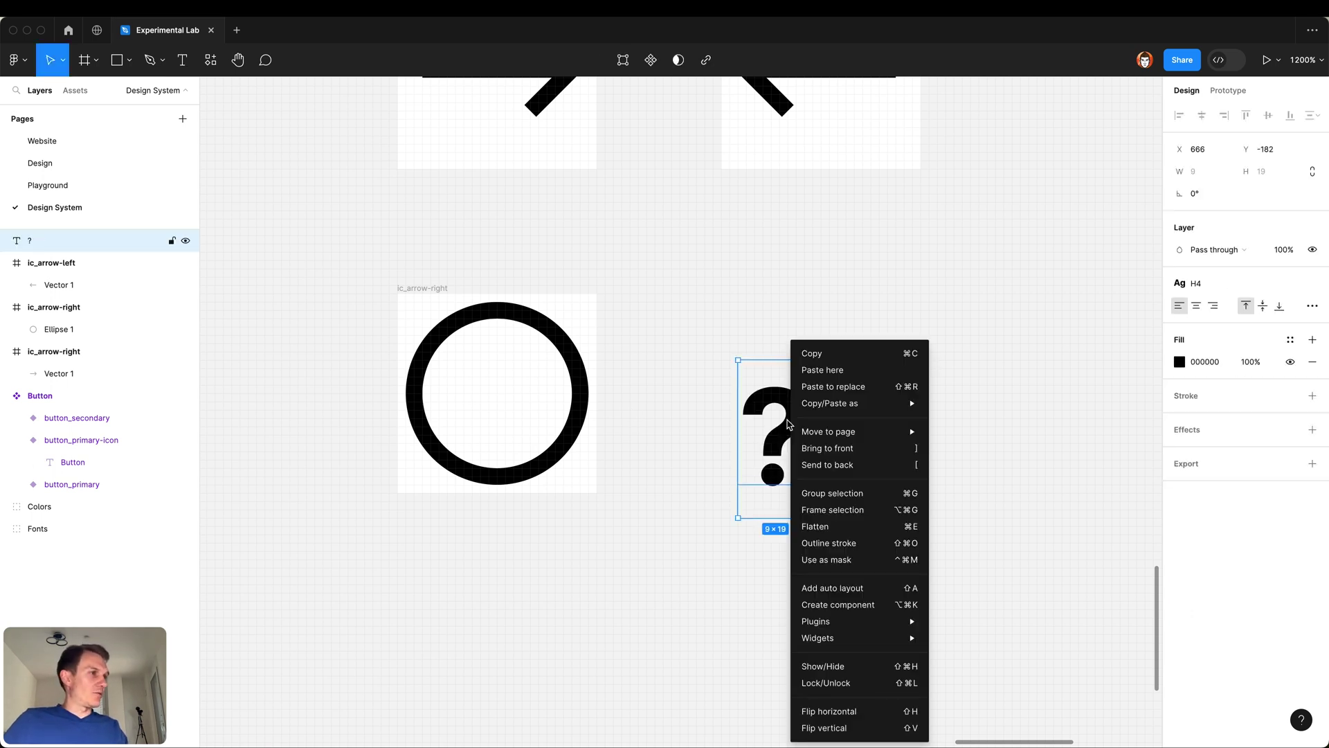
{"action": "left_click", "coordinate": [841, 543]}
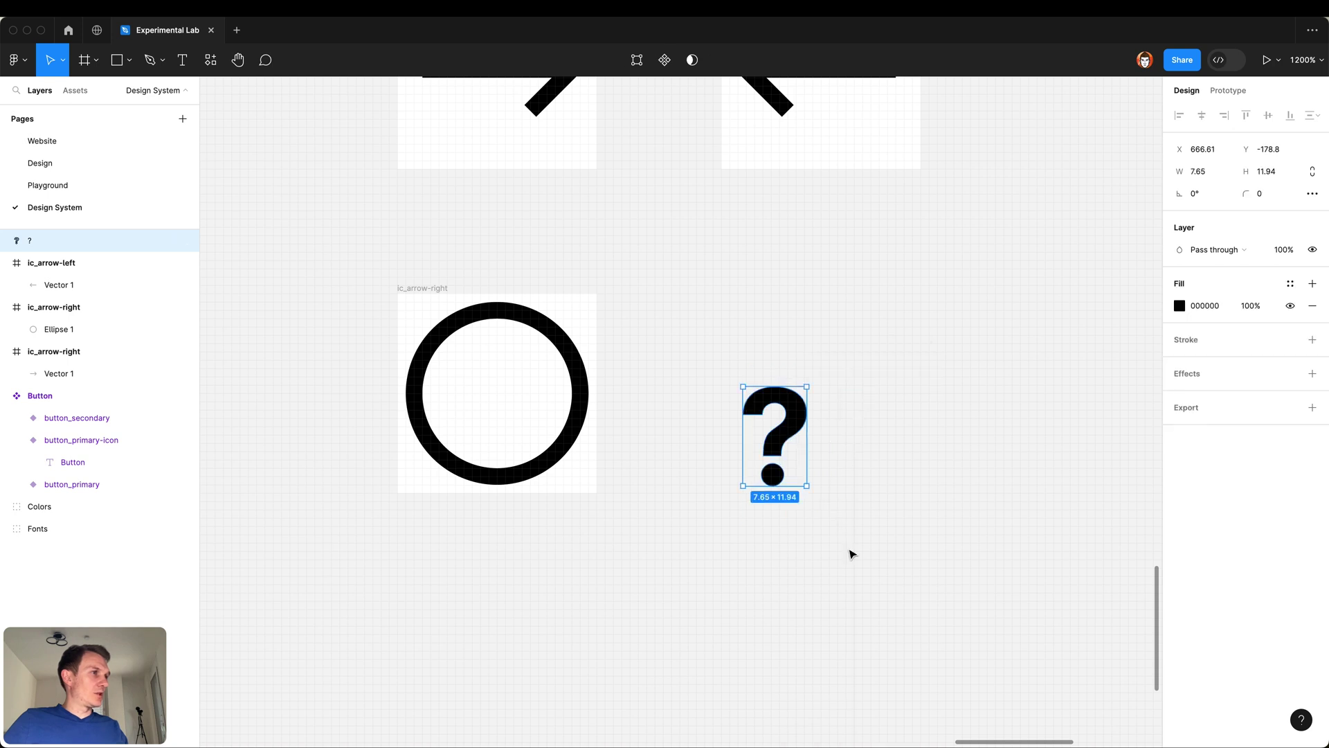
{"action": "left_click_drag", "start_coordinate": [788, 434], "coordinate": [509, 393]}
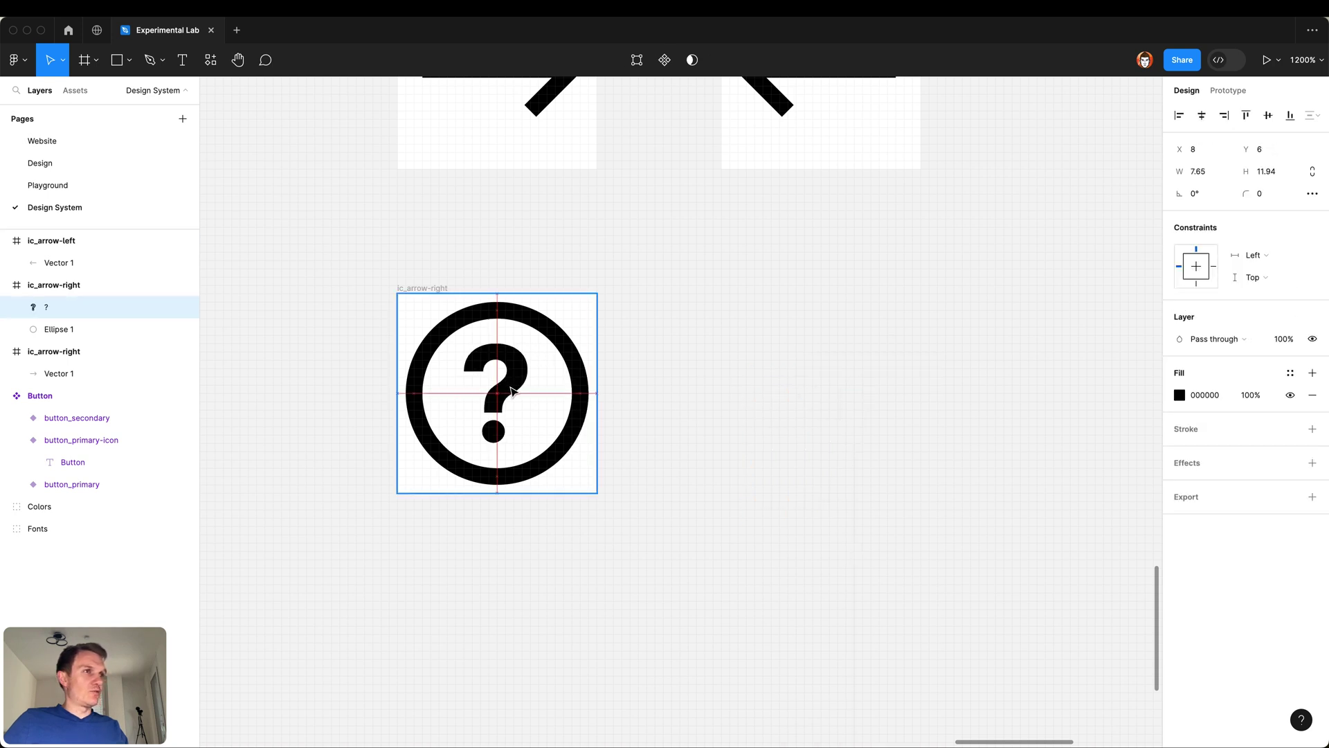
Step: Start renaming the ring icon frame by erasing part of its old name
{"action": "left_click", "coordinate": [676, 417]}
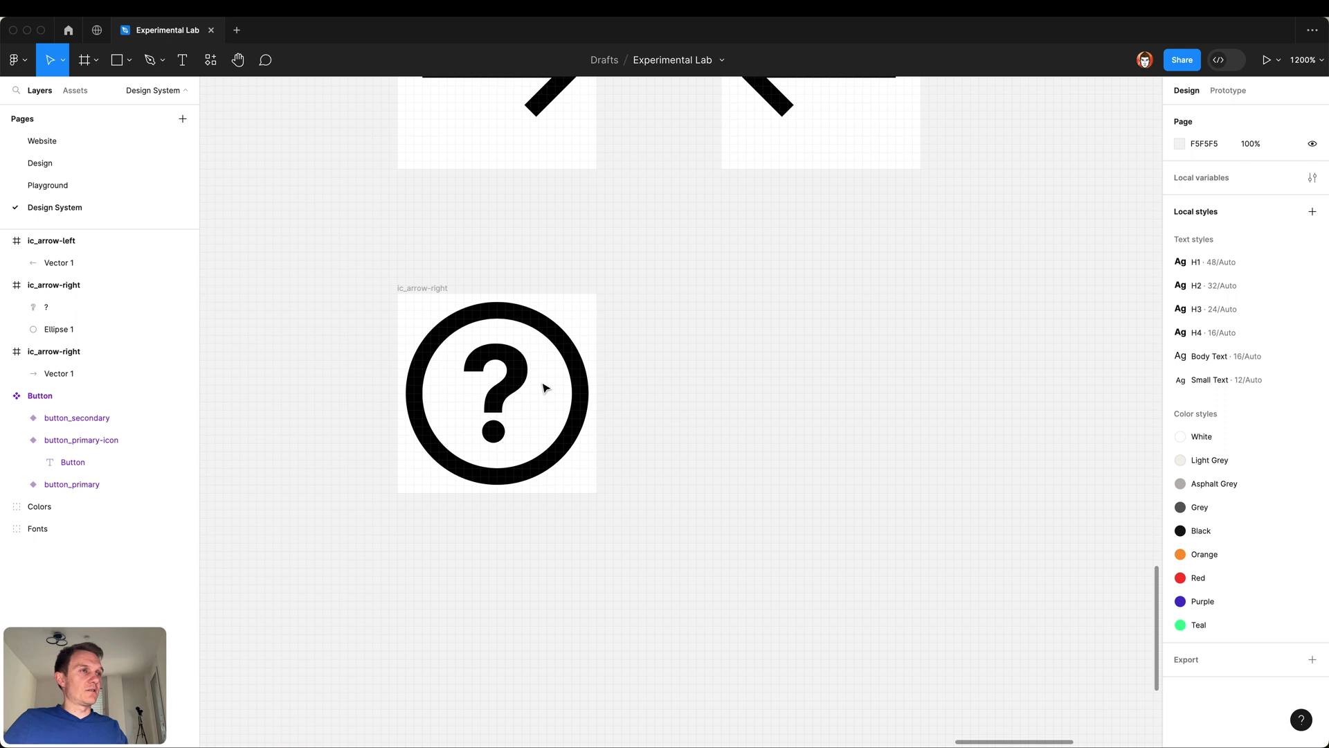
{"action": "left_click", "coordinate": [434, 288]}
{"action": "key", "text": "Right"}
{"action": "key", "text": "BackSpace"}
{"action": "key", "text": "BackSpace"}
{"action": "key", "text": "BackSpace"}
{"action": "key", "text": "BackSpace"}
{"action": "key", "text": "BackSpace"}
{"action": "key", "text": "BackSpace"}
{"action": "key", "text": "BackSpace"}
{"action": "key", "text": "BackSpace"}
{"action": "key", "text": "BackSpace"}
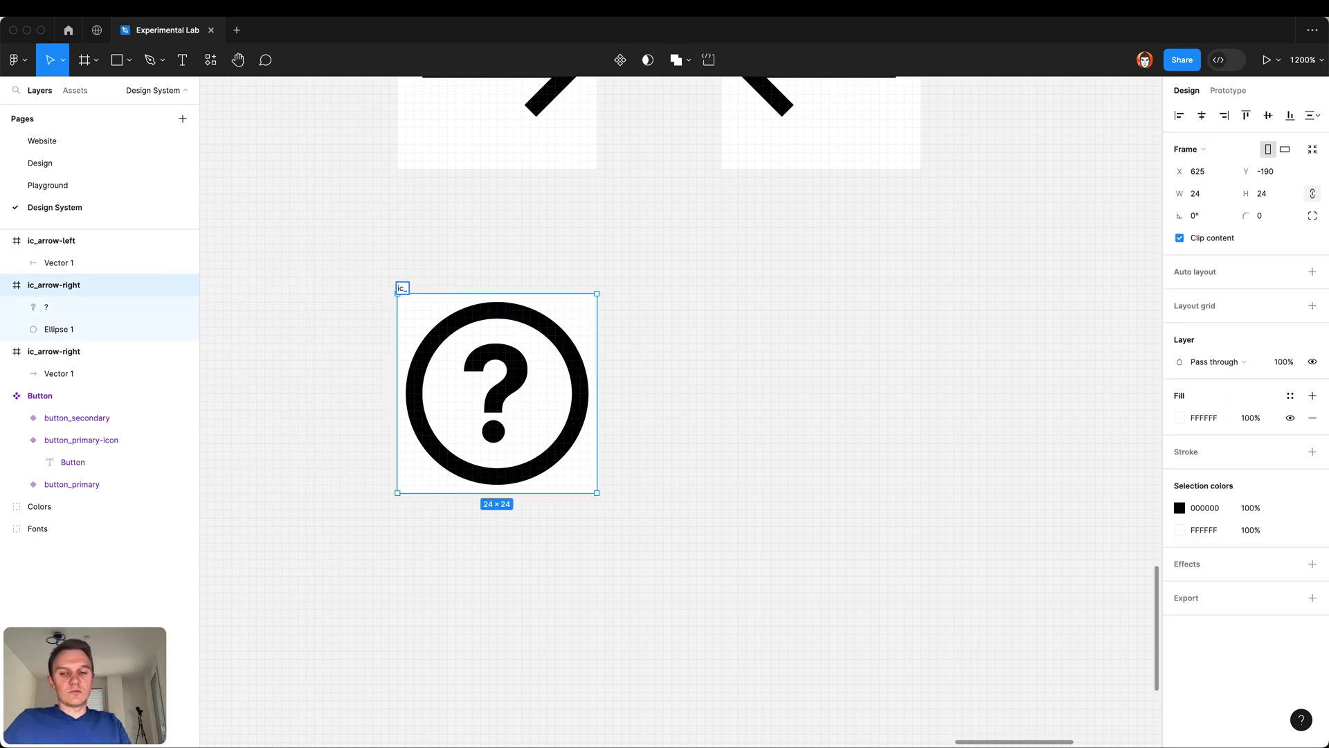
Step: Finish renaming the ring icon frame to ic_question
{"action": "type", "text": "question"}
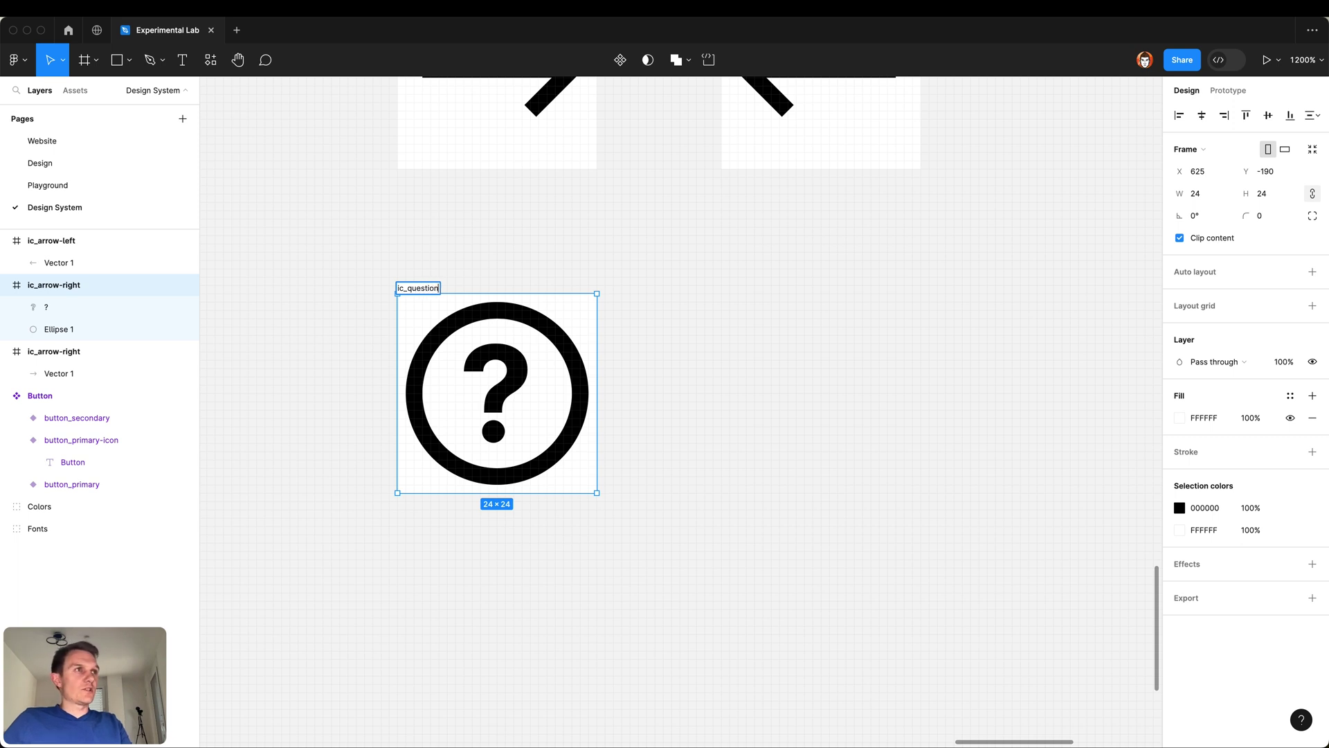
{"action": "key", "text": "Return"}
{"action": "left_click", "coordinate": [523, 277]}
{"action": "scroll", "coordinate": [523, 277], "scroll_direction": "down", "scroll_amount": 2}
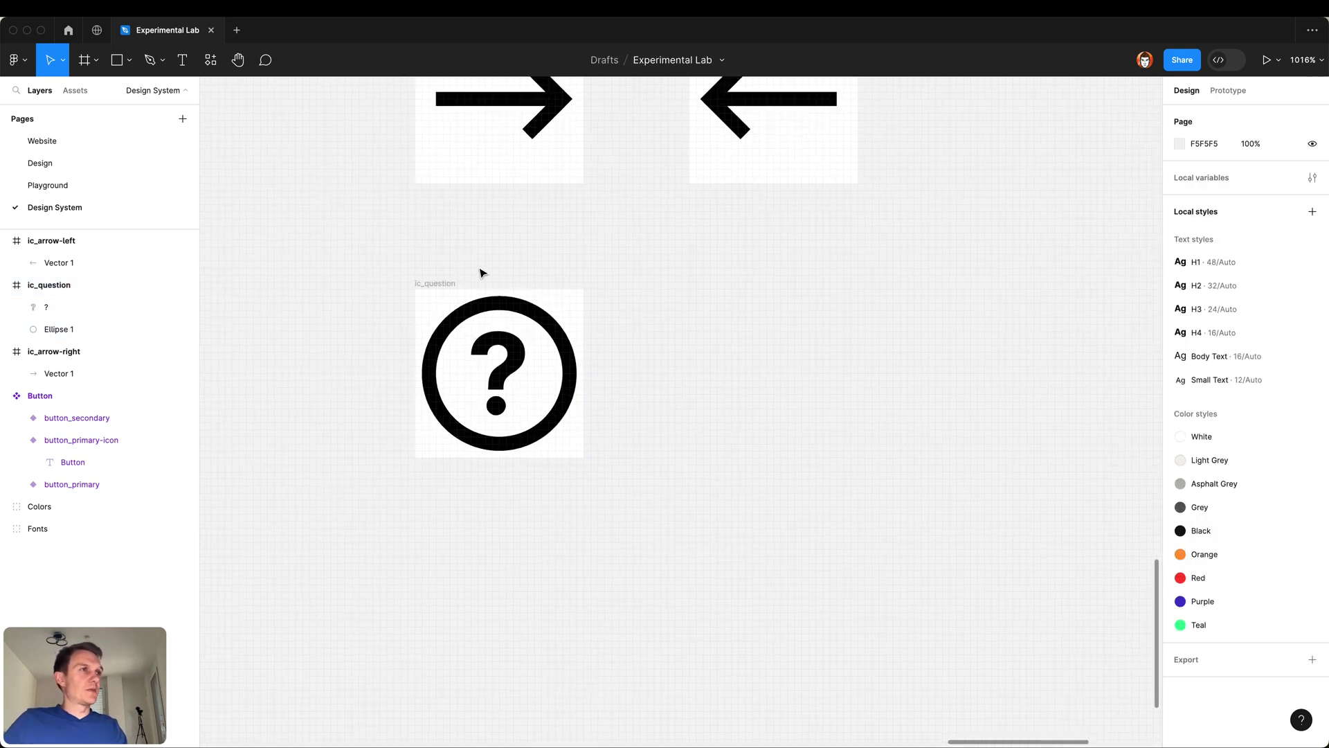
Step: Duplicate ic_question 16 px to the right and delete the ring and question mark from the copy
{"action": "left_click", "coordinate": [445, 284]}
{"action": "left_click_drag", "start_coordinate": [445, 284], "coordinate": [732, 294]}
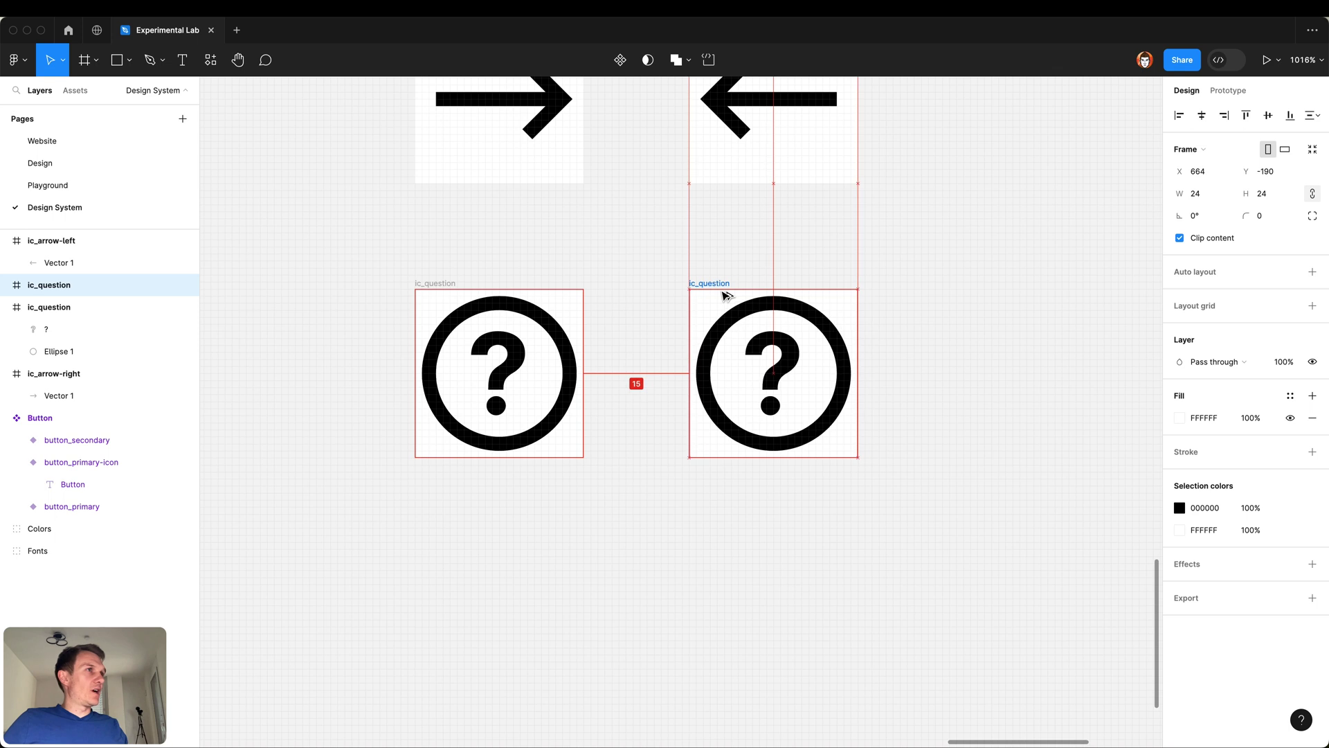
{"action": "left_click", "coordinate": [725, 238]}
{"action": "scroll", "coordinate": [665, 242], "scroll_direction": "right", "scroll_amount": 5}
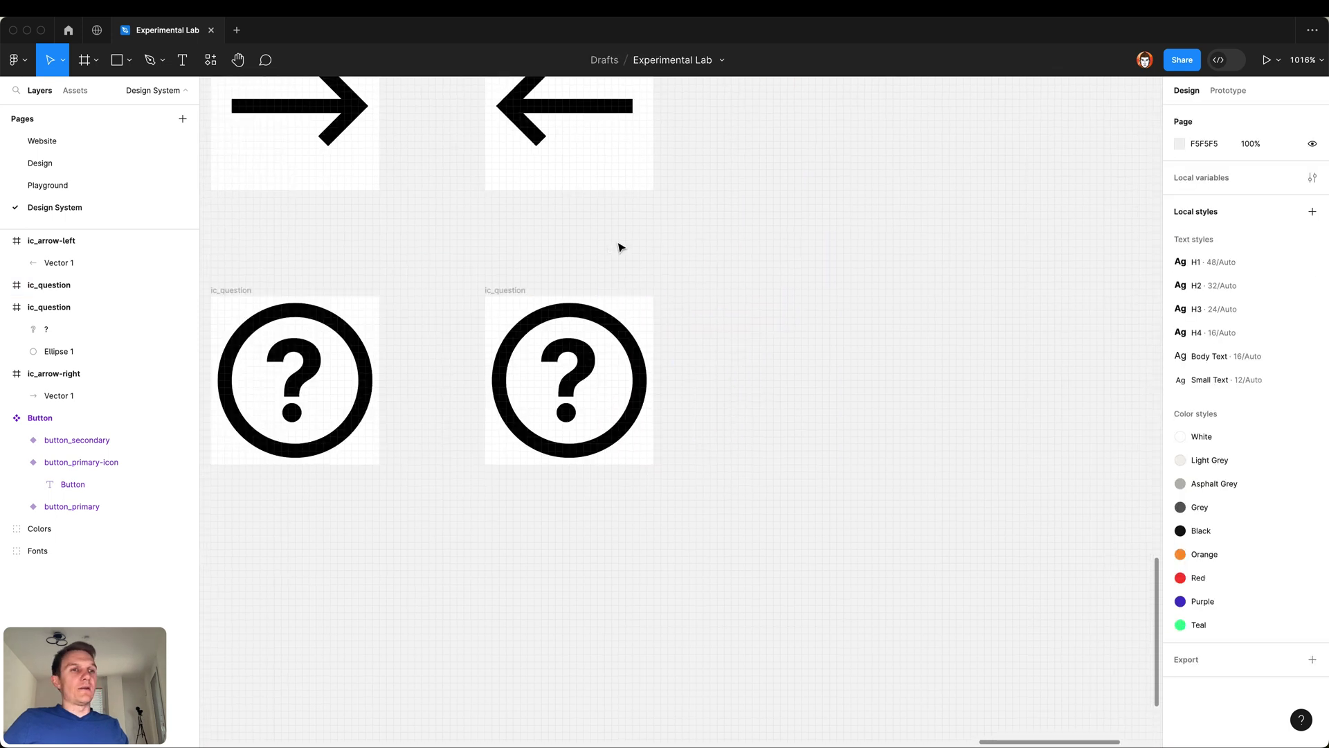
{"action": "left_click", "coordinate": [623, 350]}
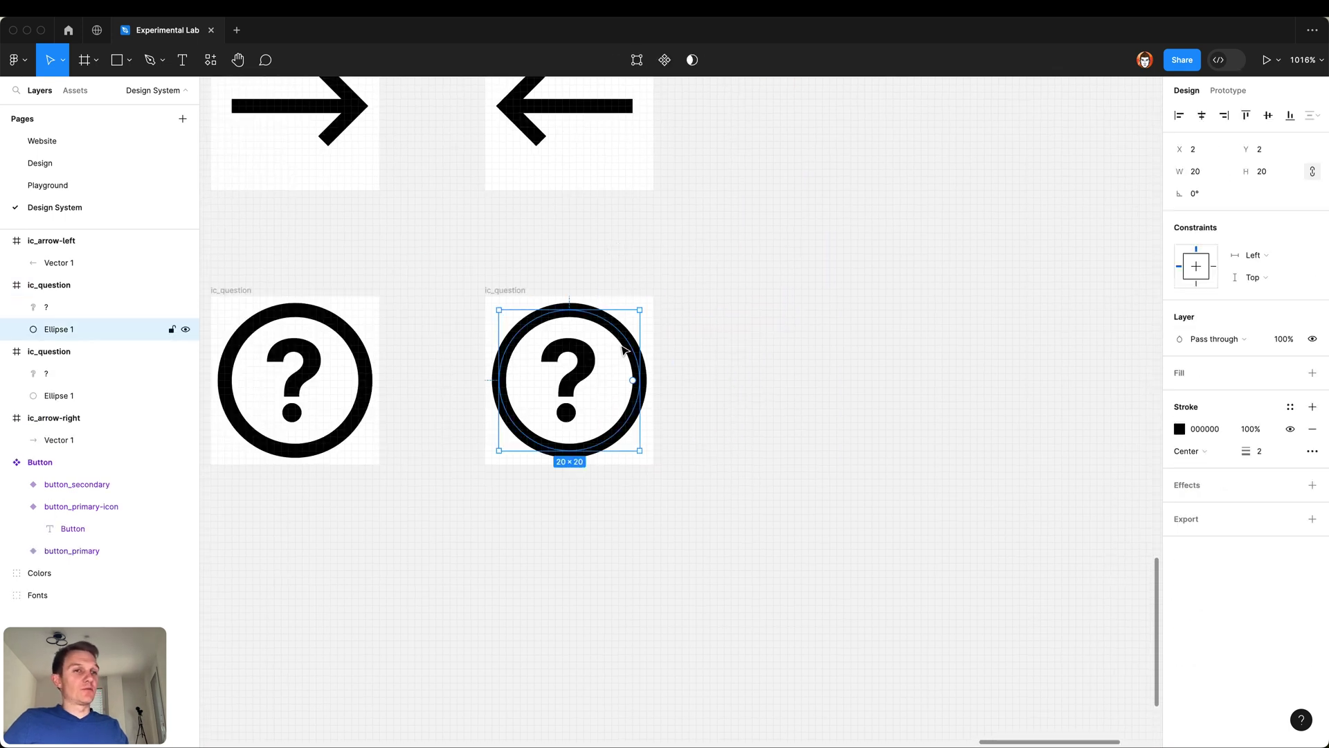
{"action": "left_click", "coordinate": [587, 365], "text": "shift"}
{"action": "key", "text": "Delete"}
Step: Draw a triangle with the Polygon tool inside the empty frame and flatten it
{"action": "left_click", "coordinate": [129, 60]}
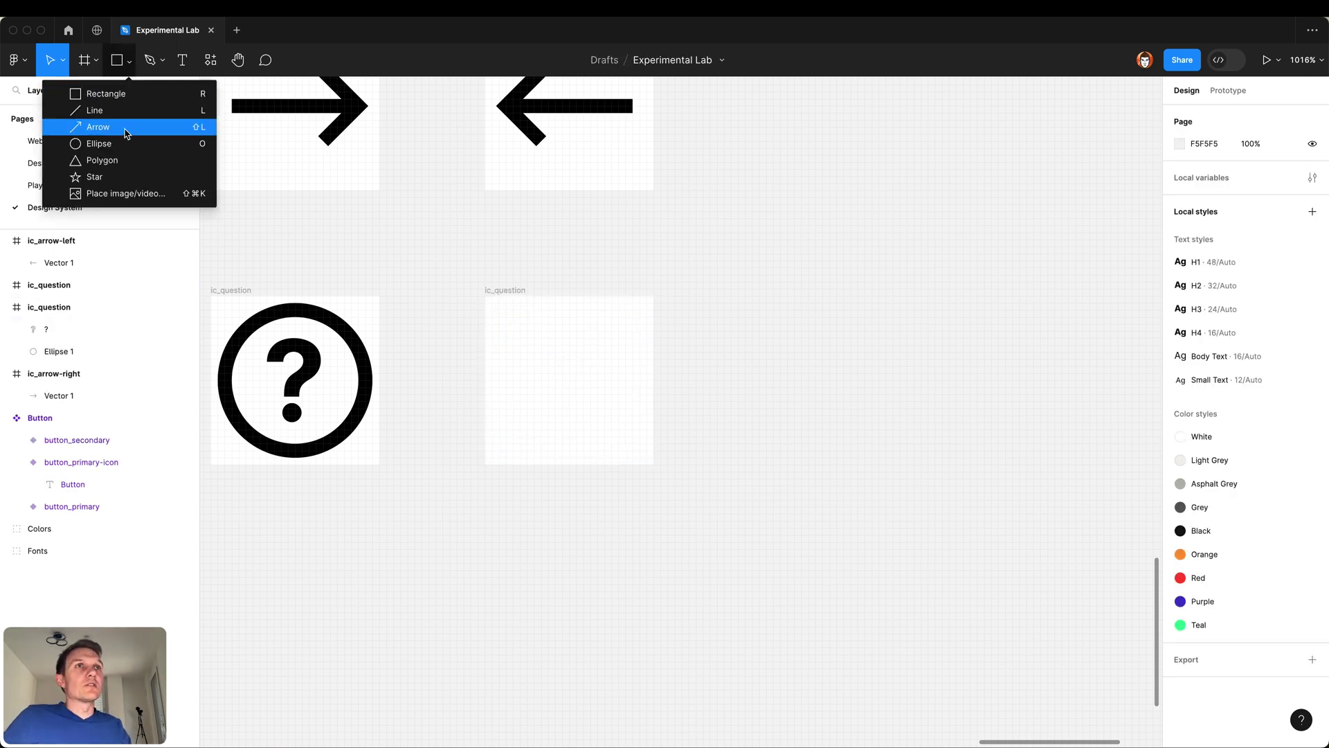
{"action": "left_click", "coordinate": [104, 160]}
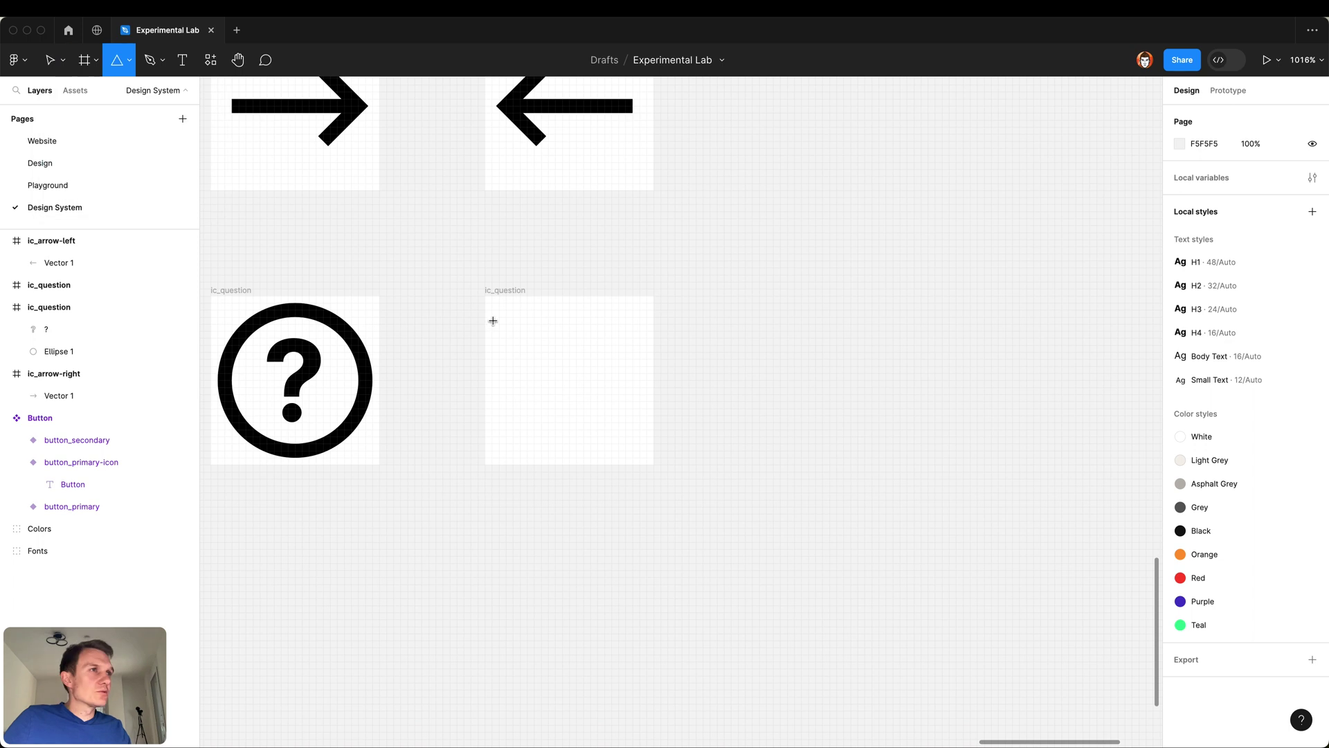
{"action": "mouse_move", "coordinate": [490, 312]}
{"action": "left_mouse_down"}
{"action": "mouse_move", "coordinate": [640, 484]}
{"action": "mouse_move", "coordinate": [631, 494]}
{"action": "left_mouse_up"}
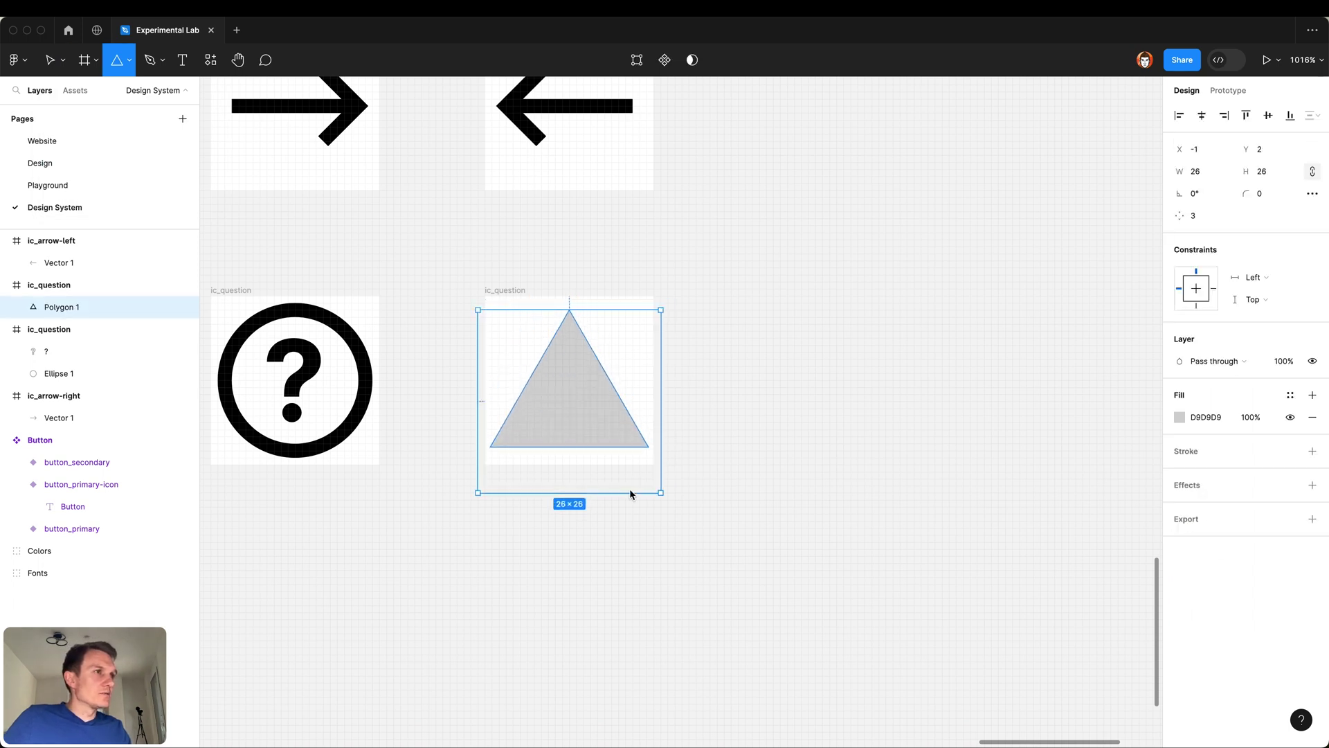
{"action": "left_click", "coordinate": [748, 362]}
{"action": "right_click", "coordinate": [585, 390]}
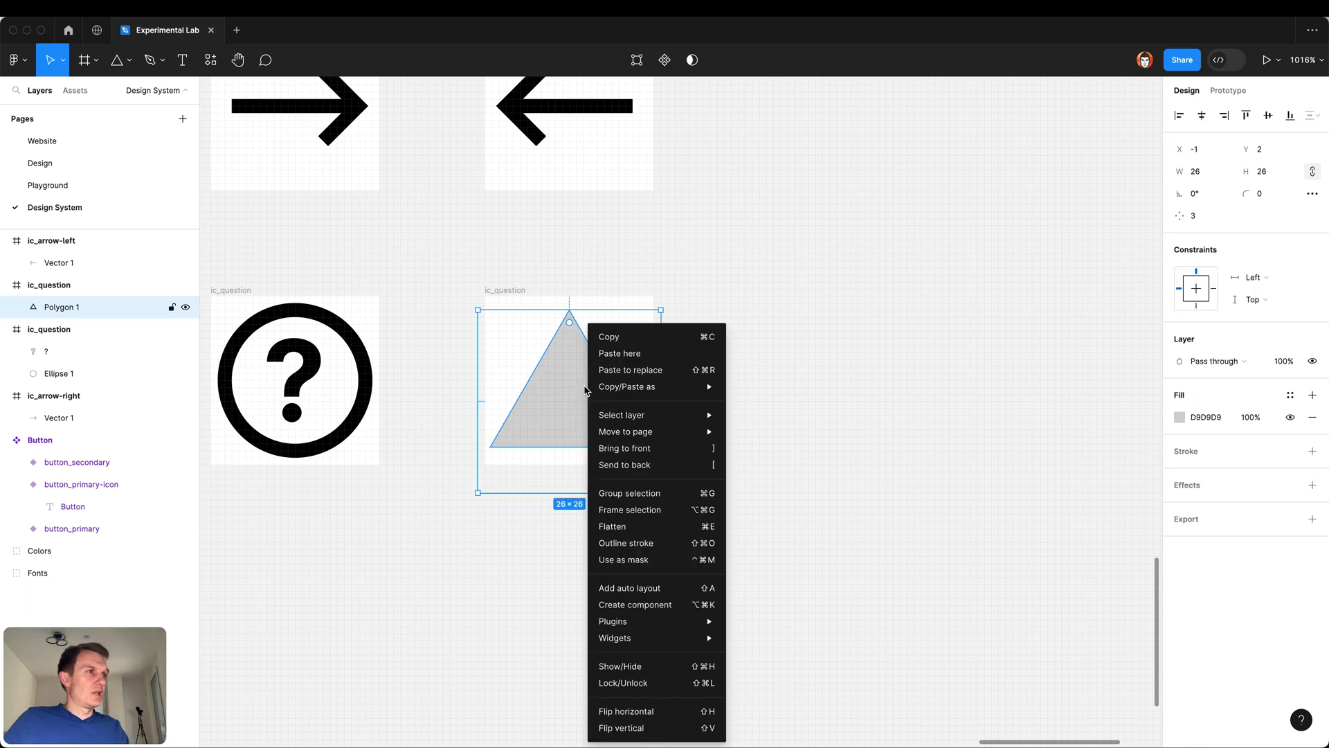
{"action": "left_click", "coordinate": [512, 380]}
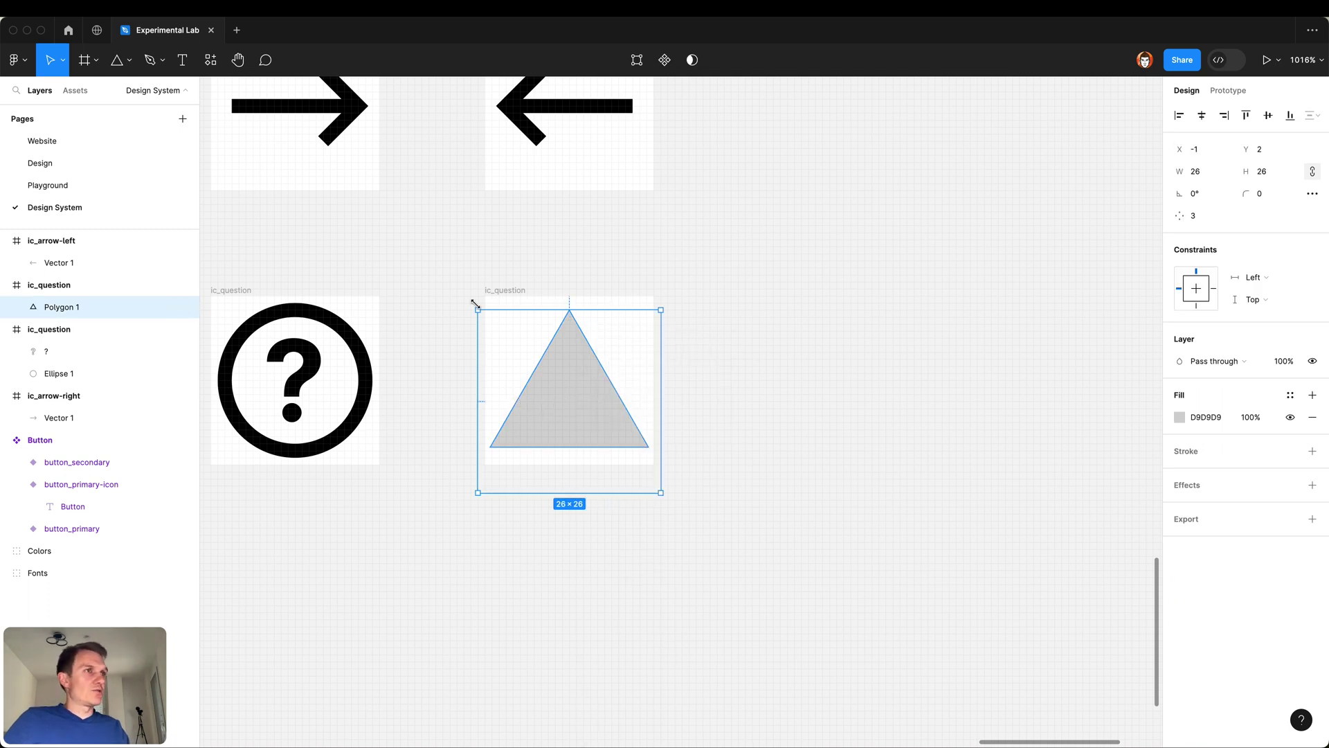
{"action": "right_click", "coordinate": [563, 405]}
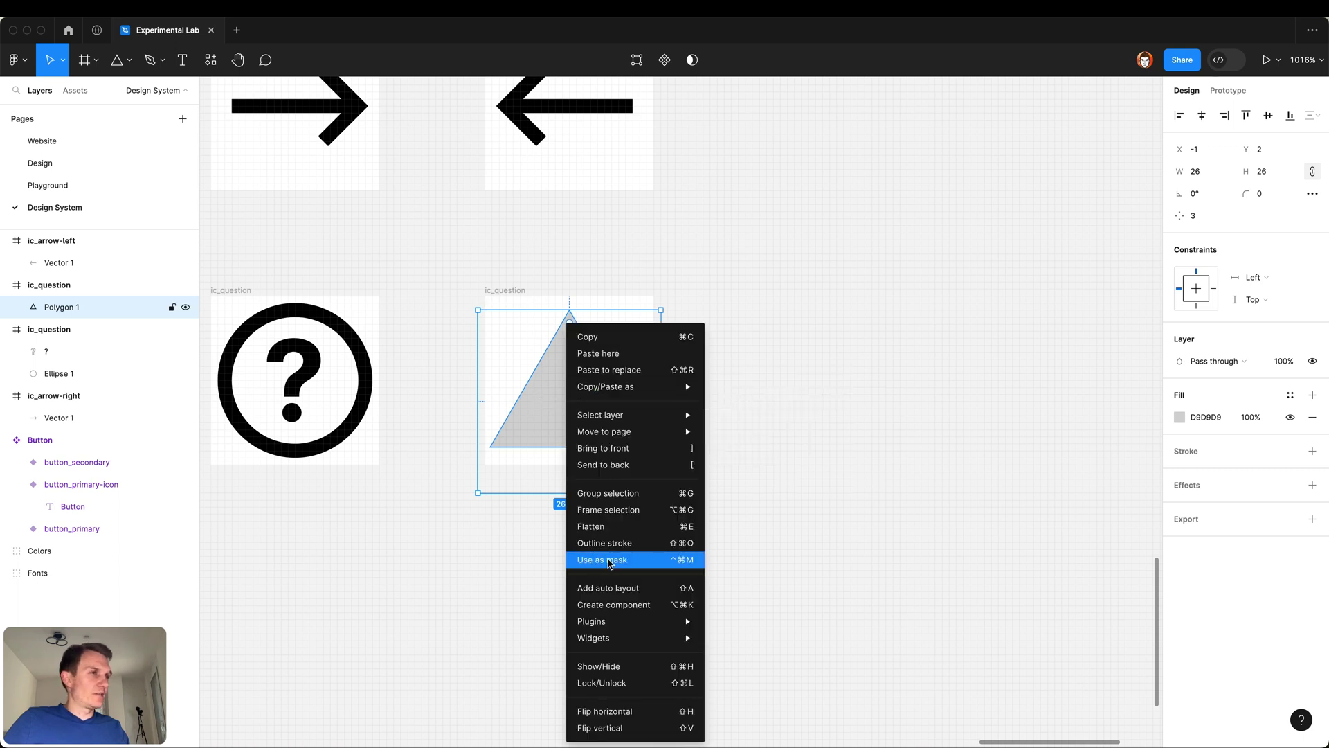
{"action": "left_click", "coordinate": [607, 526]}
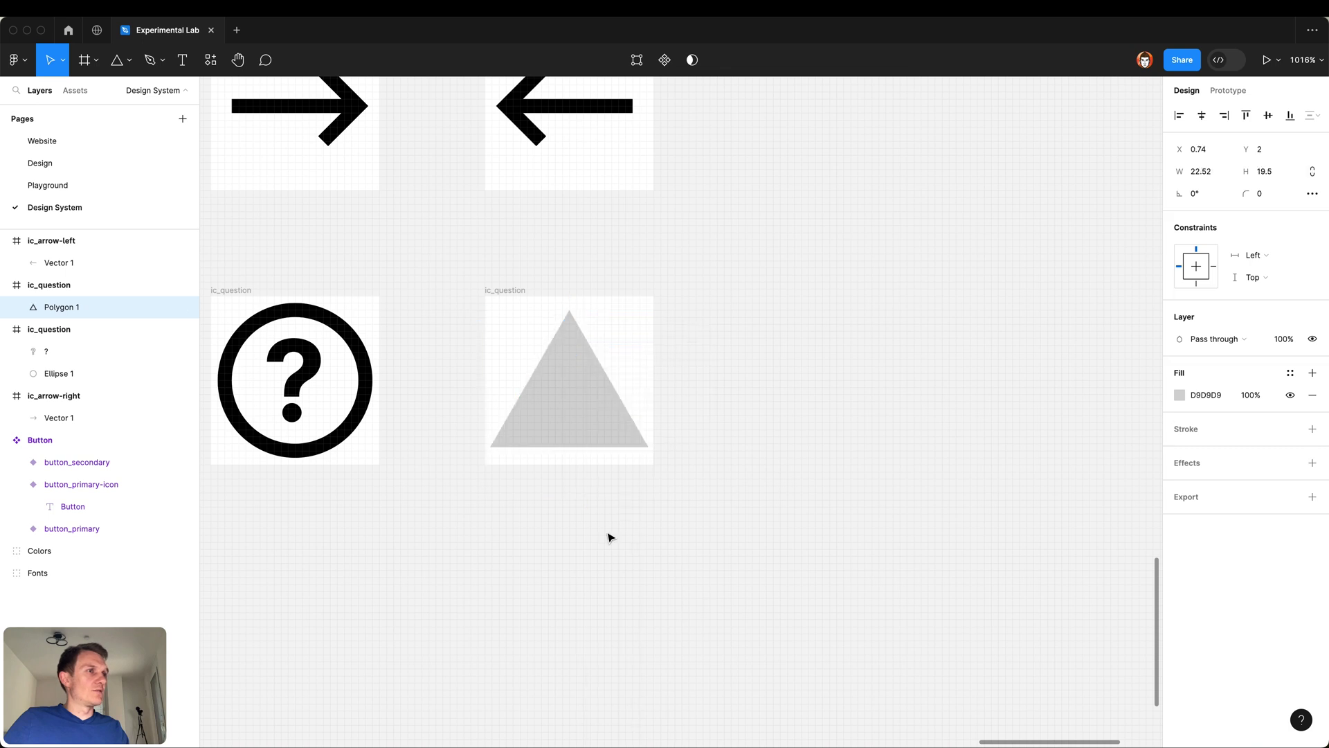
Step: Resize the triangle symmetrically to 20×18, centred in the frame
{"action": "key", "text": "super+equal"}
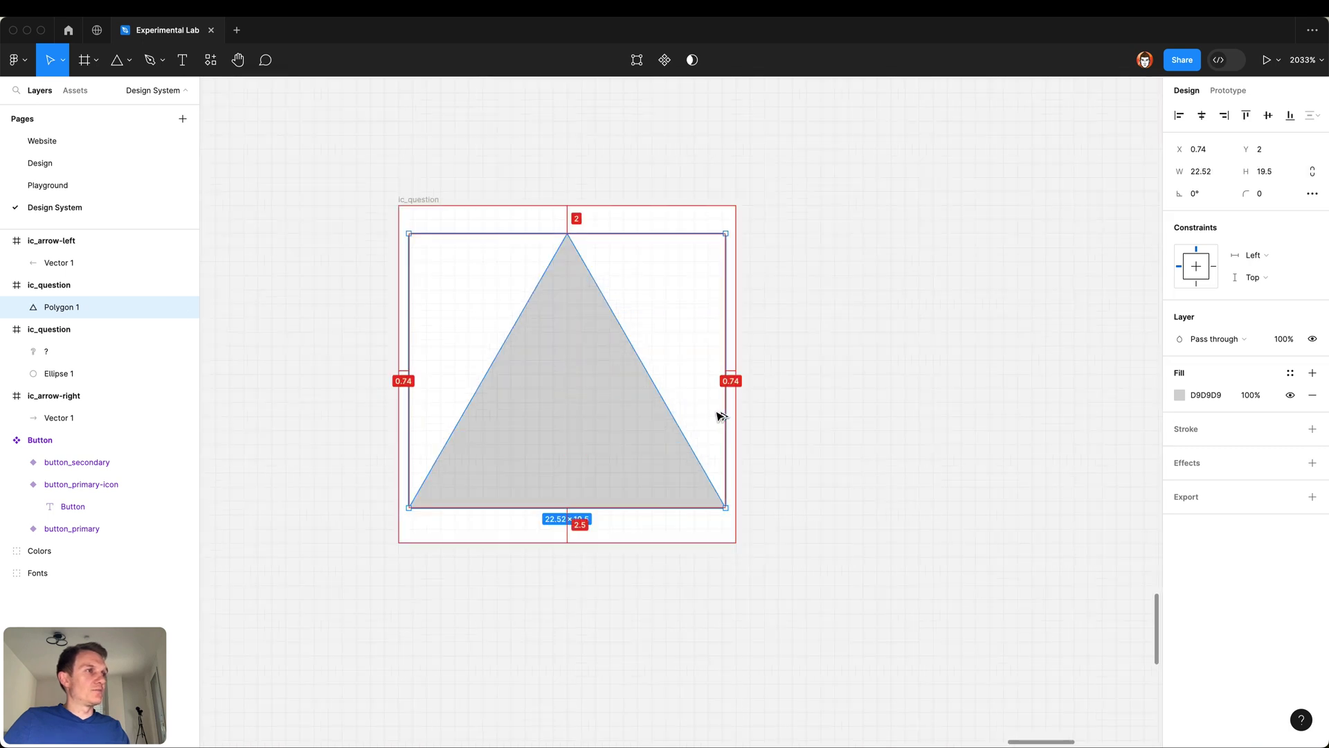
{"action": "key", "text": "super+d"}
{"action": "key", "text": "super+z"}
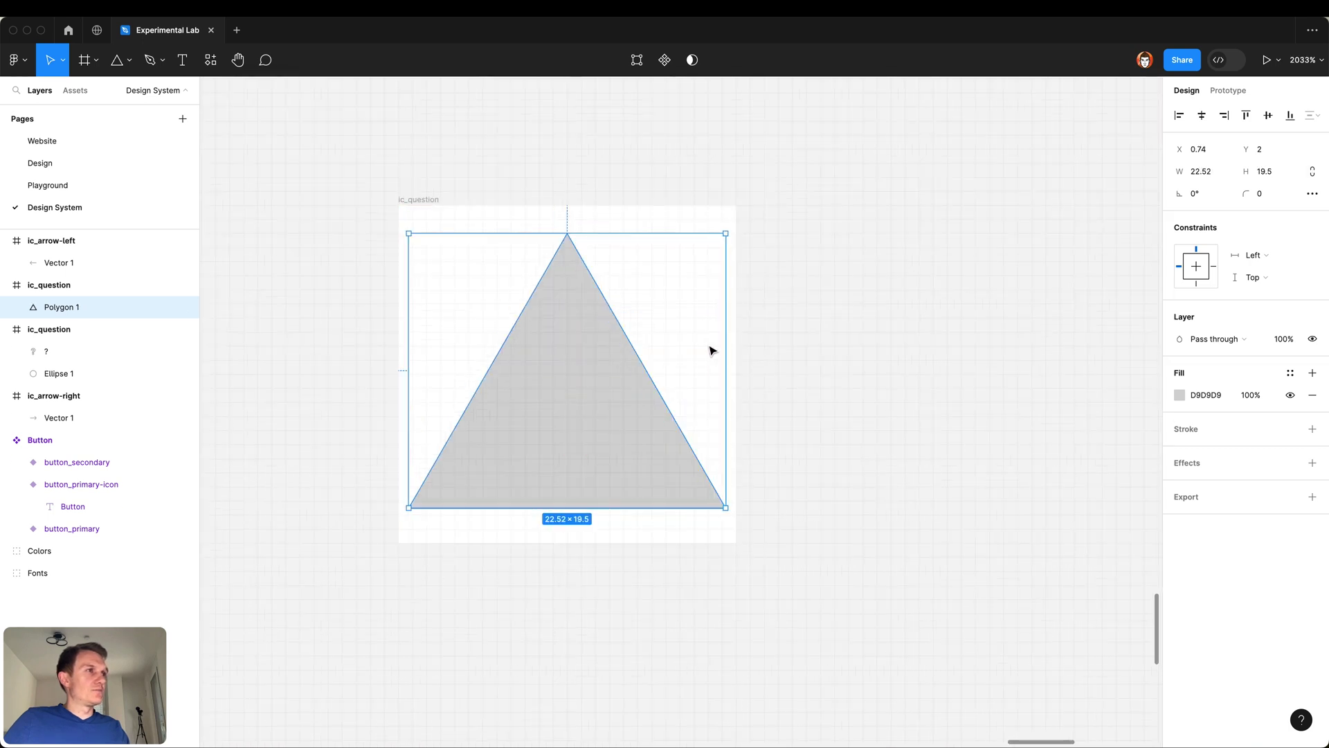
{"action": "key", "text": "shift+super+r"}
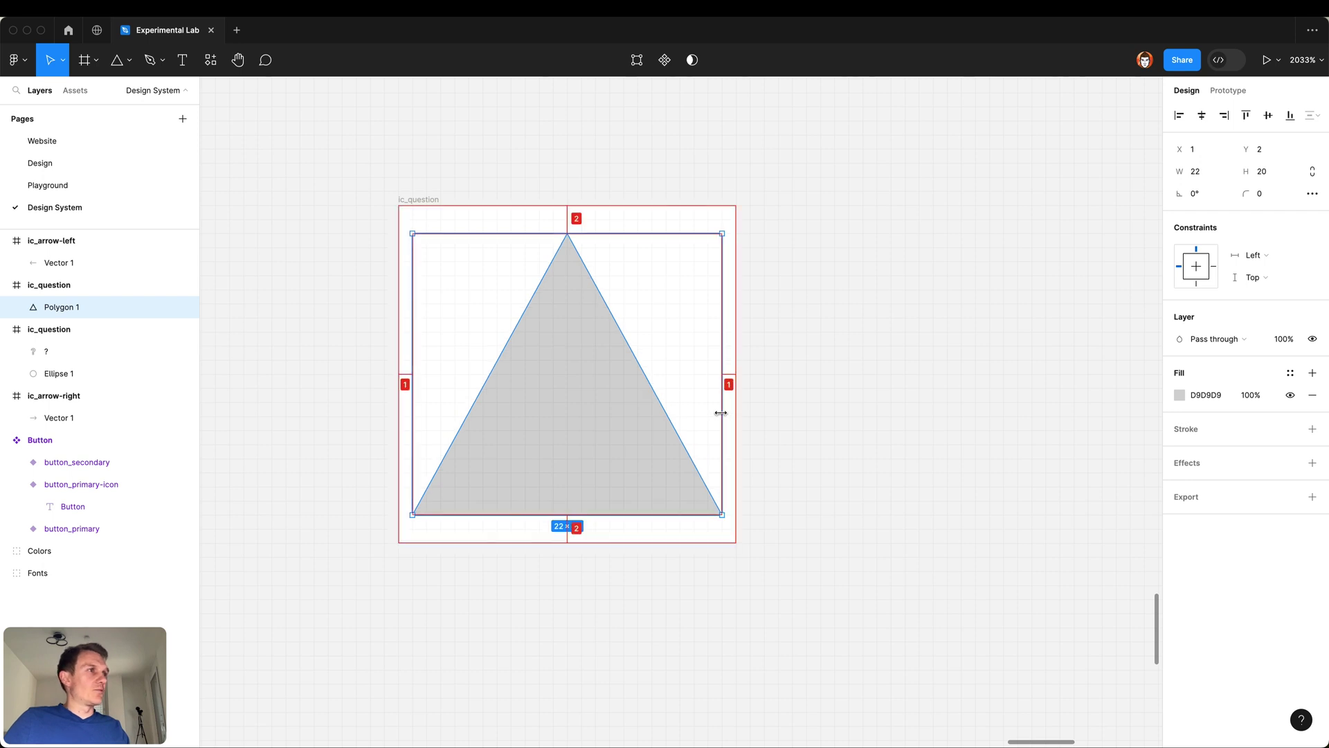
{"action": "left_click_drag", "start_coordinate": [724, 413], "coordinate": [710, 413]}
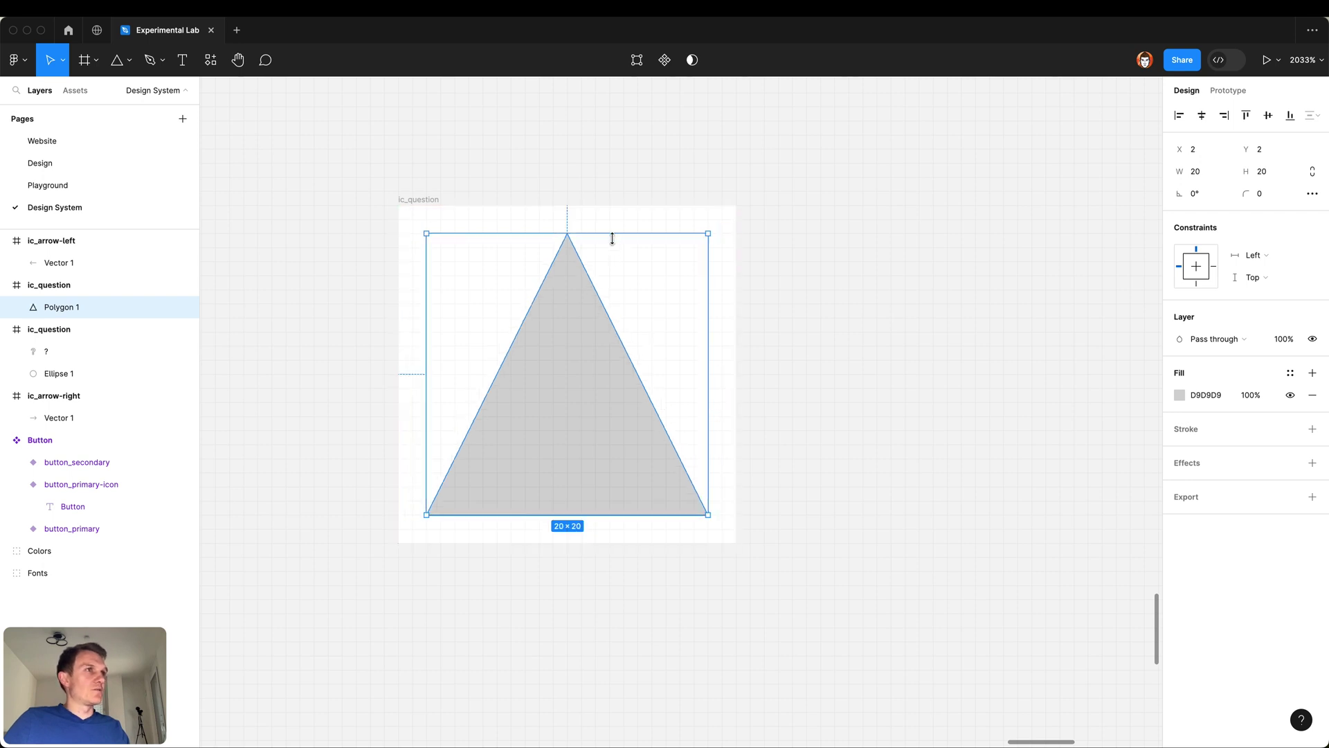
{"action": "left_click_drag", "start_coordinate": [612, 239], "coordinate": [610, 250]}
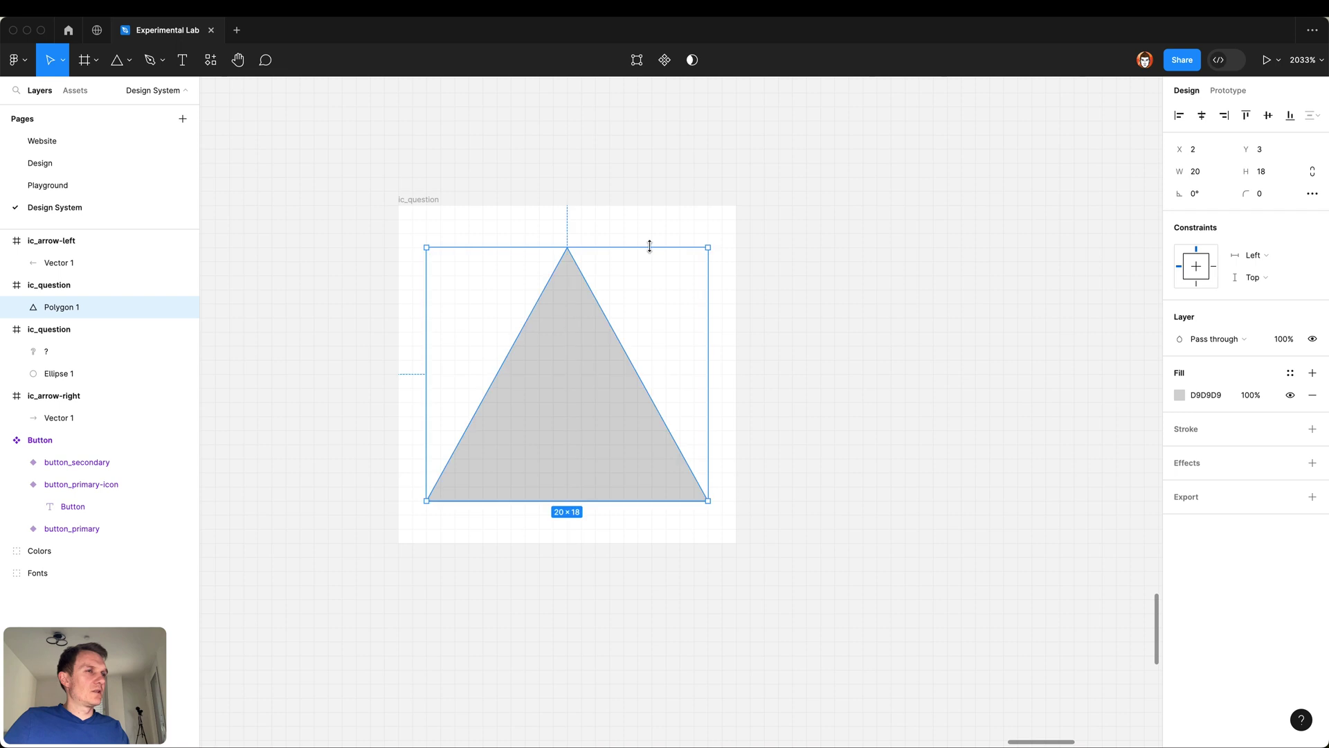
{"action": "left_click", "coordinate": [821, 311]}
{"action": "scroll", "coordinate": [822, 311], "scroll_direction": "down", "scroll_amount": 5}
Step: Replace the triangle's grey fill with a 2 px black stroke
{"action": "scroll", "coordinate": [584, 228], "scroll_direction": "up", "scroll_amount": 3}
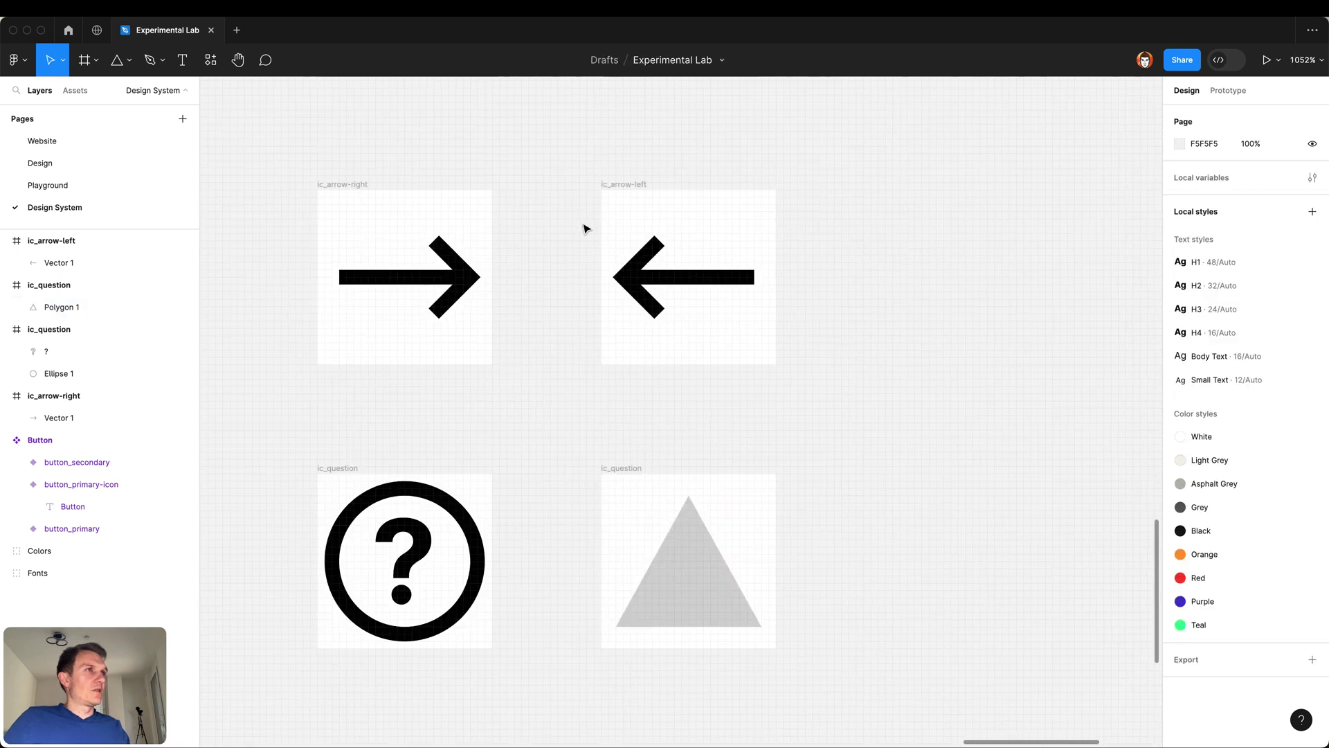
{"action": "scroll", "coordinate": [675, 339], "scroll_direction": "down", "scroll_amount": 3}
{"action": "left_click", "coordinate": [688, 341]}
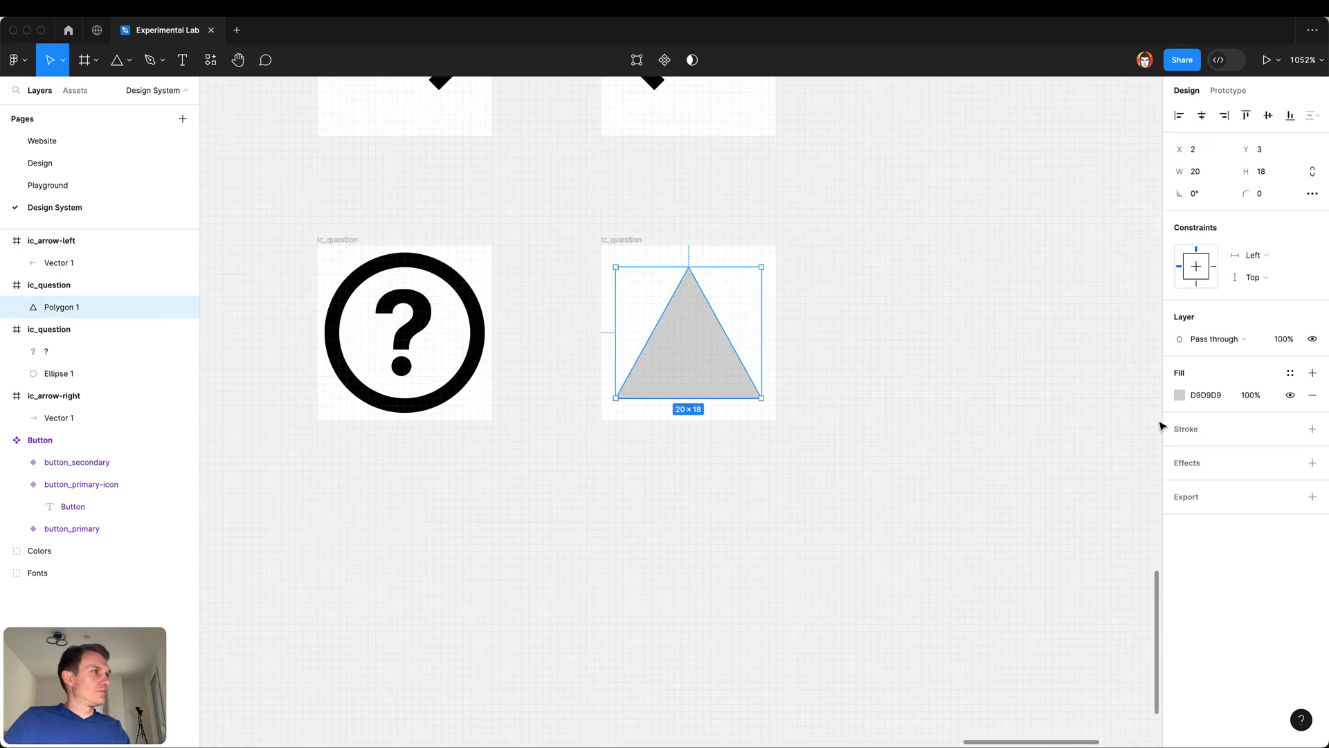
{"action": "left_click", "coordinate": [1312, 395]}
{"action": "left_click", "coordinate": [1312, 406]}
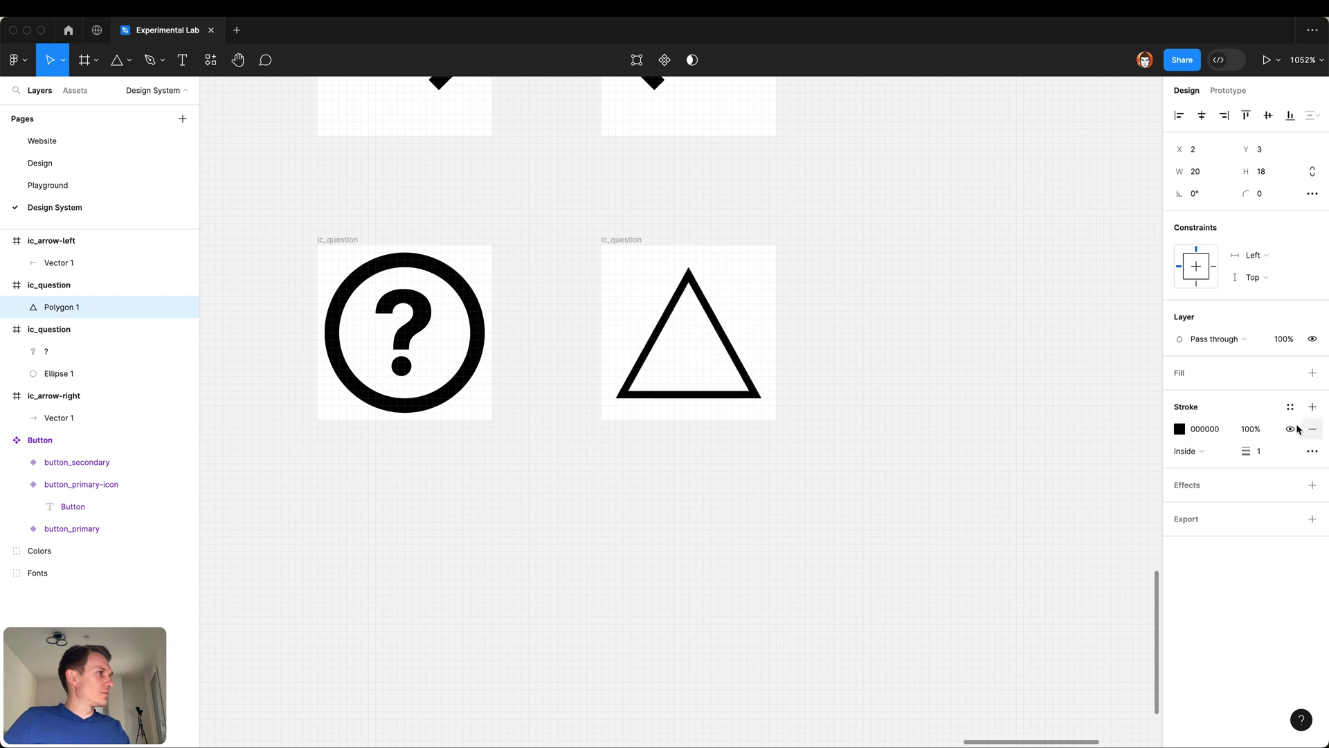
{"action": "left_click", "coordinate": [1260, 451]}
{"action": "type", "text": "2"}
{"action": "key", "text": "Return"}
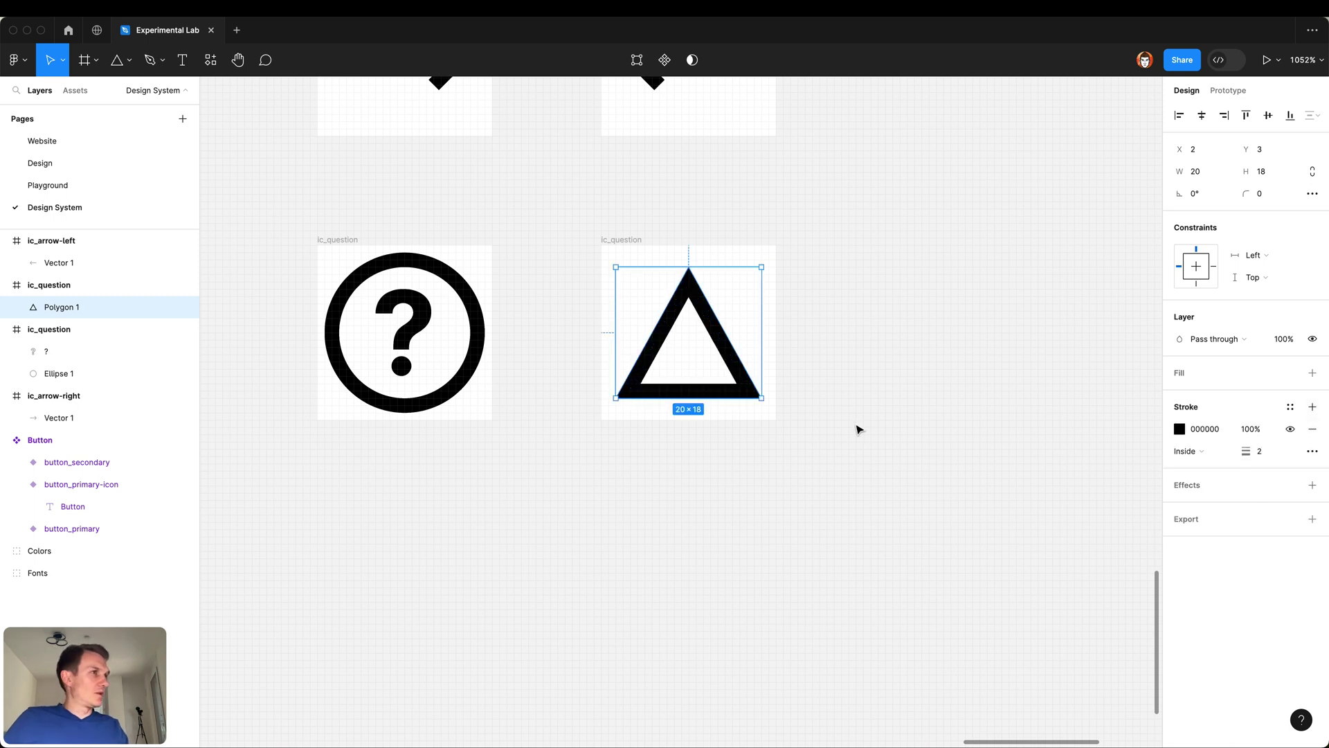
Step: Set the triangle's stroke position to Center with rounded corner joins
{"action": "left_click", "coordinate": [1209, 459]}
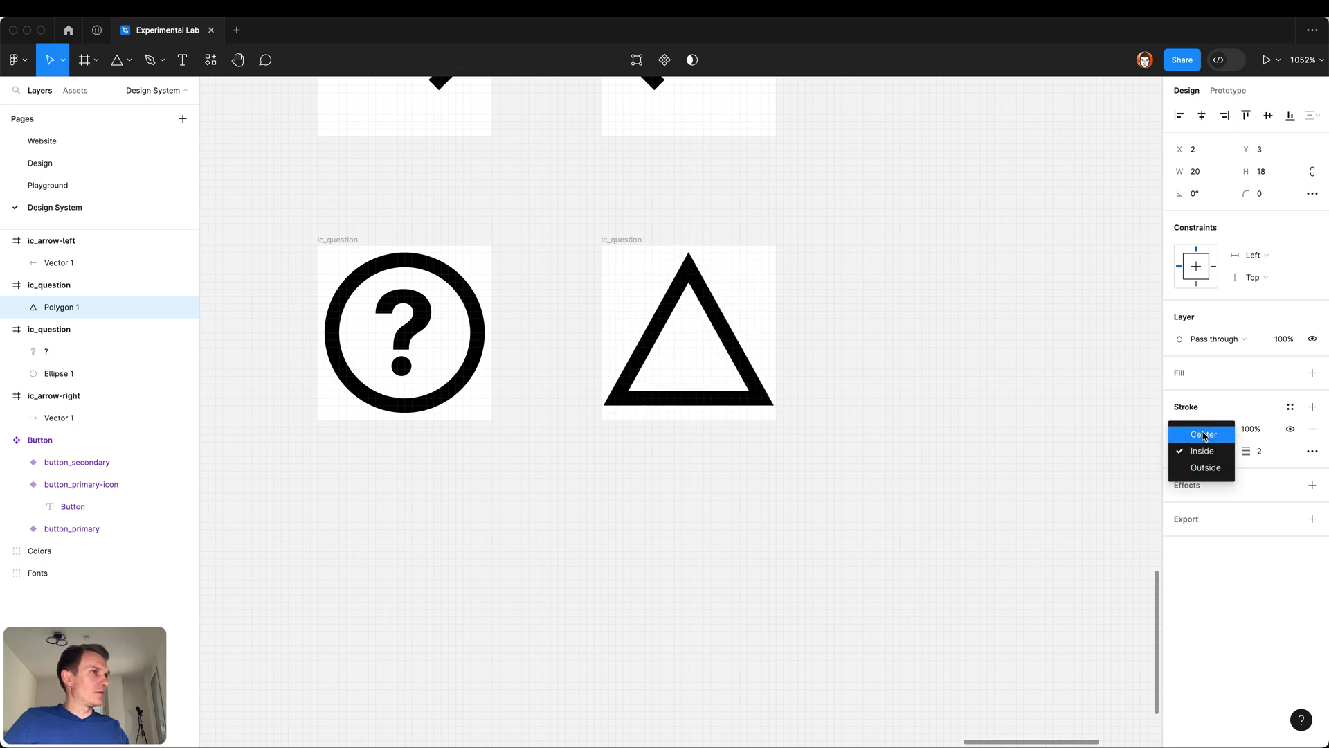
{"action": "left_click", "coordinate": [1204, 435]}
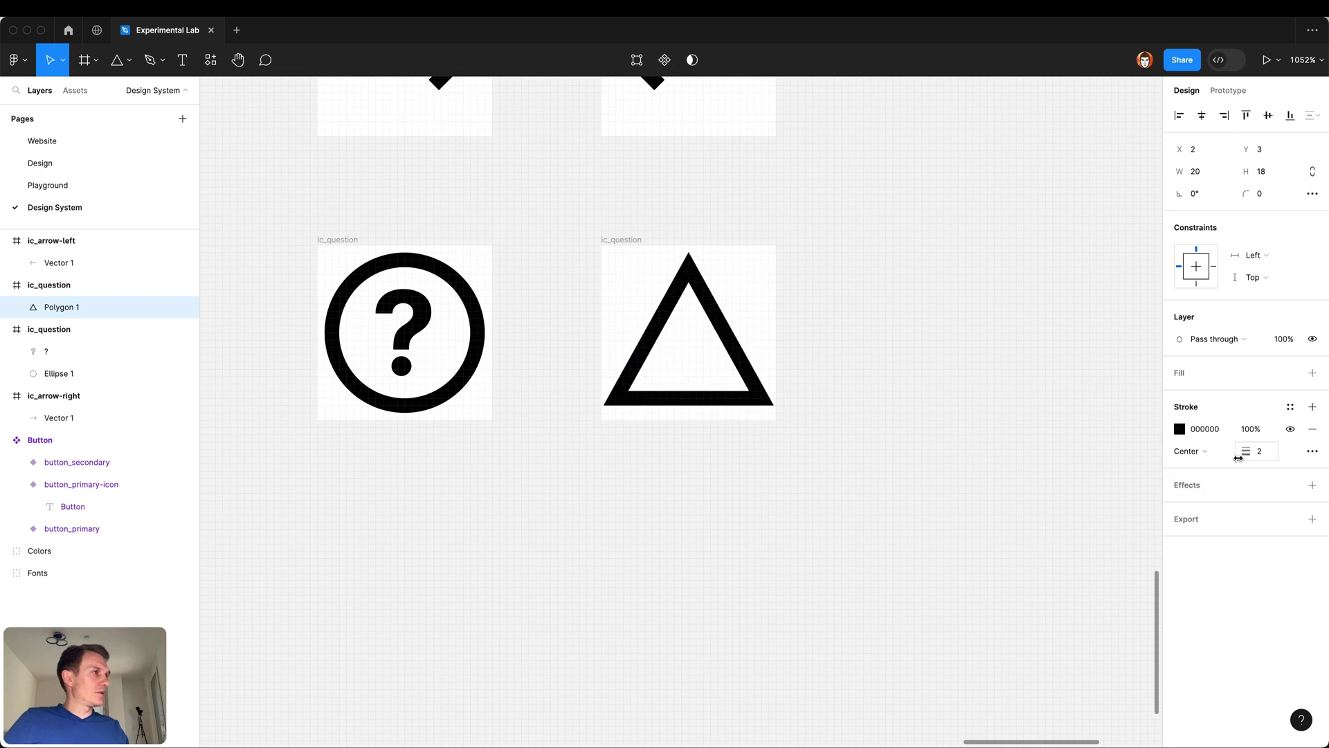
{"action": "left_click", "coordinate": [1309, 452]}
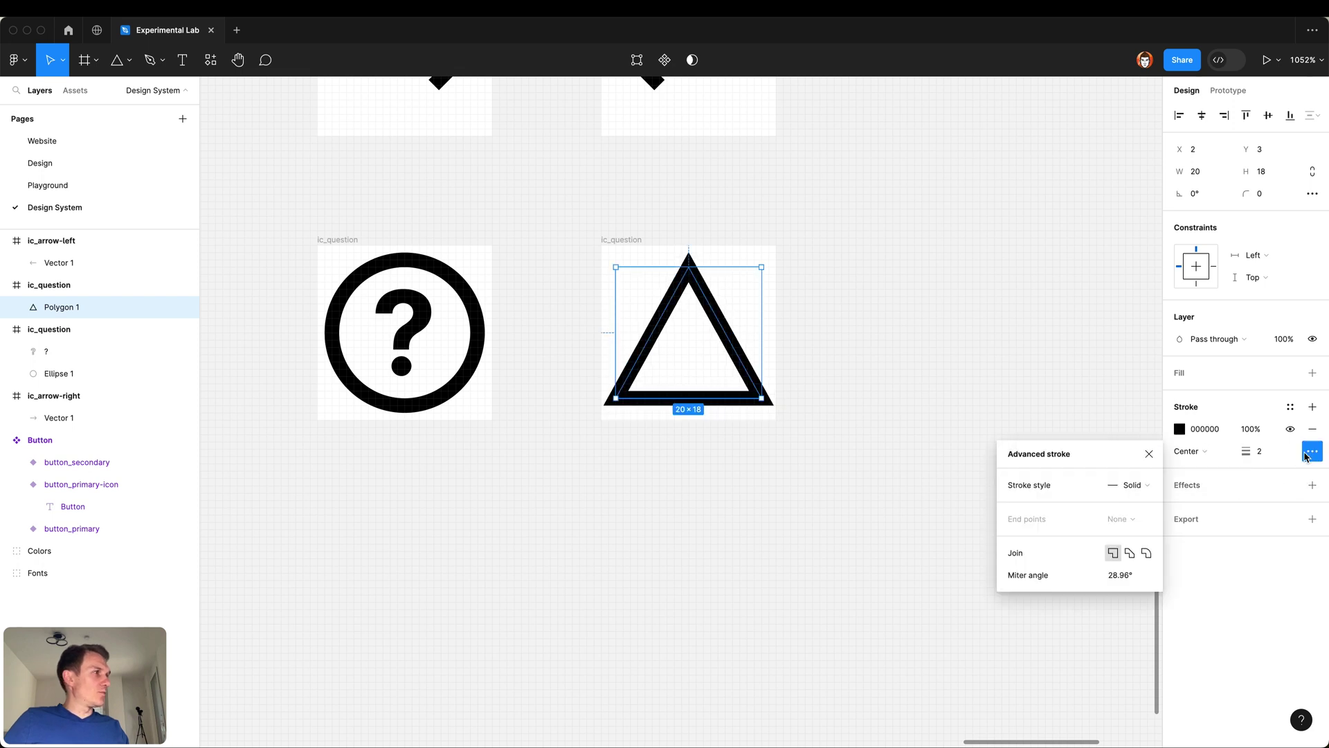
{"action": "left_click", "coordinate": [1147, 553]}
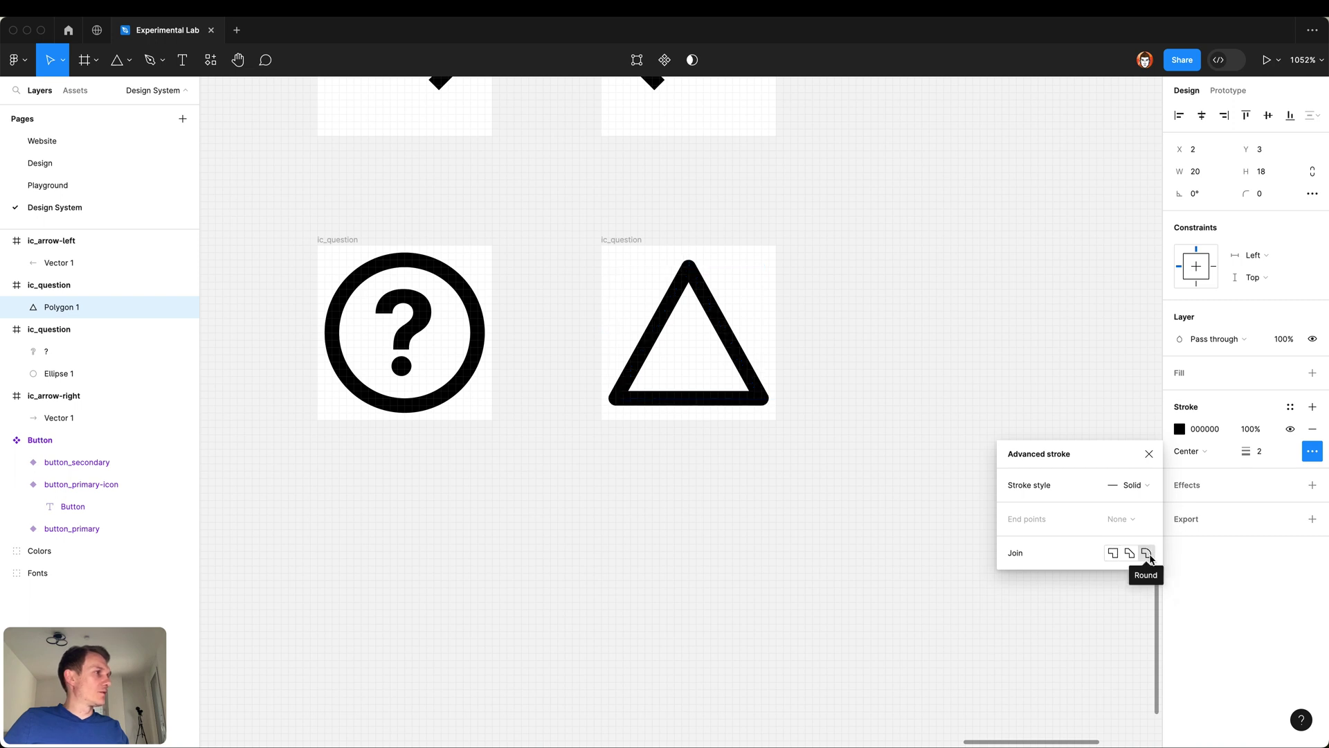
{"action": "left_click", "coordinate": [1149, 454]}
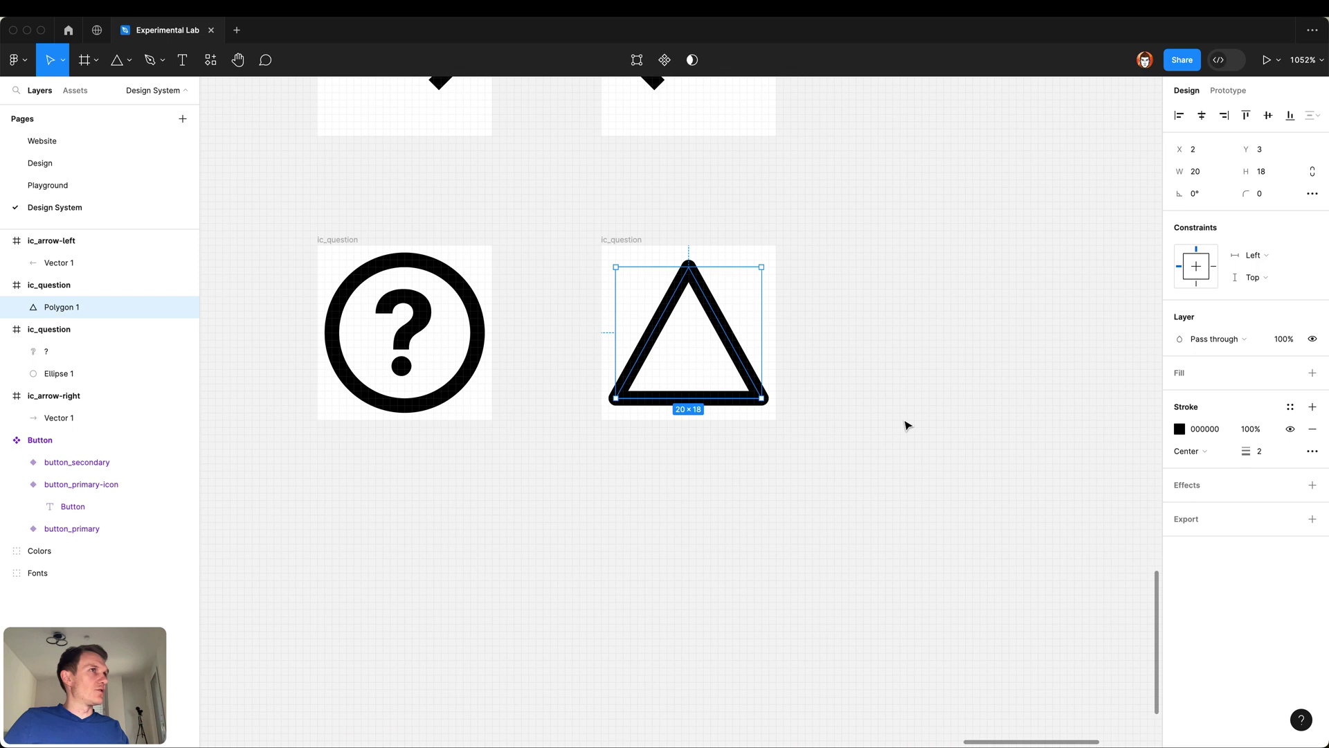
{"action": "left_click", "coordinate": [907, 426]}
{"action": "scroll", "coordinate": [907, 426], "scroll_direction": "up", "scroll_amount": 2}
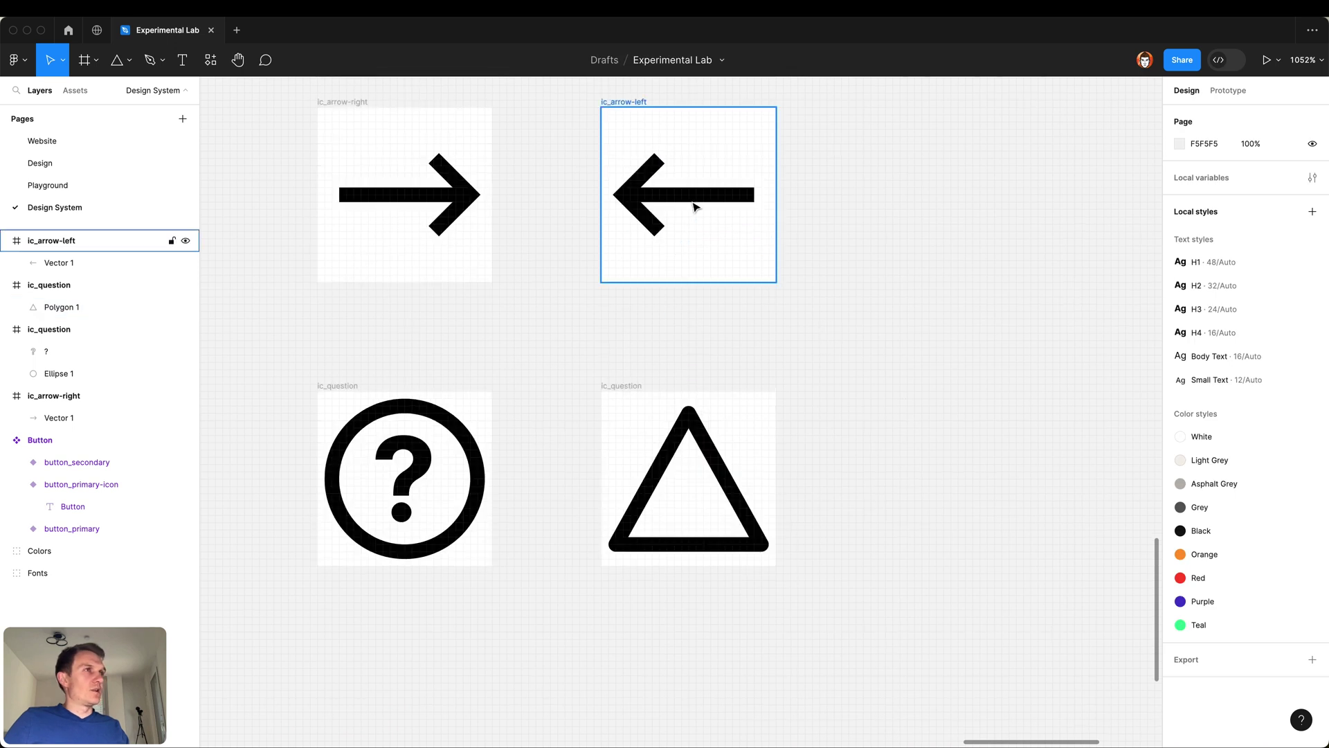
Step: Give the strokes of both the left and right arrow lines round joins
{"action": "left_click", "coordinate": [640, 182]}
{"action": "left_click", "coordinate": [473, 195], "text": "shift"}
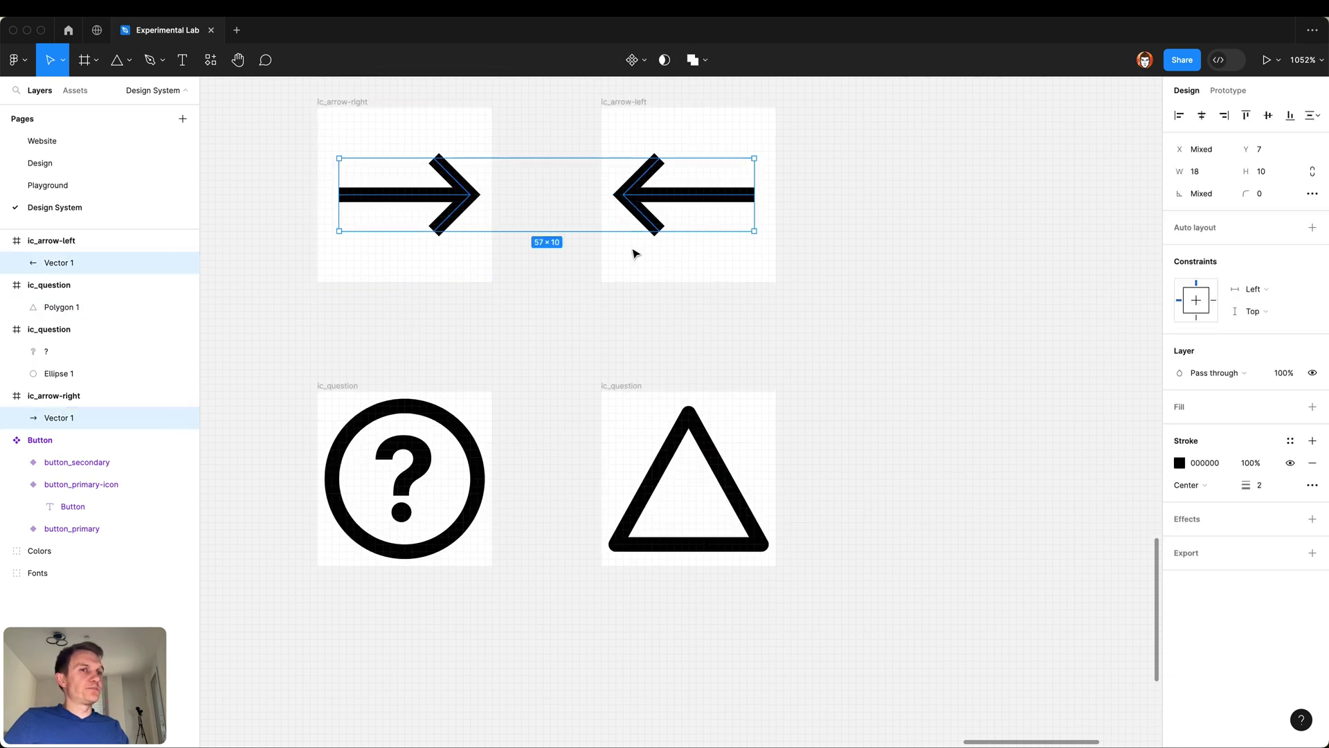
{"action": "left_click", "coordinate": [1313, 484]}
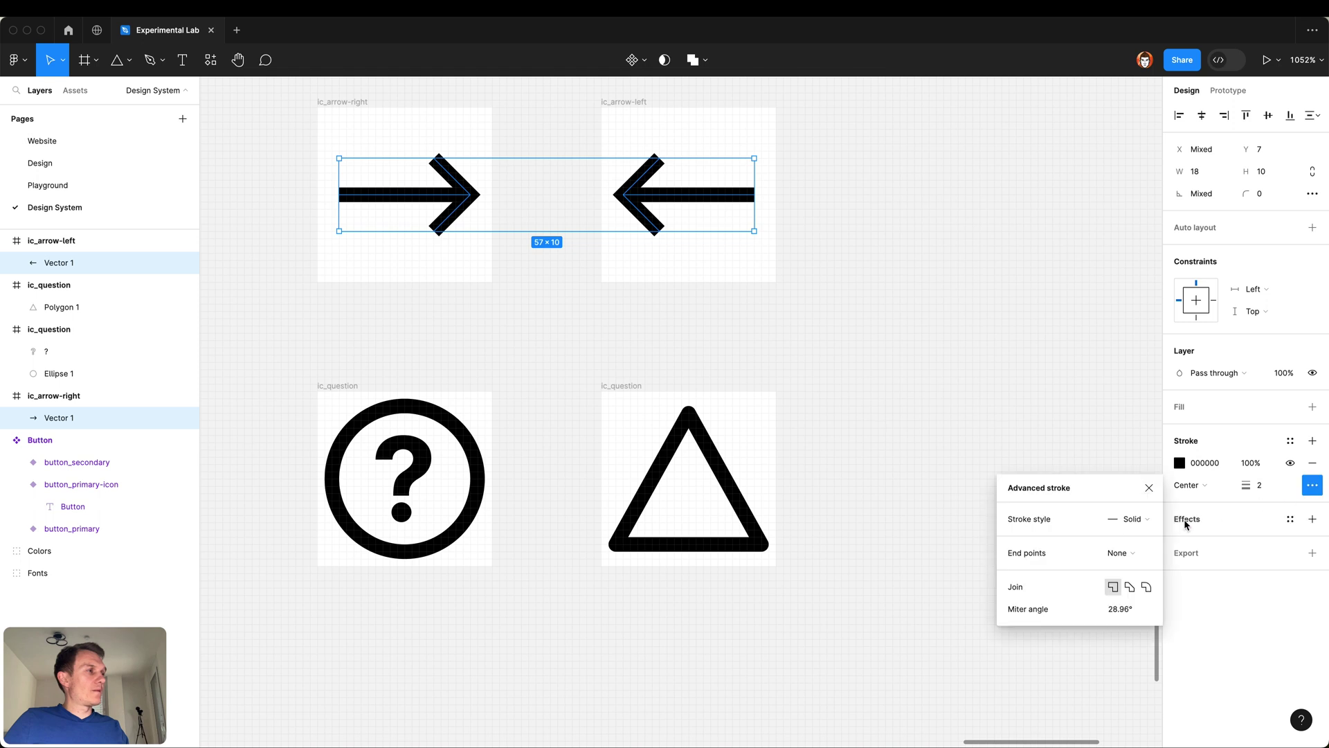
{"action": "left_click", "coordinate": [1147, 587]}
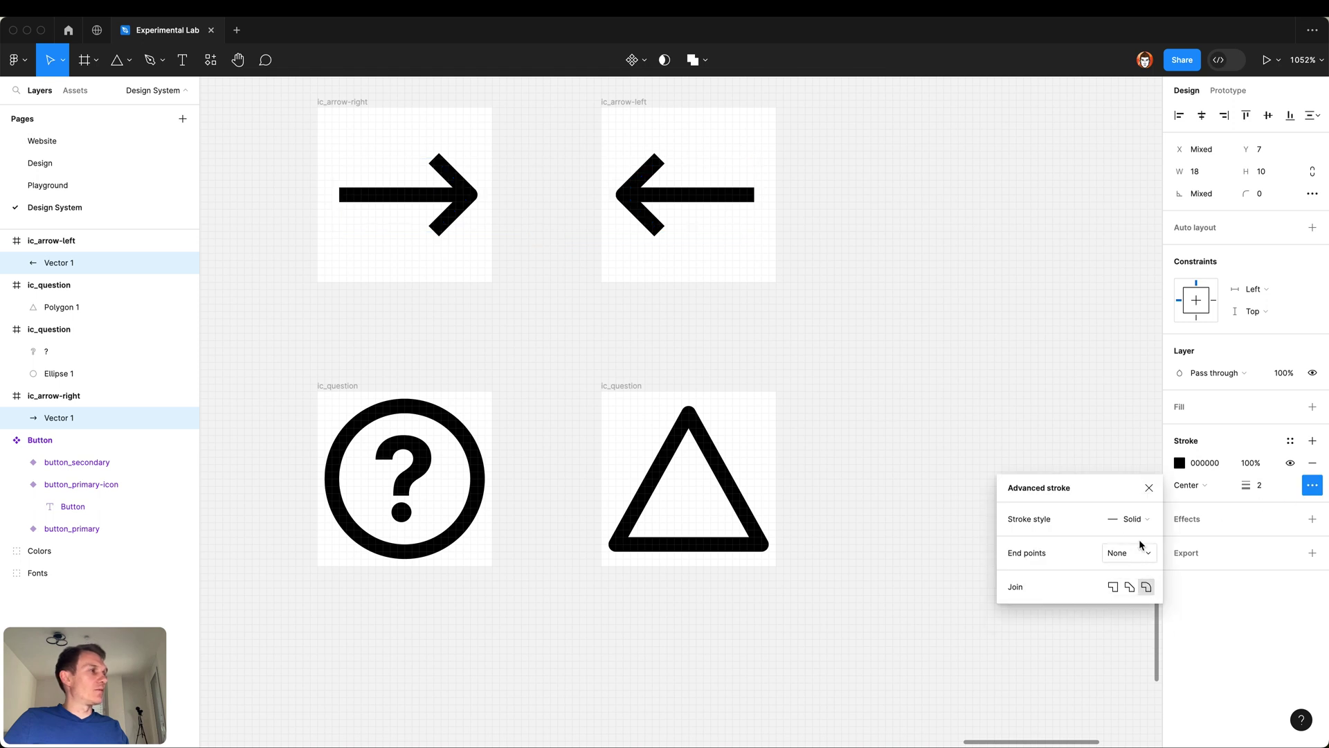
{"action": "left_click", "coordinate": [1150, 489]}
{"action": "left_click", "coordinate": [877, 335]}
{"action": "scroll", "coordinate": [878, 334], "scroll_direction": "down", "scroll_amount": 4}
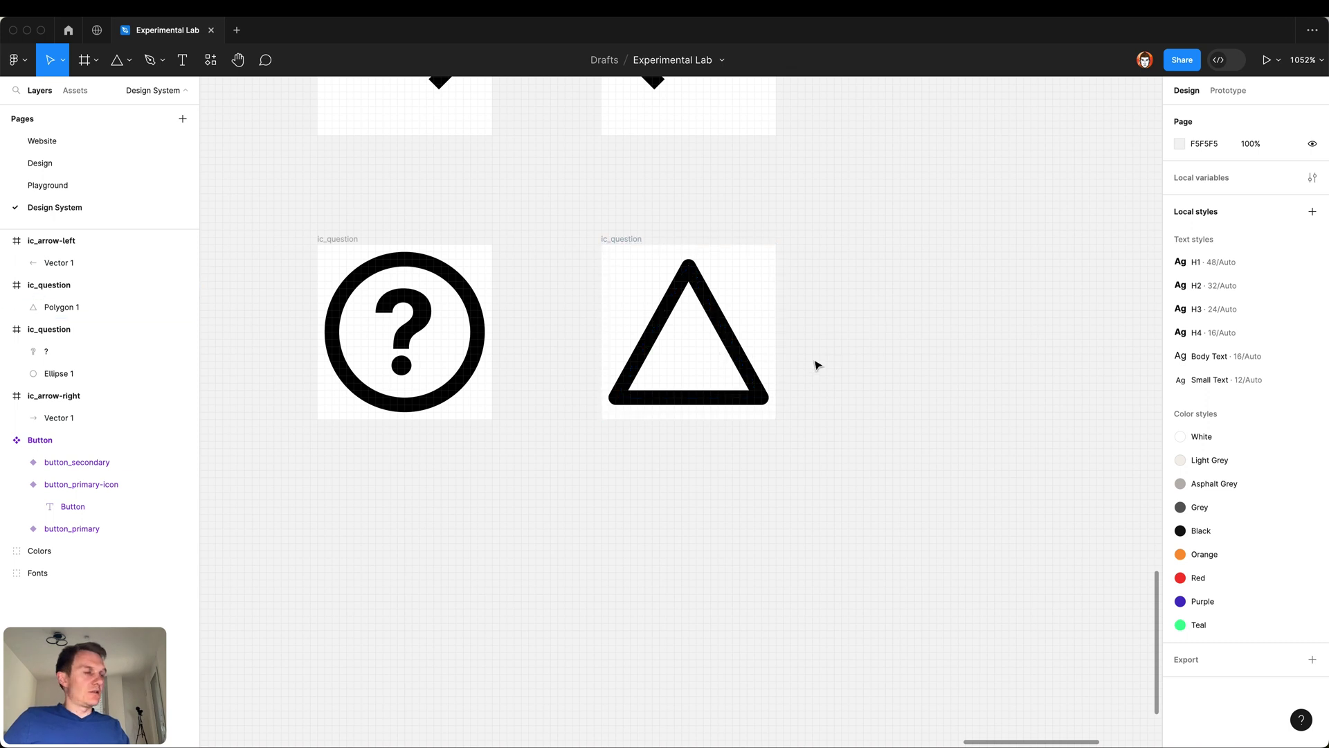
{"action": "scroll", "coordinate": [816, 365], "scroll_direction": "up", "scroll_amount": 5}
{"action": "left_click", "coordinate": [703, 352]}
Step: Add a '!' text, outline it, and place it at 2×10 centred inside the triangle
{"action": "left_click", "coordinate": [916, 355]}
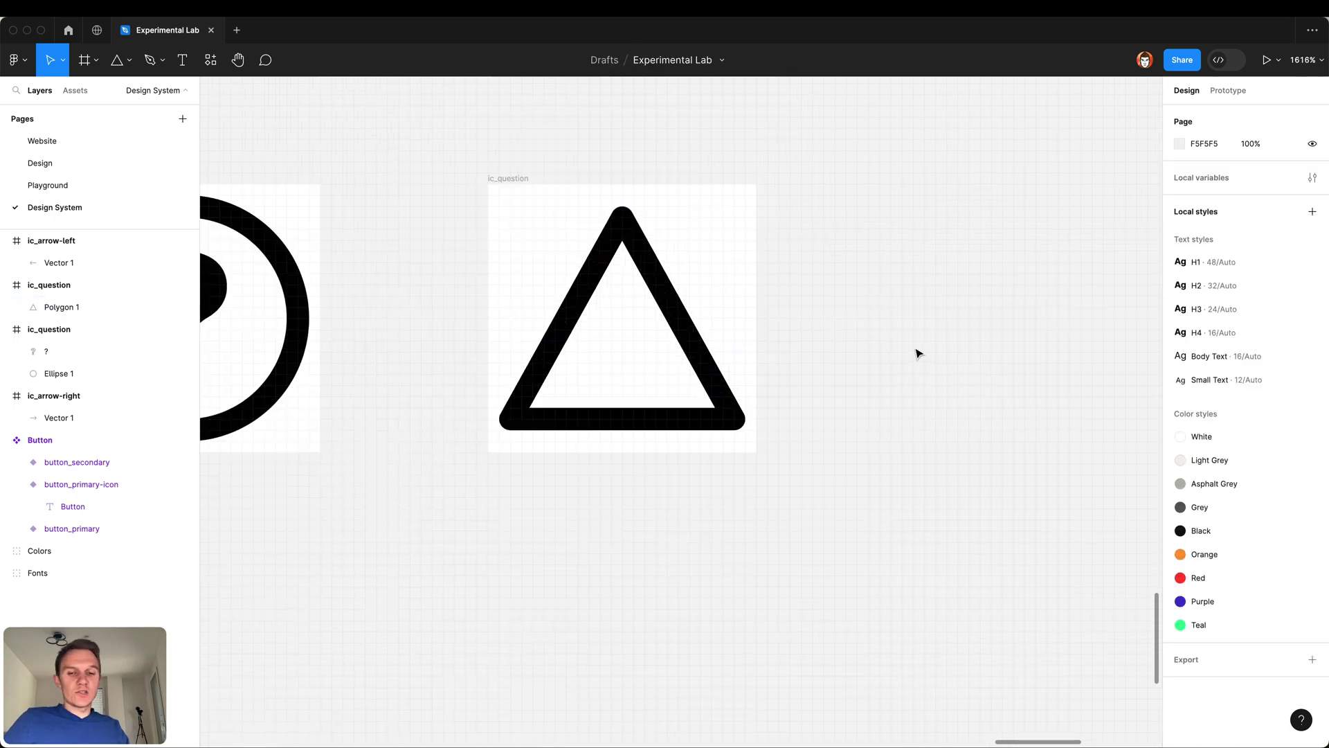
{"action": "key", "text": "t"}
{"action": "left_click", "coordinate": [879, 329]}
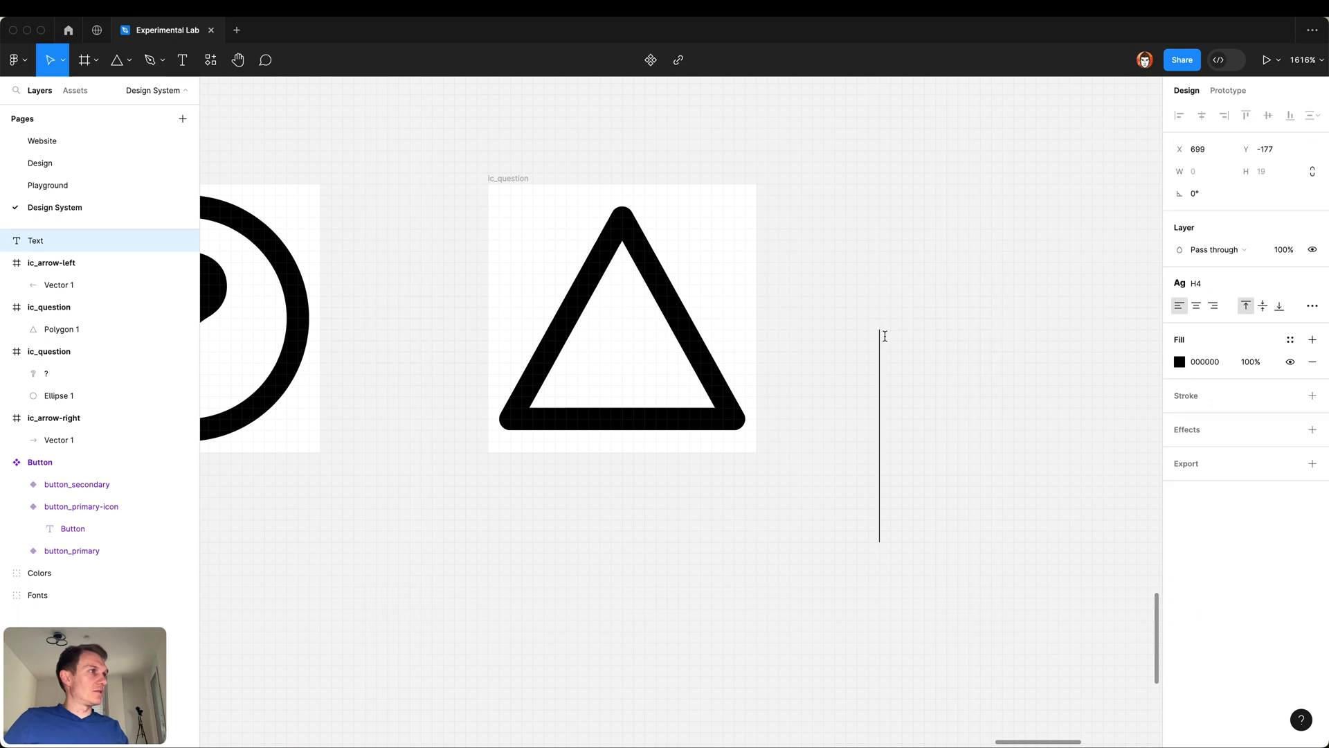
{"action": "type", "text": "!"}
{"action": "key", "text": "Escape"}
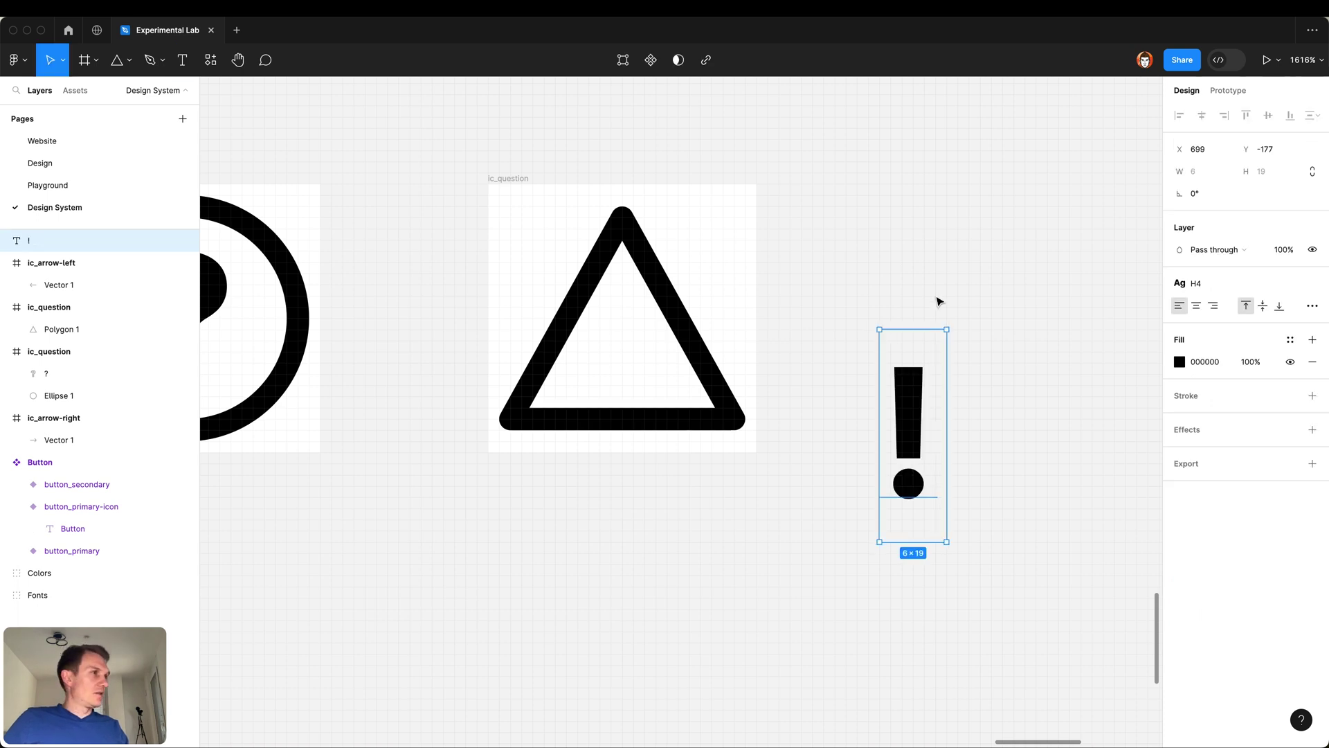
{"action": "right_click", "coordinate": [915, 410]}
{"action": "left_click", "coordinate": [960, 544]}
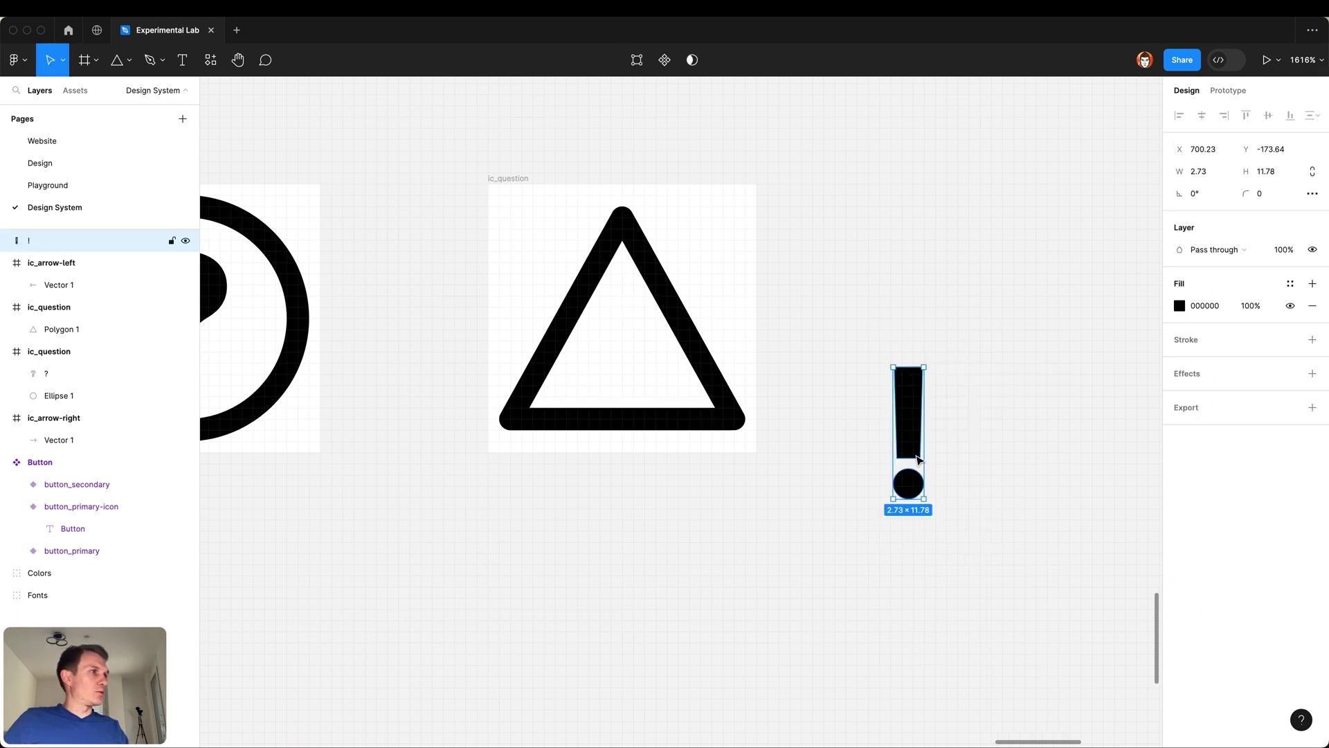
{"action": "left_click_drag", "start_coordinate": [905, 443], "coordinate": [625, 348]}
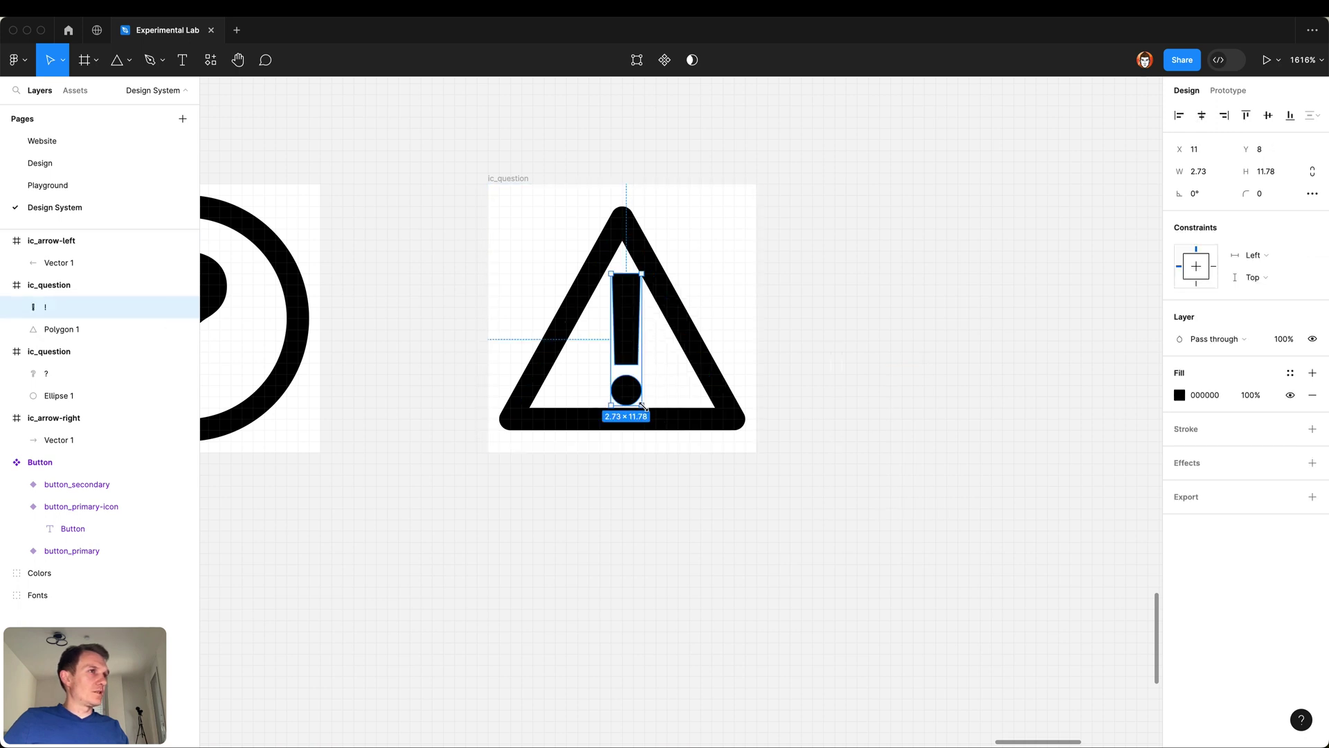
{"action": "left_click_drag", "start_coordinate": [641, 405], "coordinate": [631, 381]}
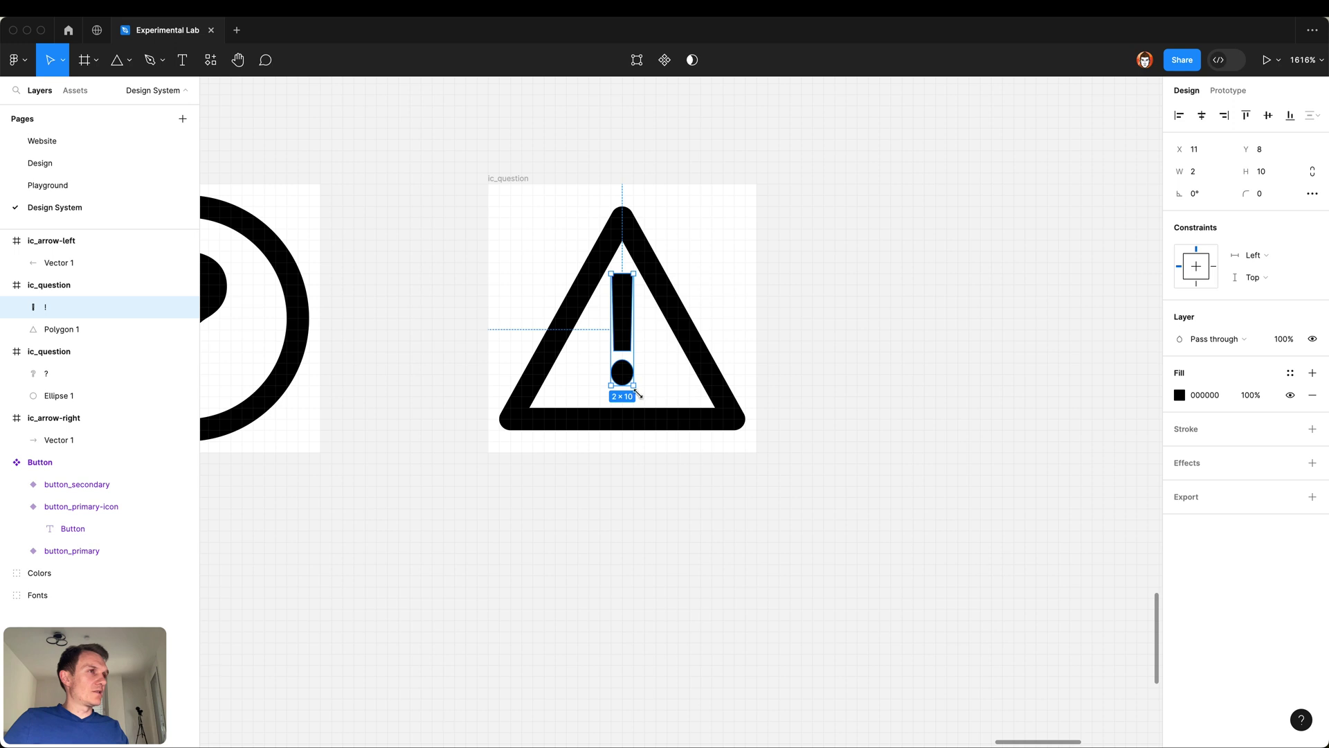
{"action": "scroll", "coordinate": [639, 393], "scroll_direction": "up", "scroll_amount": 5}
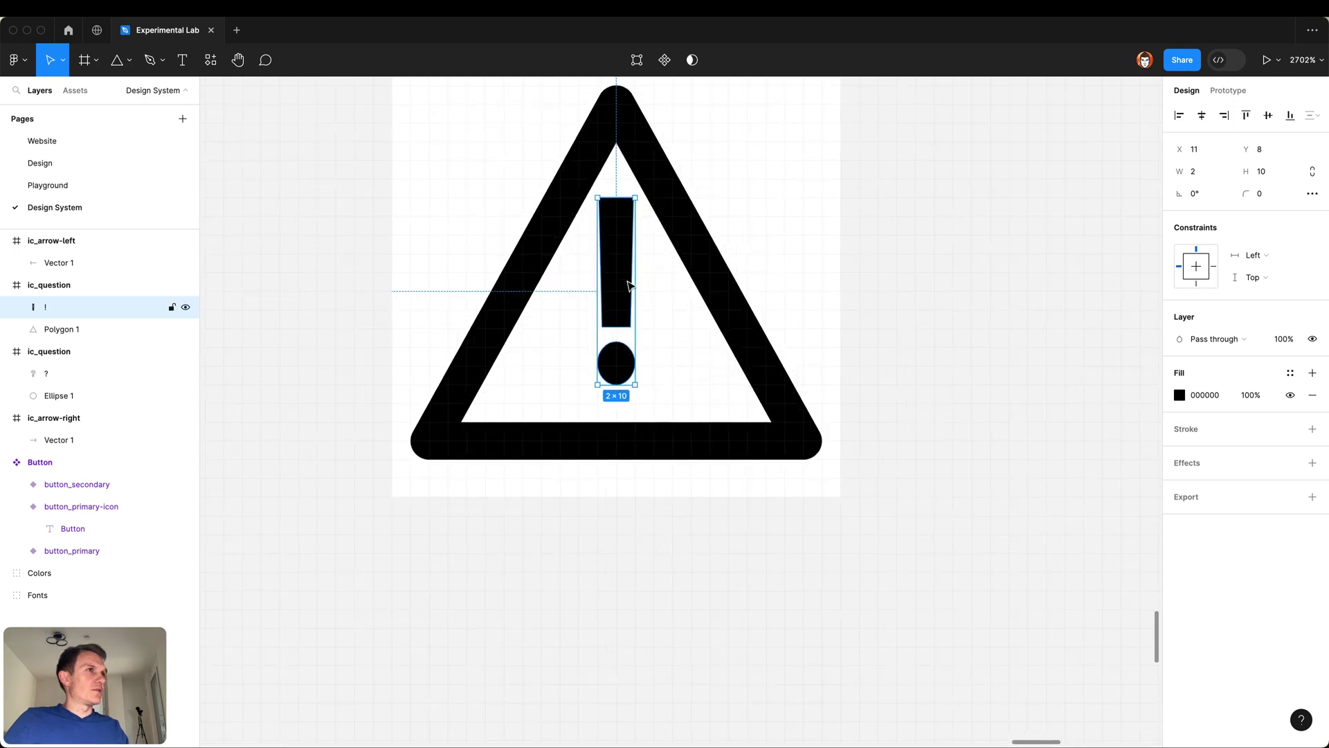
{"action": "left_click_drag", "start_coordinate": [618, 289], "coordinate": [619, 299]}
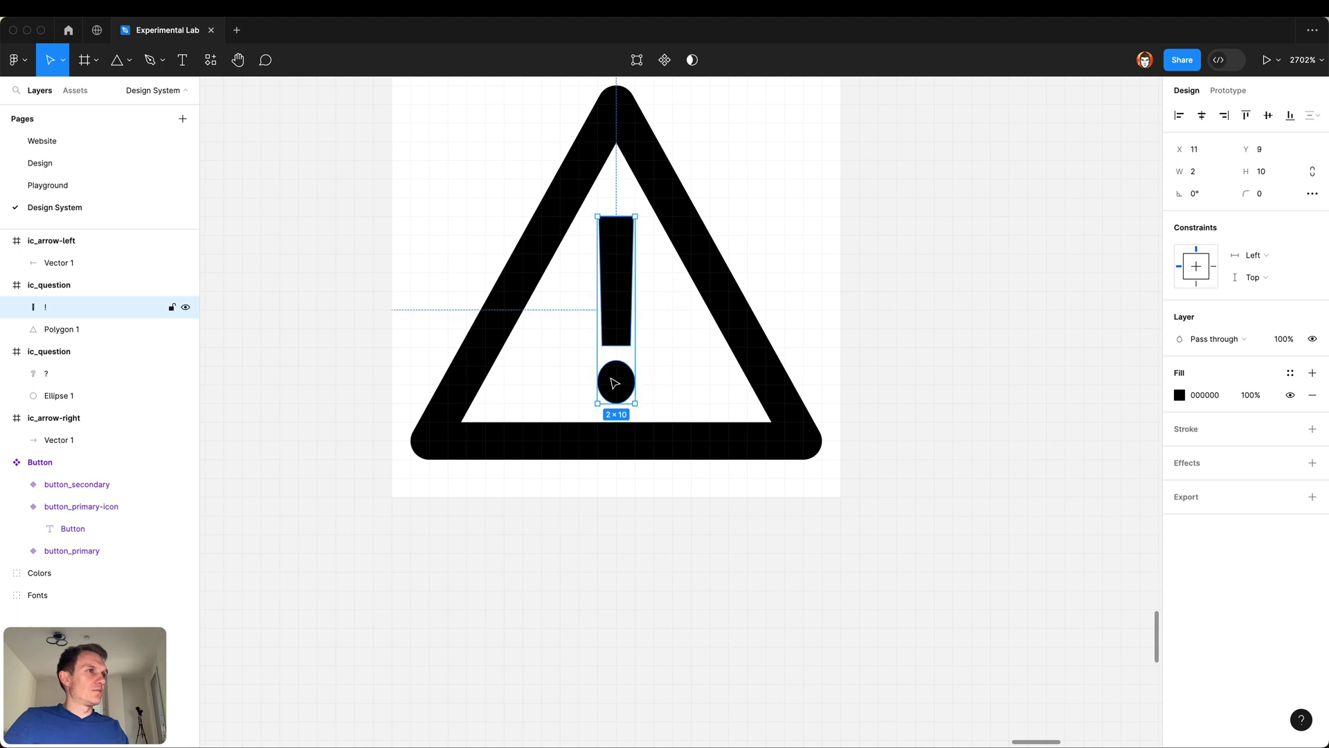
Step: Replace the exclamation mark's dot with a small circle drawn below the bar
{"action": "key", "text": "Return"}
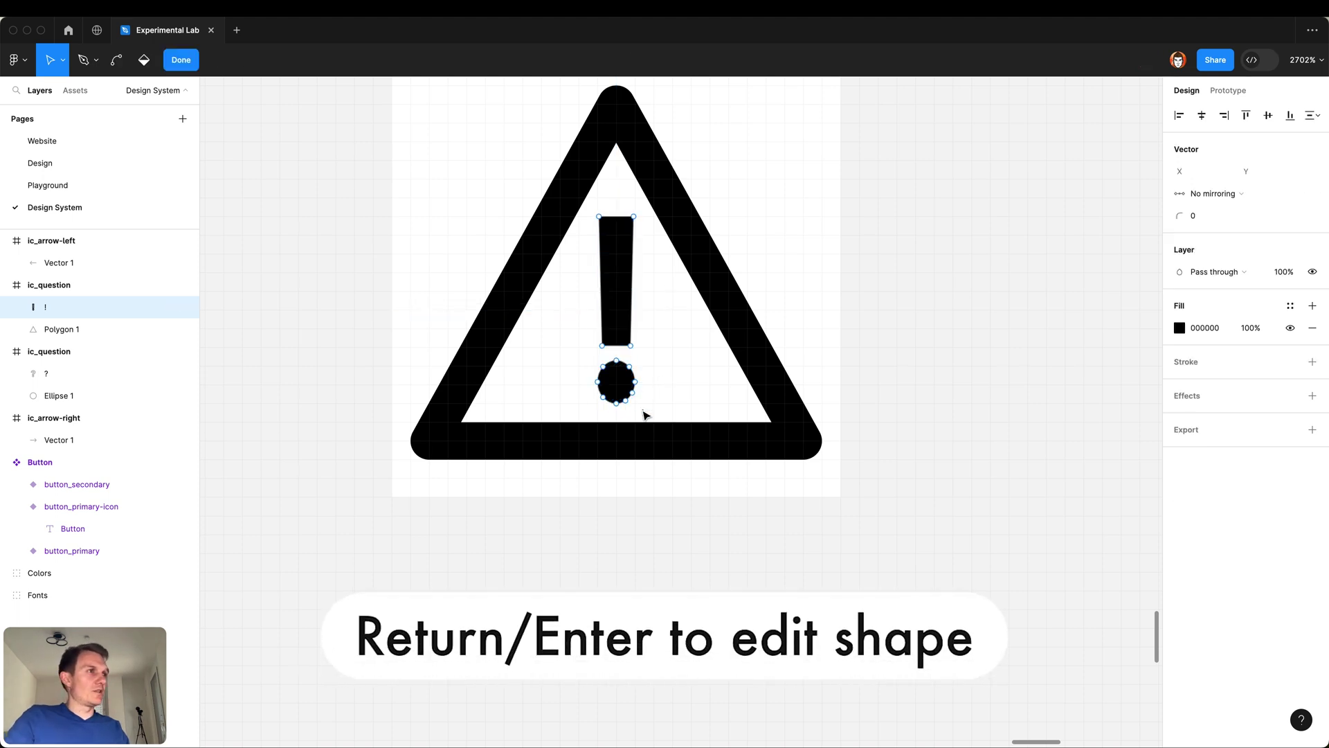
{"action": "left_click_drag", "start_coordinate": [643, 410], "coordinate": [585, 364]}
{"action": "key", "text": "Delete"}
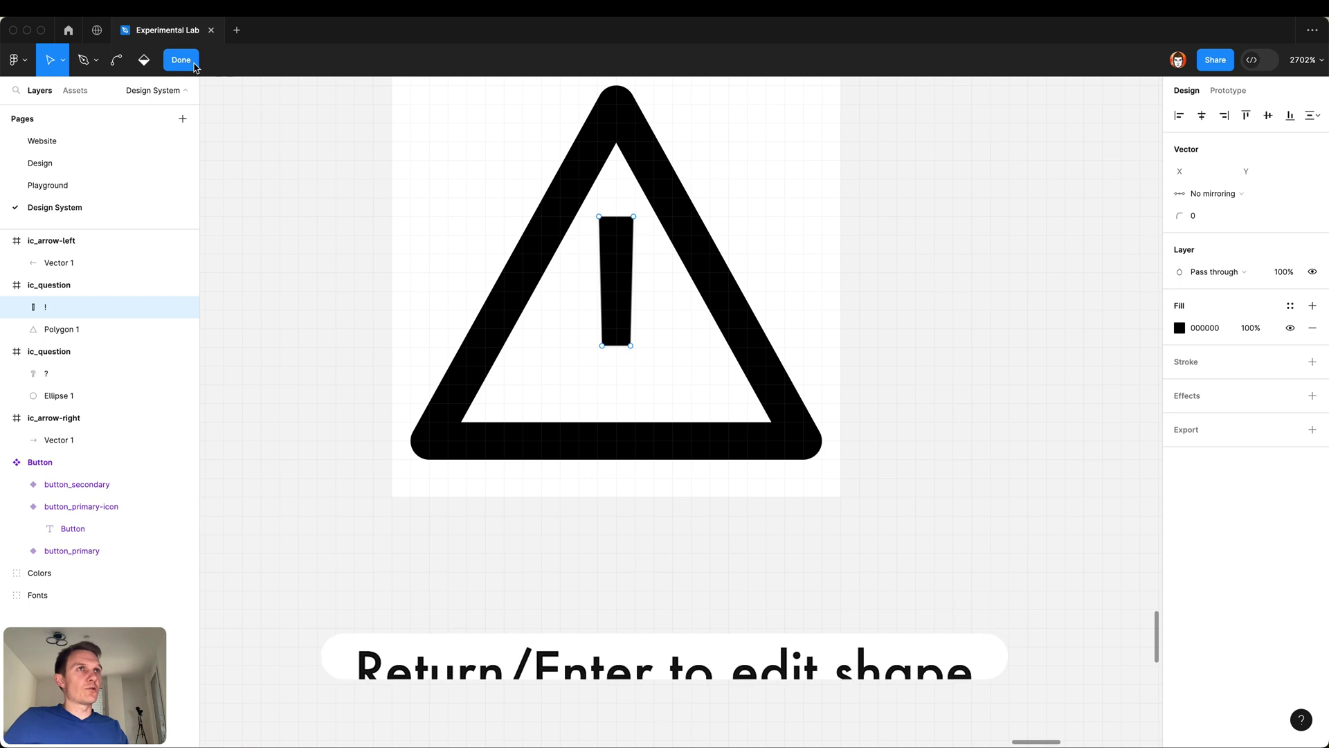
{"action": "key", "text": "Escape"}
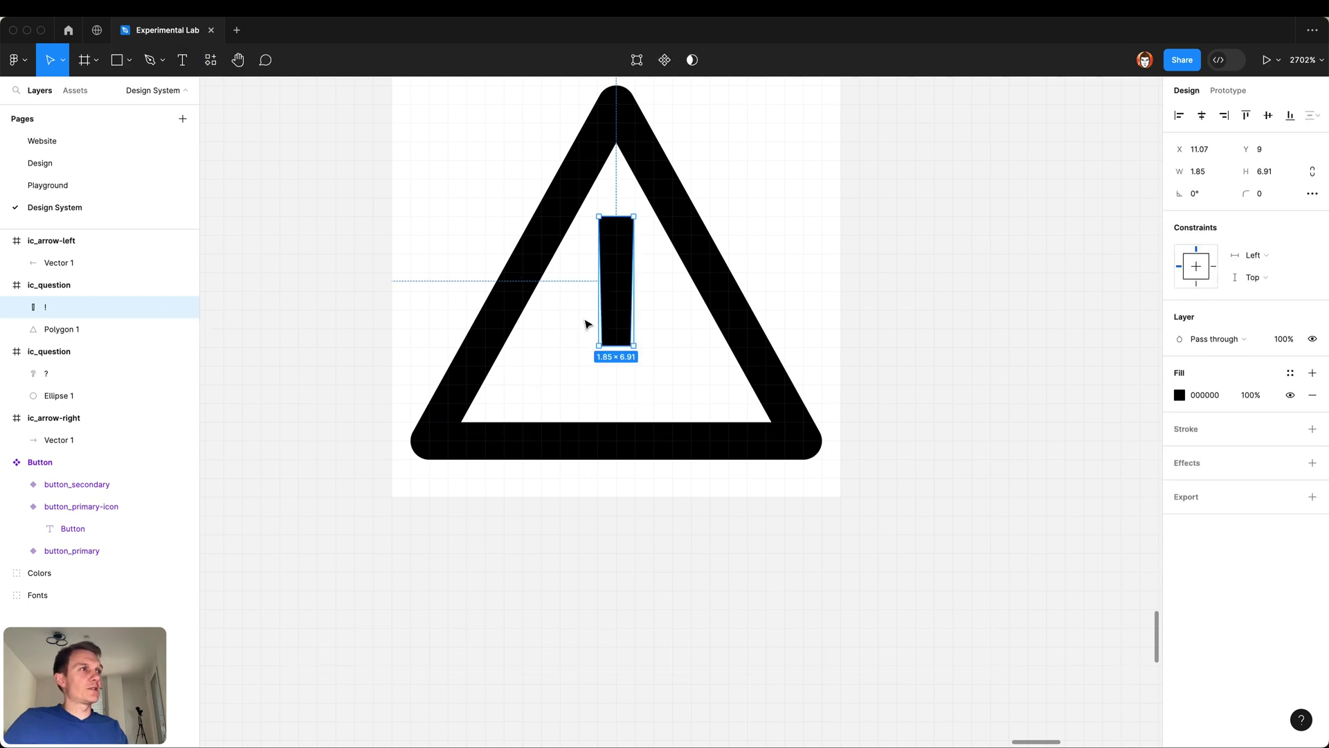
{"action": "left_click", "coordinate": [651, 358]}
{"action": "key", "text": "o"}
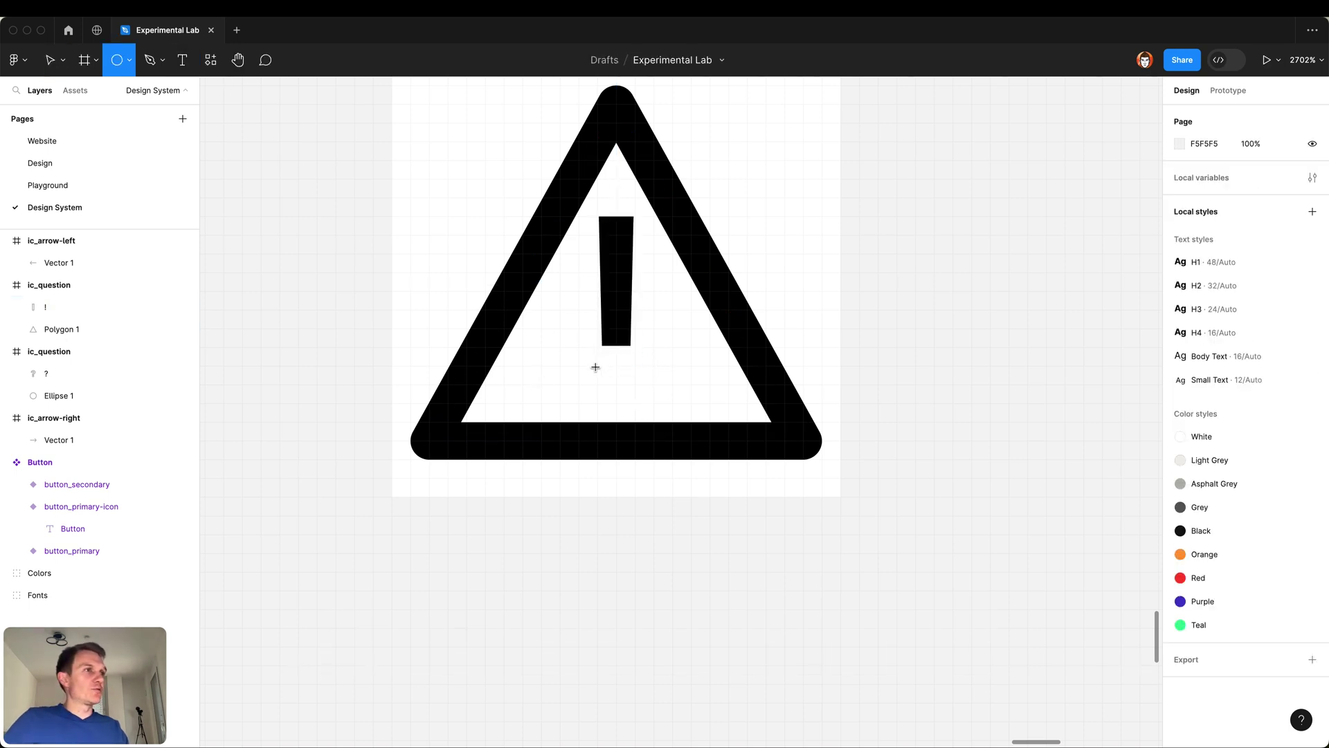
{"action": "left_click_drag", "start_coordinate": [606, 375], "coordinate": [633, 398]}
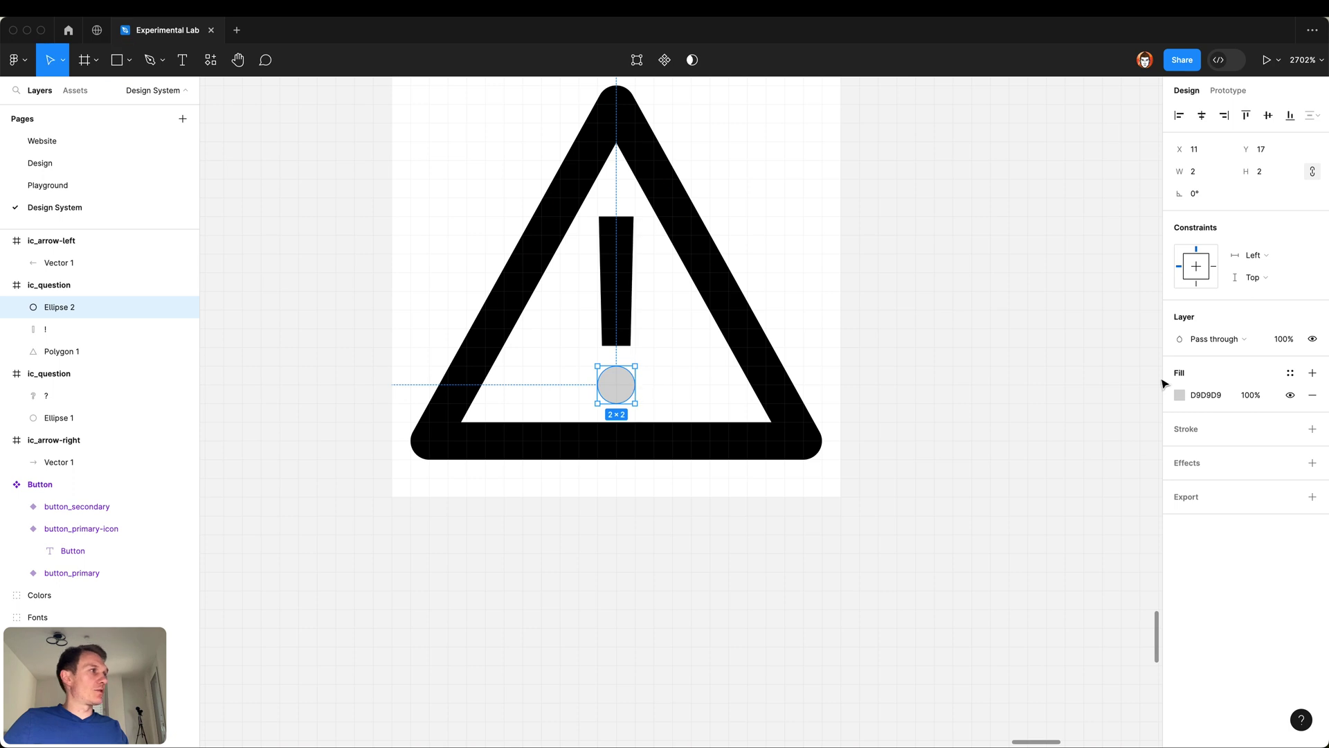
{"action": "left_click", "coordinate": [945, 409]}
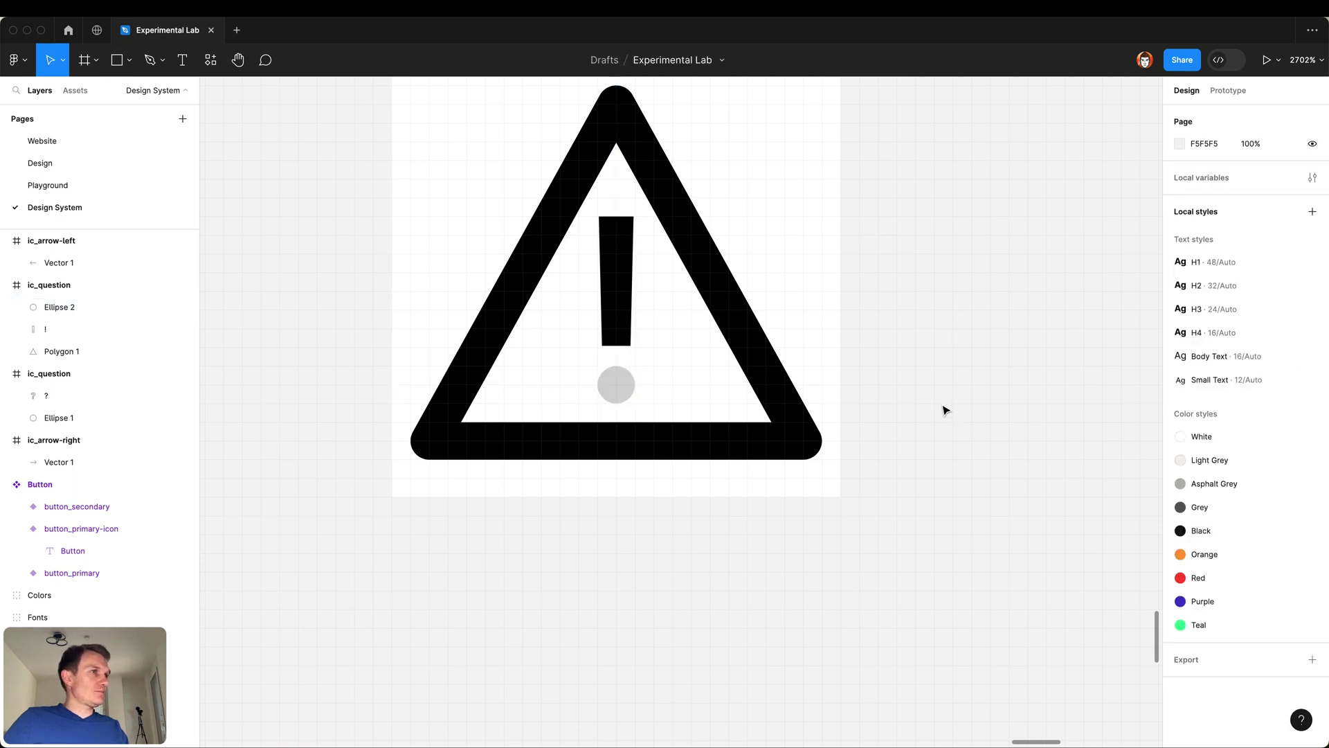
Step: Remove the white fill from all four icon frames
{"action": "scroll", "coordinate": [703, 222], "scroll_direction": "down", "scroll_amount": 10}
{"action": "scroll", "coordinate": [678, 233], "scroll_direction": "up", "scroll_amount": 5}
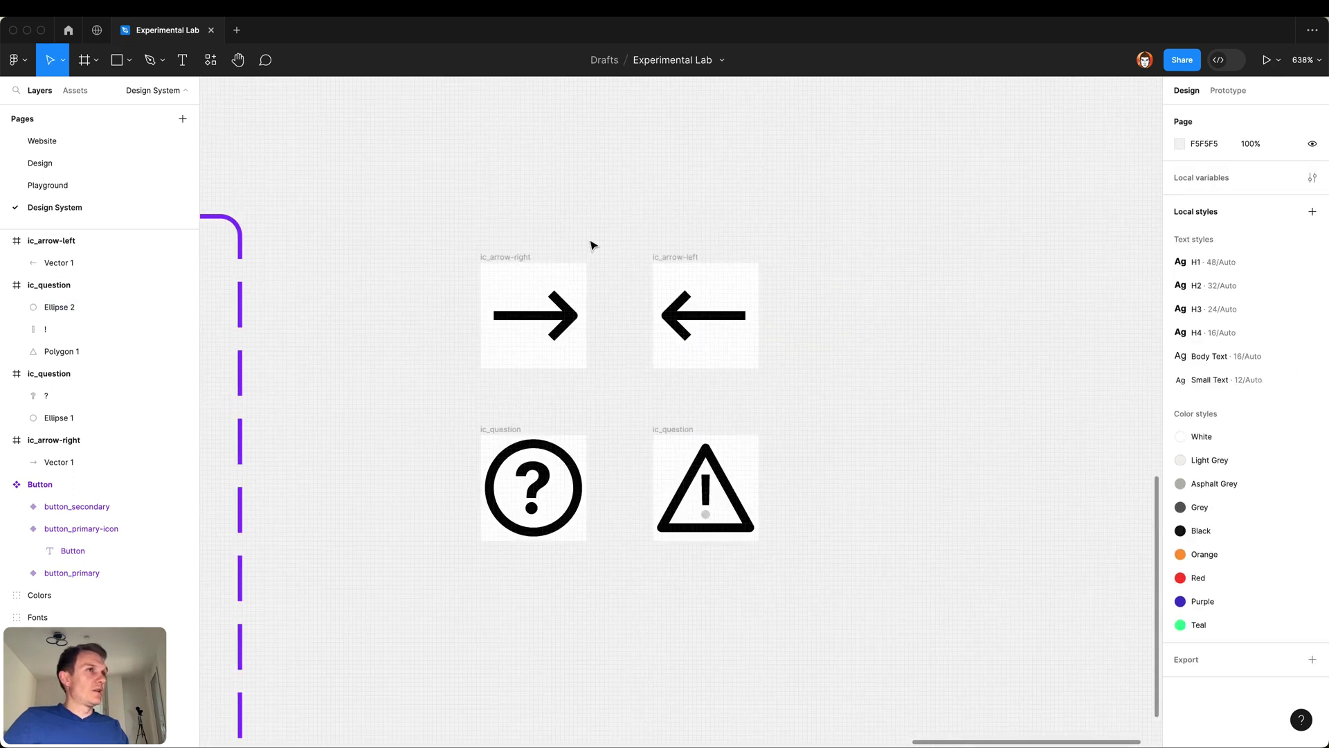
{"action": "left_click", "coordinate": [525, 258]}
{"action": "left_click", "coordinate": [661, 257], "text": "shift"}
{"action": "left_click", "coordinate": [675, 430], "text": "shift"}
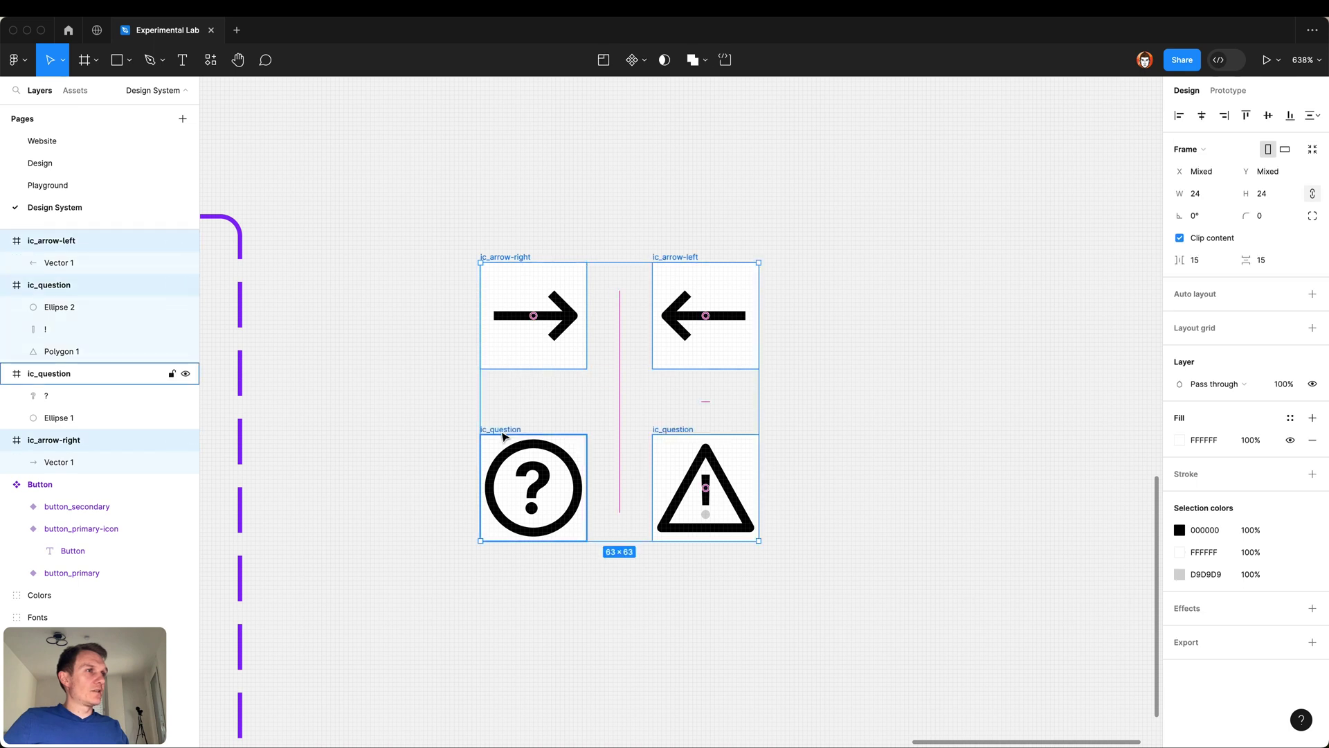
{"action": "left_click", "coordinate": [501, 431], "text": "shift"}
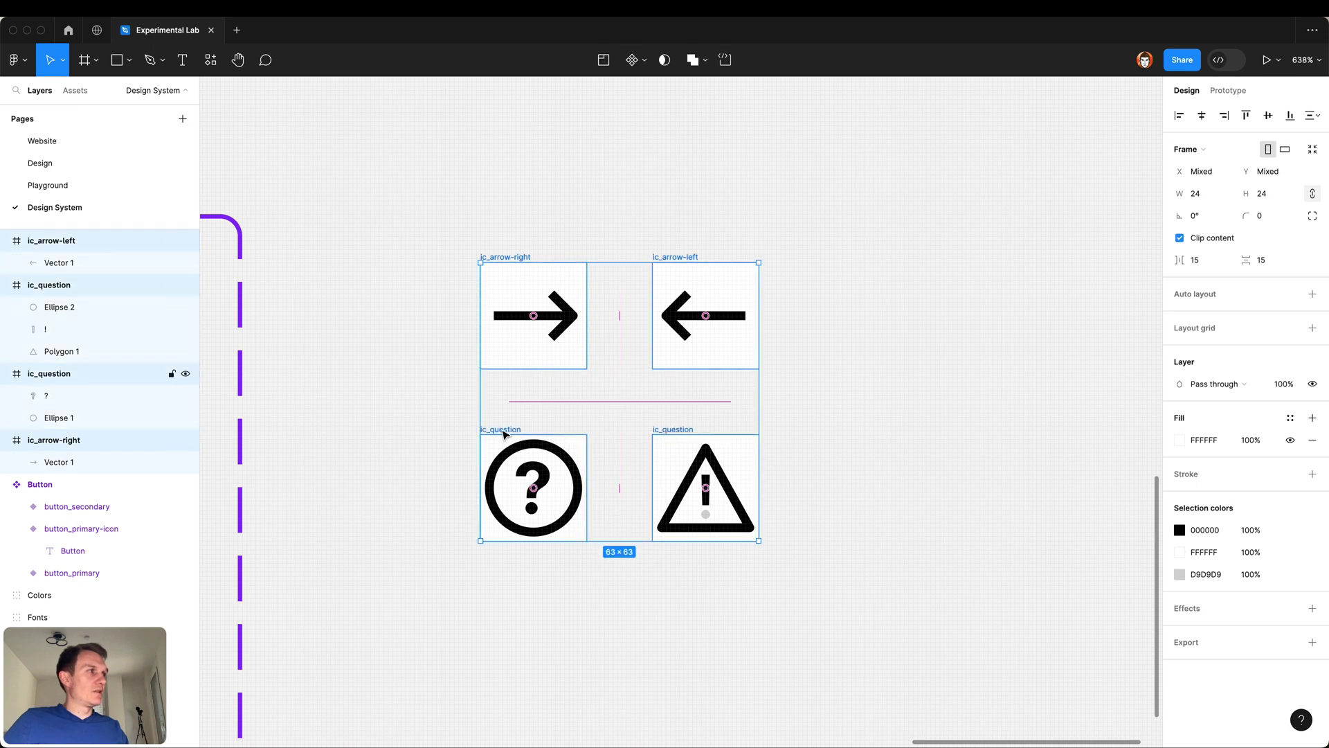
{"action": "left_click", "coordinate": [1312, 440]}
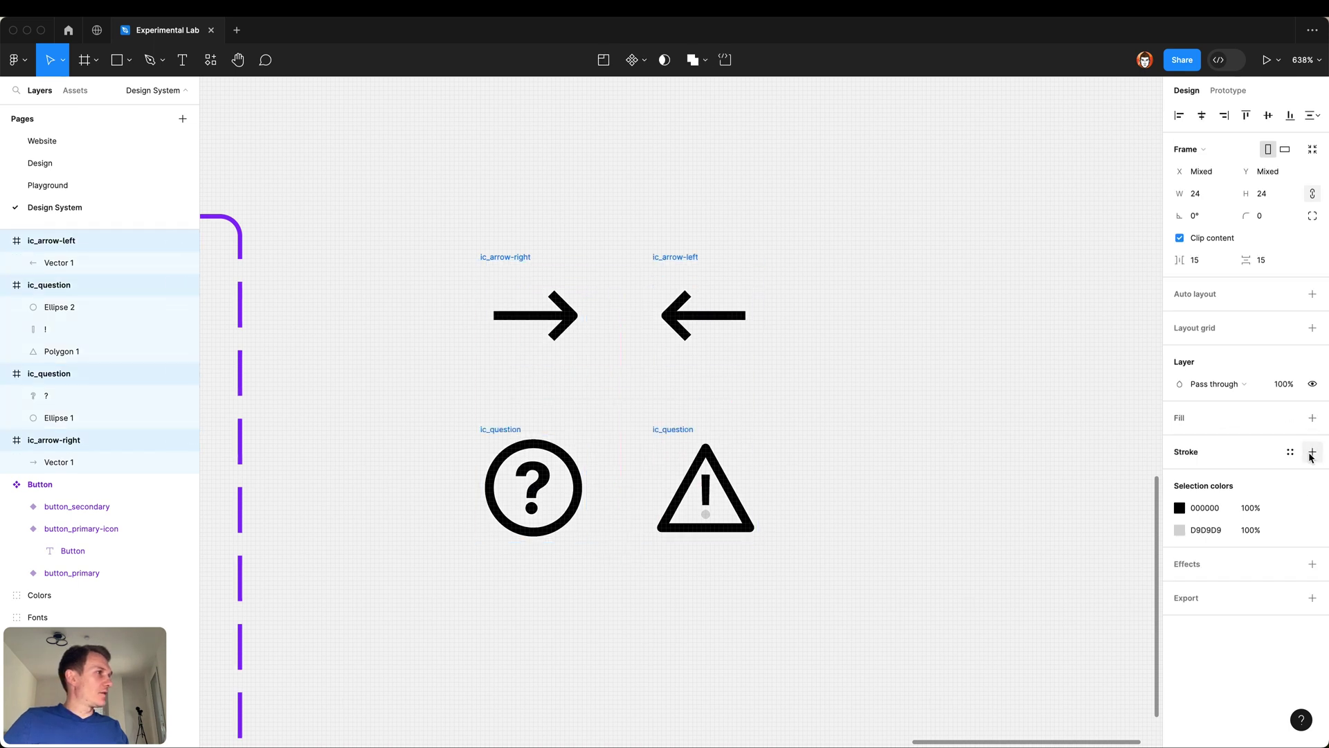
Step: Apply the Black colour style to the icons' black parts and grey dot
{"action": "left_click", "coordinate": [1286, 509]}
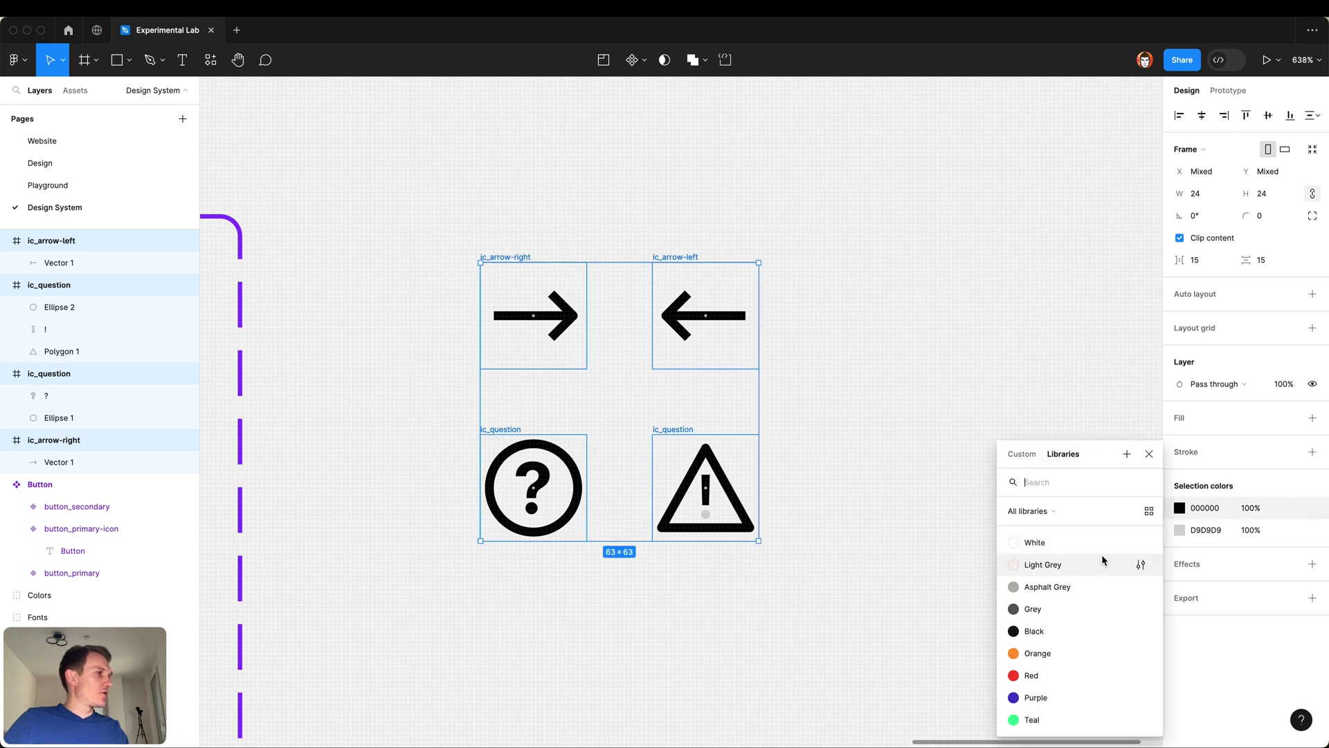
{"action": "left_click", "coordinate": [1053, 630]}
{"action": "left_click", "coordinate": [1287, 530]}
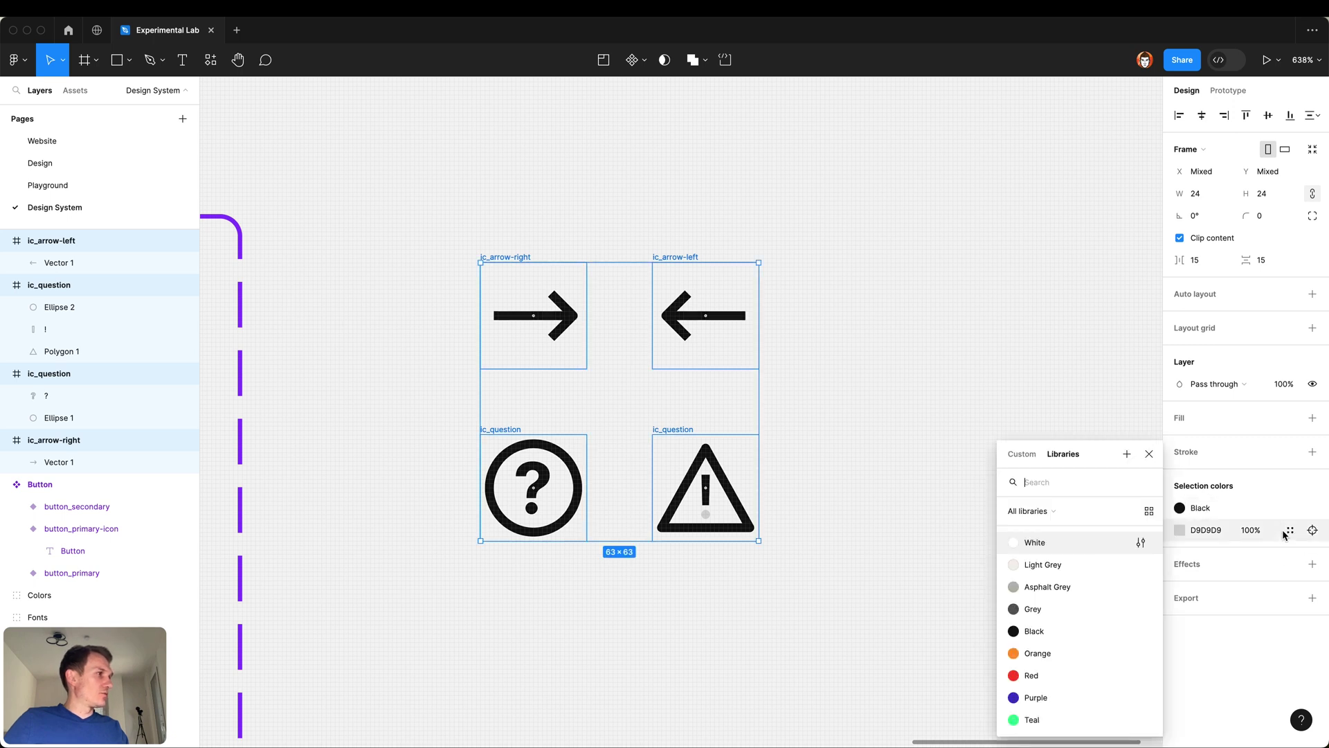
{"action": "left_click", "coordinate": [1094, 633]}
{"action": "left_click", "coordinate": [948, 498]}
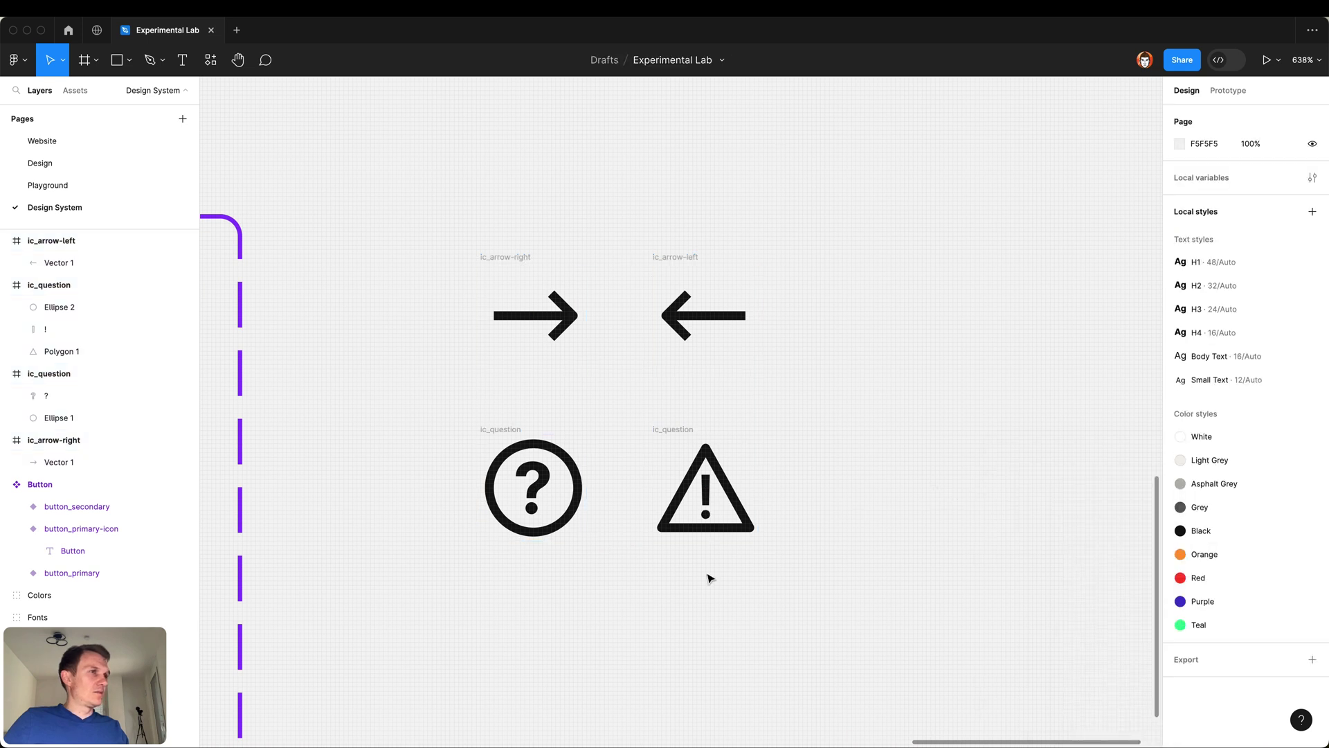
{"action": "scroll", "coordinate": [794, 579], "scroll_direction": "down", "scroll_amount": 5}
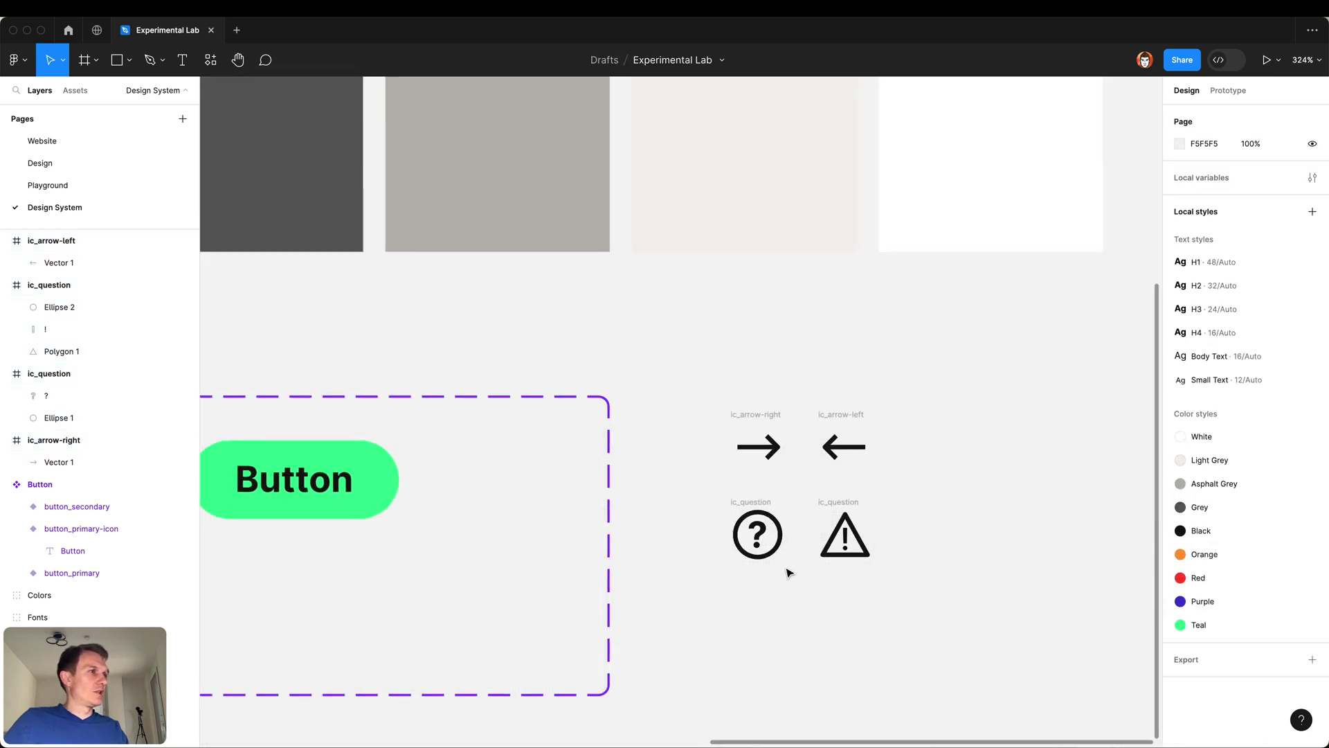
Step: Turn the ic_arrow-right and ic_arrow-left icon frames into components
{"action": "left_click", "coordinate": [773, 421]}
{"action": "left_click", "coordinate": [773, 420]}
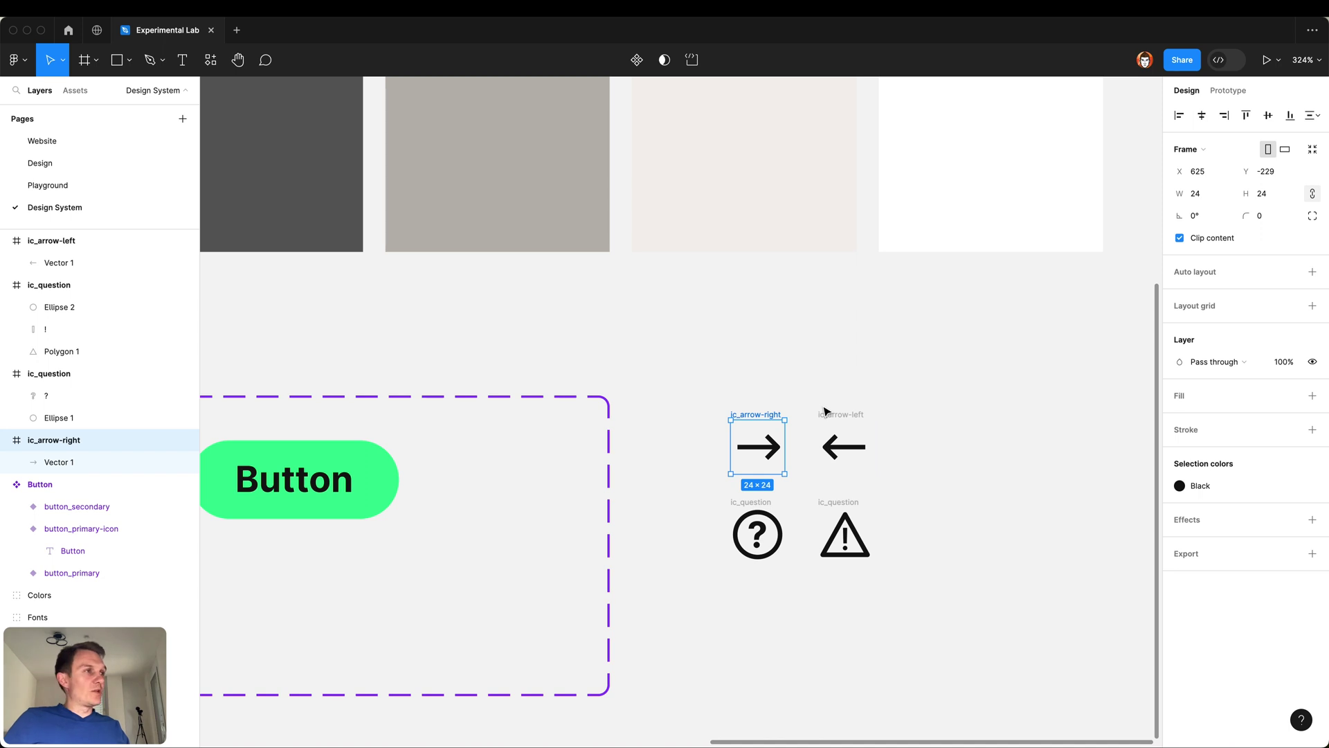
{"action": "right_click", "coordinate": [765, 416]}
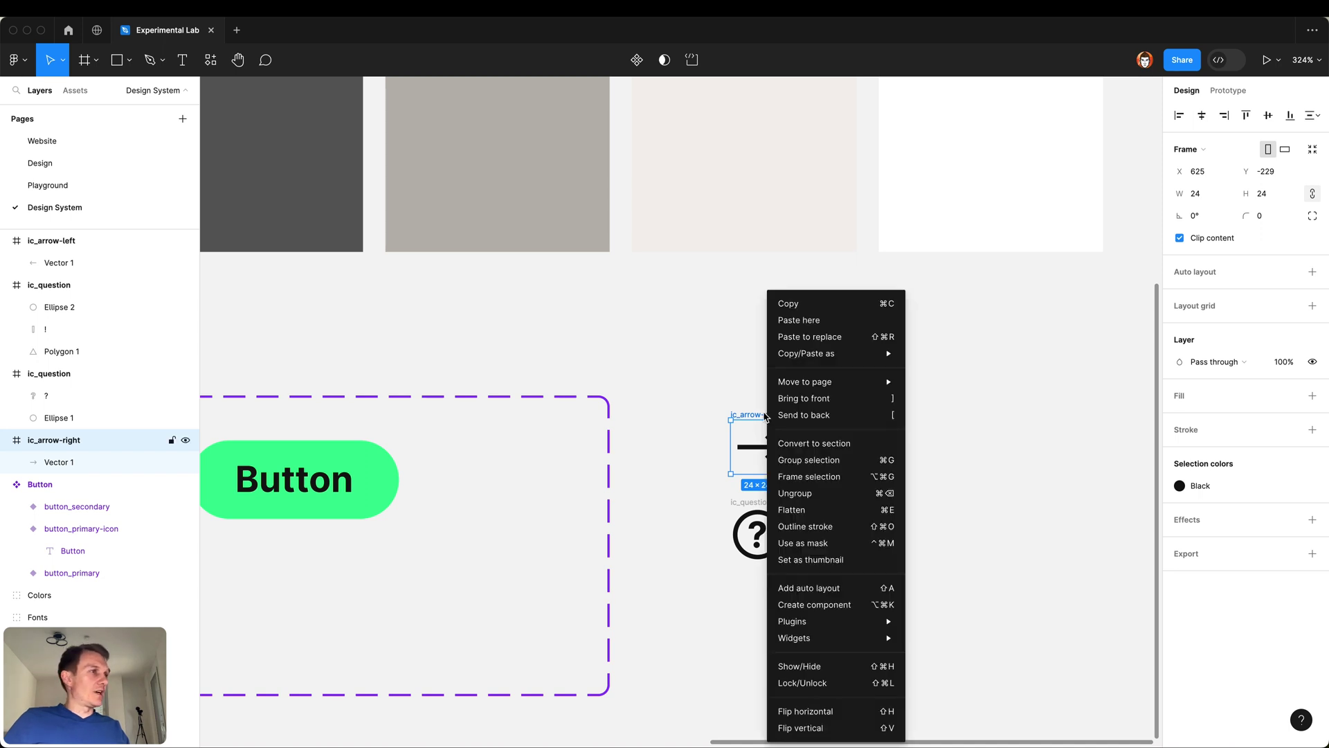
{"action": "left_click", "coordinate": [842, 607]}
{"action": "left_click", "coordinate": [870, 426]}
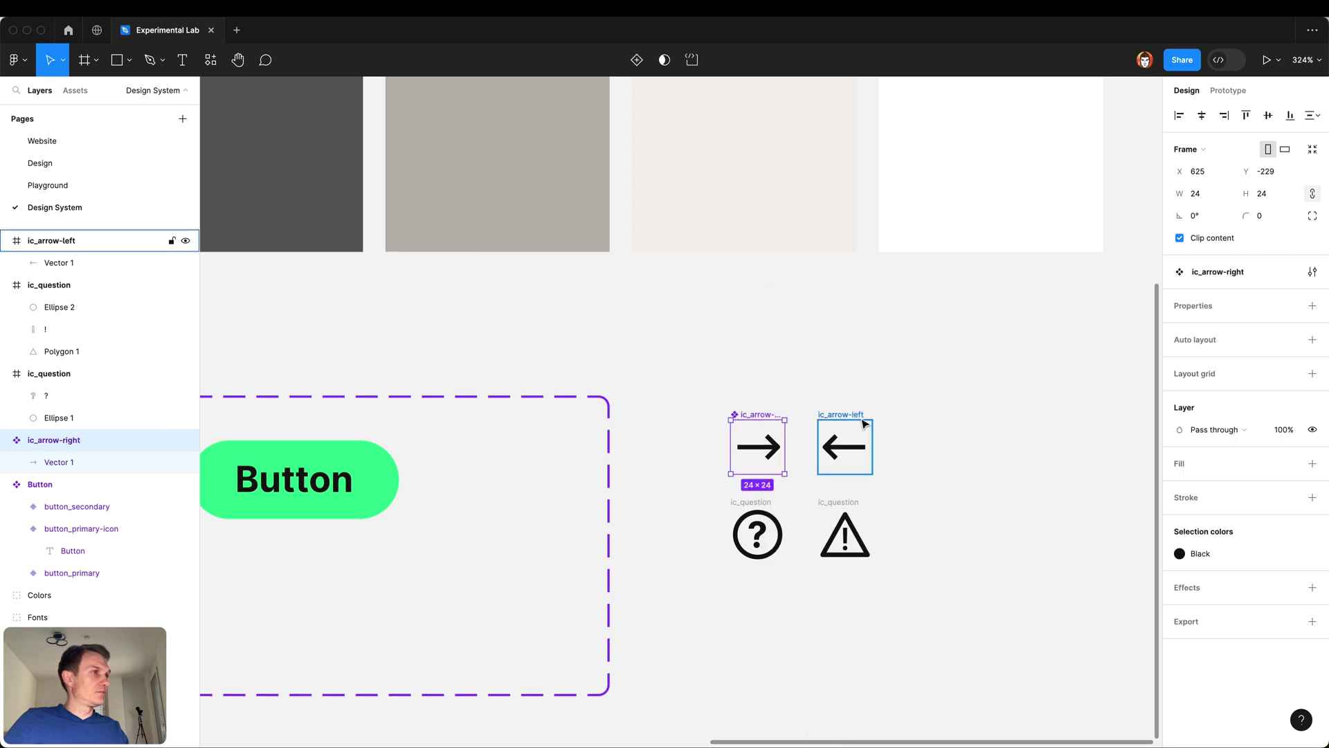
{"action": "key", "text": "super+alt+k"}
Step: Make the warning and question-mark icons components, then select all four icons together
{"action": "left_click", "coordinate": [851, 500]}
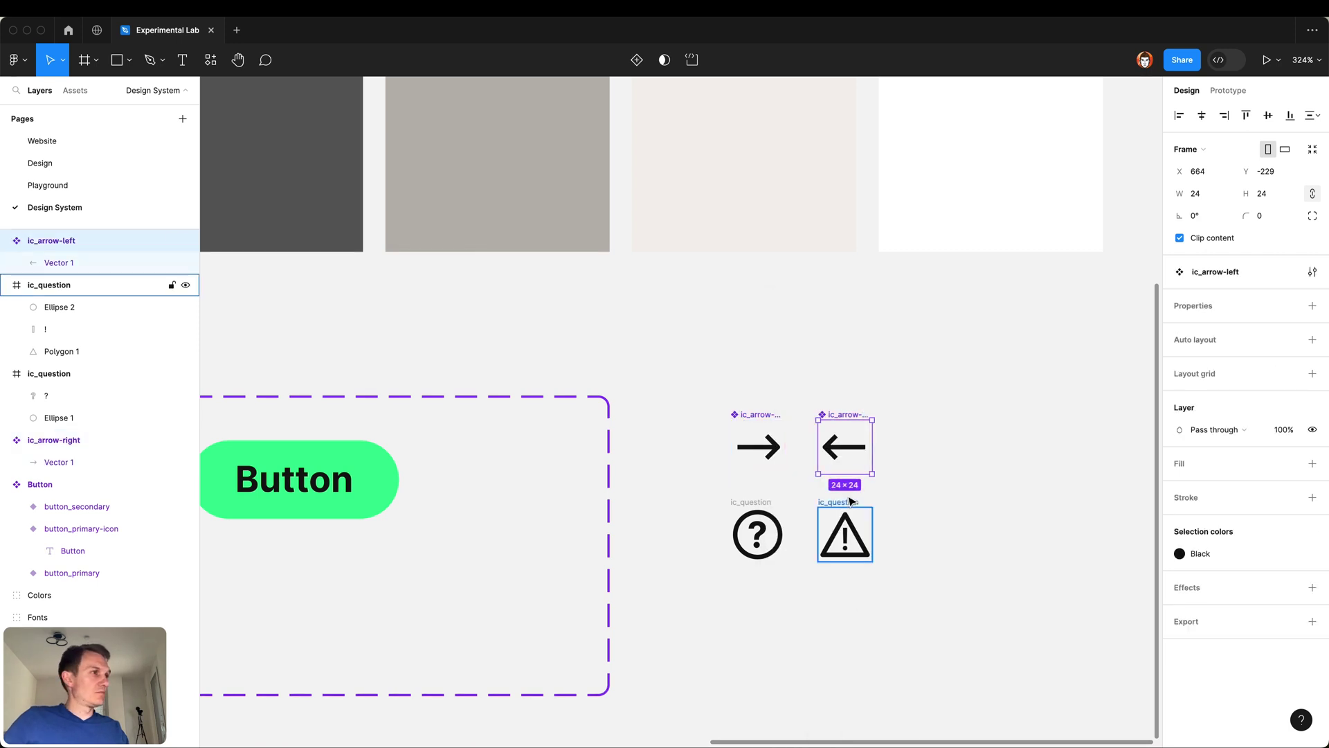
{"action": "key", "text": "super+alt+k"}
{"action": "left_click", "coordinate": [738, 502]}
{"action": "key", "text": "super+alt+k"}
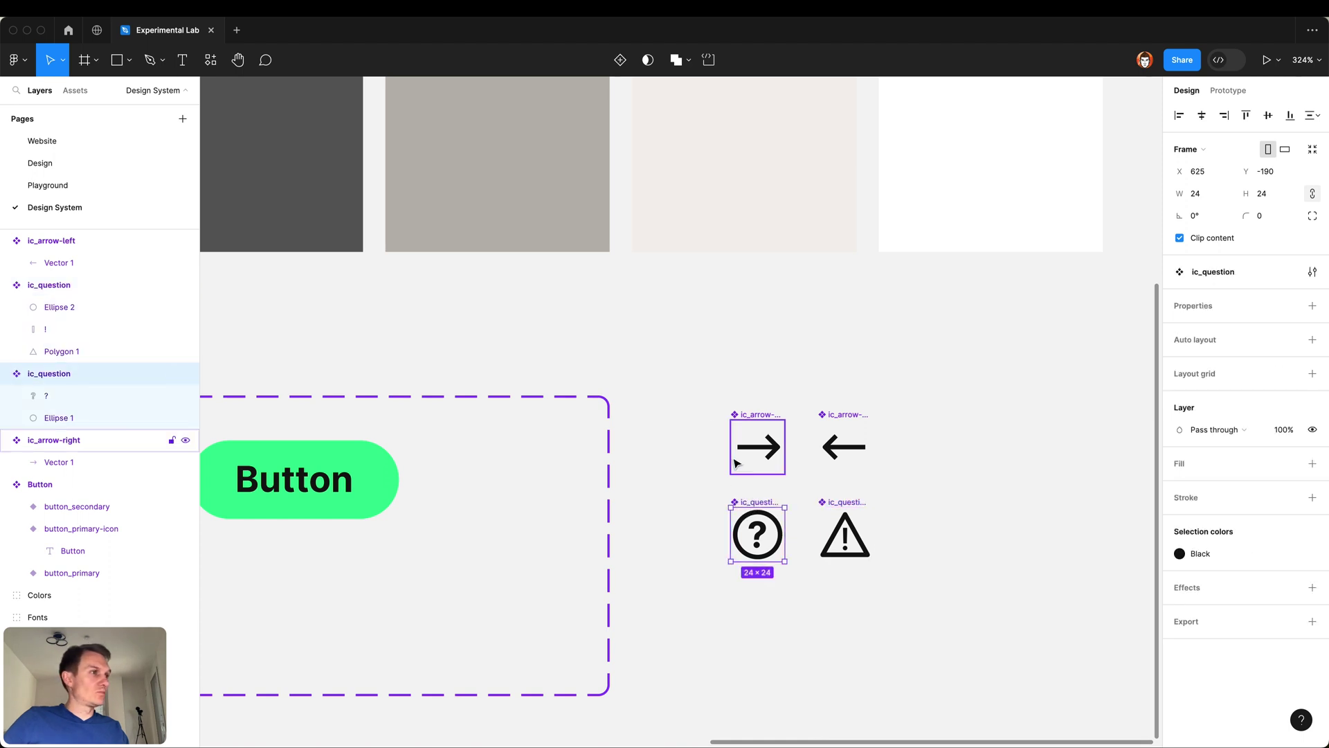
{"action": "left_click", "coordinate": [713, 426]}
{"action": "left_click_drag", "start_coordinate": [677, 364], "coordinate": [922, 616]}
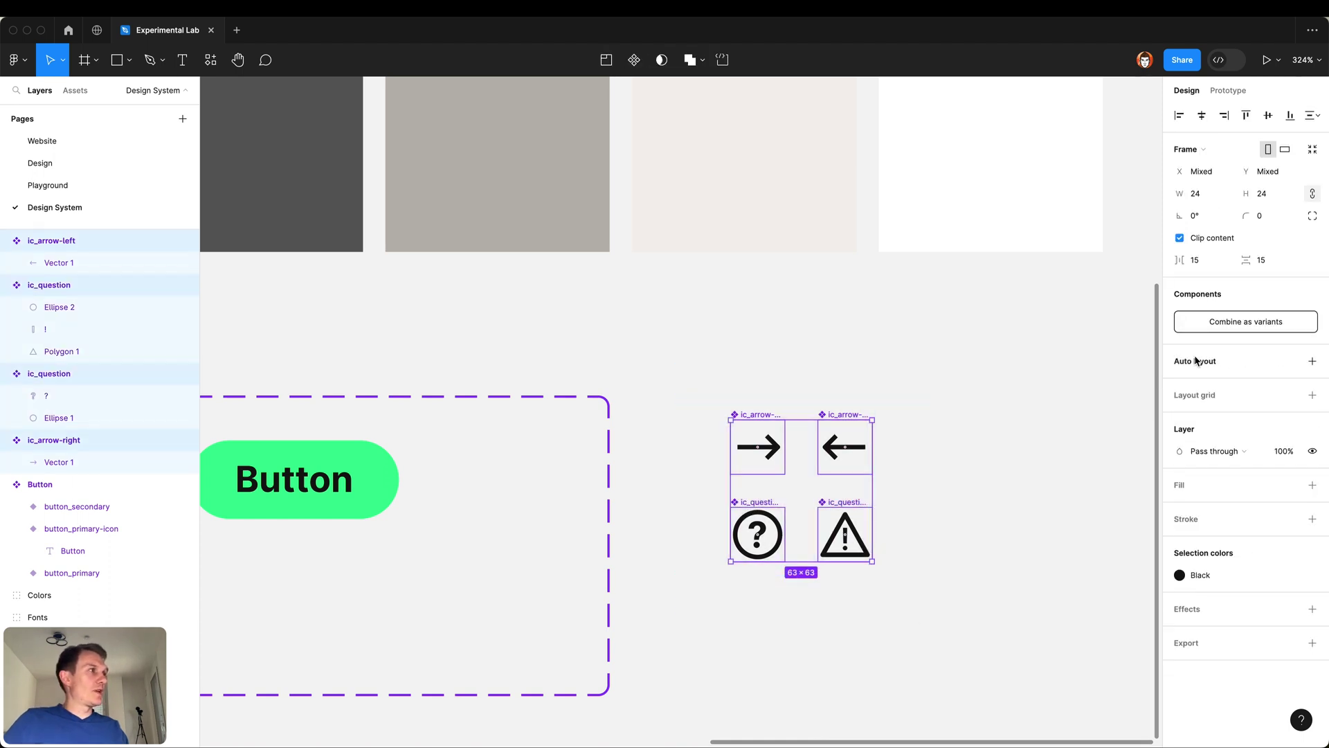
Step: Combine the four icon components as variants and name the component set 'Icons'
{"action": "left_click", "coordinate": [1223, 325]}
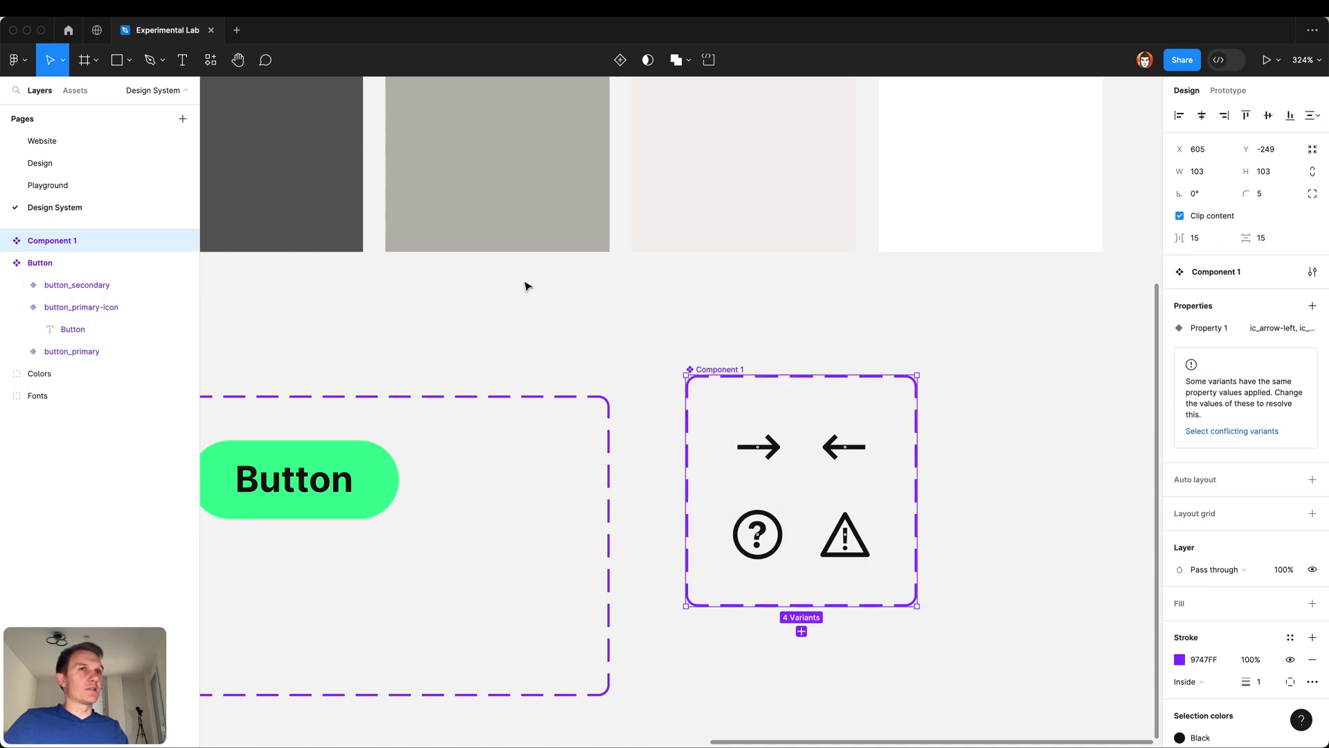
{"action": "double_click", "coordinate": [67, 242]}
{"action": "type", "text": "Icons"}
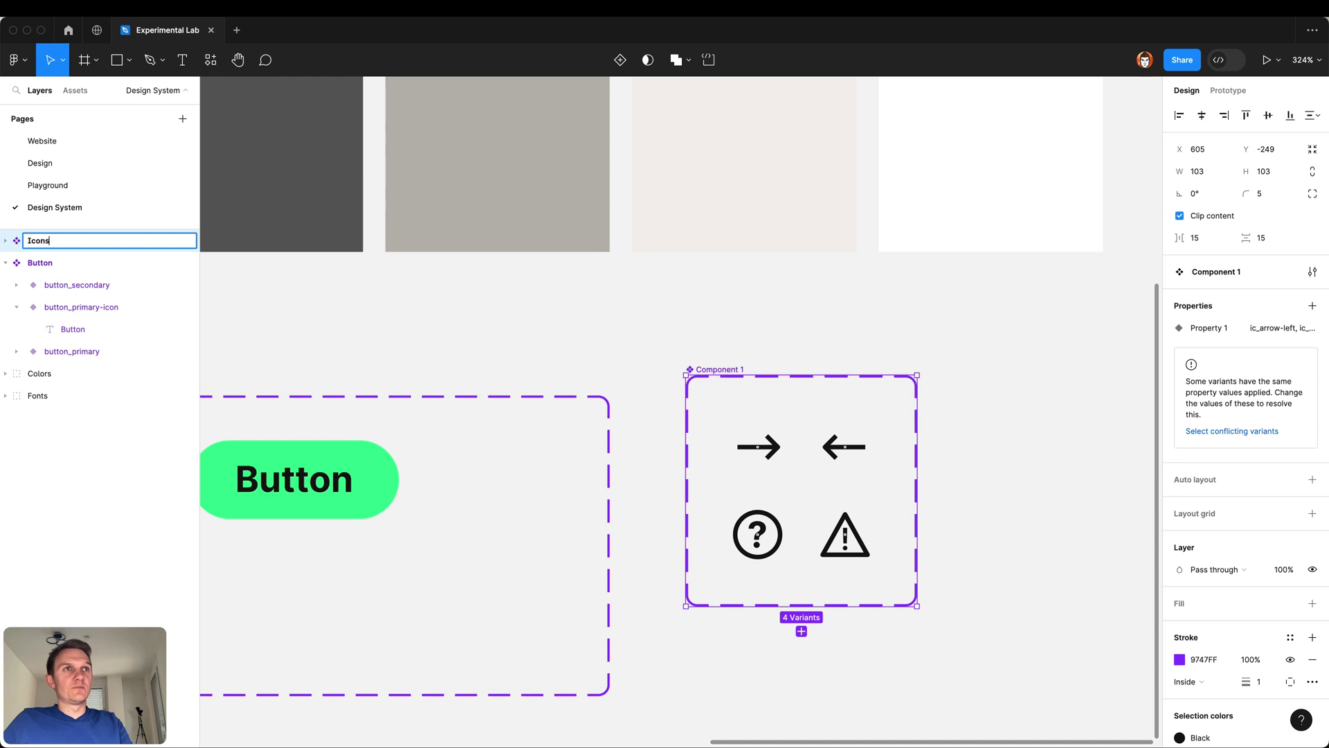
{"action": "scroll", "coordinate": [558, 544], "scroll_direction": "down", "scroll_amount": 5}
{"action": "left_click", "coordinate": [558, 544]}
{"action": "scroll", "coordinate": [582, 469], "scroll_direction": "up", "scroll_amount": 5}
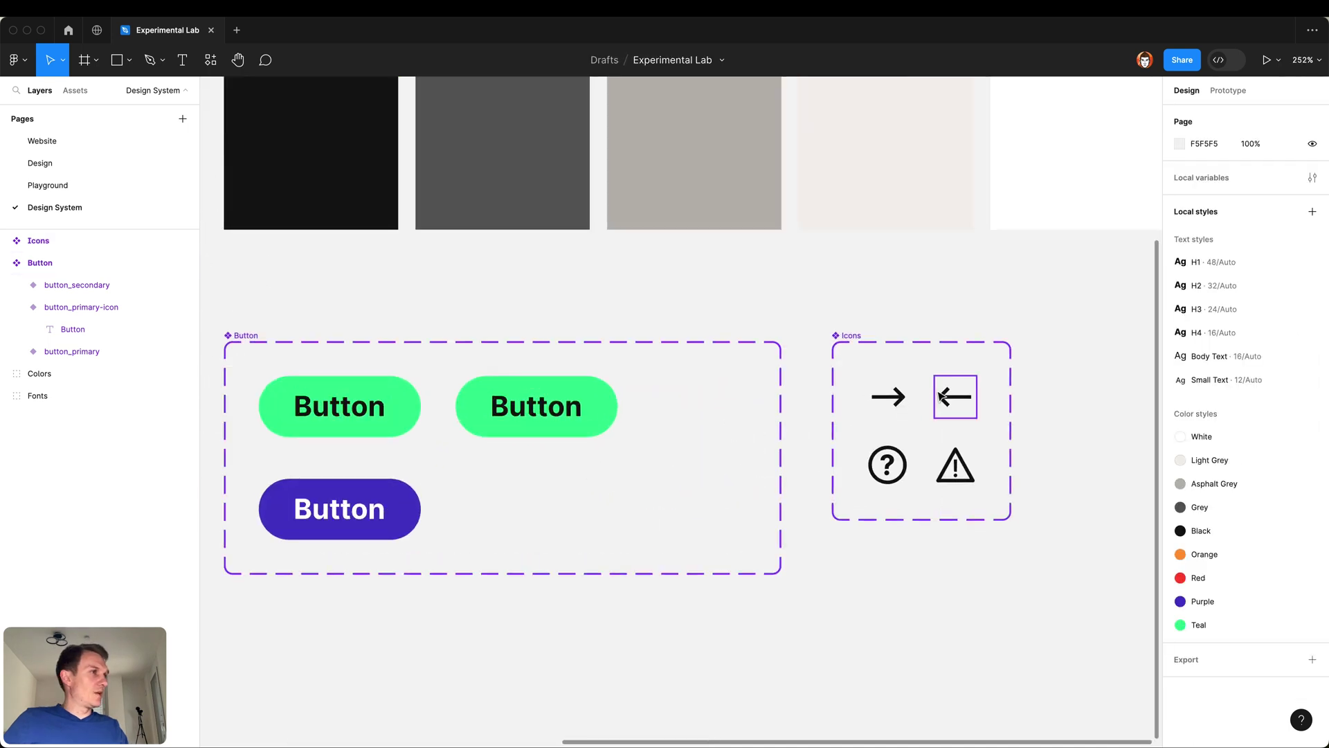
Step: Paste a copy of ic_arrow-right after the label in the second green button
{"action": "left_click", "coordinate": [895, 395]}
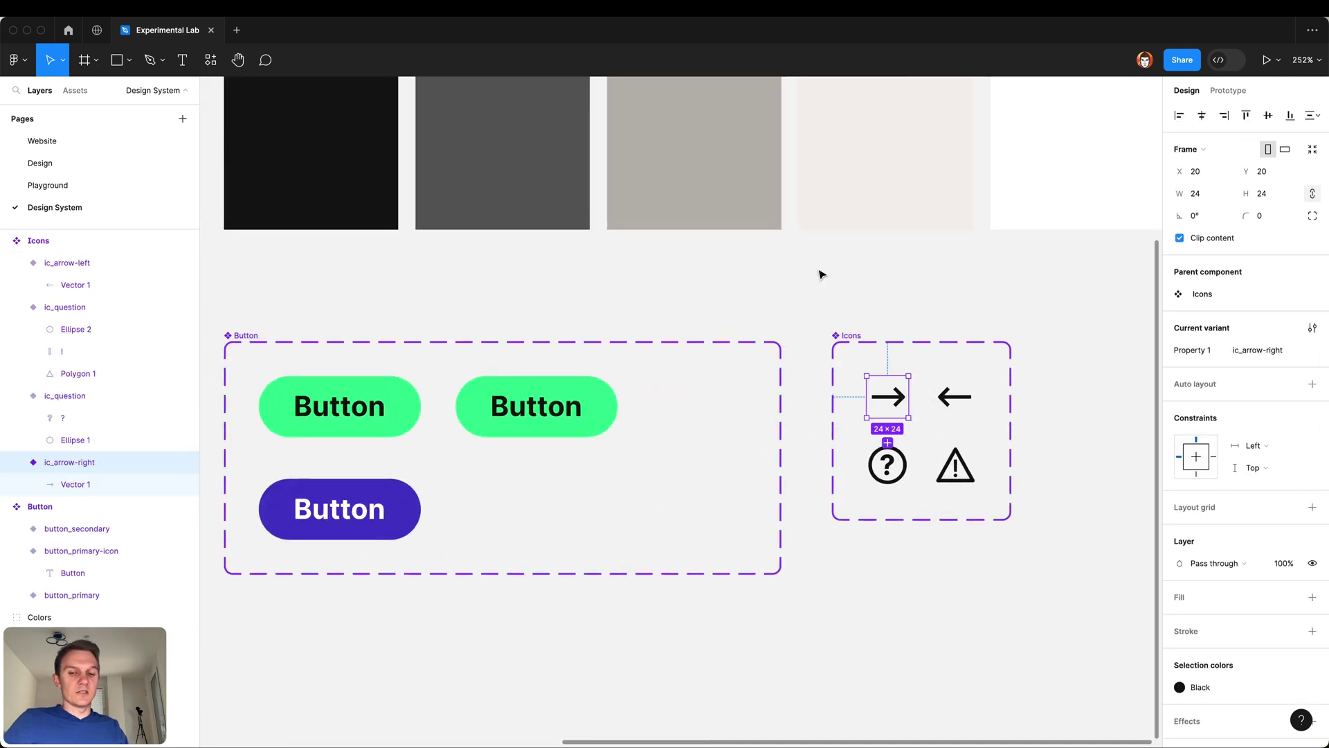
{"action": "key", "text": "super+c"}
{"action": "double_click", "coordinate": [547, 416]}
{"action": "key", "text": "super+v"}
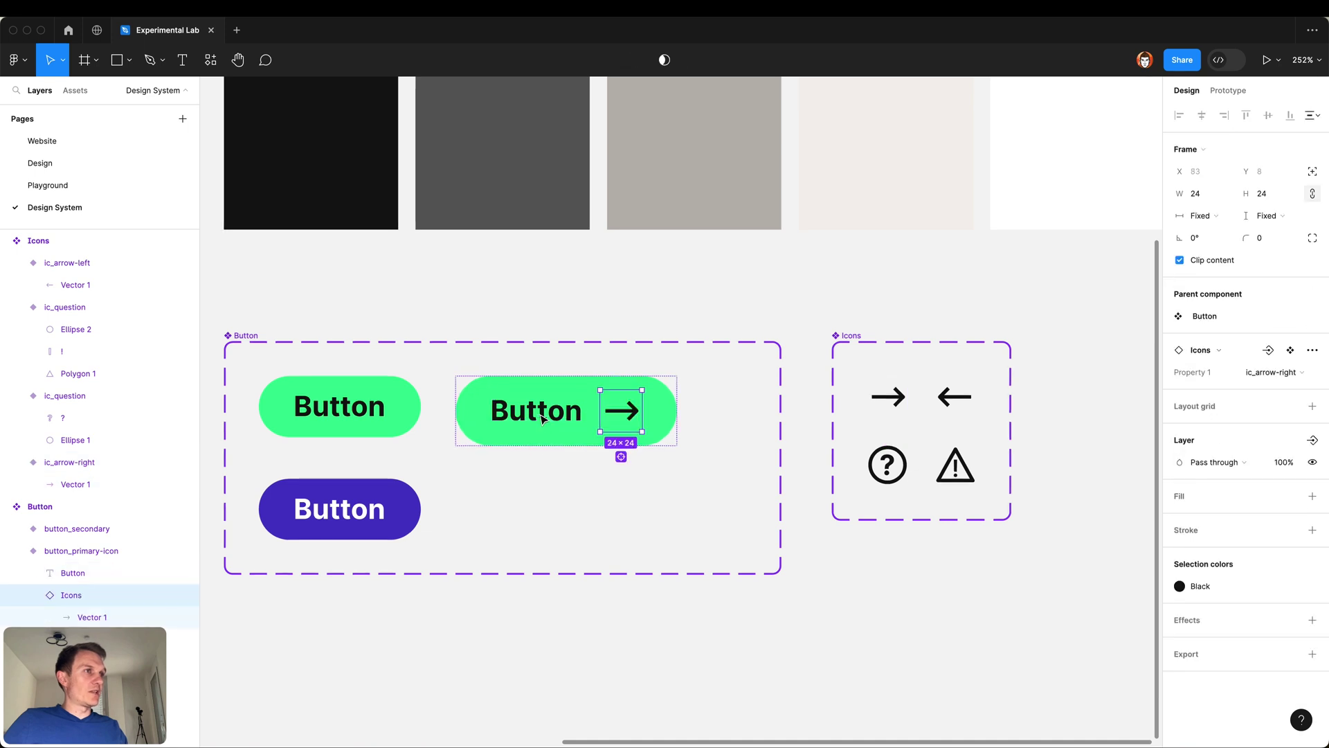
Step: Set the first green button_primary height to 40 px
{"action": "left_click", "coordinate": [412, 408]}
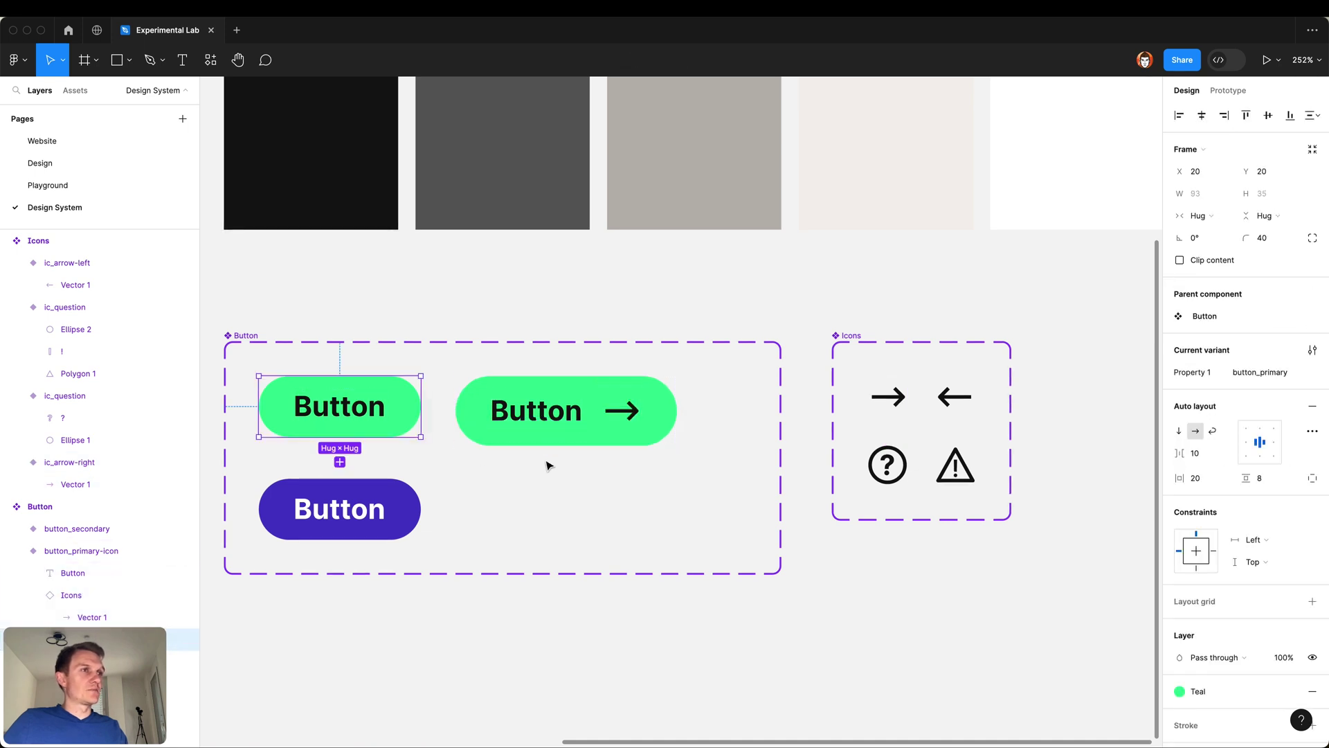
{"action": "left_click_drag", "start_coordinate": [505, 484], "coordinate": [670, 421]}
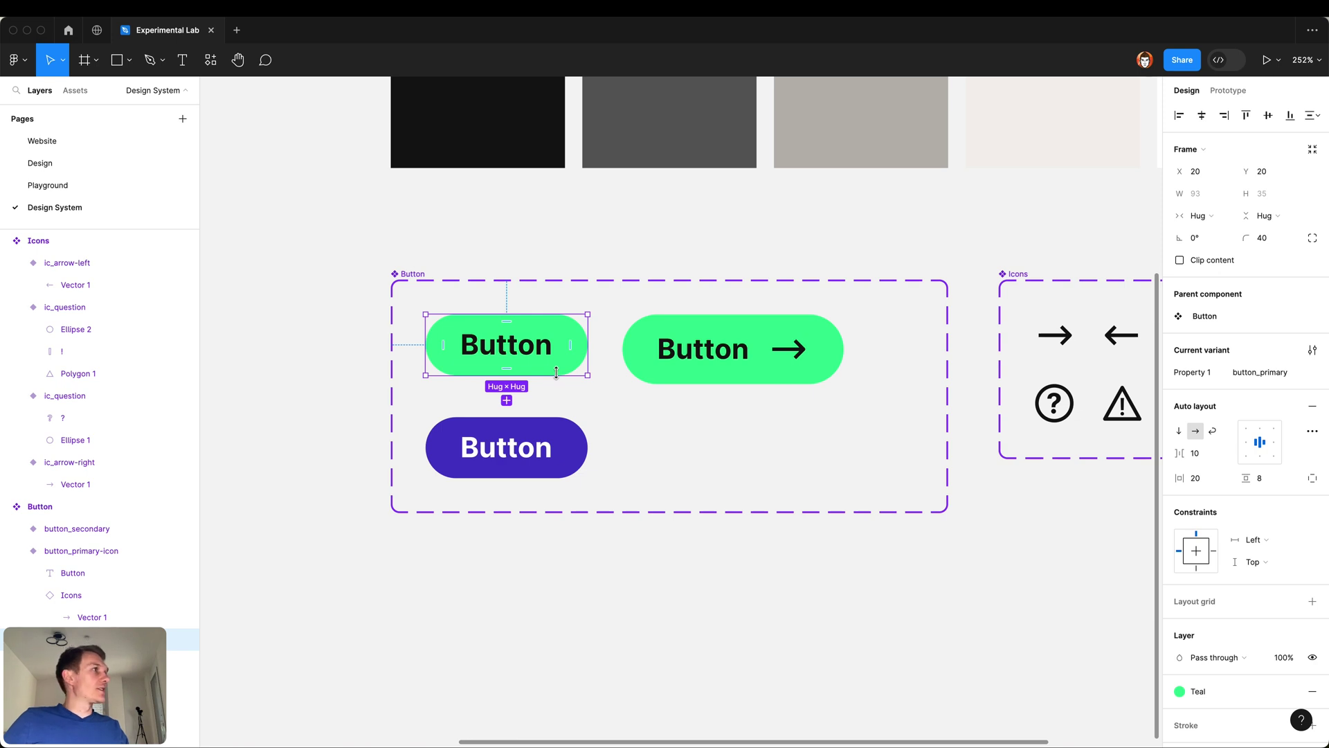
{"action": "left_click_drag", "start_coordinate": [556, 374], "coordinate": [555, 380]}
{"action": "left_click", "coordinate": [1262, 193]}
{"action": "type", "text": "40"}
{"action": "key", "text": "Return"}
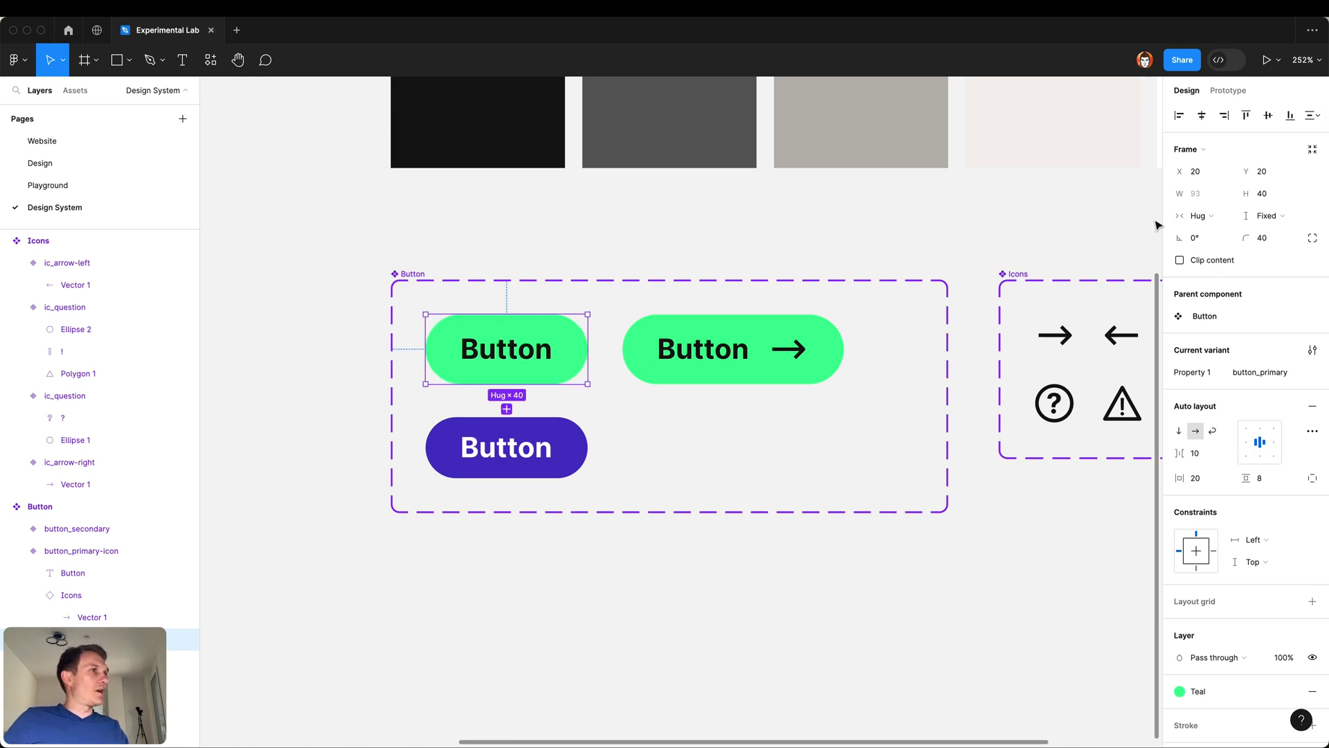
{"action": "left_click", "coordinate": [624, 317]}
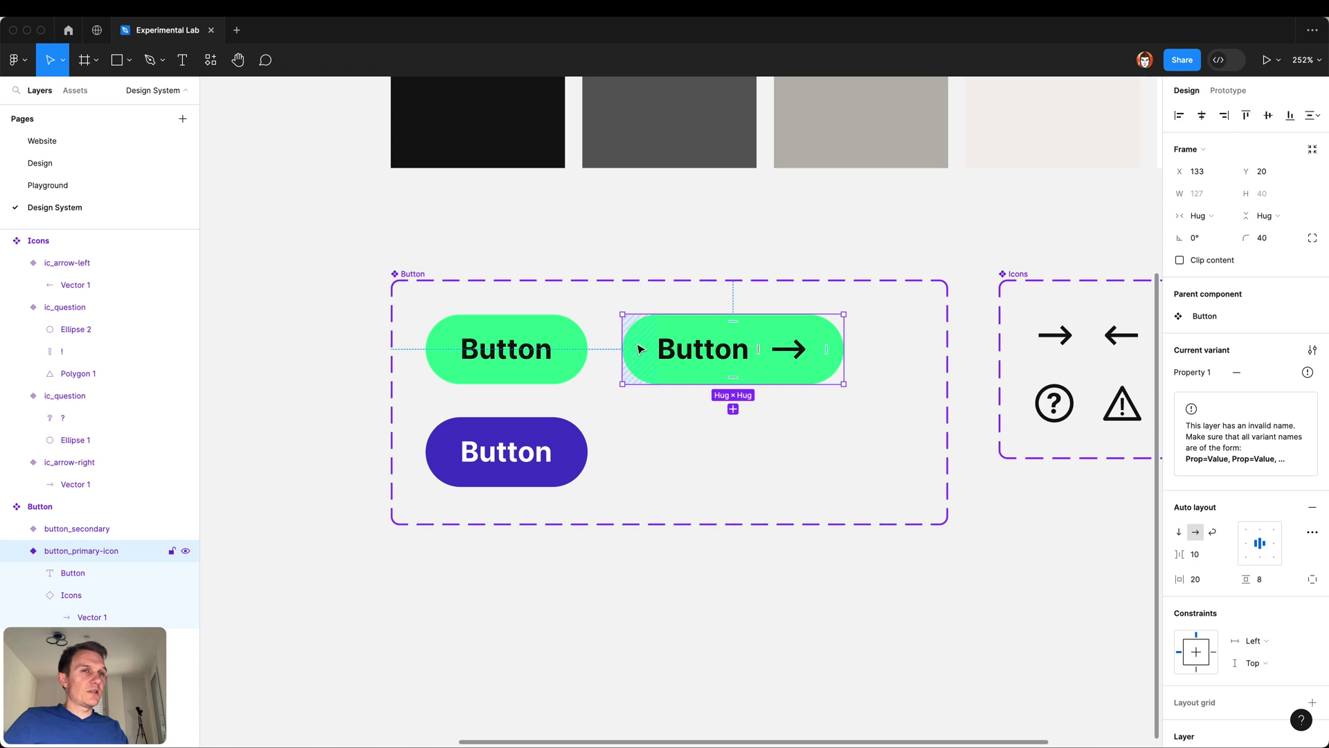
Step: Set the green arrow button's gap to Auto and widen it to 167 so the arrow sits far right
{"action": "scroll", "coordinate": [625, 364], "scroll_direction": "down", "scroll_amount": 3}
{"action": "left_click_drag", "start_coordinate": [844, 229], "coordinate": [889, 228]}
{"action": "key", "text": "ctrl+z"}
{"action": "key", "text": "ctrl+z"}
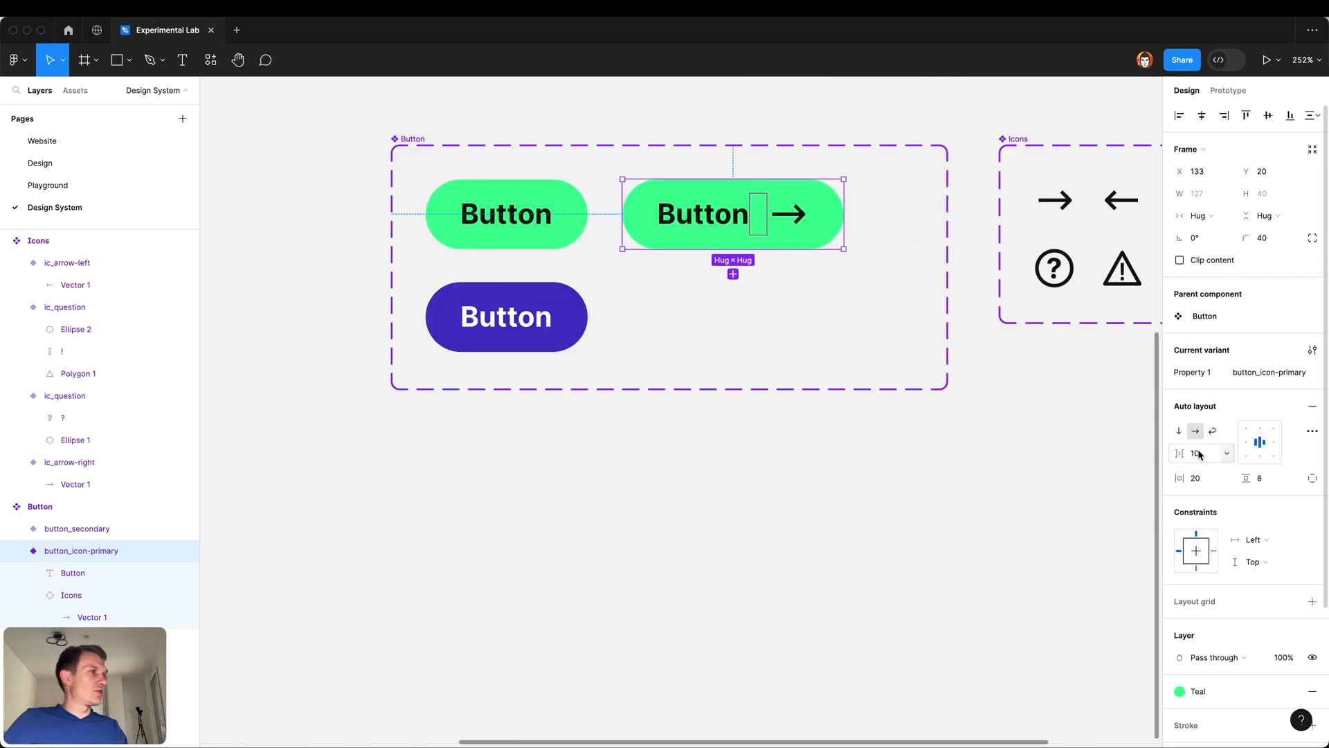
{"action": "left_click", "coordinate": [1225, 454]}
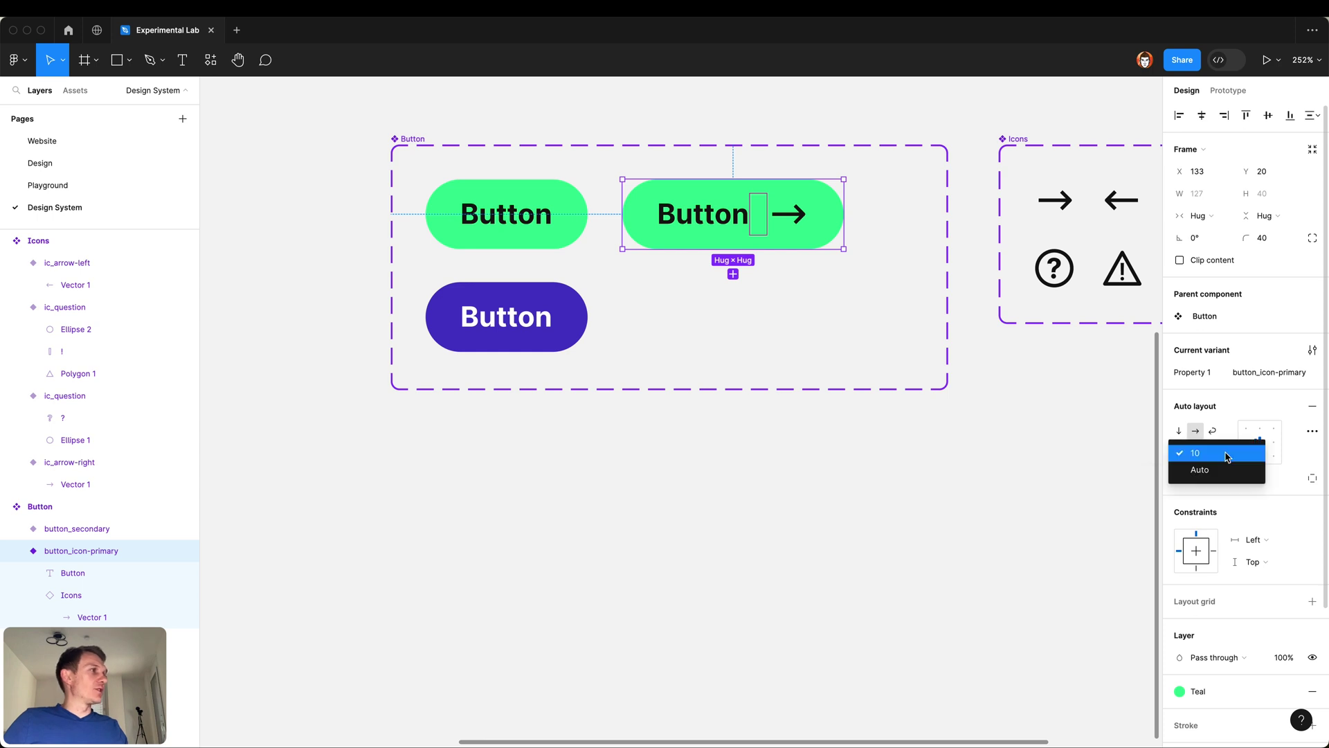
{"action": "left_click", "coordinate": [1217, 468]}
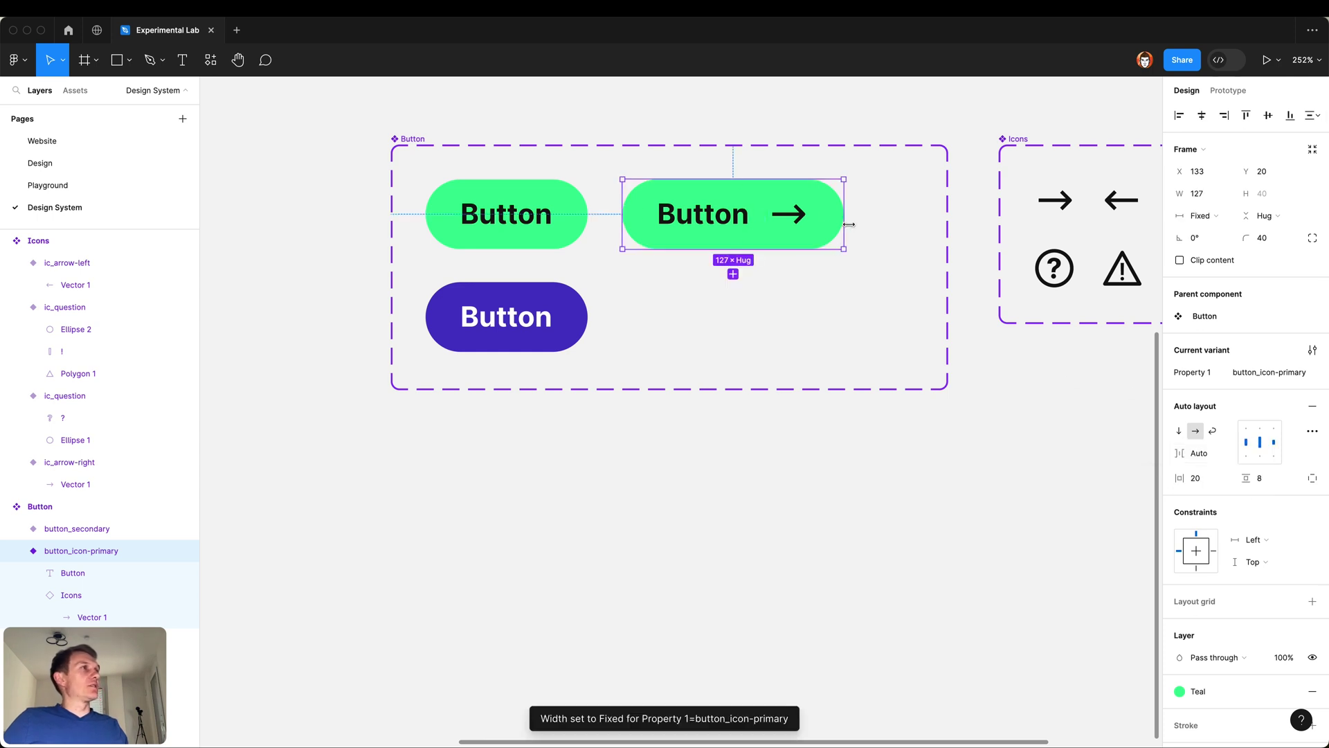
{"action": "left_click_drag", "start_coordinate": [847, 224], "coordinate": [914, 220]}
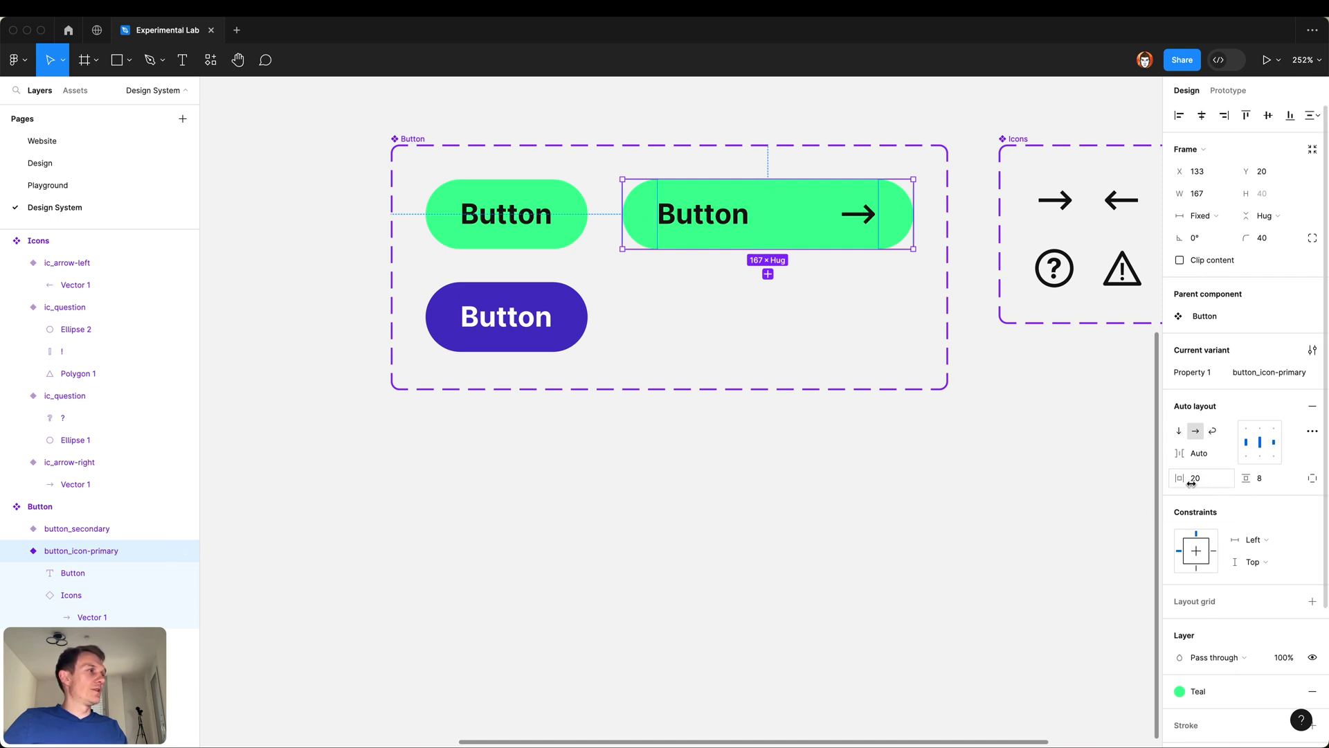
{"action": "double_click", "coordinate": [908, 217]}
Step: Duplicate the purple button as a new variant named button_icon-secondary
{"action": "left_click", "coordinate": [780, 326]}
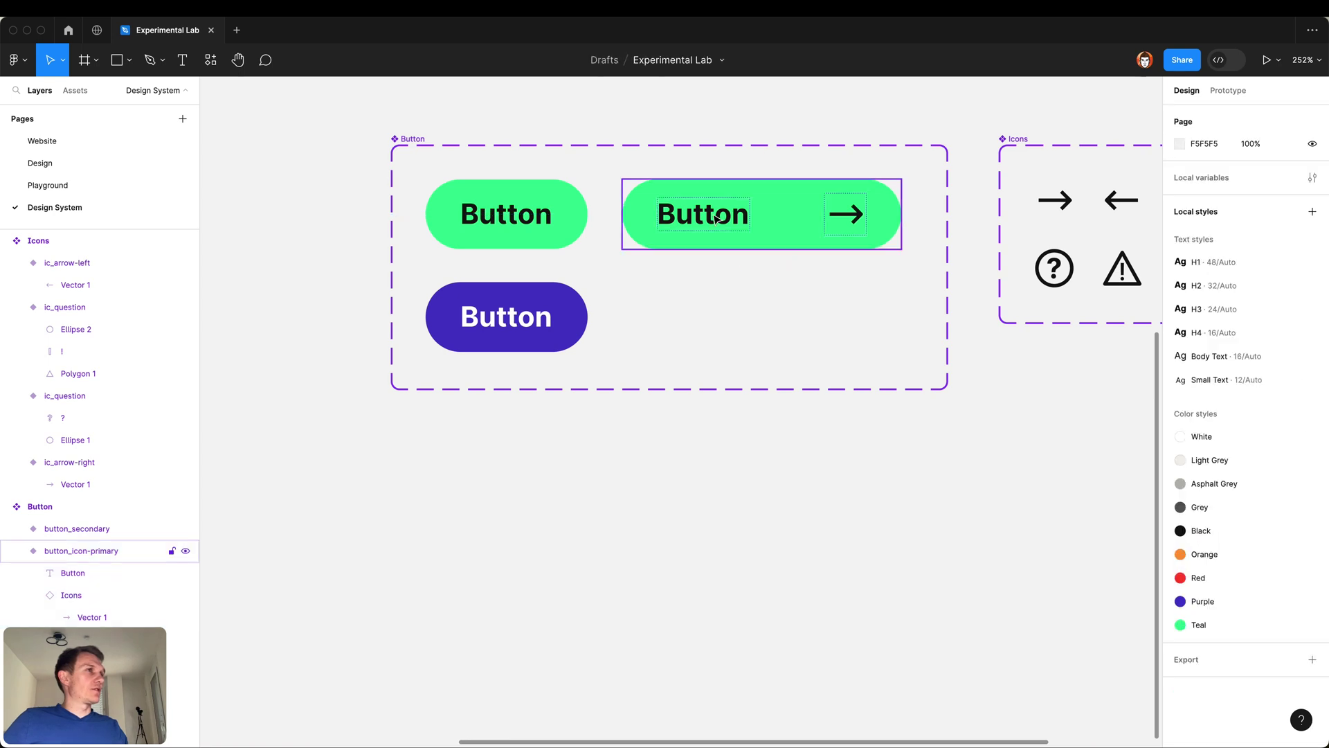
{"action": "left_click", "coordinate": [512, 327]}
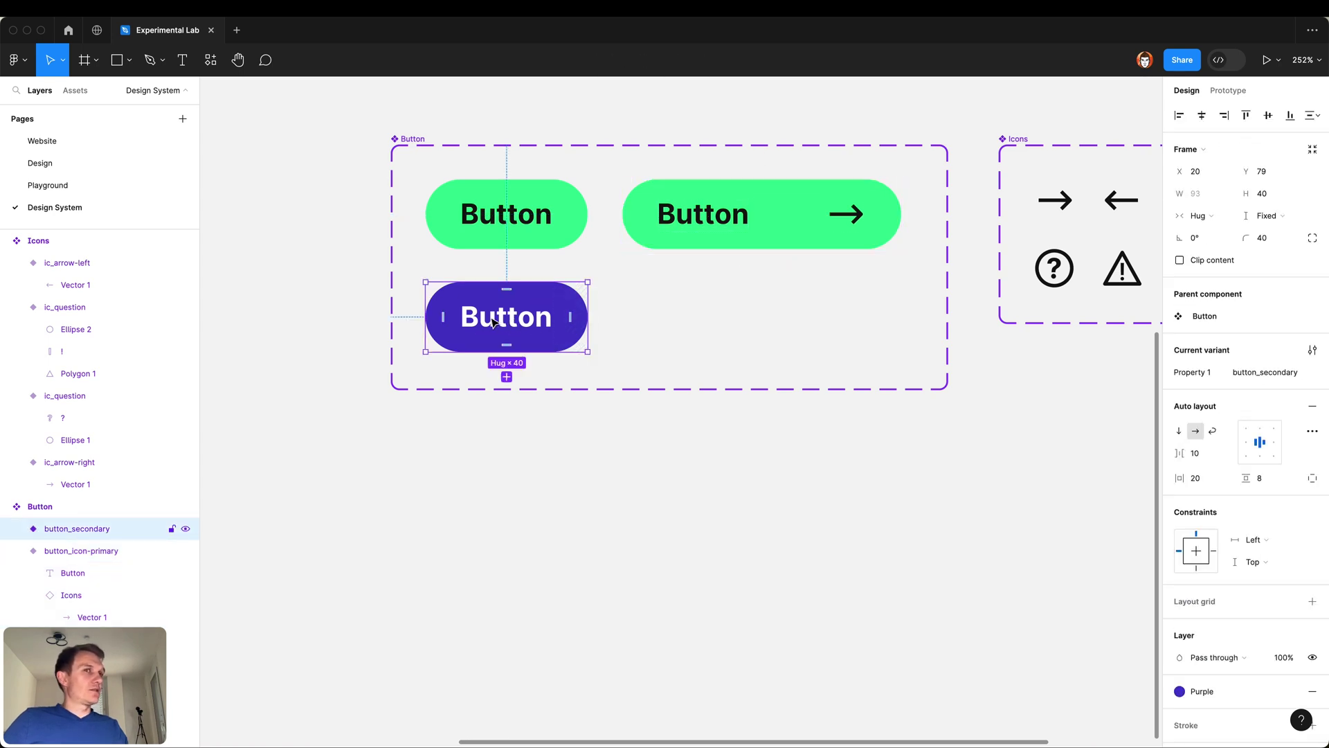
{"action": "left_click", "coordinate": [21, 550]}
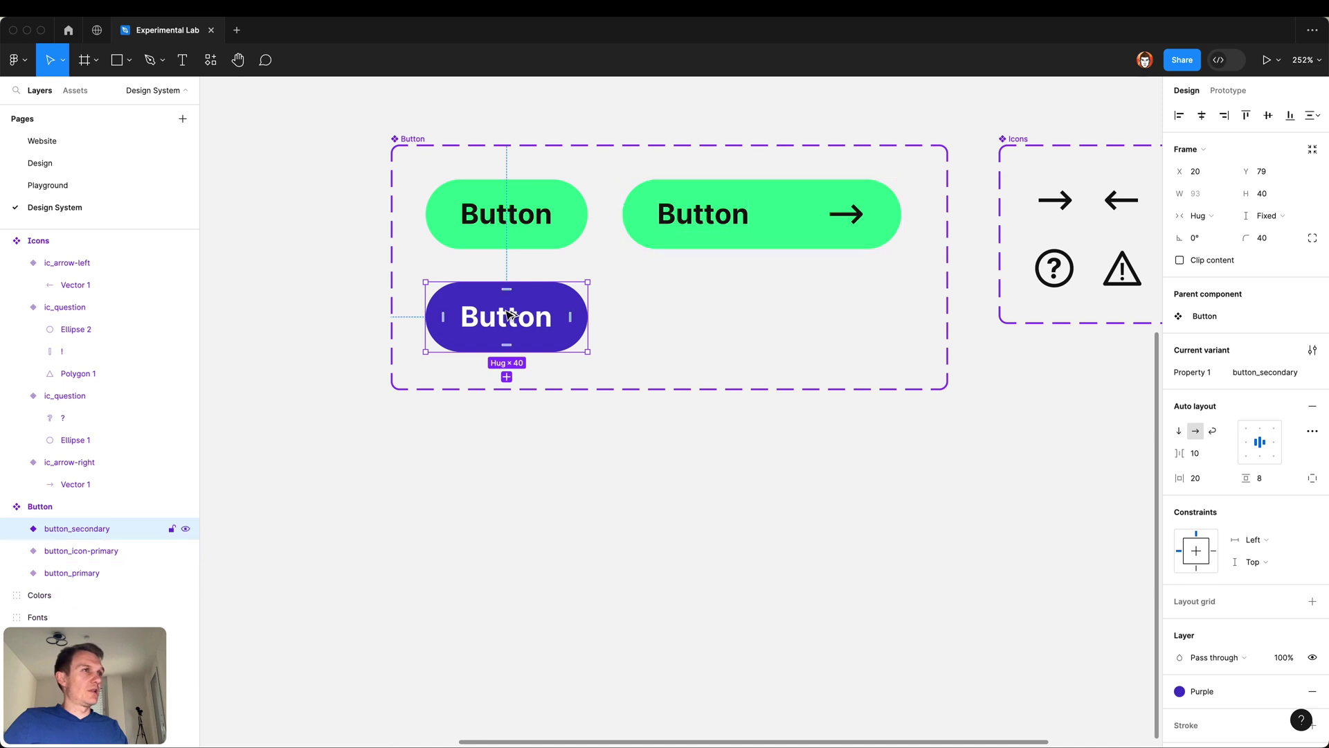
{"action": "left_click_drag", "start_coordinate": [509, 314], "coordinate": [703, 310]}
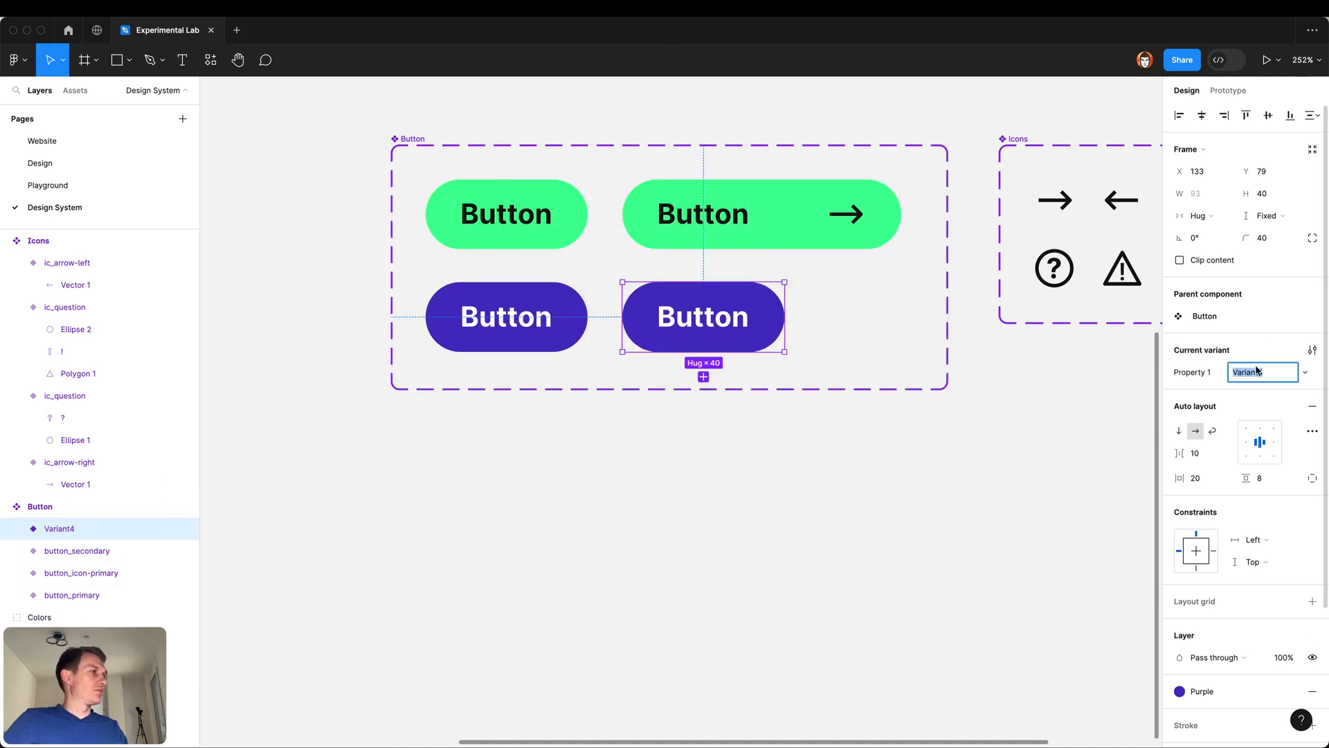
{"action": "type", "text": "button_ic"}
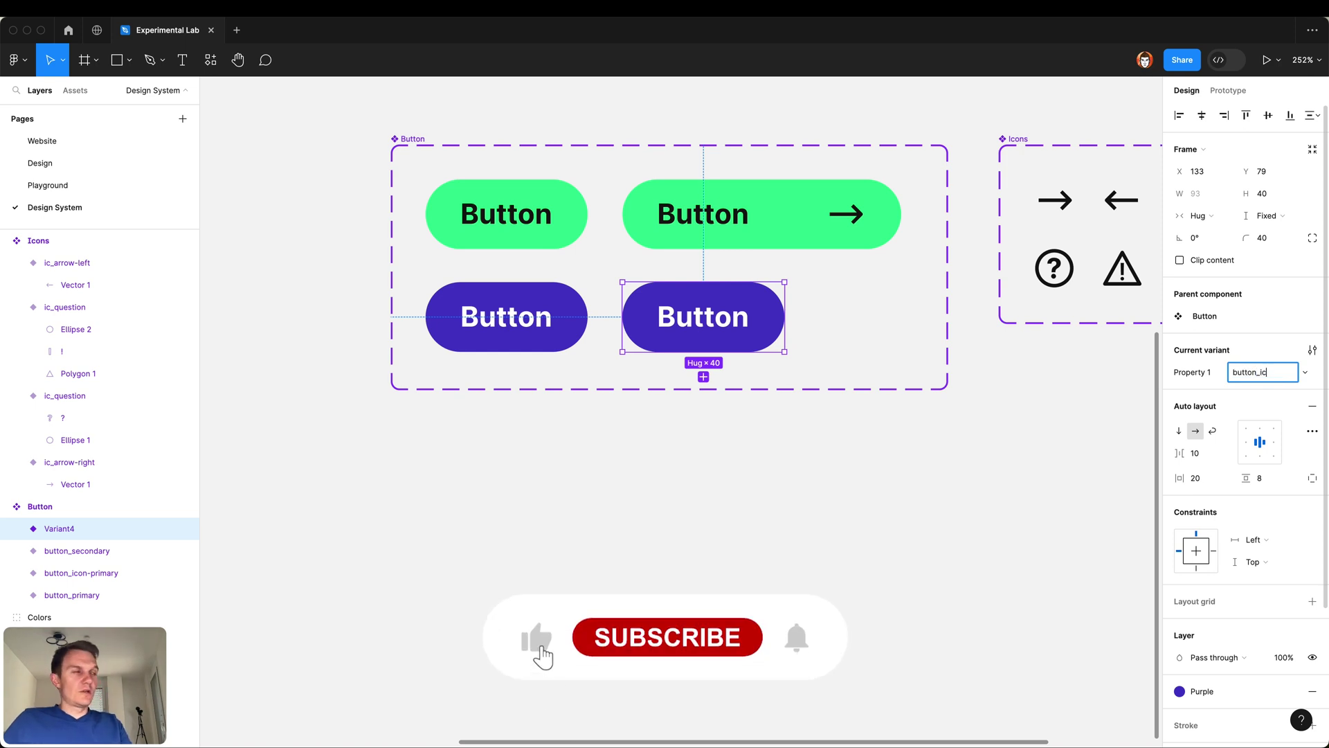
{"action": "type", "text": "on-secondary"}
{"action": "key", "text": "Return"}
Step: Paste the right arrow into the purple button and colour it White
{"action": "left_click", "coordinate": [846, 214], "text": "super"}
{"action": "key", "text": "super+c"}
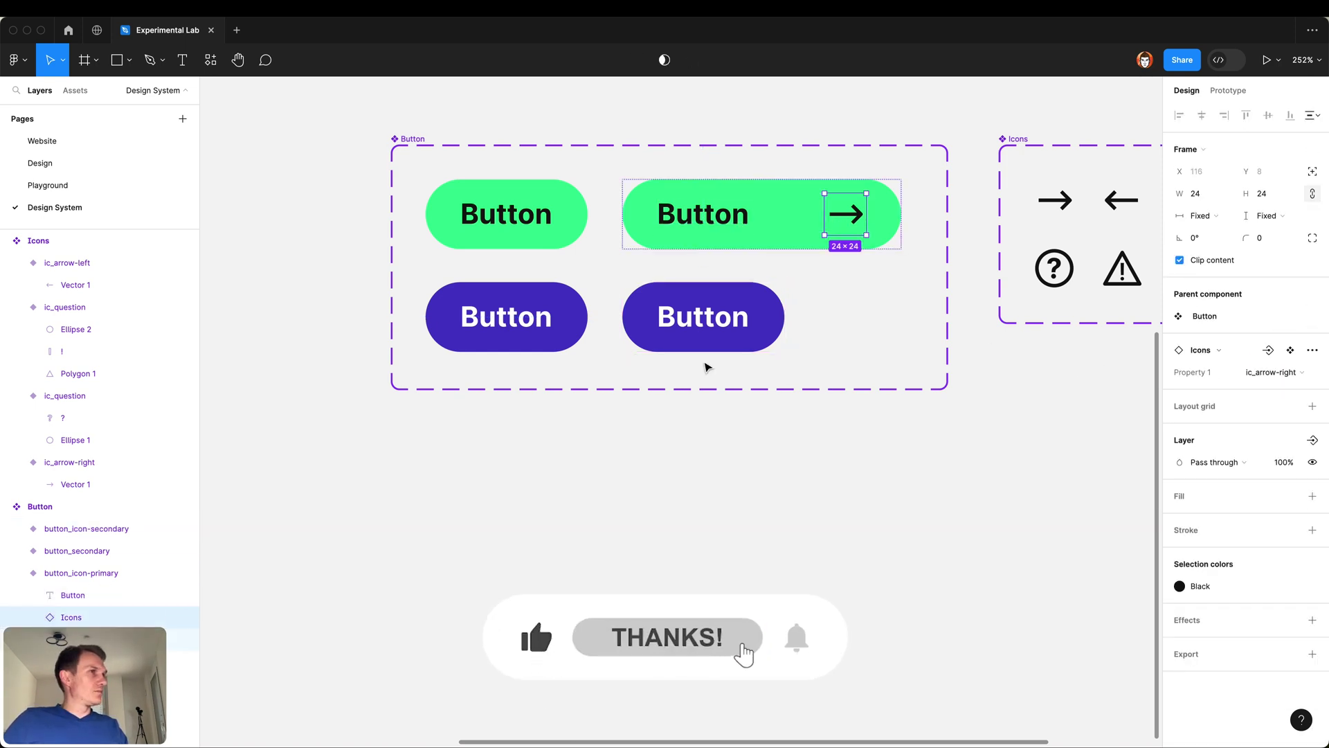
{"action": "left_click", "coordinate": [704, 343]}
{"action": "key", "text": "super+v"}
{"action": "left_click", "coordinate": [1180, 585]}
{"action": "left_click", "coordinate": [1039, 545]}
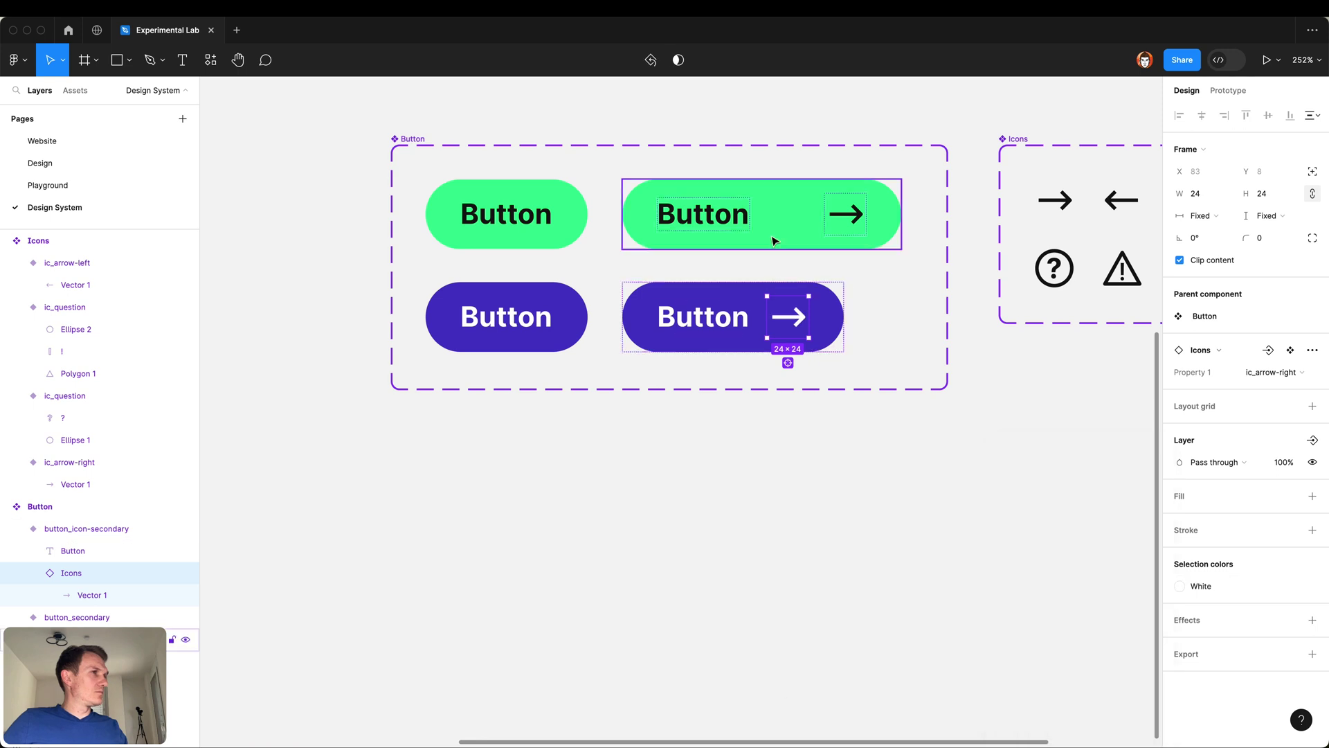
Step: Give the purple button a fixed width and zoom out to view the whole page
{"action": "key", "text": "Escape"}
{"action": "left_click", "coordinate": [1221, 471]}
{"action": "left_click", "coordinate": [1218, 459]}
{"action": "left_click", "coordinate": [846, 484]}
{"action": "key", "text": "shift+1"}
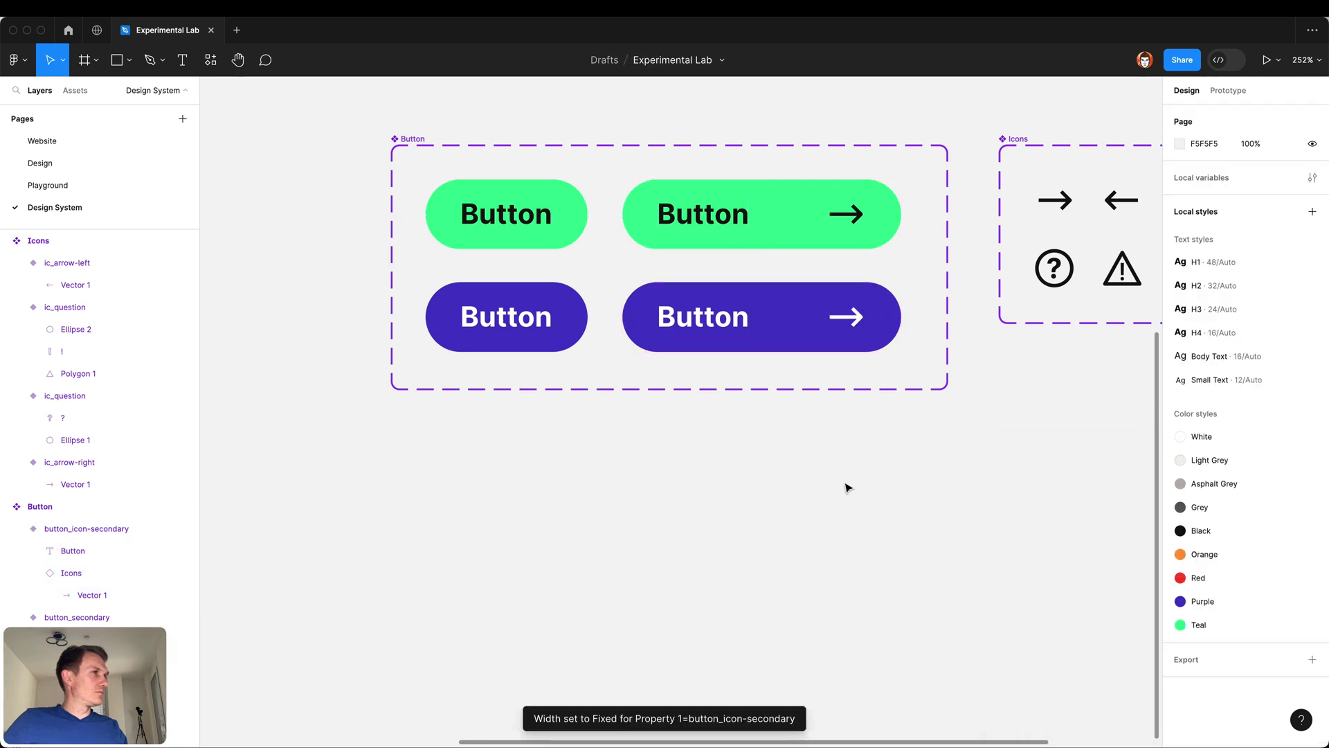
{"action": "scroll", "coordinate": [751, 531], "scroll_direction": "up", "scroll_amount": 5}
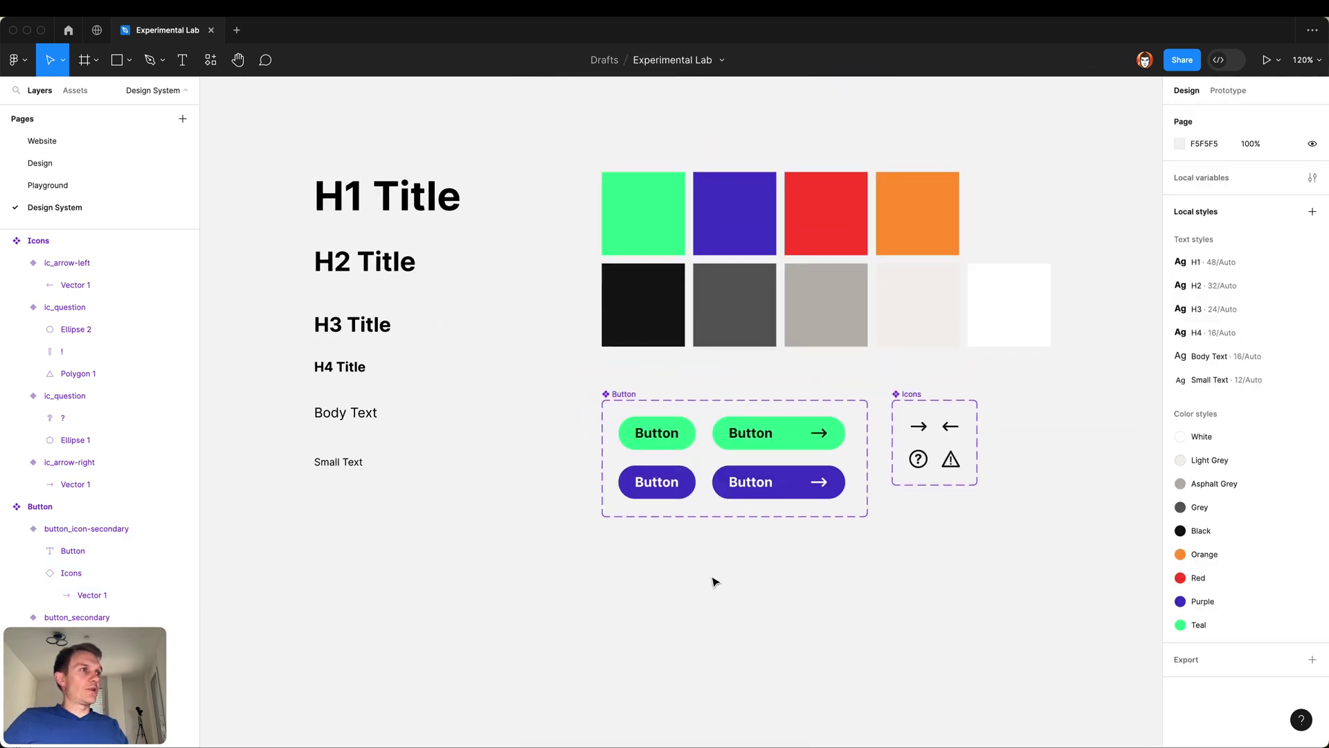